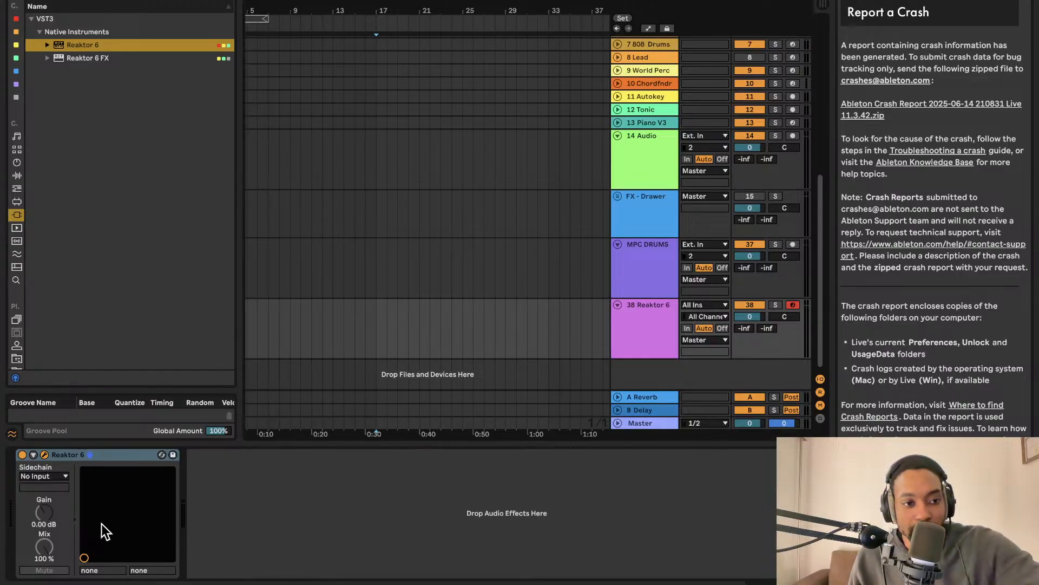
# Open the Reaktor 6 plug-in window from its track device and reposition it on screen
pyautogui.click(45, 454)
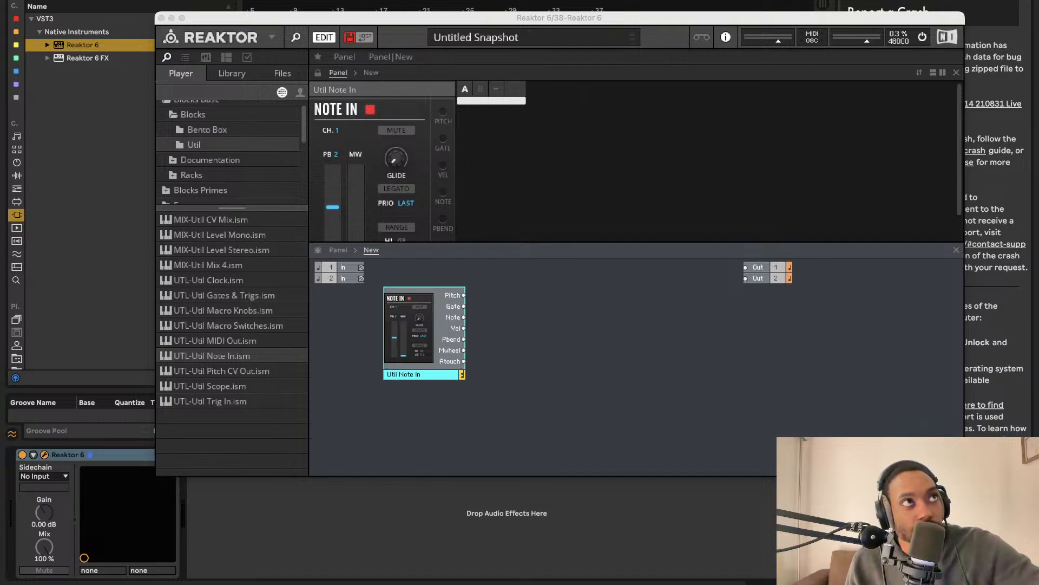
pyautogui.press('super+alt+p')
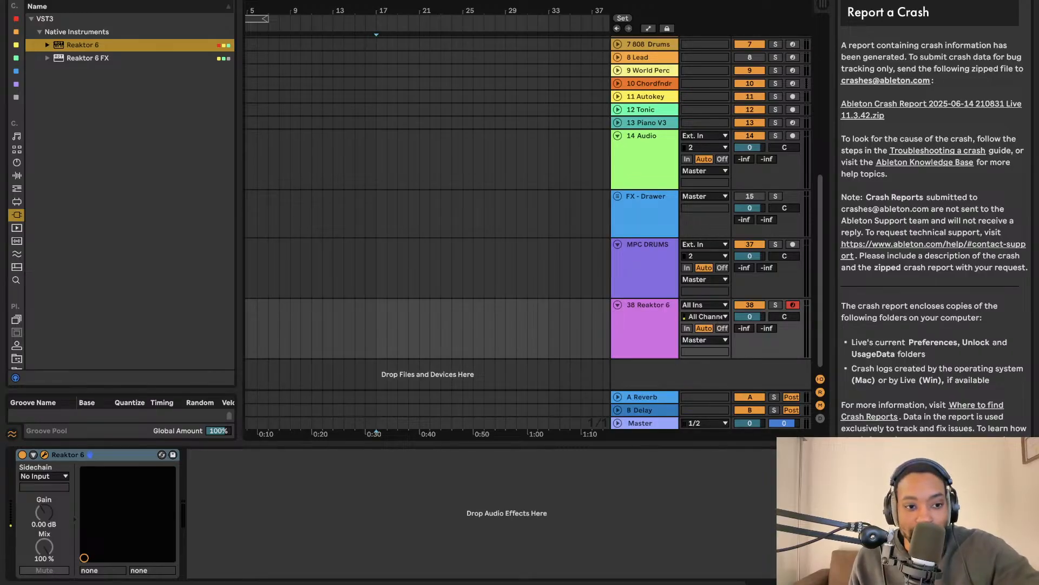
pyautogui.click(44, 455)
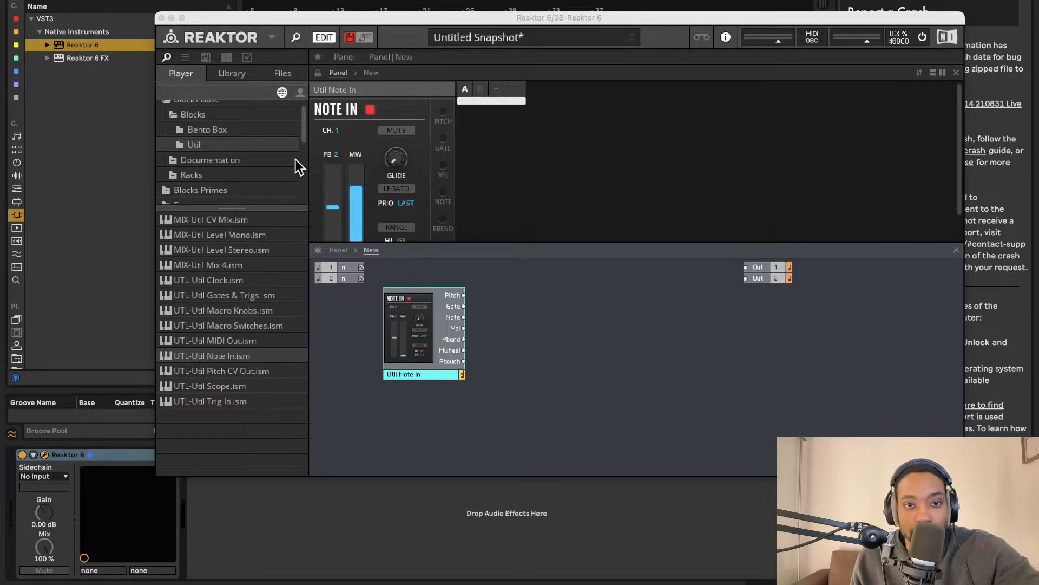
pyautogui.moveTo(474, 18); pyautogui.dragTo(417, 14)
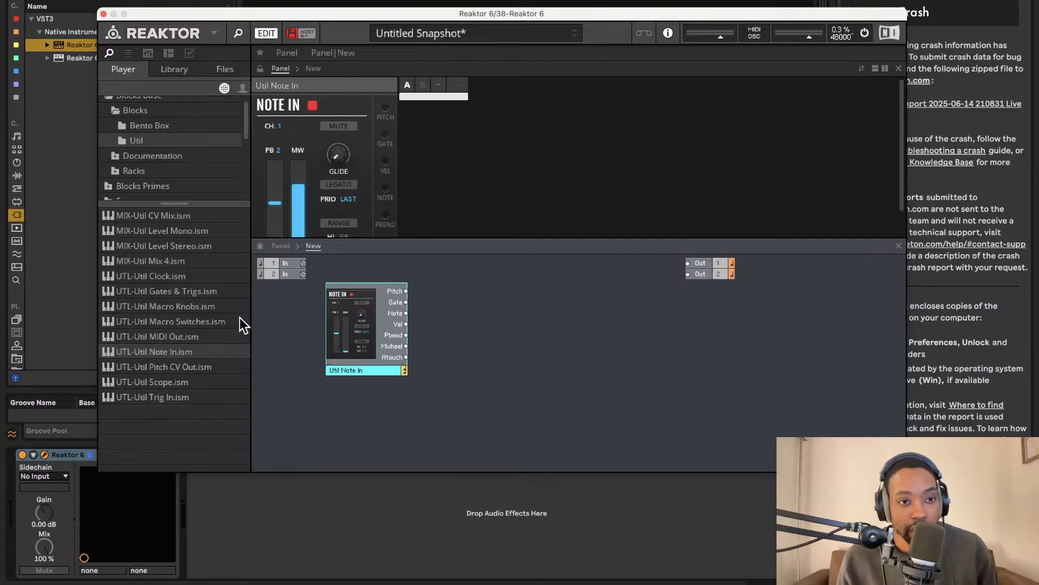
# Browse the Bento Box and Util folders under Blocks Base to examine which blocks each contains
pyautogui.click(160, 126)
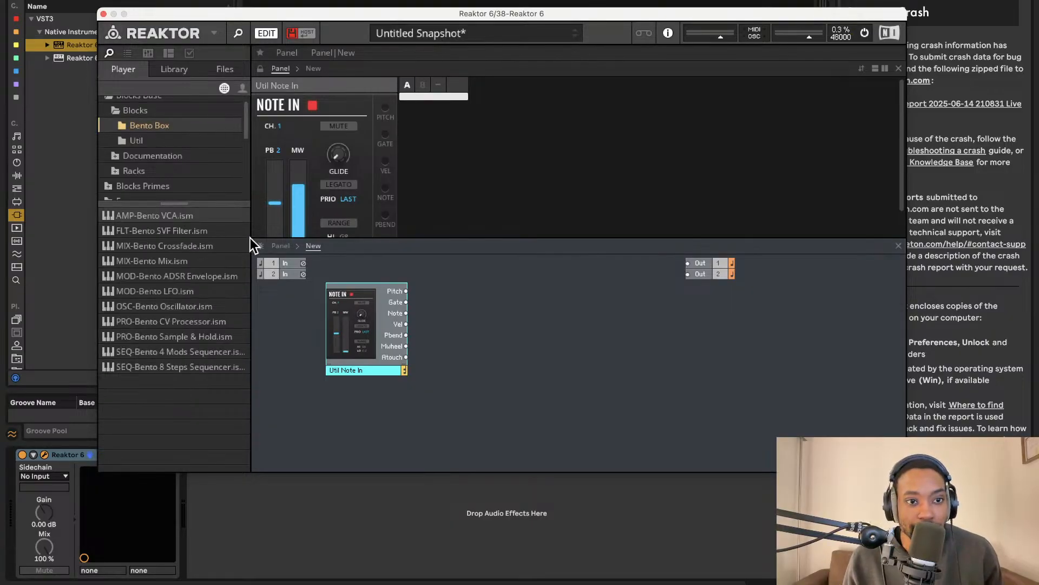
pyautogui.click(161, 142)
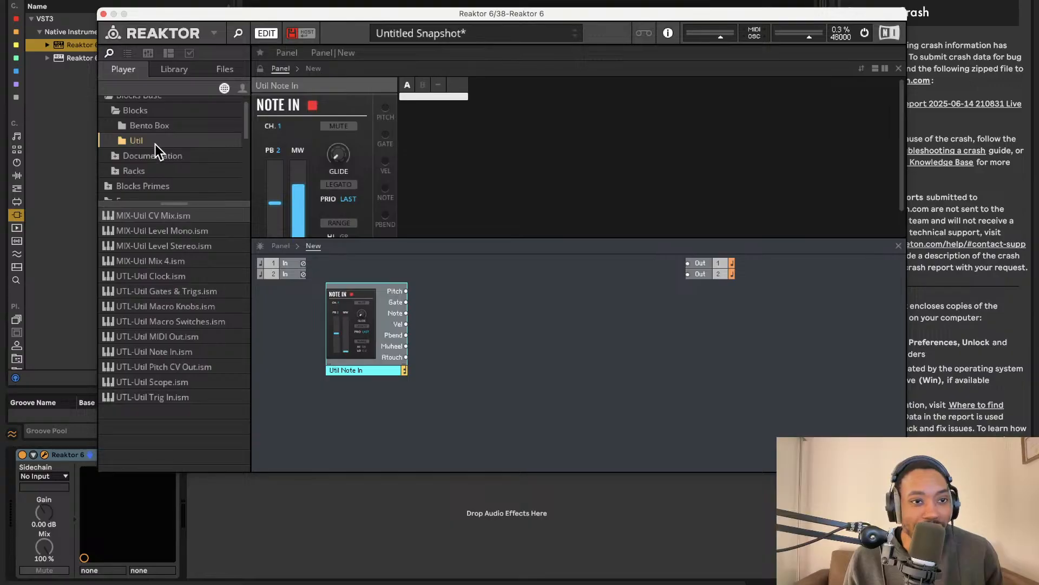
pyautogui.click(158, 128)
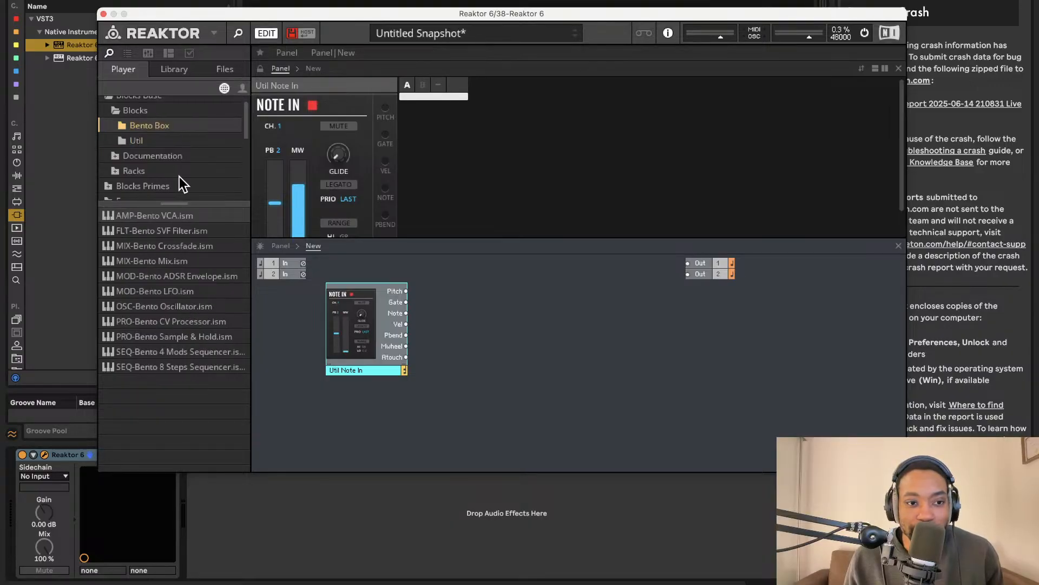
pyautogui.click(157, 135)
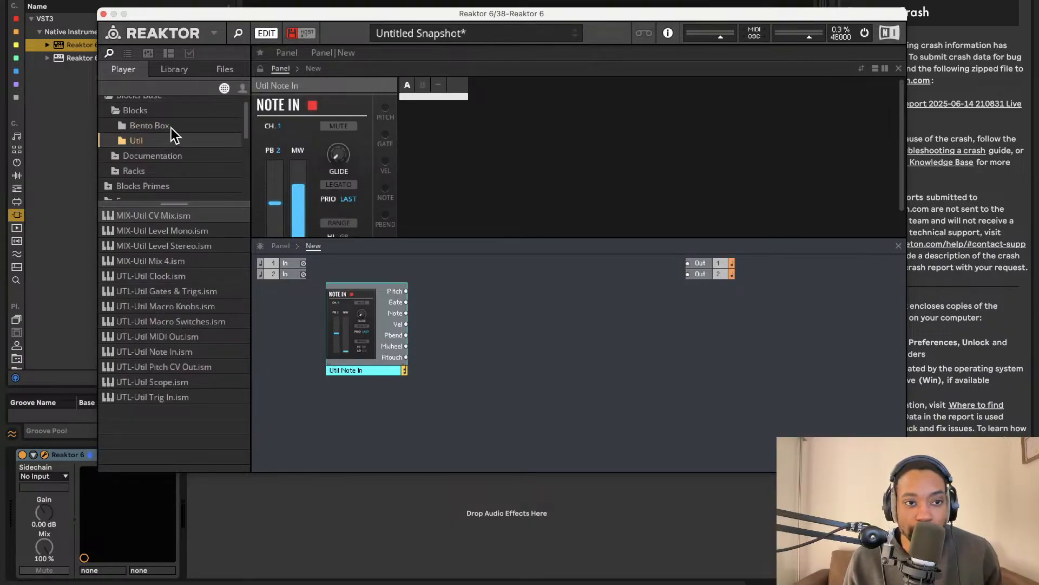
pyautogui.click(171, 129)
pyautogui.click(170, 142)
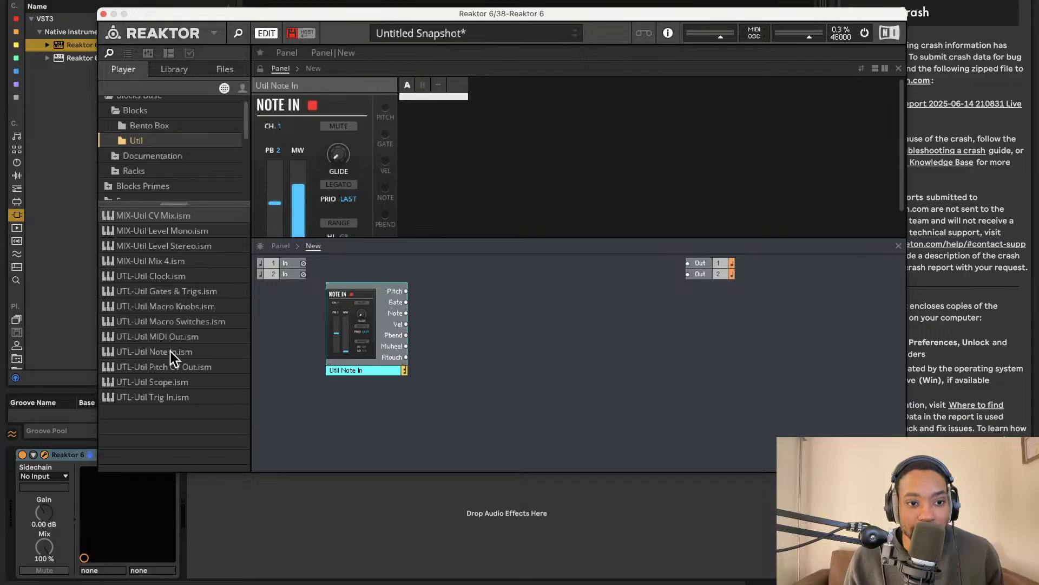
pyautogui.click(145, 128)
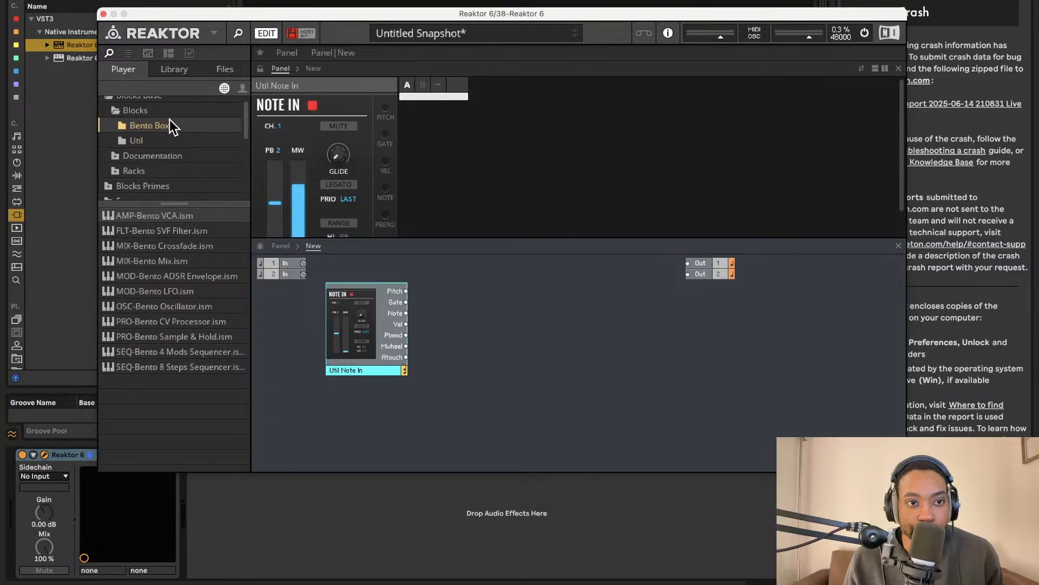
pyautogui.click(170, 111)
pyautogui.scroll(1, 157, 135)
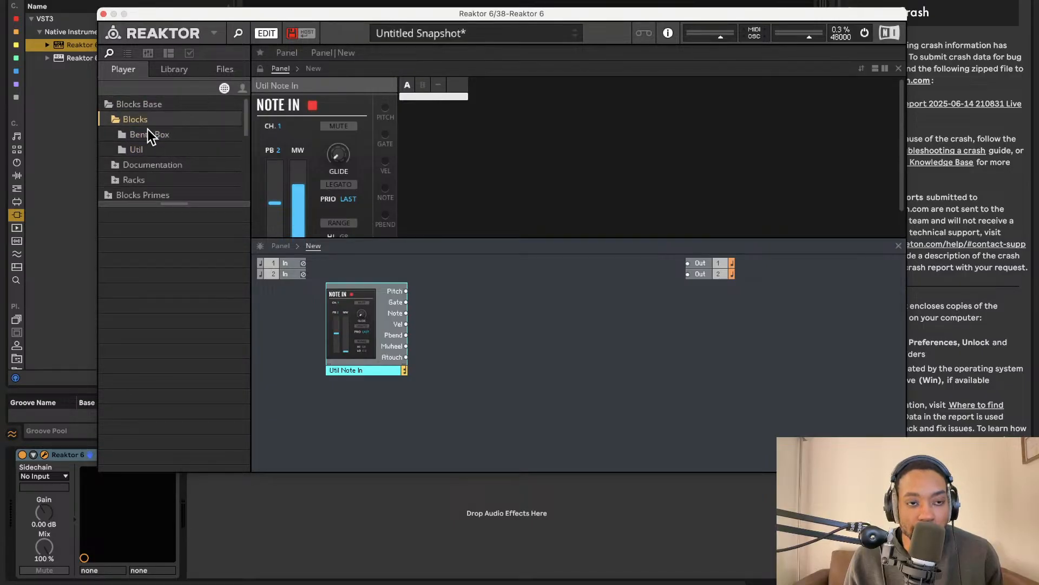
# Enlarge the Reaktor window and add the Util Clock block to the structure below the Note In block
pyautogui.moveTo(905, 470); pyautogui.dragTo(864, 562)
pyautogui.click(136, 150)
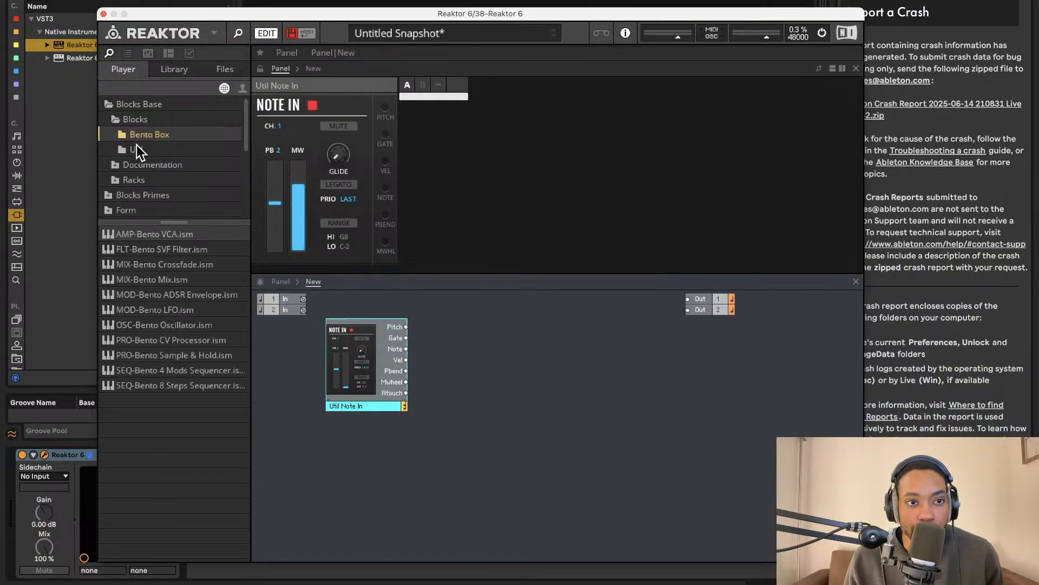
pyautogui.moveTo(149, 294); pyautogui.dragTo(299, 521)
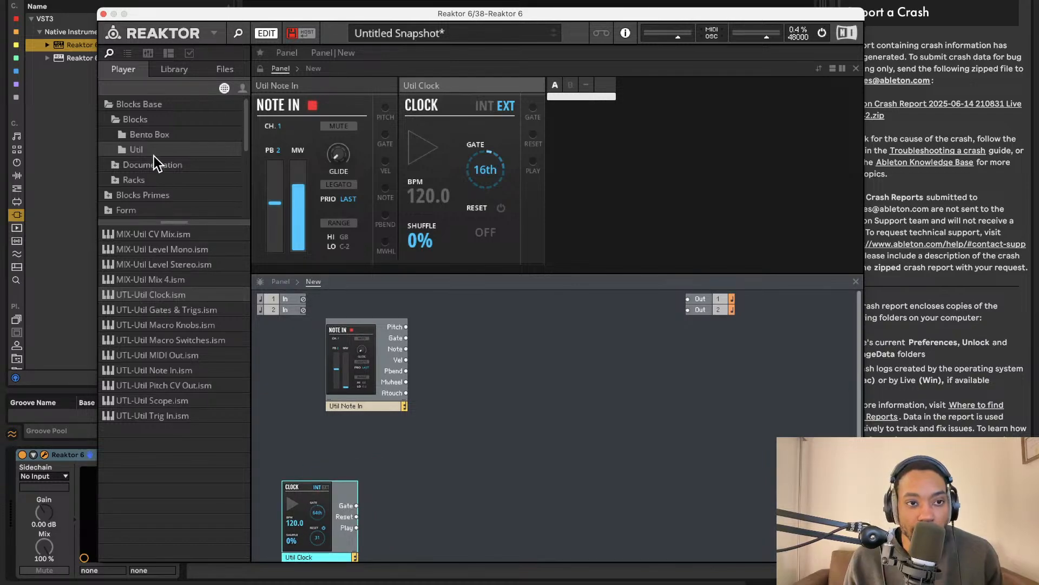
# Add the Bento LFO and Bento ADSR Envelope blocks in a row beside the Clock block
pyautogui.click(154, 134)
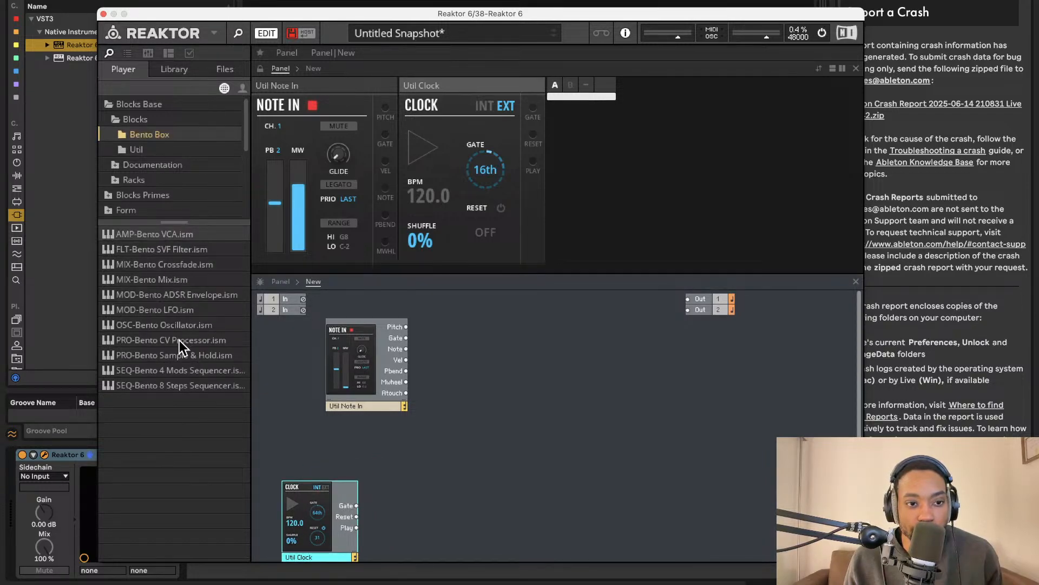
pyautogui.moveTo(190, 308); pyautogui.dragTo(392, 500)
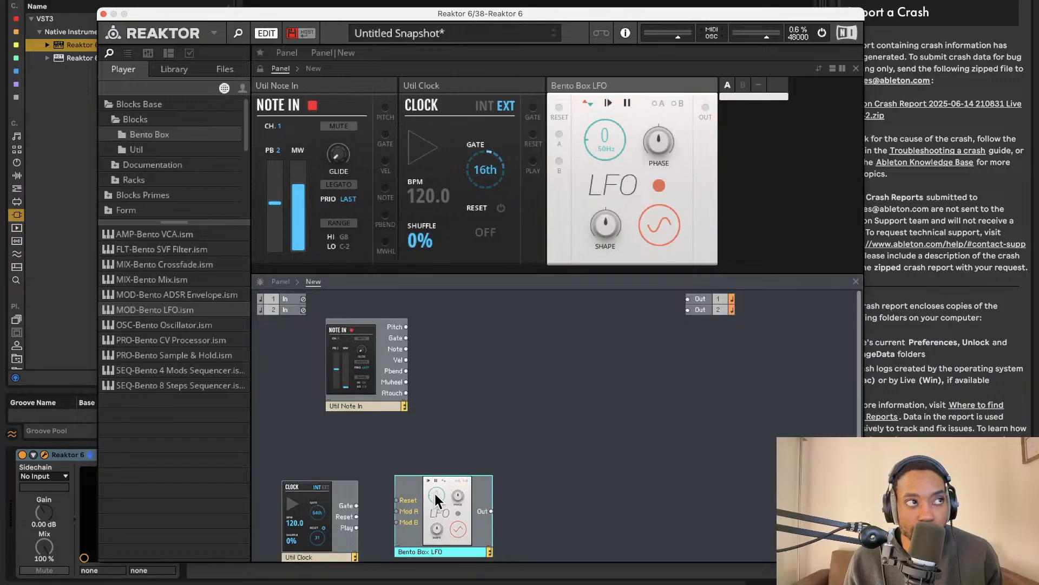
pyautogui.moveTo(203, 296); pyautogui.dragTo(578, 493)
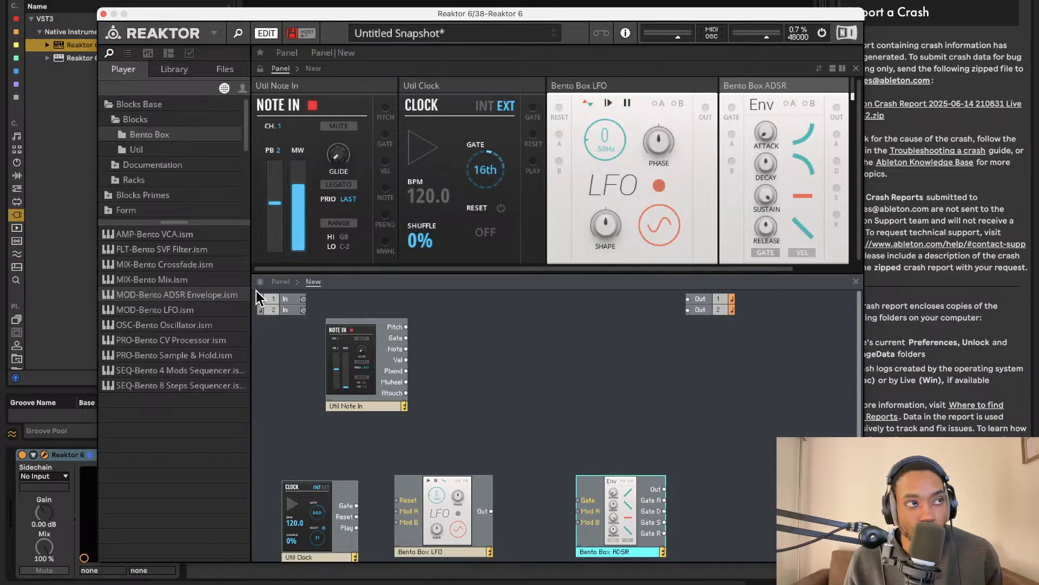
# Search for "wave", add the Wave Fold (Shapers) macro above the ADSR block, and inspect its internal structure
pyautogui.click(644, 394)
pyautogui.doubleClick(642, 393)
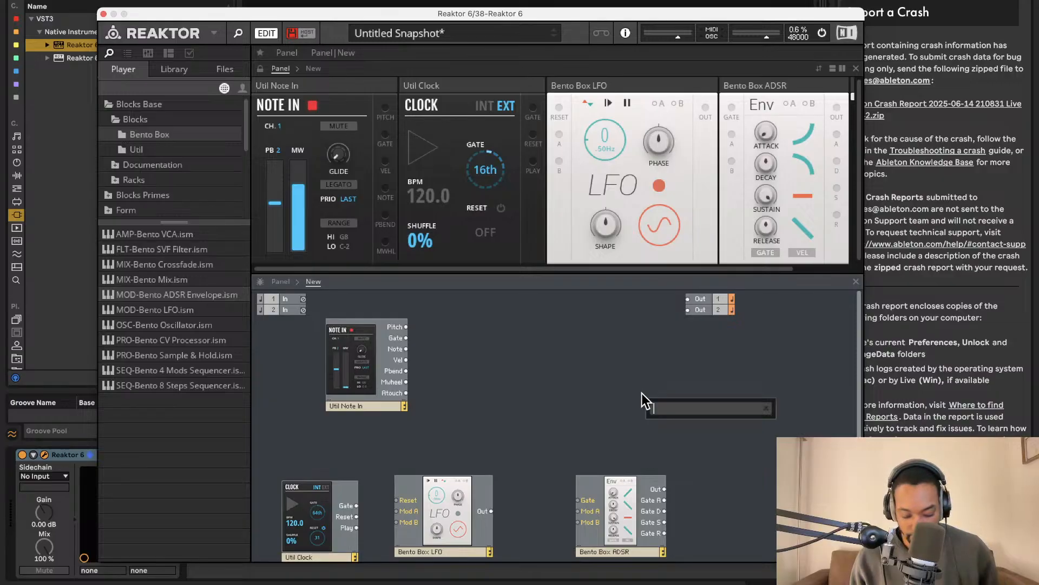
pyautogui.write('wave')
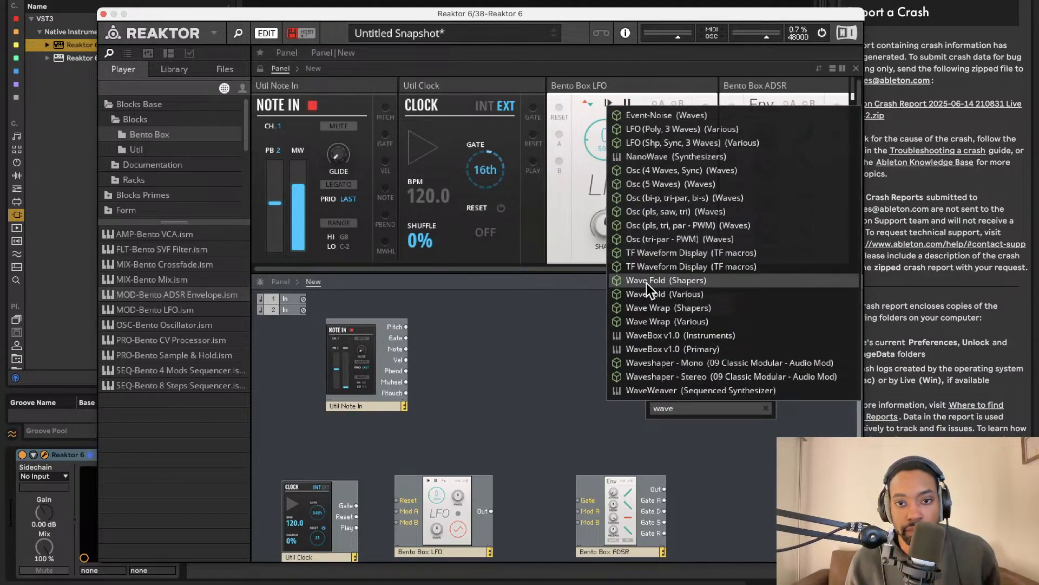
pyautogui.click(648, 281)
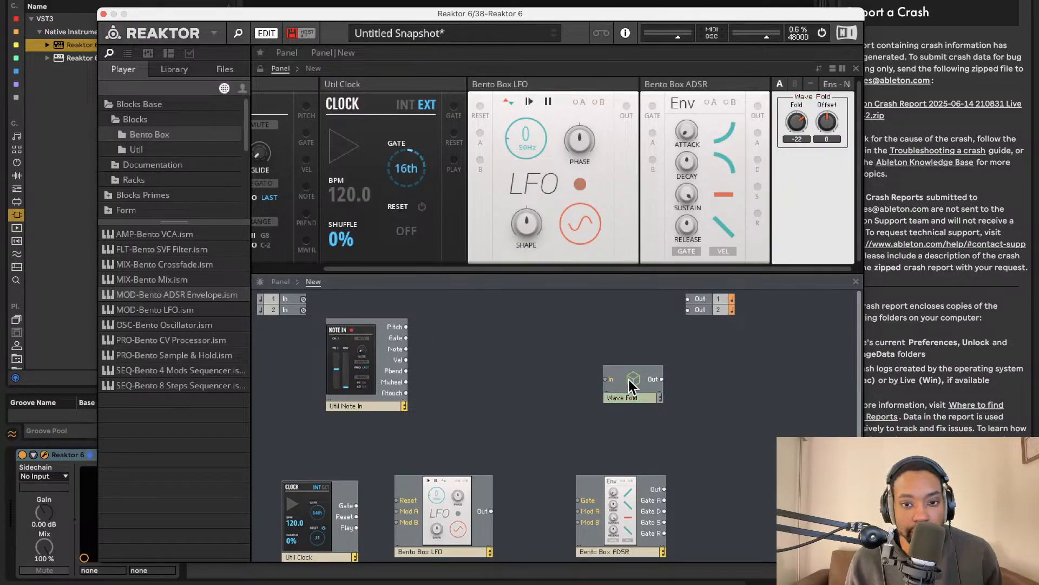
pyautogui.doubleClick(632, 385)
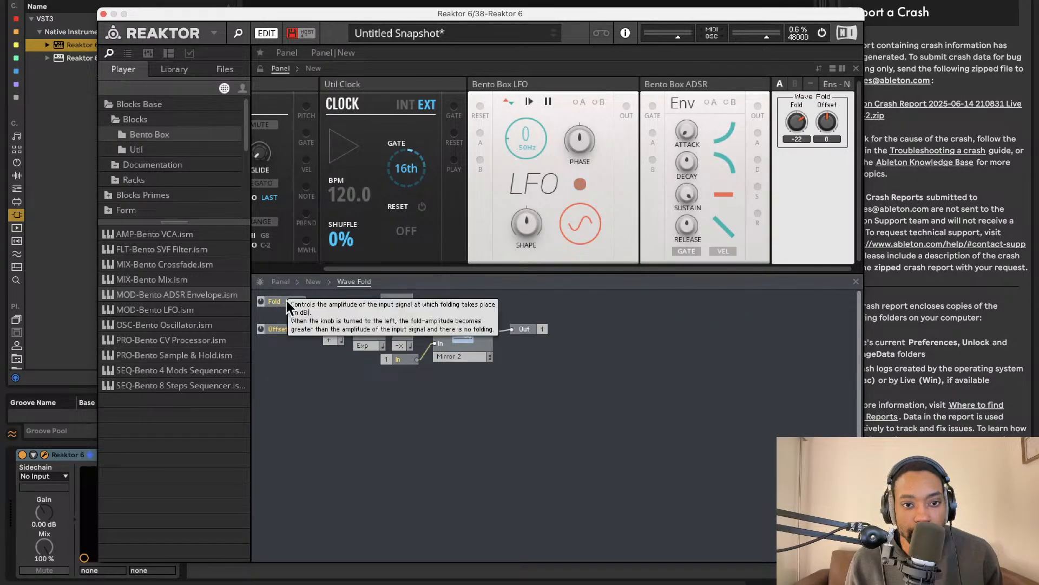
pyautogui.click(314, 282)
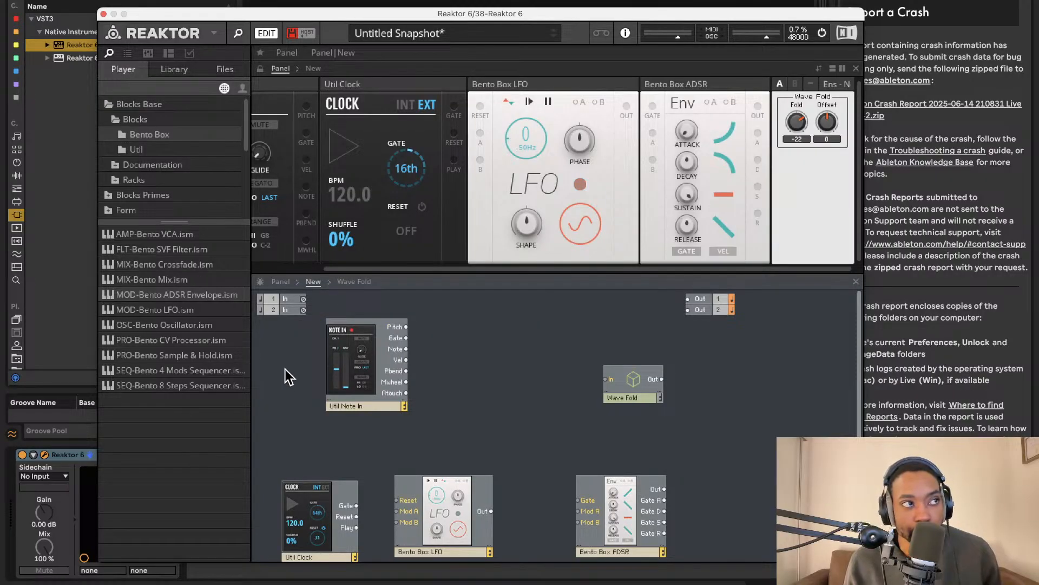
# Add the Bento SVF Filter and Bento VCA blocks and arrange them so they no longer overlap other blocks
pyautogui.moveTo(178, 251); pyautogui.dragTo(715, 487)
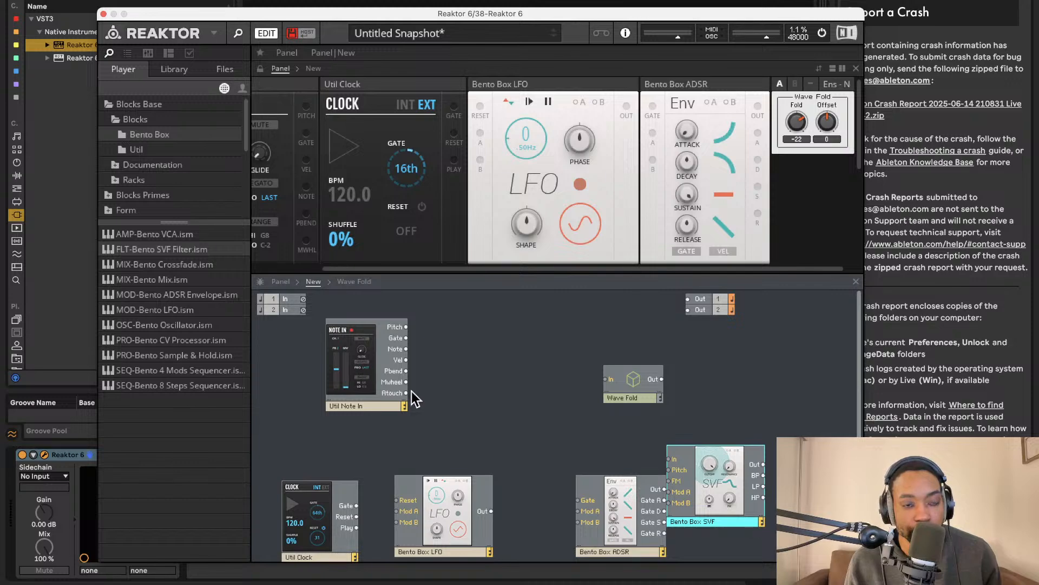
pyautogui.moveTo(165, 234); pyautogui.dragTo(687, 382)
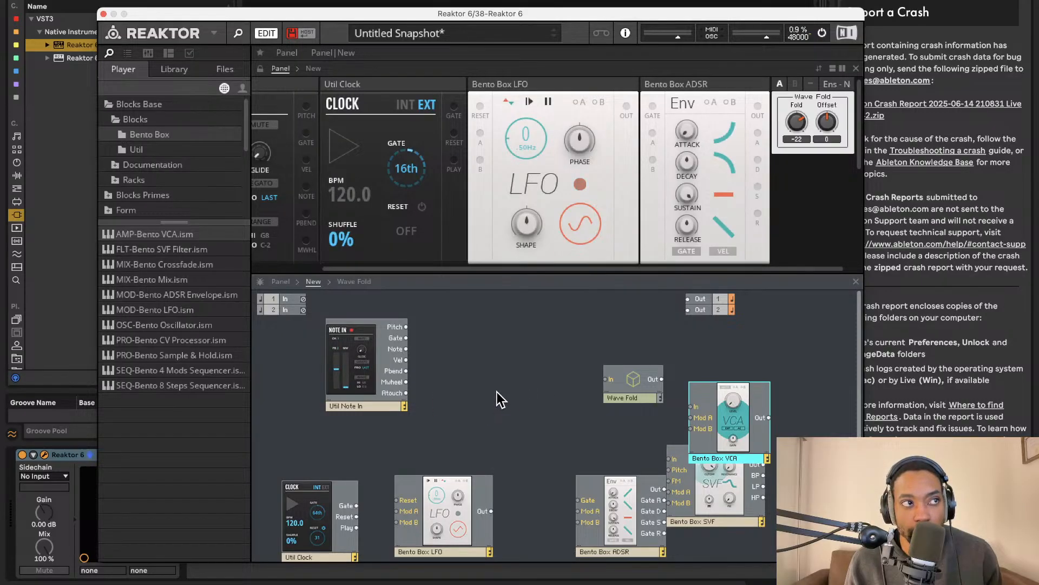
pyautogui.scroll(-1, 649, 379)
pyautogui.moveTo(750, 395); pyautogui.dragTo(800, 342)
pyautogui.moveTo(728, 463); pyautogui.dragTo(737, 440)
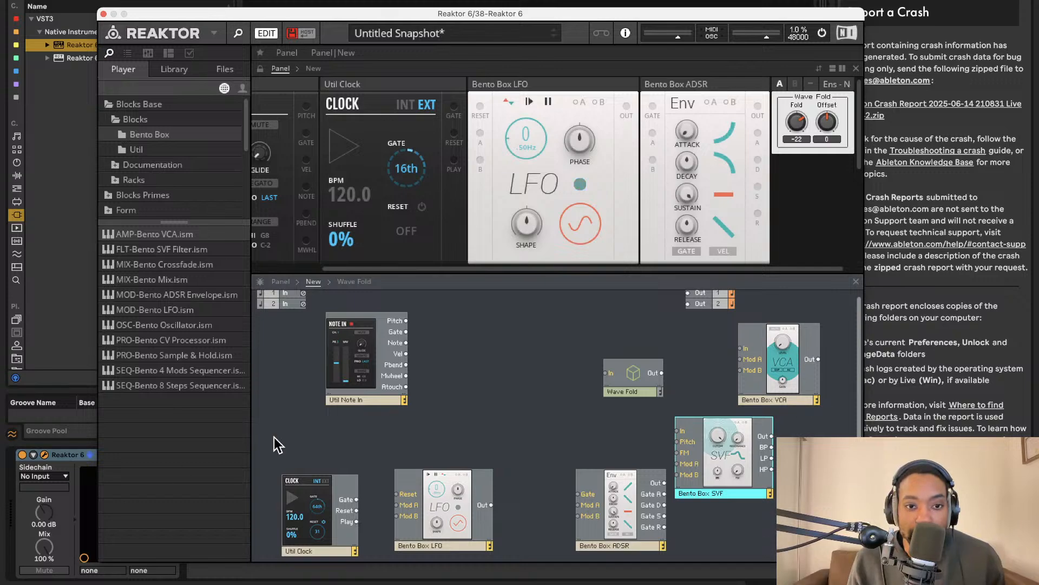
# Add the Bento Oscillator beside the Note In block, with Note In's Pitch output wired to the oscillator's Pitch input
pyautogui.moveTo(405, 321); pyautogui.dragTo(509, 372)
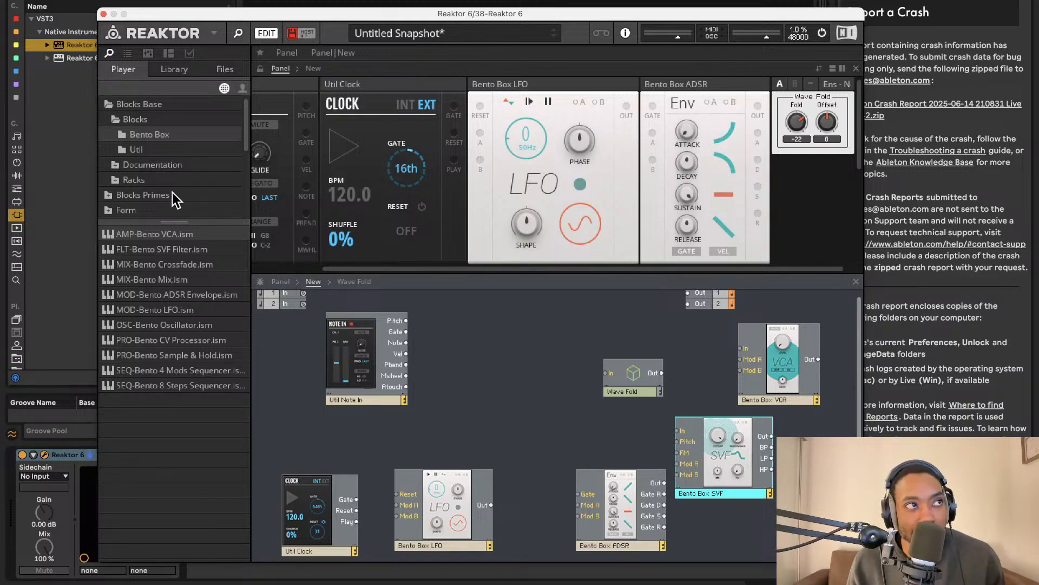
pyautogui.click(151, 138)
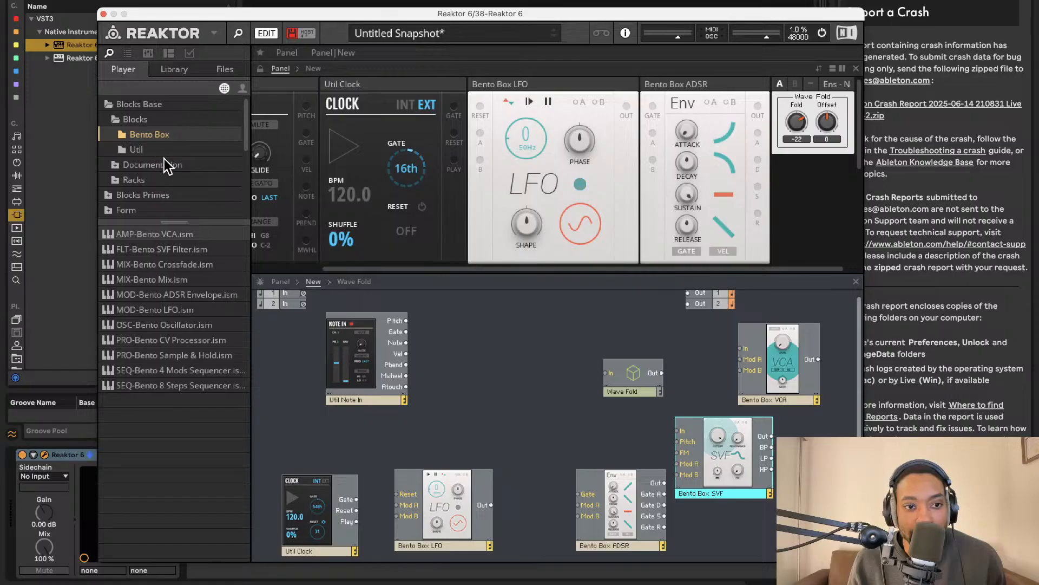
pyautogui.moveTo(163, 324); pyautogui.dragTo(406, 320)
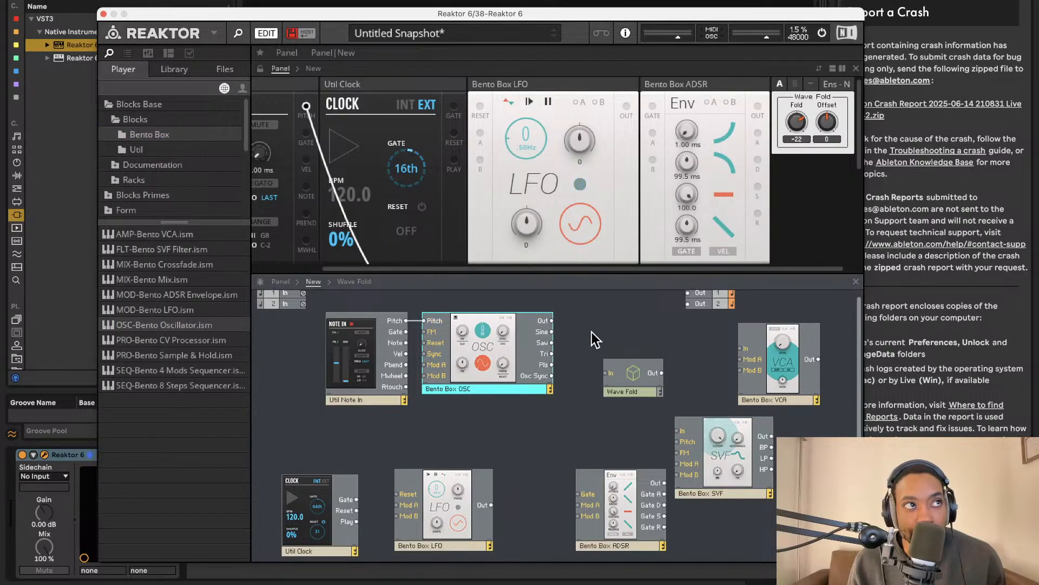
# Wire the oscillator's Out through the SVF filter and the VCA to outputs 1 and 2
pyautogui.moveTo(552, 321); pyautogui.dragTo(679, 431)
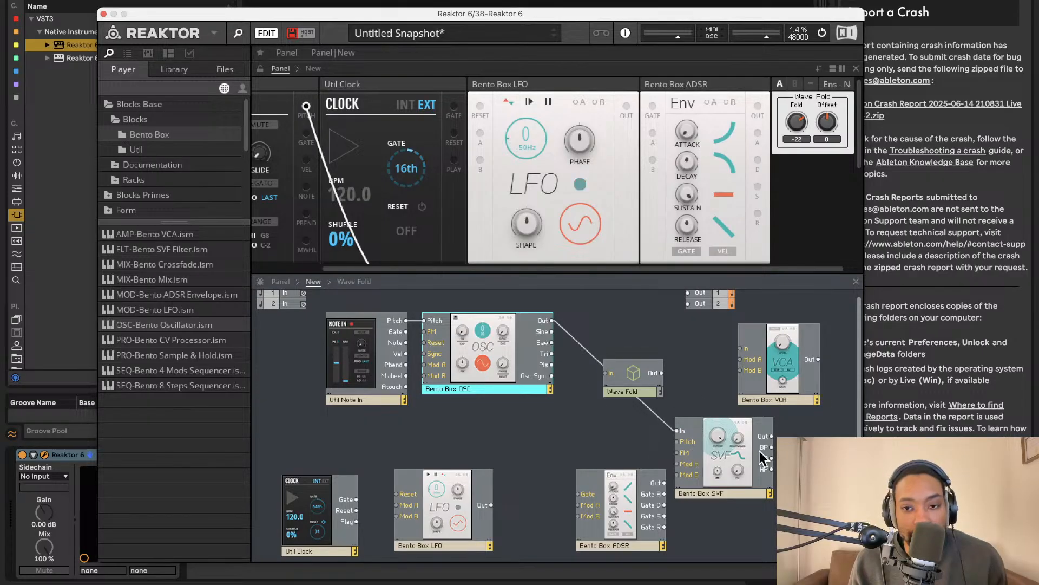
pyautogui.moveTo(772, 436); pyautogui.dragTo(741, 348)
pyautogui.moveTo(819, 359)
pyautogui.mouseDown()
pyautogui.moveTo(683, 316)
pyautogui.moveTo(688, 293)
pyautogui.moveTo(804, 319)
pyautogui.moveTo(687, 308)
pyautogui.mouseUp()
# Lower Reaktor's main output level and raise the Bento Box VCA's Level to about 37.2
pyautogui.moveTo(766, 38); pyautogui.dragTo(741, 48)
pyautogui.scroll(-5, 438, 217)
pyautogui.moveTo(386, 218); pyautogui.dragTo(383, 122)
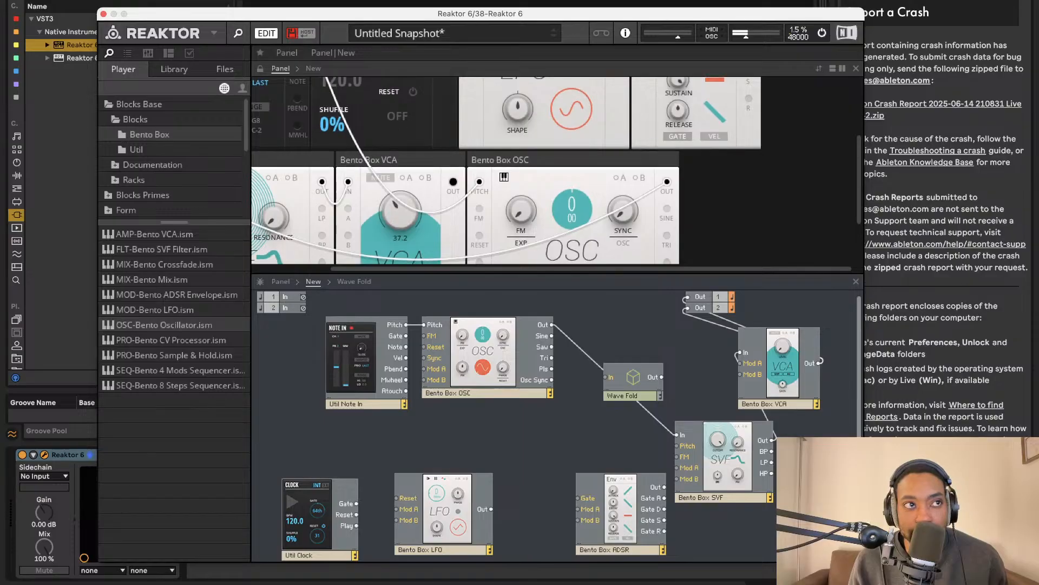
pyautogui.press('super+alt+p')
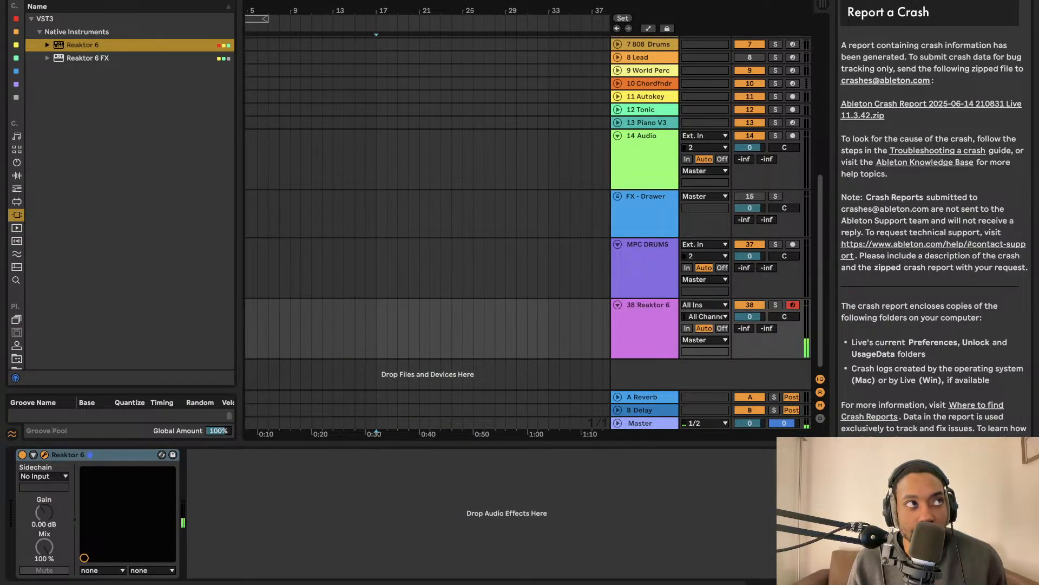
pyautogui.press('F2')
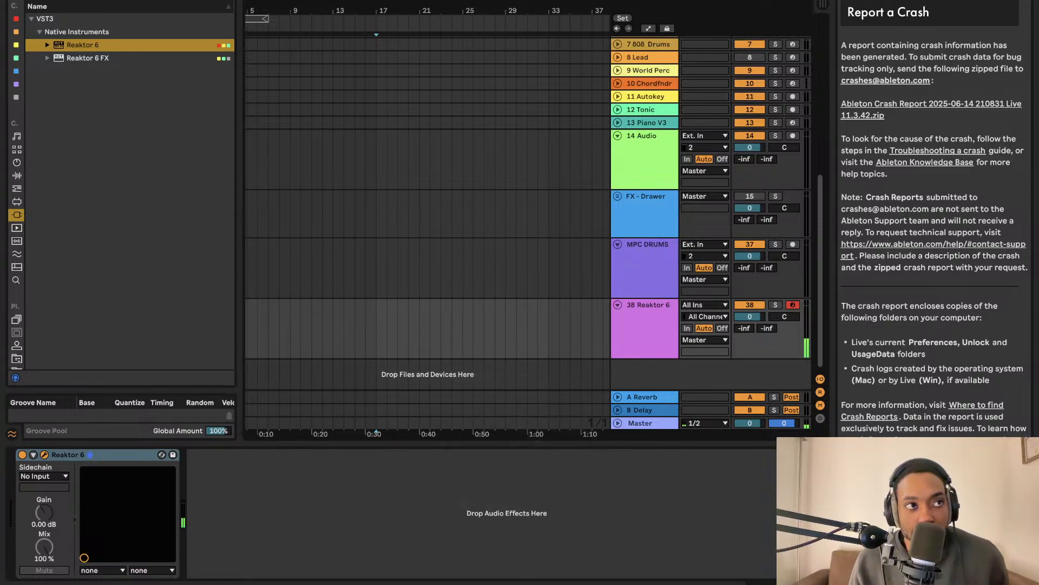
pyautogui.click(128, 490)
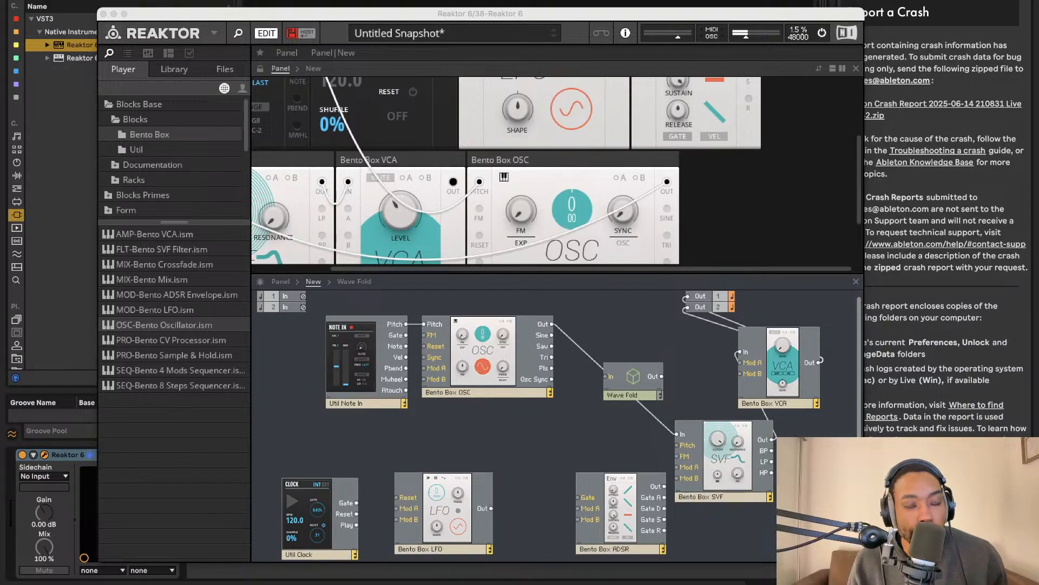
# Connect Note In's Gate output to the ADSR's Gate input and the ADSR's Out to the VCA's Mod A
pyautogui.moveTo(609, 487); pyautogui.dragTo(407, 336)
pyautogui.moveTo(662, 467); pyautogui.dragTo(741, 362)
# Turn down the VCA's base Level and assign modulation source A to control it
pyautogui.moveTo(395, 203); pyautogui.dragTo(405, 169)
pyautogui.click(402, 177)
pyautogui.moveTo(427, 220)
pyautogui.mouseDown()
pyautogui.moveTo(427, 209)
pyautogui.moveTo(397, 255)
pyautogui.mouseUp()
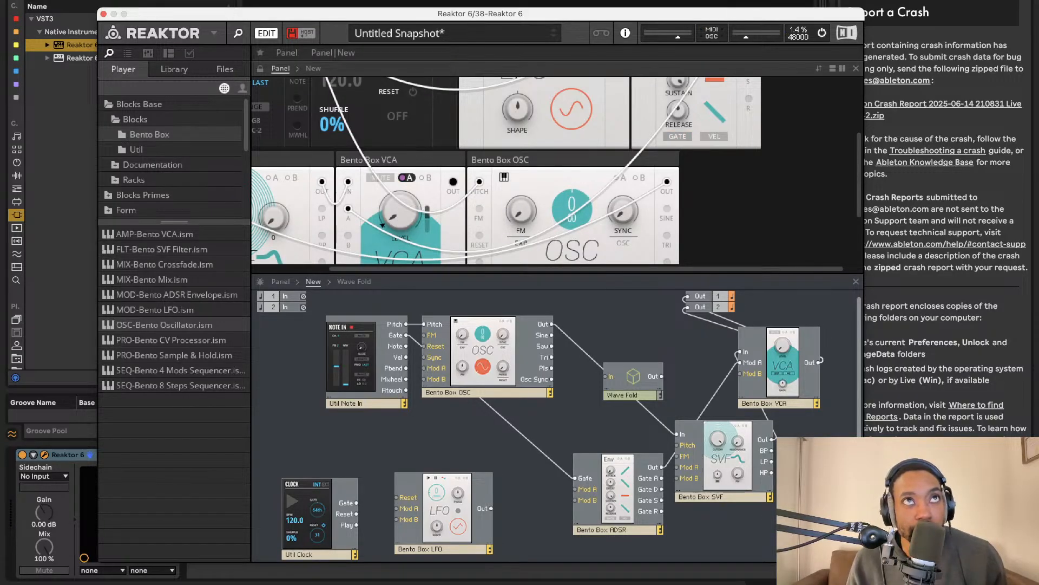
# Hide the Reaktor plug-in window and return to the track list in Ableton Live
pyautogui.press('super+alt+p')
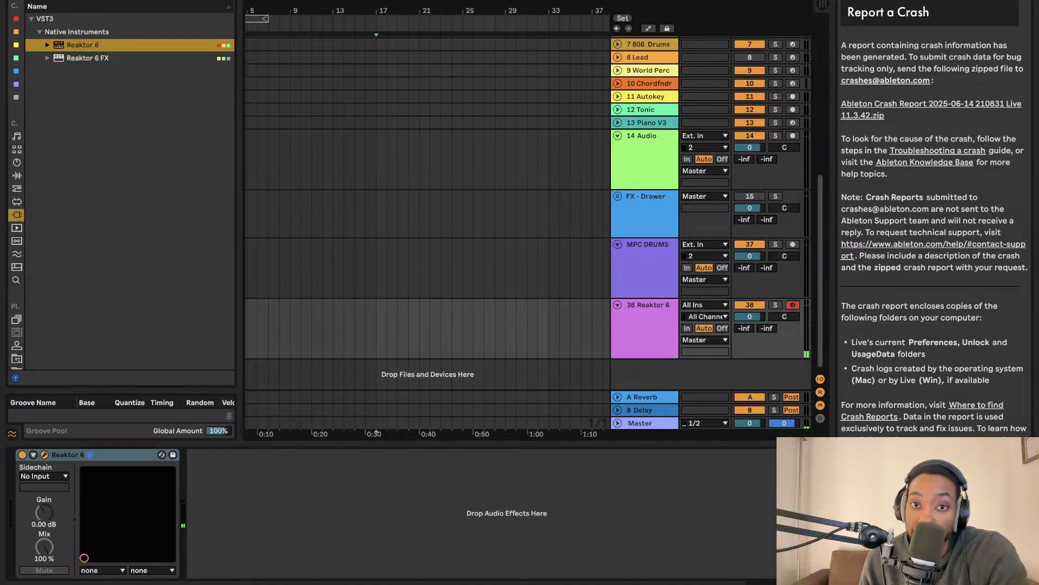
pyautogui.scroll(1, 669, 105)
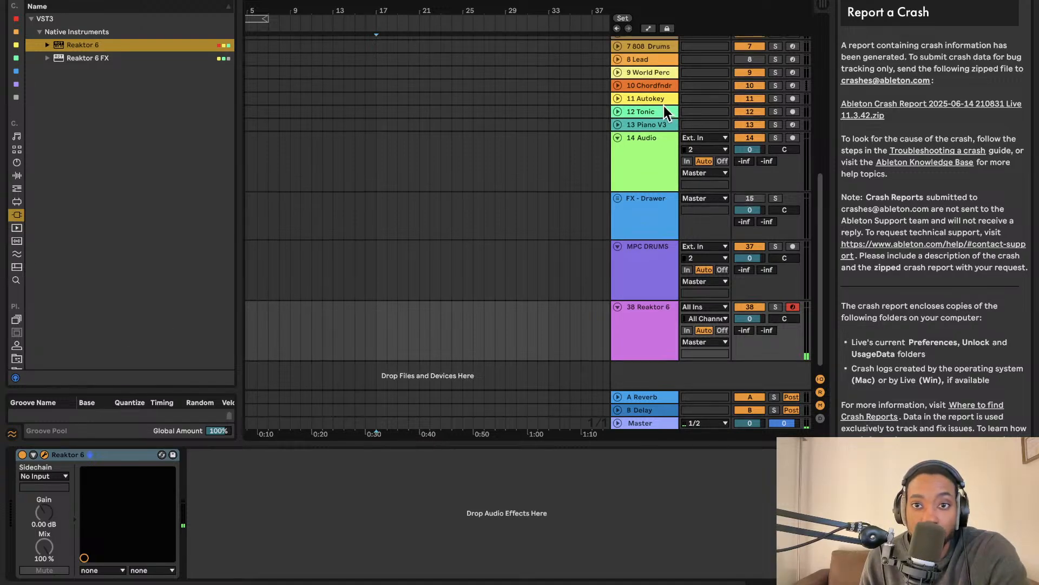
# Show the Reaktor window again, move it below the track list and arm the 13 Piano V3 track for recording
pyautogui.scroll(2, 656, 122)
pyautogui.press('alt+super+p')
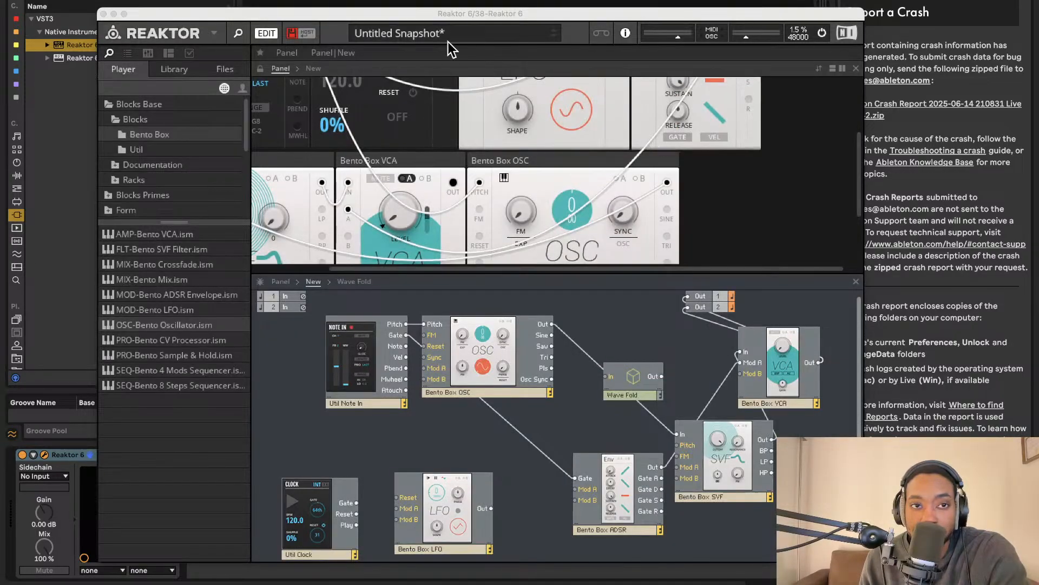
pyautogui.moveTo(471, 17); pyautogui.dragTo(466, 140)
pyautogui.moveTo(645, 139); pyautogui.dragTo(647, 212)
pyautogui.scroll(1, 758, 173)
pyautogui.click(792, 157)
pyautogui.scroll(1, 792, 163)
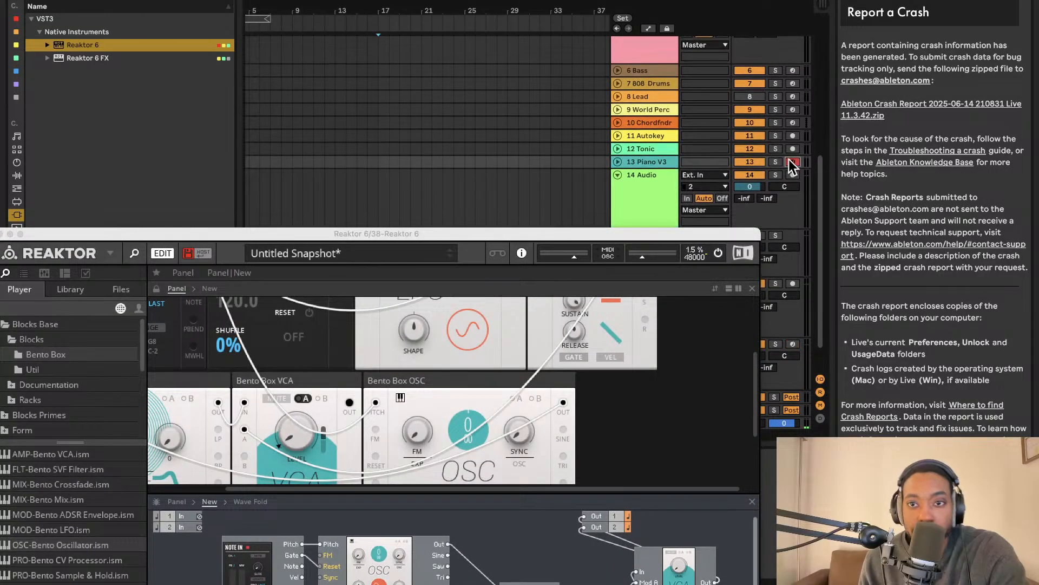
pyautogui.scroll(-1, 789, 161)
pyautogui.scroll(1, 792, 167)
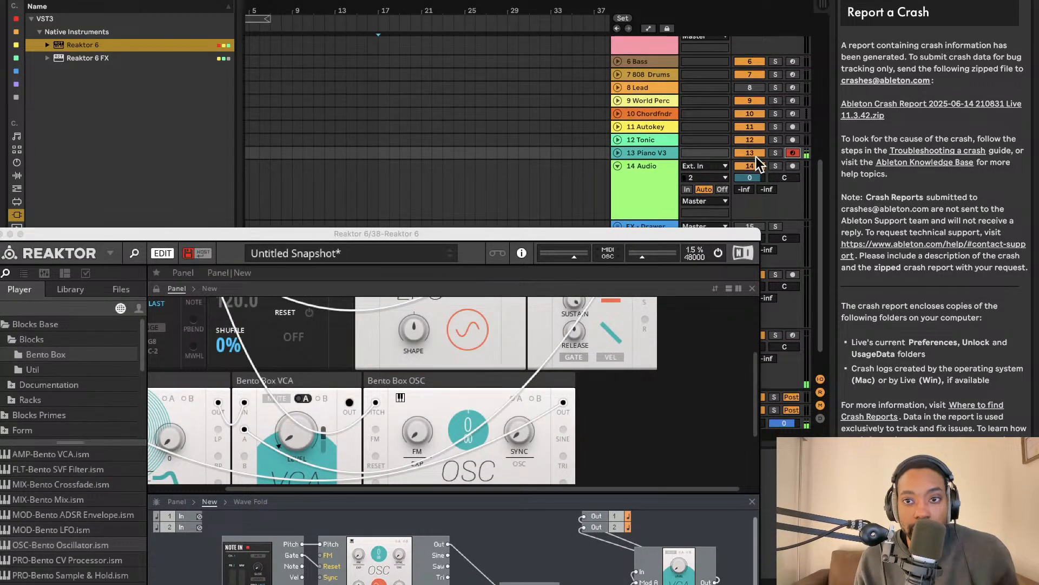
# Unfold the 13 Piano V3 track and set its volume to -8.0
pyautogui.click(618, 152)
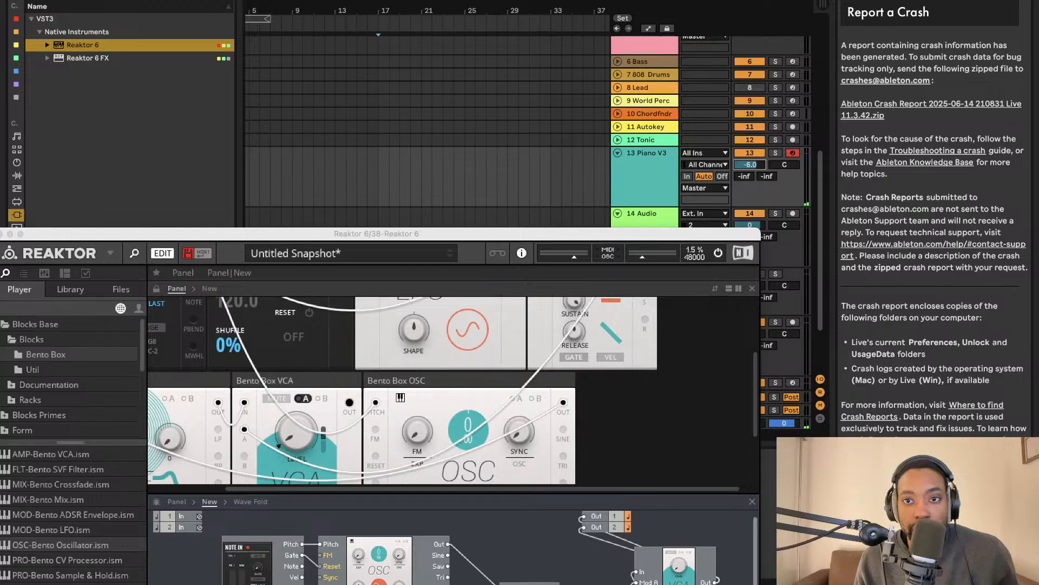
pyautogui.scroll(1, 740, 163)
pyautogui.moveTo(749, 174); pyautogui.dragTo(749, 179)
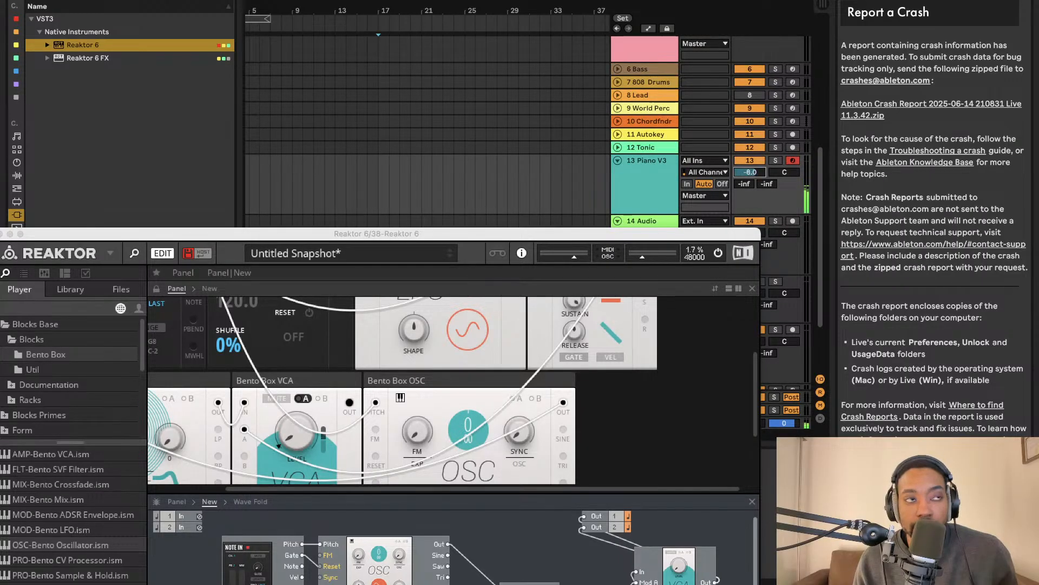
pyautogui.press('super+alt+p')
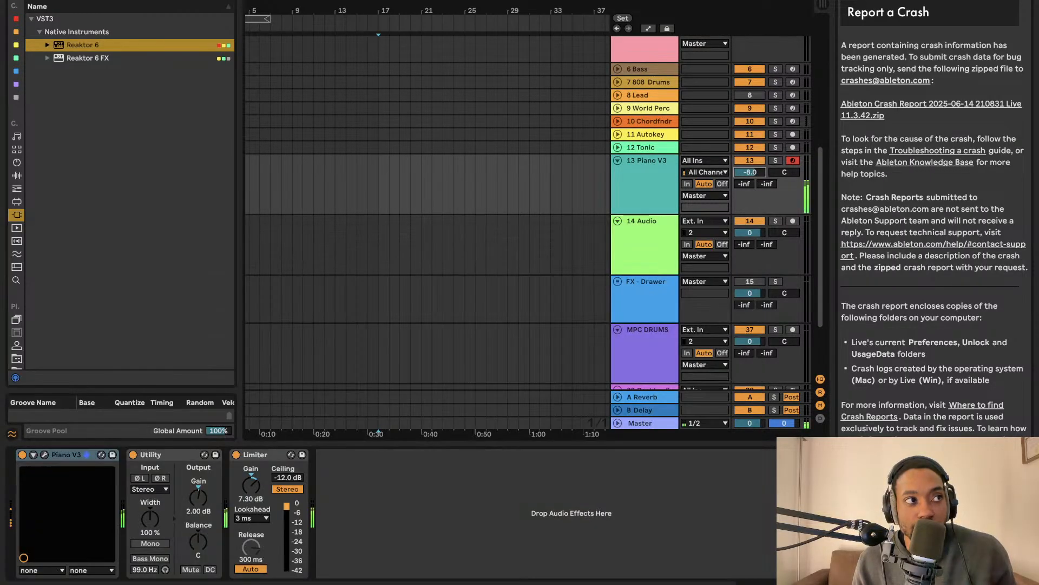
pyautogui.press('super+alt+p')
pyautogui.click(424, 183)
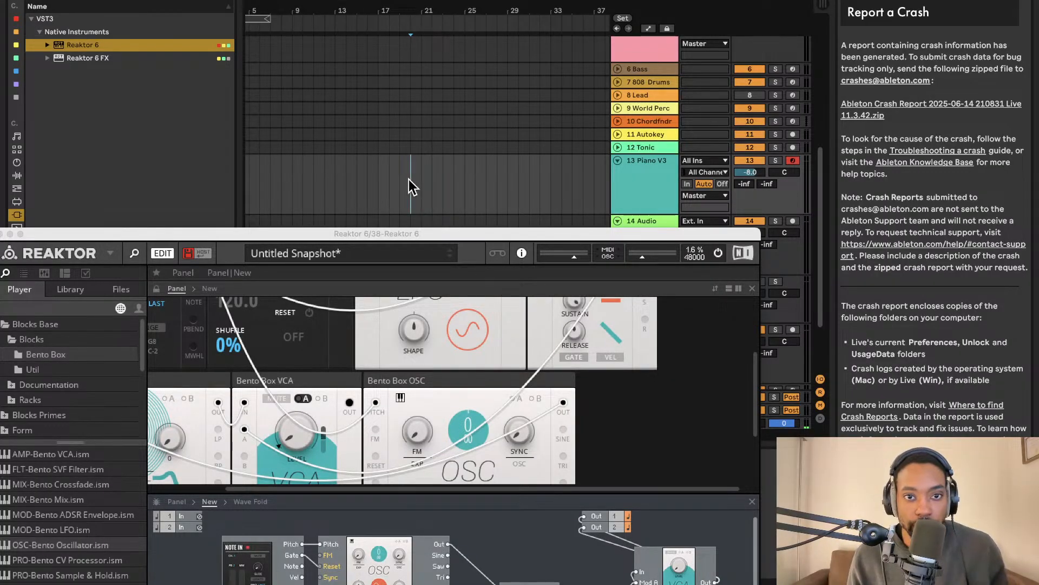
pyautogui.moveTo(401, 180); pyautogui.dragTo(480, 181)
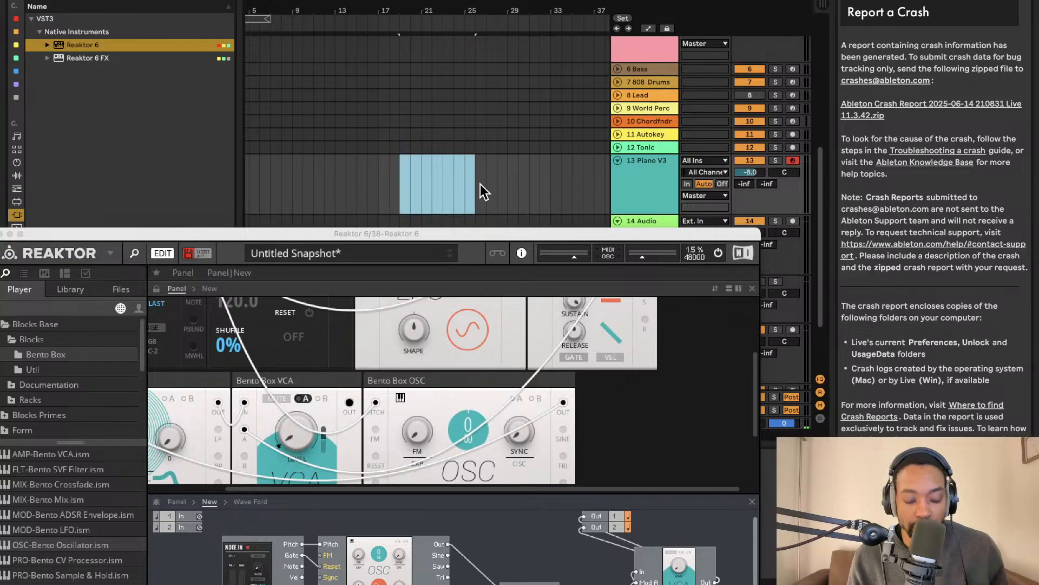
pyautogui.click(478, 184)
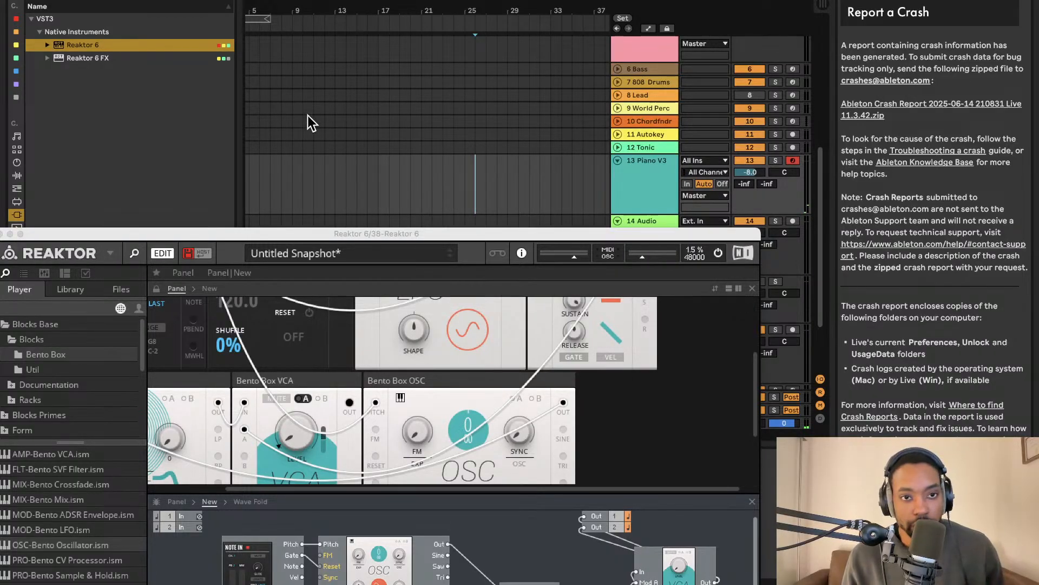
# Move the Reaktor window clear of the track controls and arm the 38 Reaktor 6 track instead of Piano V3
pyautogui.moveTo(319, 233); pyautogui.dragTo(466, 47)
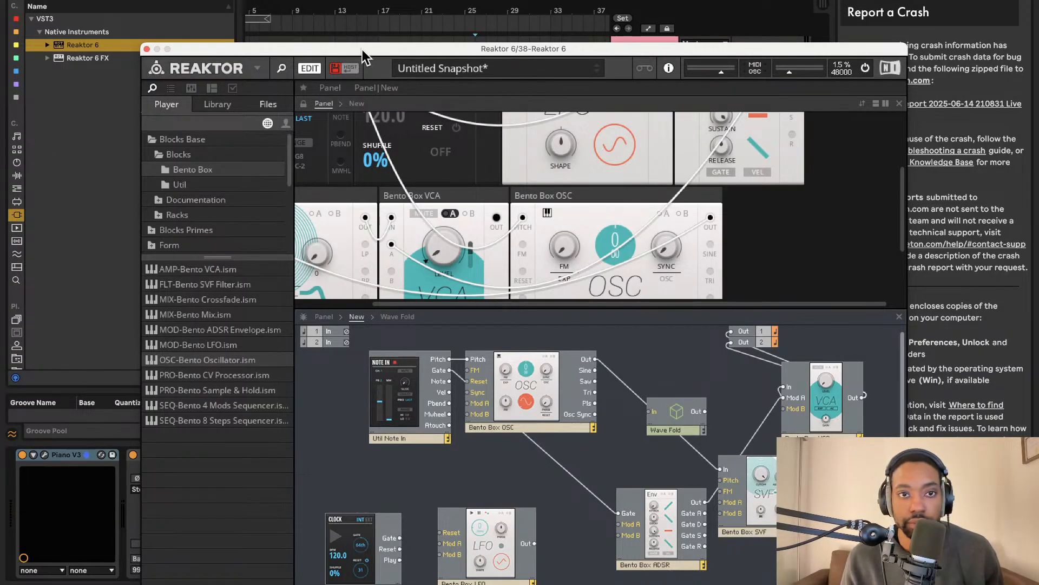
pyautogui.moveTo(354, 50); pyautogui.dragTo(328, 0)
pyautogui.moveTo(536, 0); pyautogui.dragTo(439, 196)
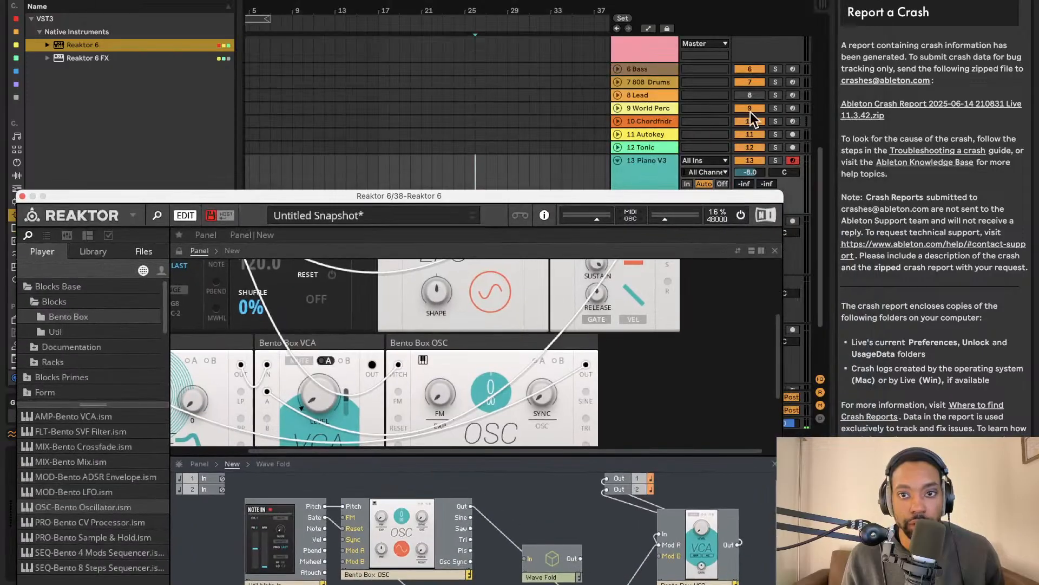
pyautogui.moveTo(588, 194); pyautogui.dragTo(437, 205)
pyautogui.scroll(-3, 747, 211)
pyautogui.moveTo(628, 203); pyautogui.dragTo(507, 174)
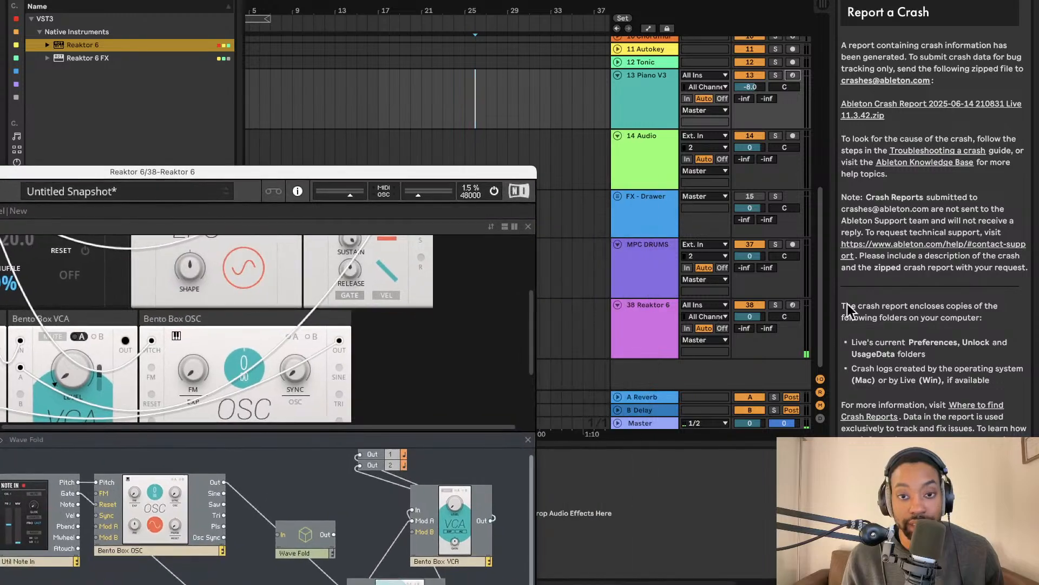
pyautogui.click(793, 306)
# Bring the whole Reaktor window back into view and enlarge it
pyautogui.moveTo(427, 179); pyautogui.dragTo(748, 10)
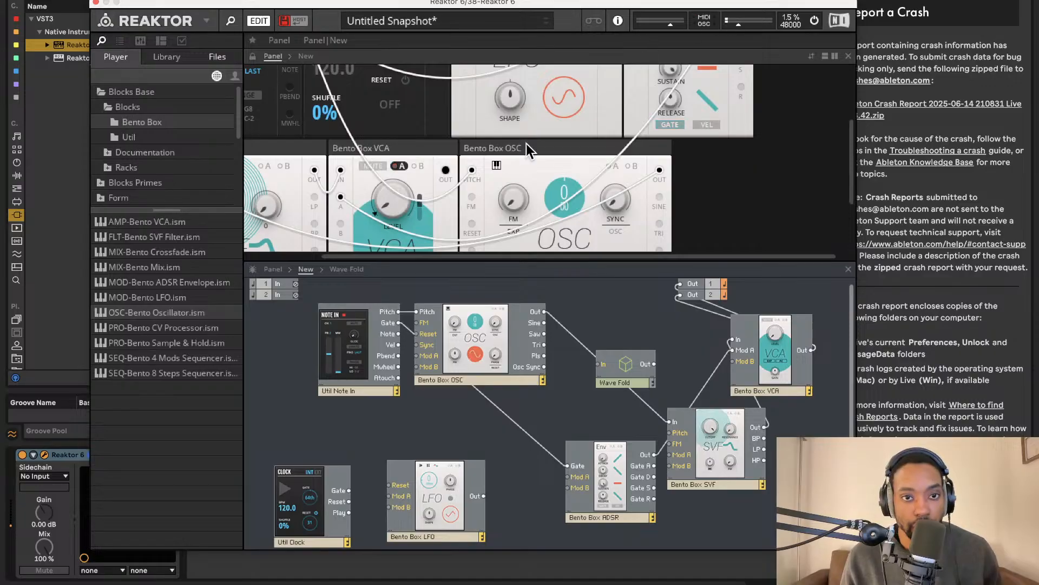
pyautogui.moveTo(856, 549); pyautogui.dragTo(937, 574)
pyautogui.moveTo(584, 3); pyautogui.dragTo(560, 0)
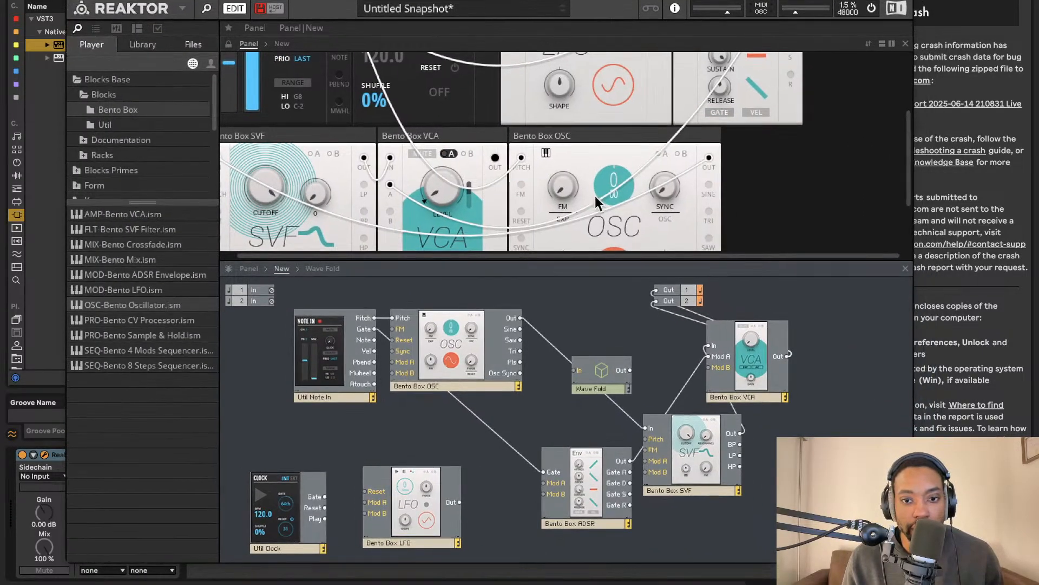
# Rearrange the modules and insert Wave Fold between the SVF's Out and the VCA's In
pyautogui.moveTo(573, 370); pyautogui.dragTo(607, 352)
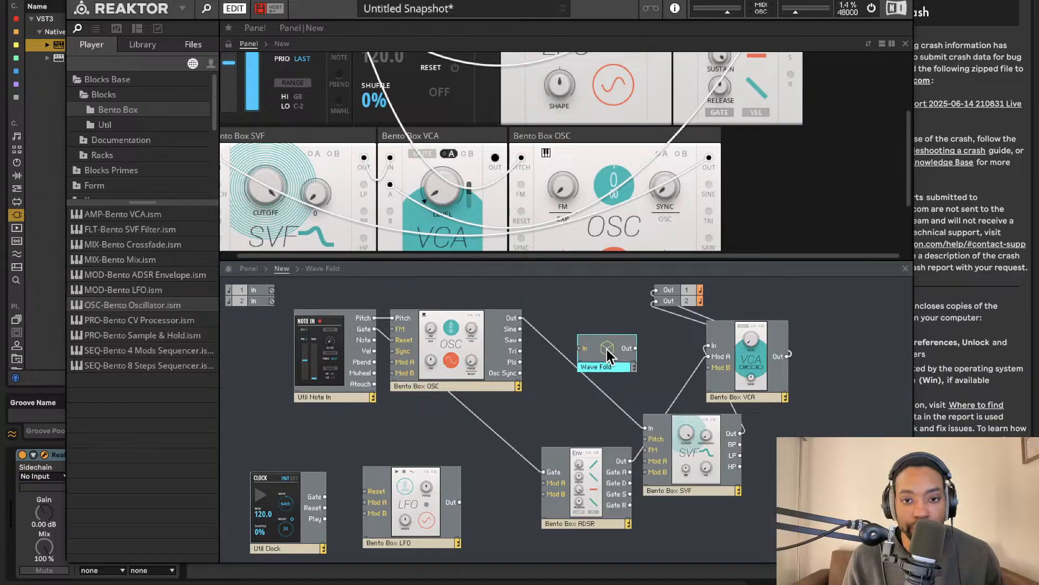
pyautogui.moveTo(700, 424); pyautogui.dragTo(605, 386)
pyautogui.moveTo(660, 372)
pyautogui.mouseDown()
pyautogui.moveTo(649, 361)
pyautogui.moveTo(712, 341)
pyautogui.moveTo(661, 378)
pyautogui.mouseUp()
# Try different Wave Fold Fold amounts, ending at about -23.5
pyautogui.scroll(5, 679, 168)
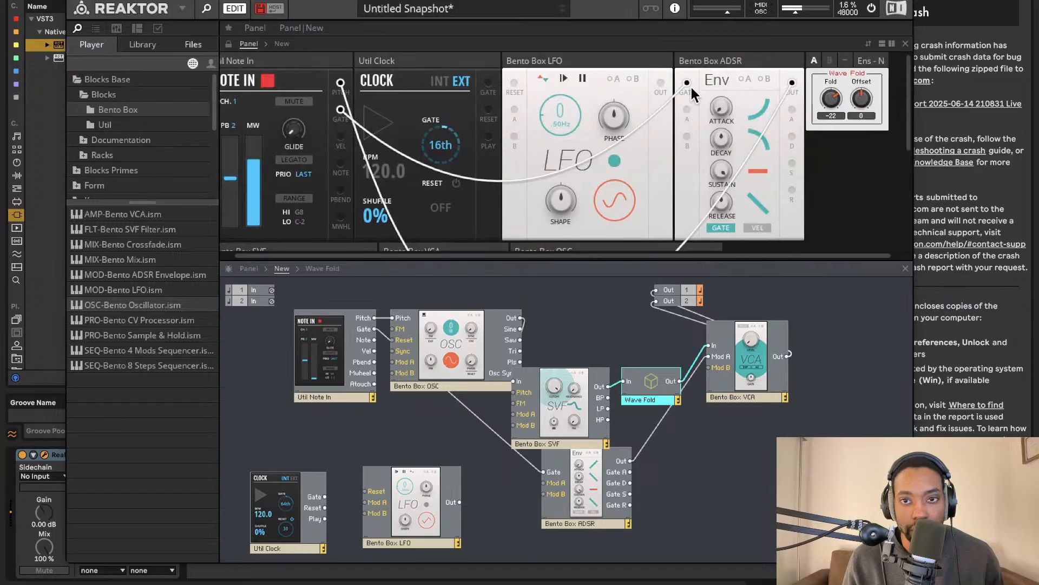
pyautogui.moveTo(832, 103)
pyautogui.mouseDown()
pyautogui.moveTo(830, 149)
pyautogui.moveTo(831, 100)
pyautogui.mouseUp()
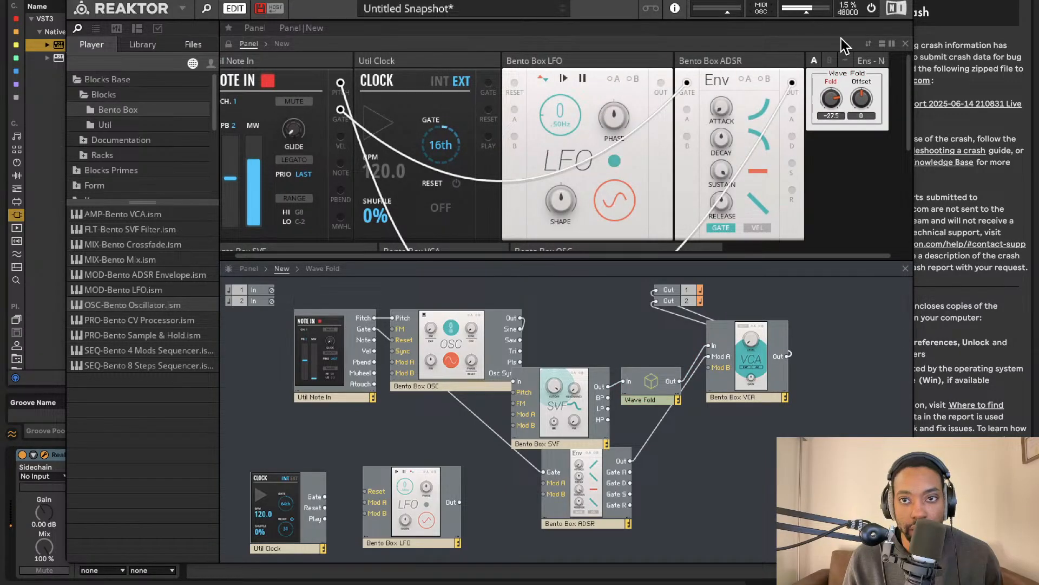
pyautogui.moveTo(831, 100); pyautogui.dragTo(833, 140)
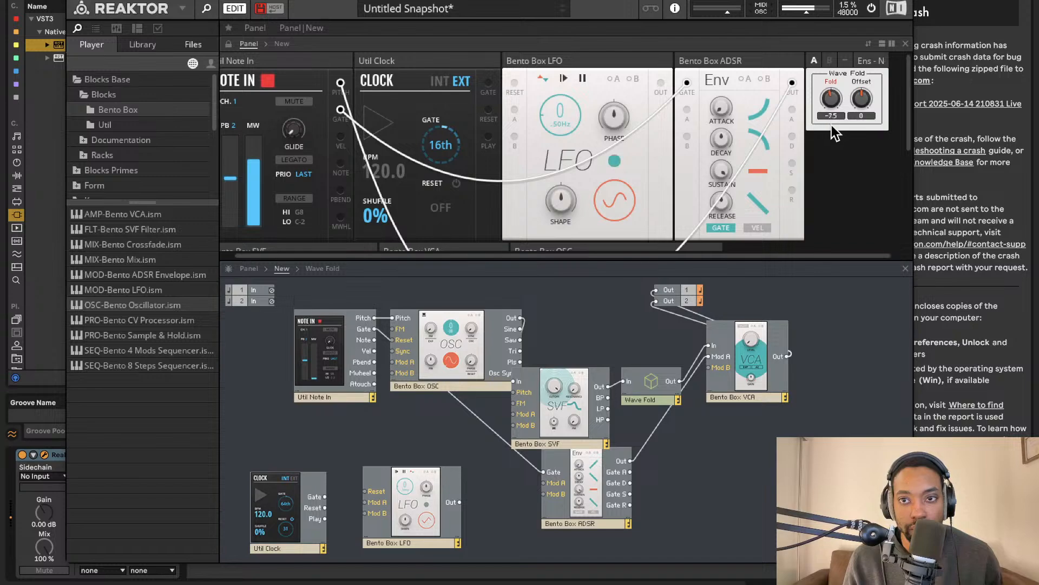
# Add a Util Scope to the structure and connect the VCA's Out to the Scope's In
pyautogui.click(118, 127)
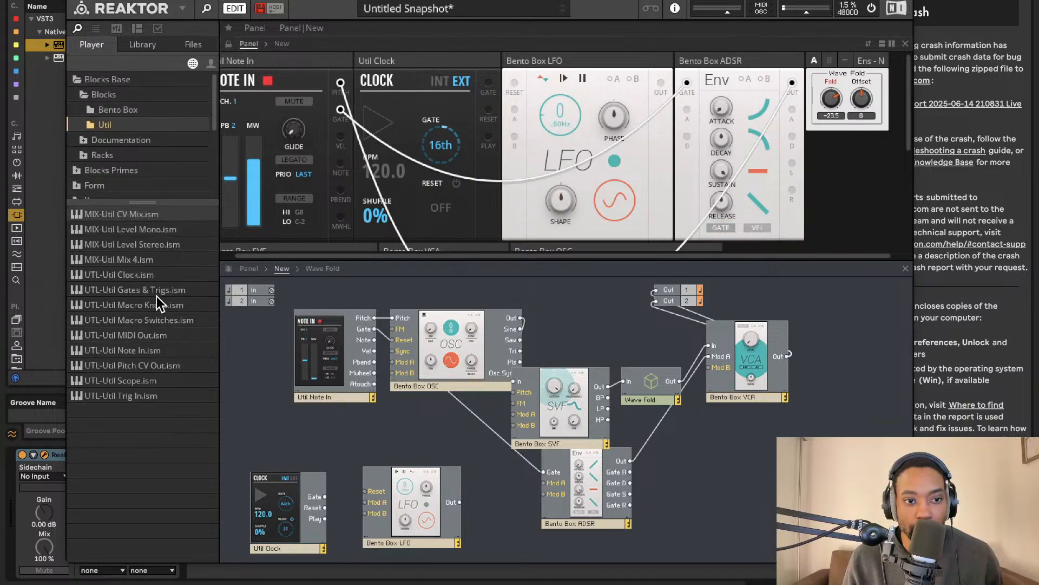
pyautogui.moveTo(136, 373); pyautogui.dragTo(786, 356)
pyautogui.scroll(-5, 535, 151)
pyautogui.hscroll(2, 528, 156)
pyautogui.scroll(3, 528, 158)
pyautogui.hscroll(1, 528, 158)
pyautogui.scroll(-3, 528, 157)
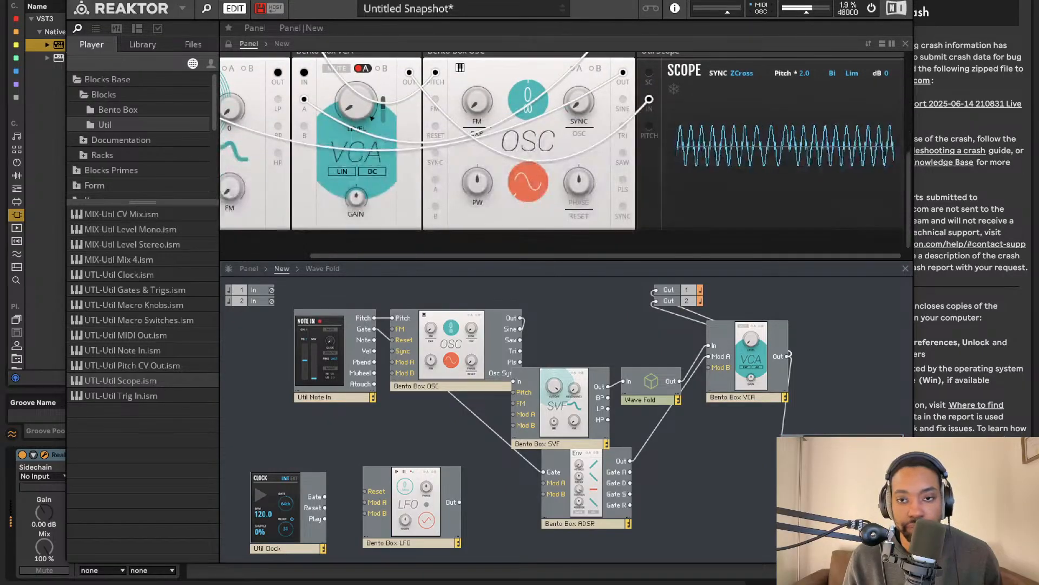
# Resize and reposition the Reaktor window and move the Util Scope panel beside the Bento Box ADSR
pyautogui.moveTo(912, 560); pyautogui.dragTo(922, 562)
pyautogui.moveTo(700, 1); pyautogui.dragTo(558, 7)
pyautogui.scroll(3, 591, 134)
pyautogui.moveTo(600, 218); pyautogui.dragTo(422, 87)
# Set the Wave Fold's Fold to about -9.5 and its Offset to about 23
pyautogui.hscroll(3, 573, 81)
pyautogui.hscroll(2, 696, 82)
pyautogui.moveTo(716, 136); pyautogui.dragTo(706, 158)
pyautogui.hscroll(-3, 433, 162)
pyautogui.hscroll(3, 527, 160)
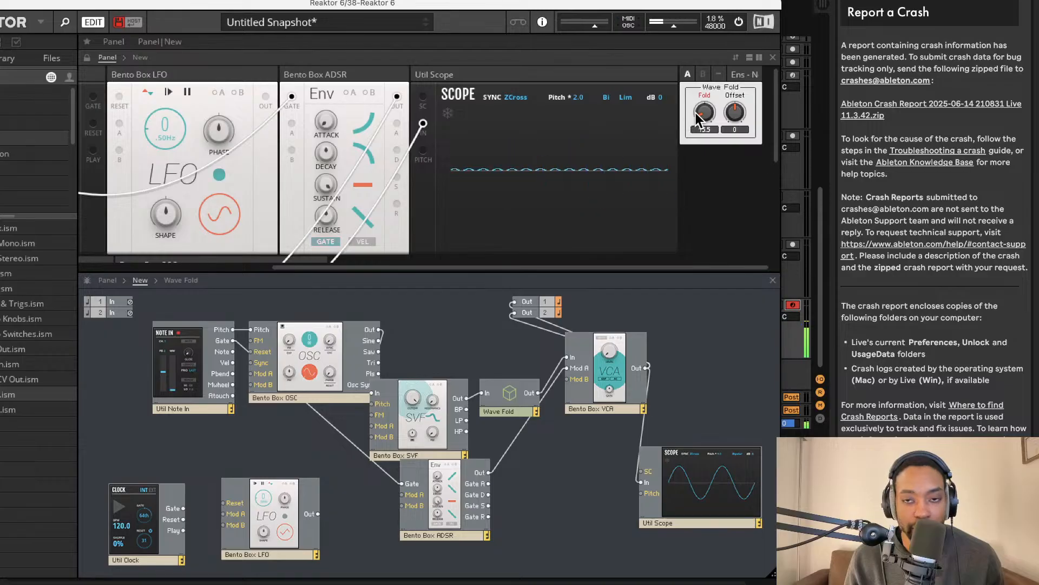
pyautogui.moveTo(704, 111); pyautogui.dragTo(706, 77)
pyautogui.moveTo(735, 110); pyautogui.dragTo(717, 138)
pyautogui.moveTo(723, 85); pyautogui.dragTo(700, 193)
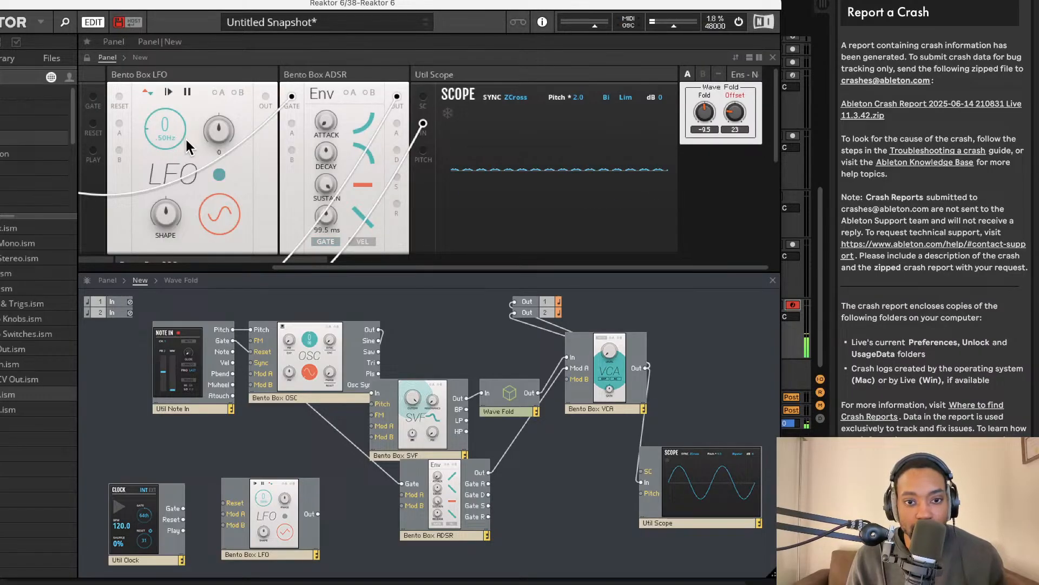
# Reposition the LFO in the structure and move the SVF up between the OSC and Wave Fold
pyautogui.moveTo(287, 514); pyautogui.dragTo(293, 503)
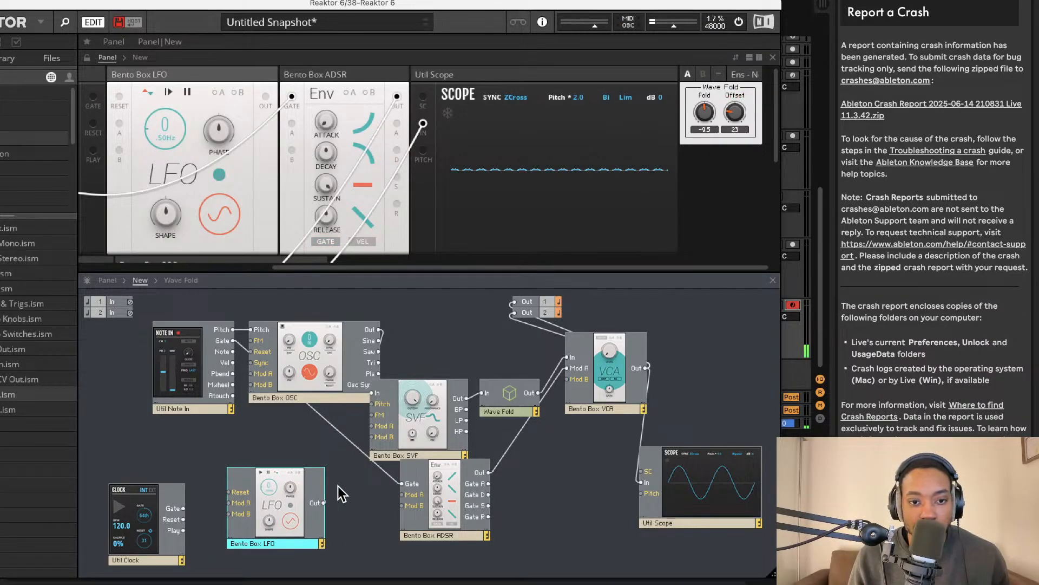
pyautogui.moveTo(389, 412); pyautogui.dragTo(374, 478)
pyautogui.moveTo(405, 416); pyautogui.dragTo(417, 362)
# Switch the Bento Box LFO to a falling sawtooth waveform and connect its Out to the SVF's Mod B
pyautogui.hscroll(-5, 310, 178)
pyautogui.scroll(-5, 309, 178)
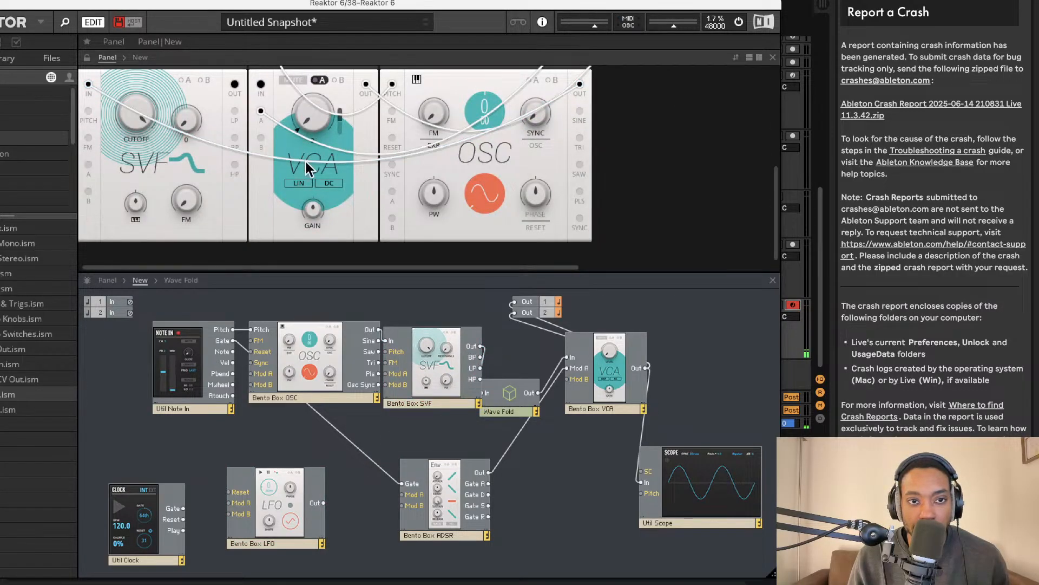
pyautogui.scroll(5, 360, 155)
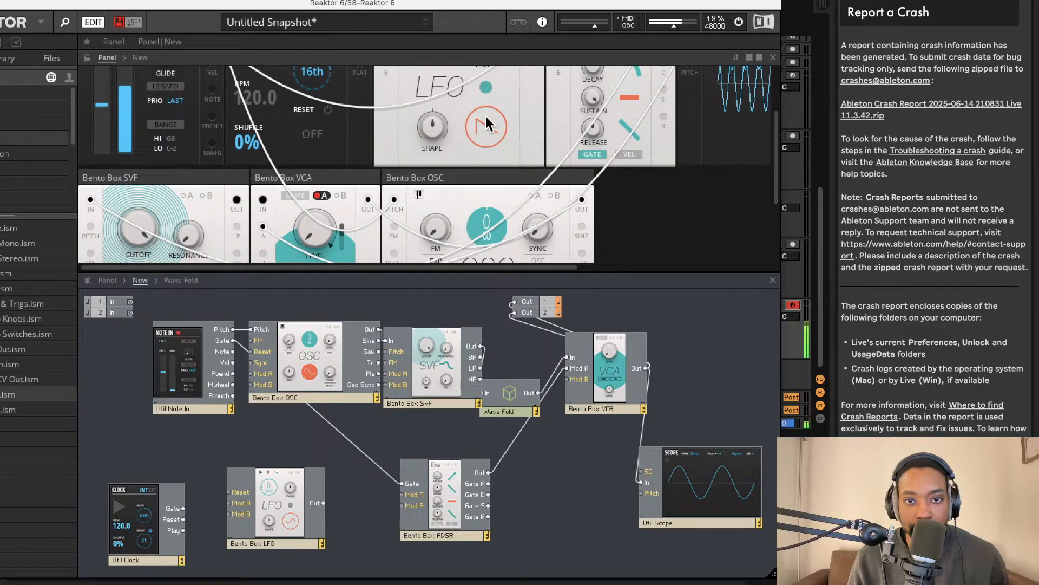
pyautogui.scroll(2, 474, 157)
pyautogui.scroll(2, 474, 157)
pyautogui.moveTo(317, 522); pyautogui.dragTo(399, 379)
pyautogui.click(505, 93)
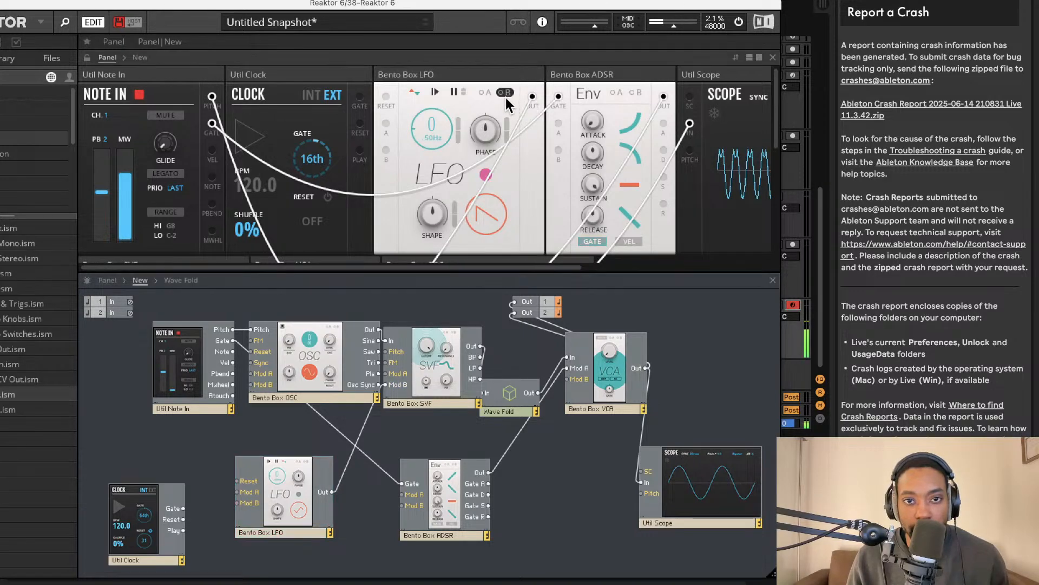
# Assign modulation source B to the SVF's Cutoff and set the Cutoff to about 4.34 kHz
pyautogui.hscroll(5, 520, 147)
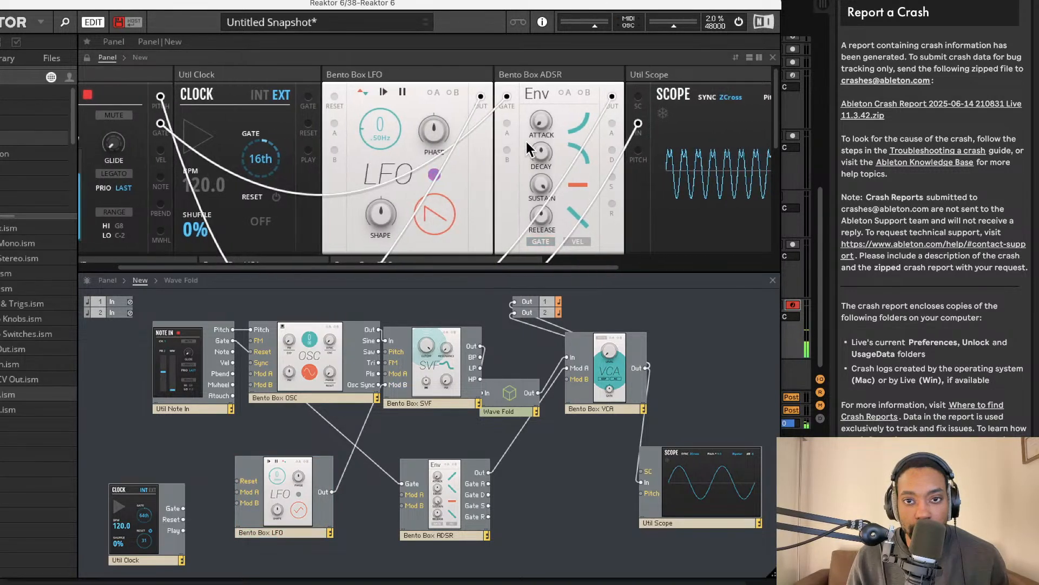
pyautogui.scroll(-5, 524, 147)
pyautogui.hscroll(-5, 524, 149)
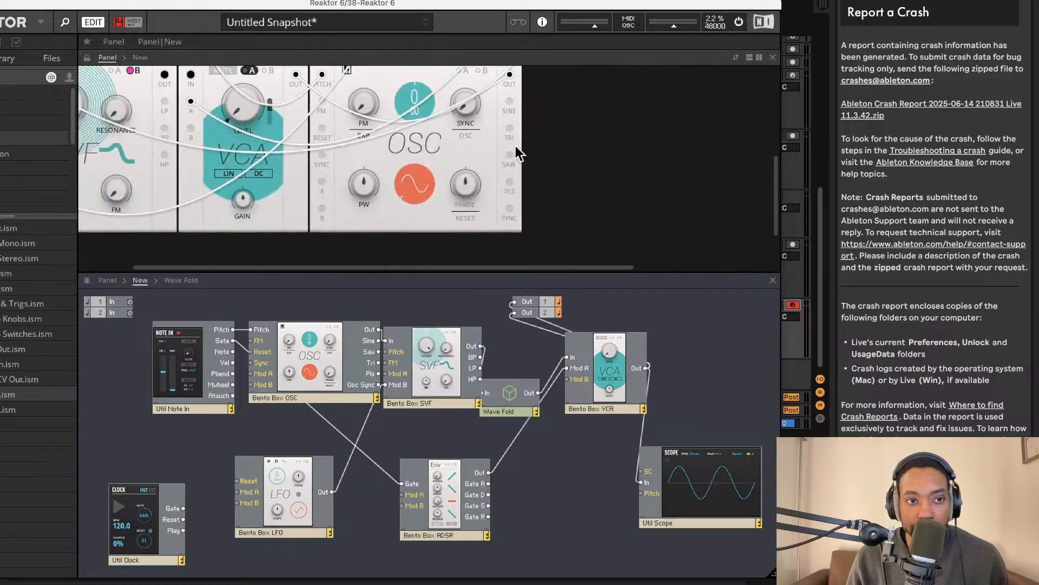
pyautogui.scroll(4, 371, 162)
pyautogui.scroll(-4, 325, 198)
pyautogui.hscroll(-1, 319, 207)
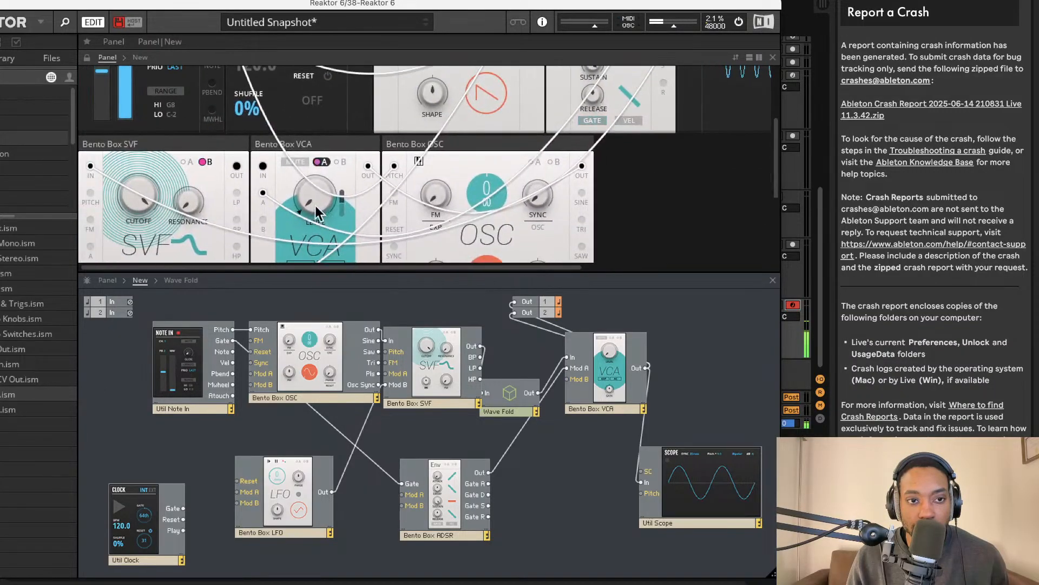
pyautogui.scroll(-2, 209, 173)
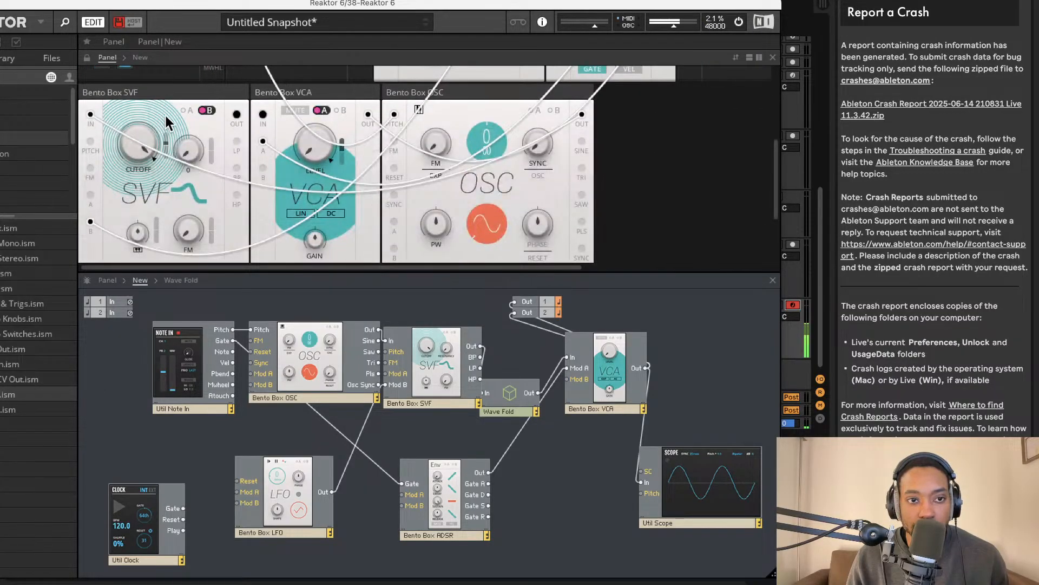
pyautogui.scroll(-3, 367, 162)
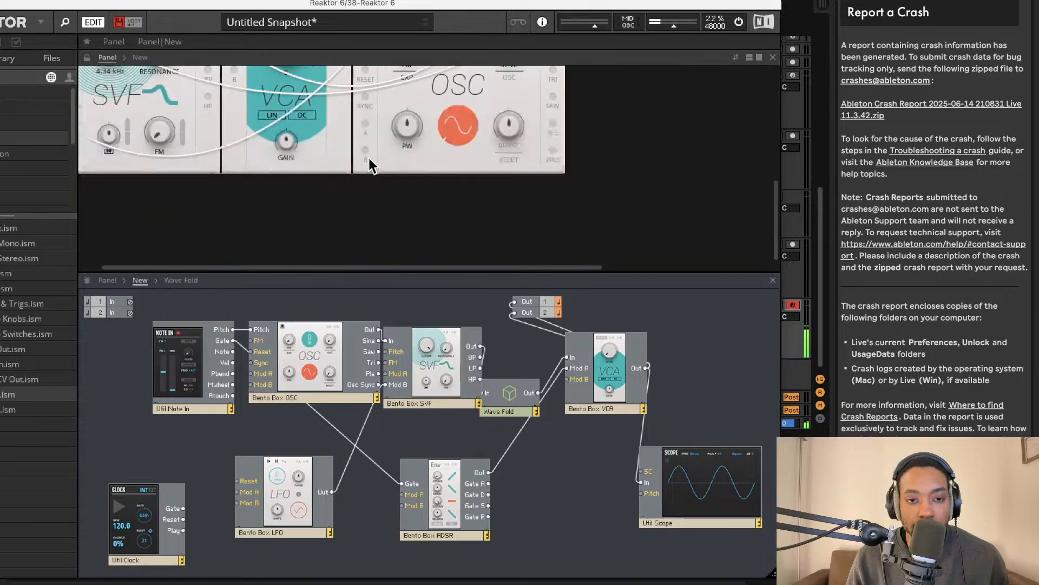
# Adjust the Bento Box LFO's rate, trying 23 and settling on 9 (.84 Hz)
pyautogui.scroll(8, 371, 163)
pyautogui.scroll(-3, 414, 112)
pyautogui.hscroll(3, 413, 112)
pyautogui.scroll(4, 414, 119)
pyautogui.hscroll(-1, 397, 125)
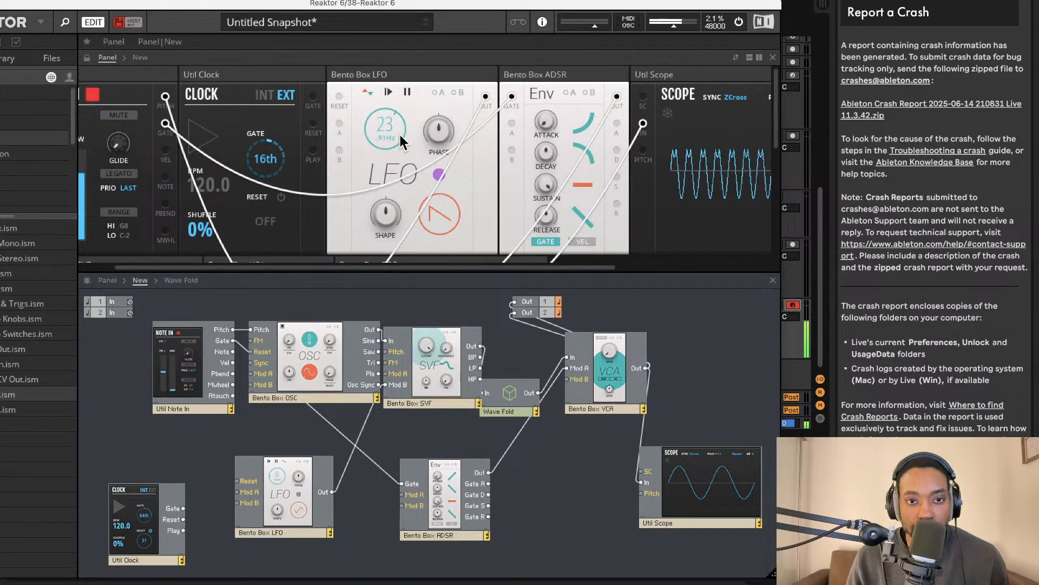
pyautogui.scroll(-5, 407, 132)
pyautogui.scroll(2, 157, 208)
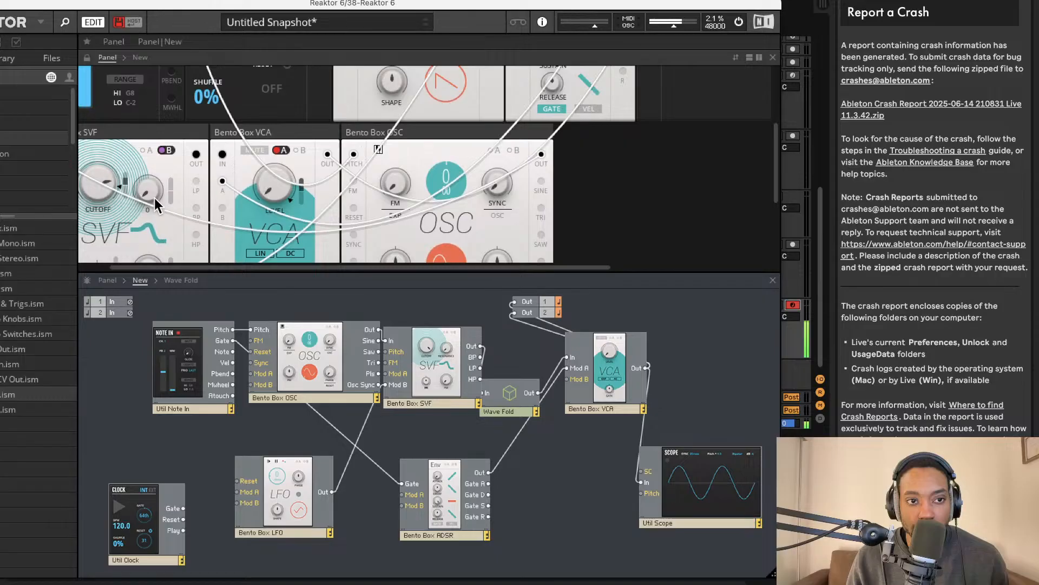
pyautogui.scroll(4, 404, 116)
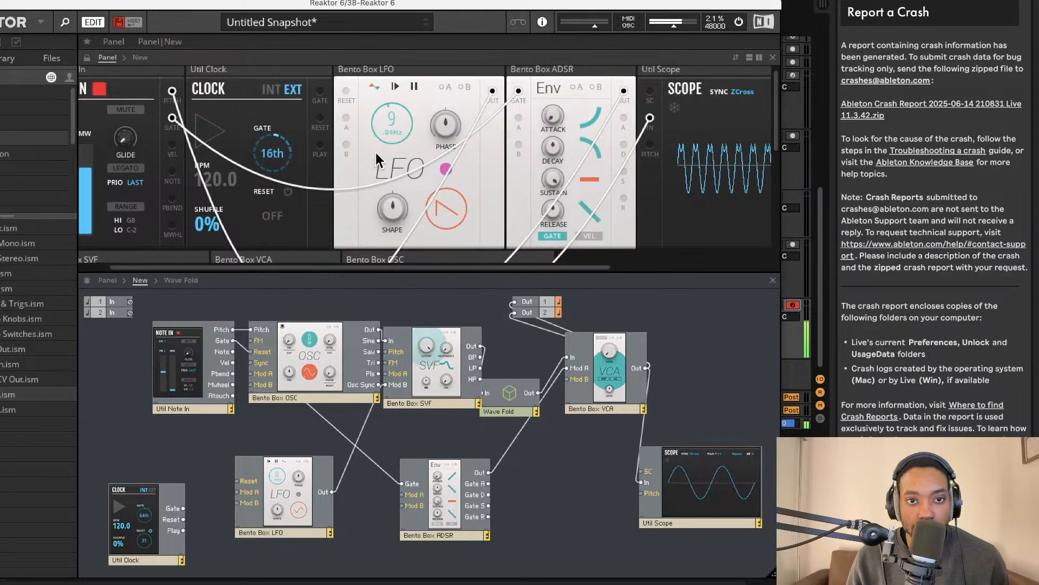
pyautogui.scroll(-2, 382, 168)
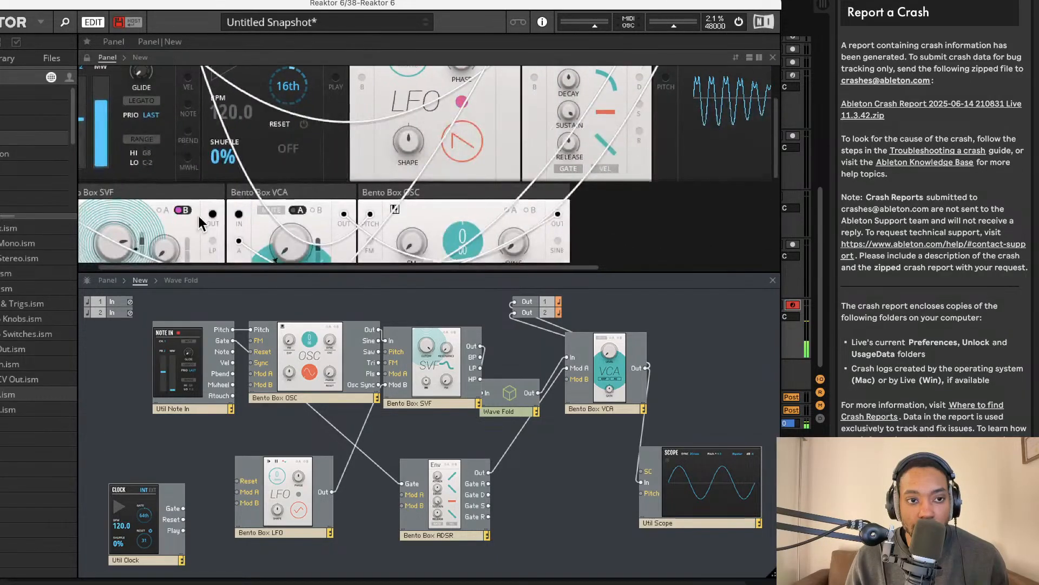
# Lower the Bento Box SVF's Cutoff to about 1.49 kHz
pyautogui.scroll(-2, 200, 222)
pyautogui.moveTo(120, 199)
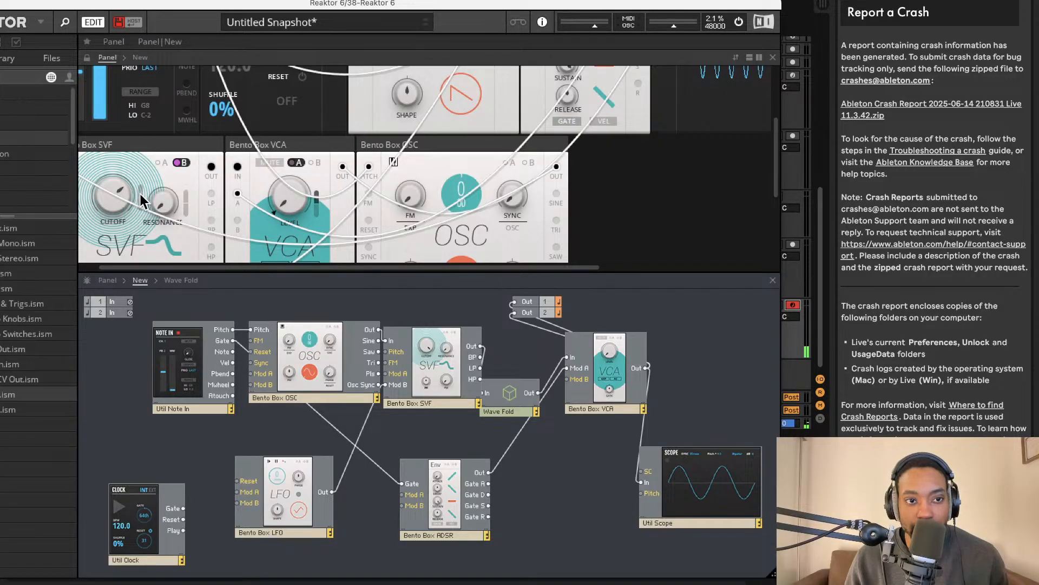
pyautogui.moveTo(142, 201); pyautogui.dragTo(132, 147)
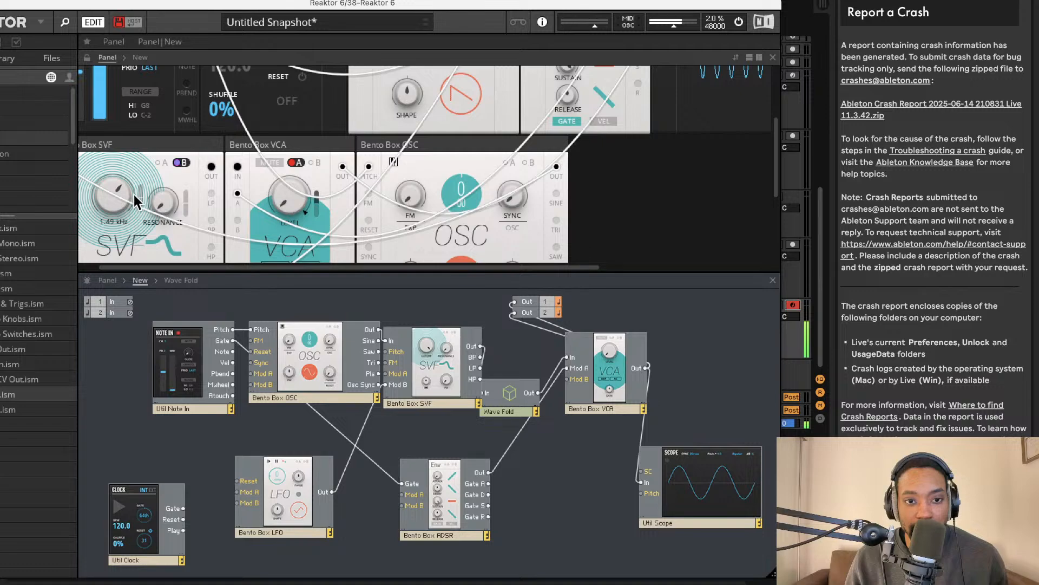
# Move the SVF down between the OSC and the ADSR in the structure and lower its Cutoff a little further
pyautogui.moveTo(386, 352); pyautogui.dragTo(378, 329)
pyautogui.moveTo(426, 351); pyautogui.dragTo(441, 408)
pyautogui.click(388, 407)
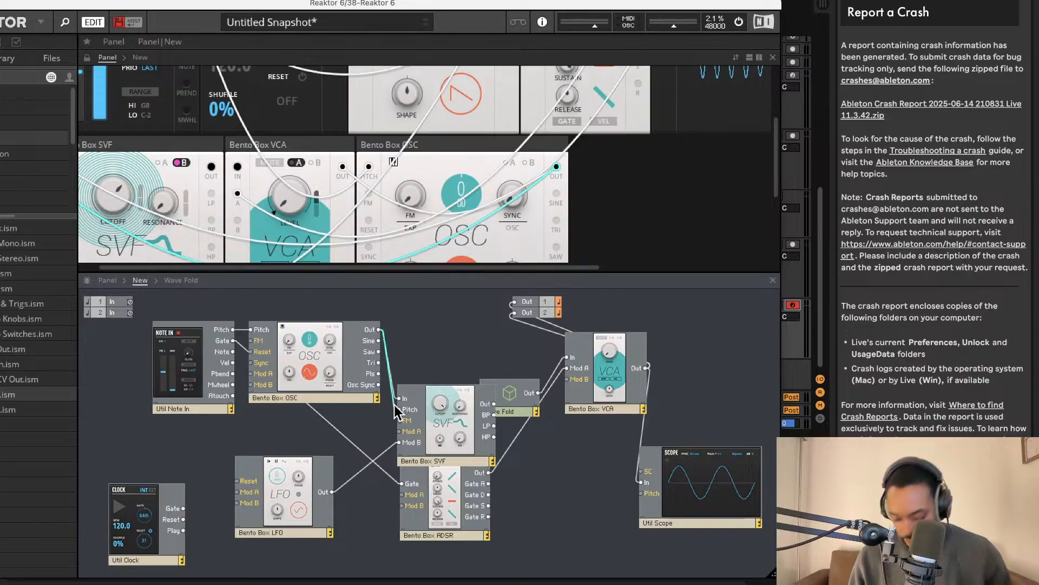
pyautogui.moveTo(114, 196); pyautogui.dragTo(132, 234)
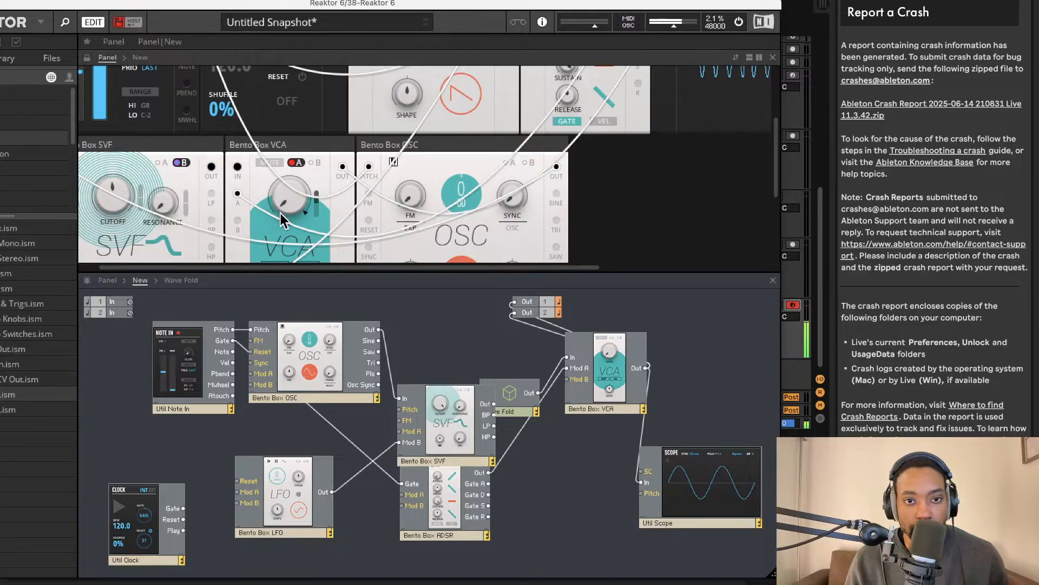
pyautogui.scroll(3, 455, 172)
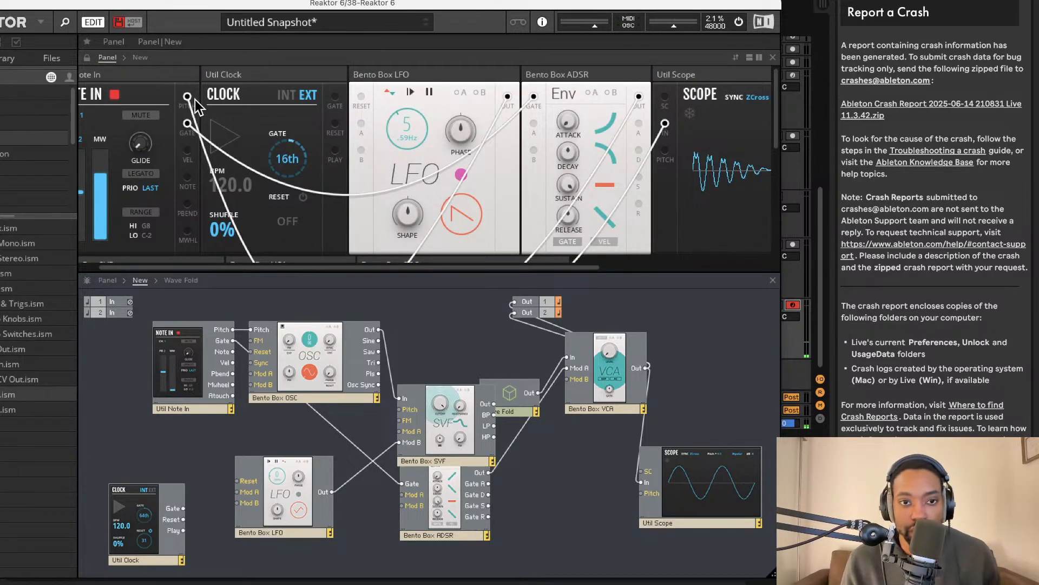
pyautogui.press('super+alt+p')
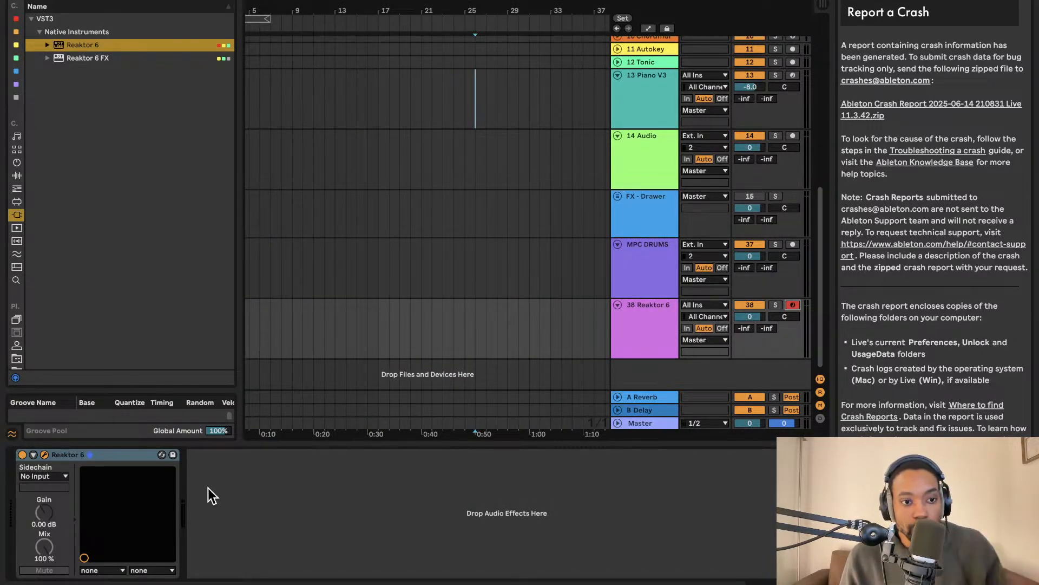
pyautogui.press('super+alt+p')
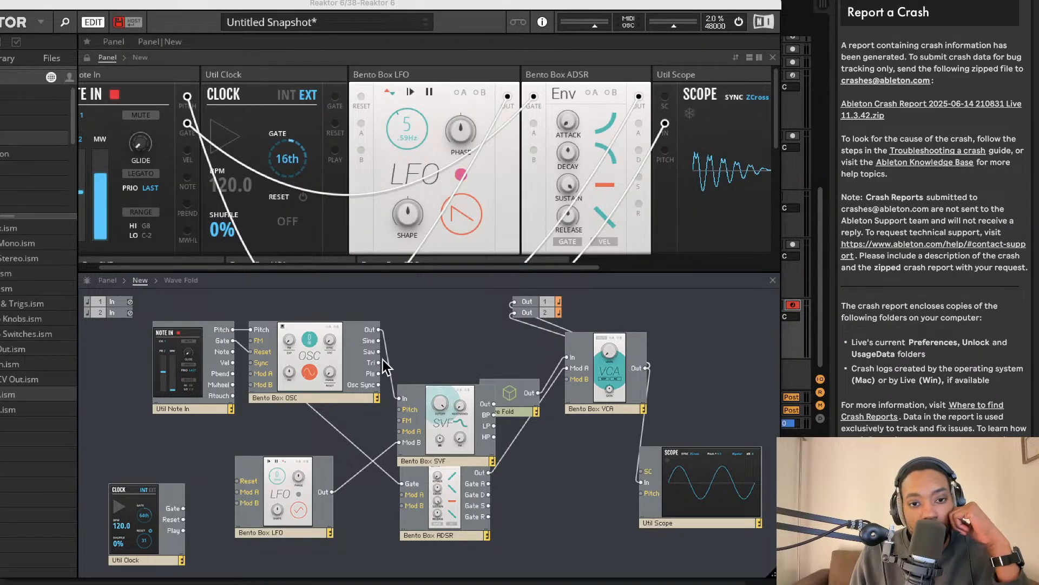
# Move the SVF back up beside the OSC and raise the Wave Fold to sit between the SVF and the VCA
pyautogui.moveTo(459, 422); pyautogui.dragTo(450, 348)
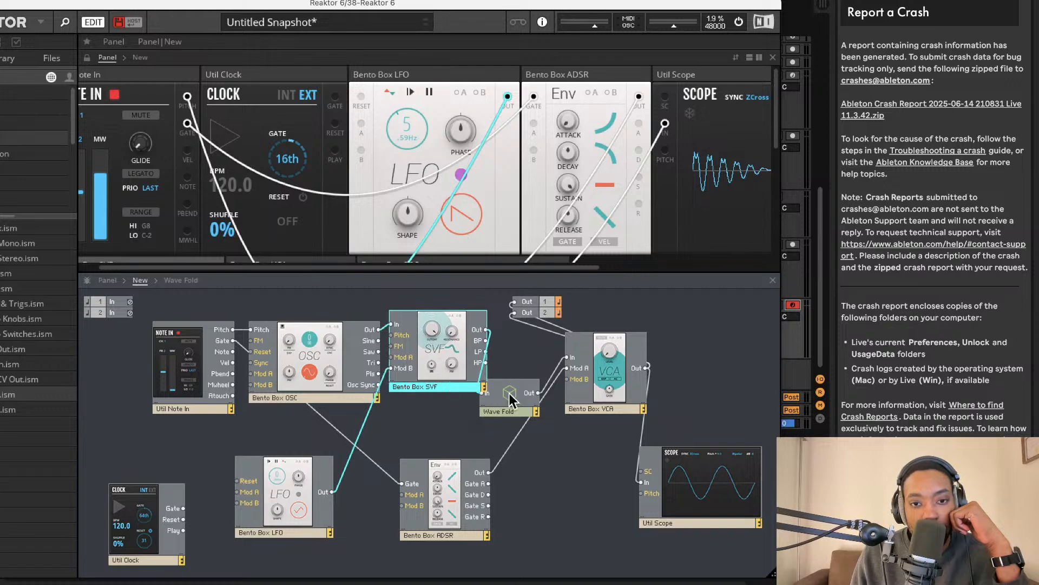
pyautogui.moveTo(499, 396); pyautogui.dragTo(519, 374)
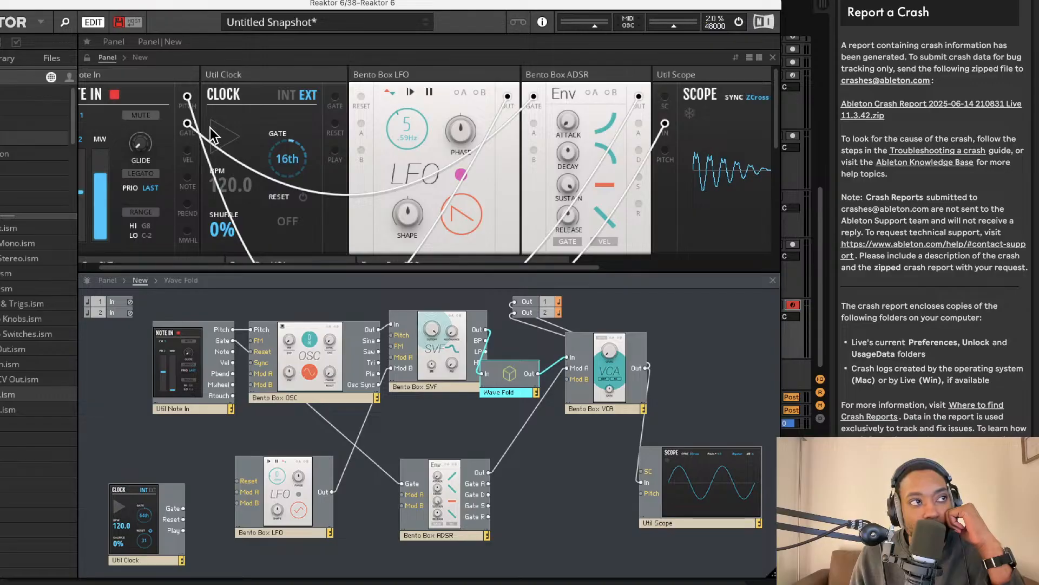
# Add the PRO-Bento Sample & Hold block from the Bento Box library to the structure below the VCA
pyautogui.moveTo(231, 3); pyautogui.dragTo(379, 3)
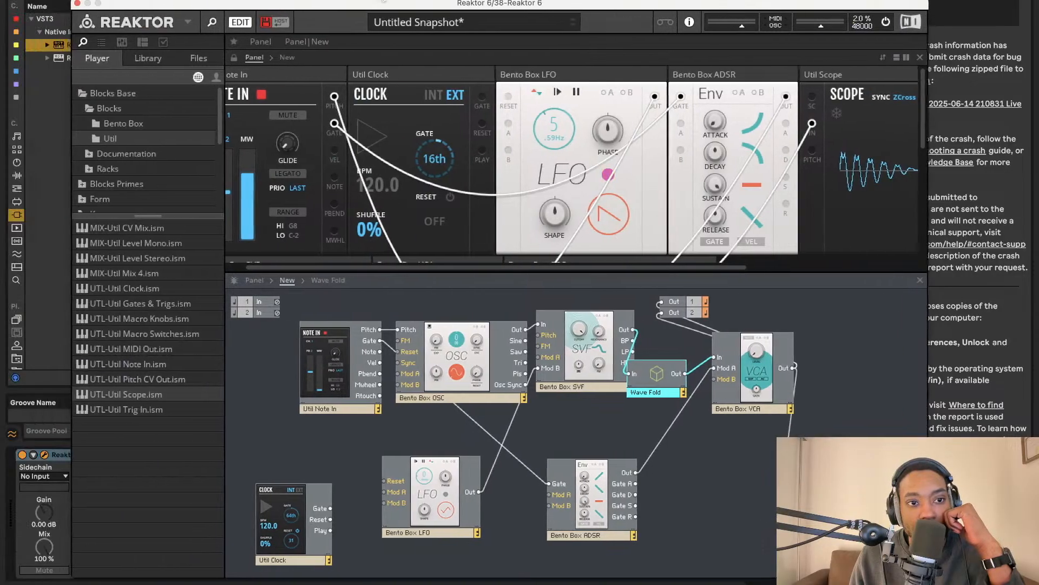
pyautogui.click(132, 127)
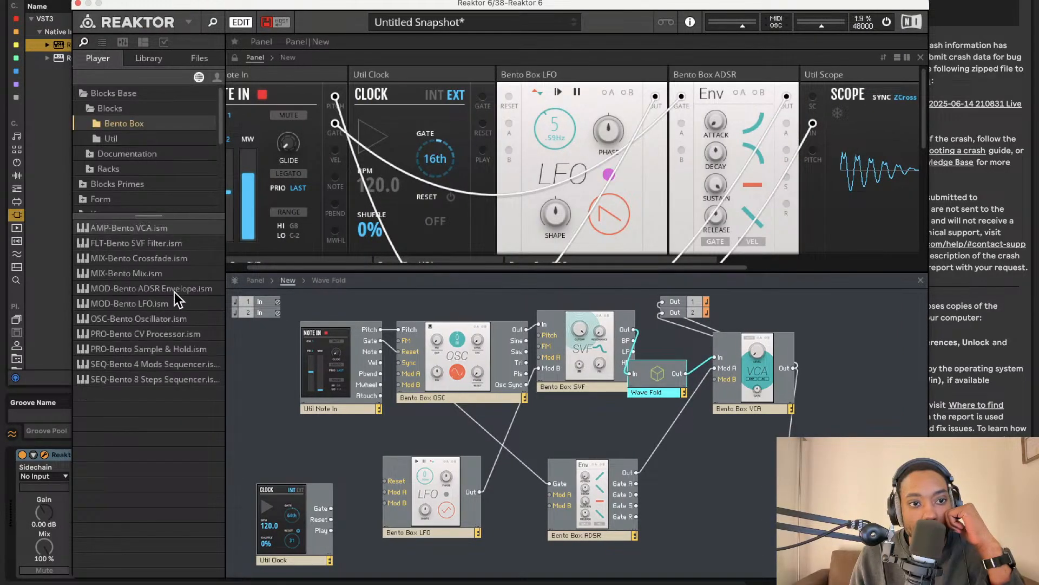
pyautogui.click(134, 141)
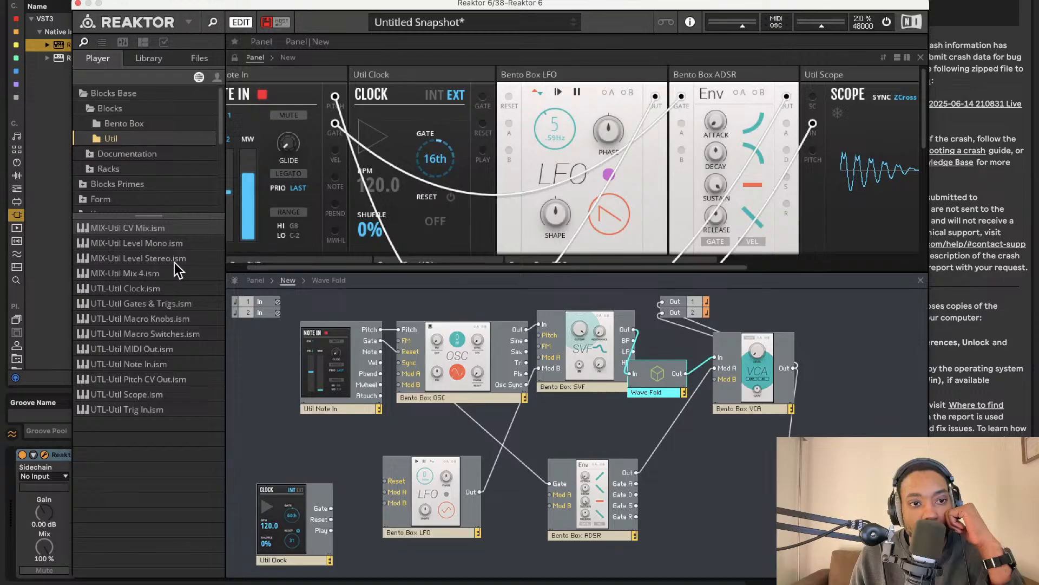
pyautogui.click(142, 127)
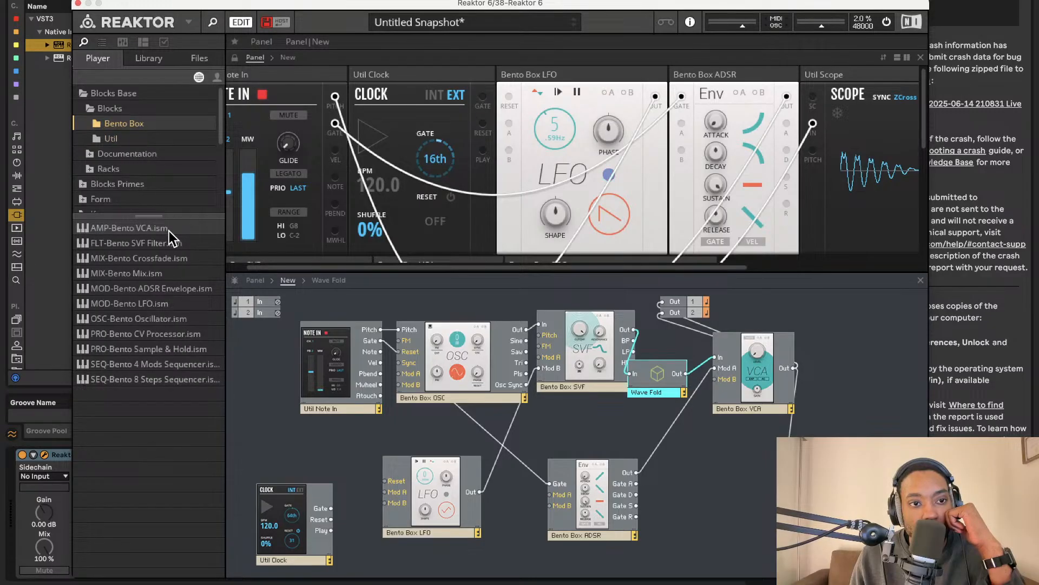
pyautogui.moveTo(155, 349); pyautogui.dragTo(702, 421)
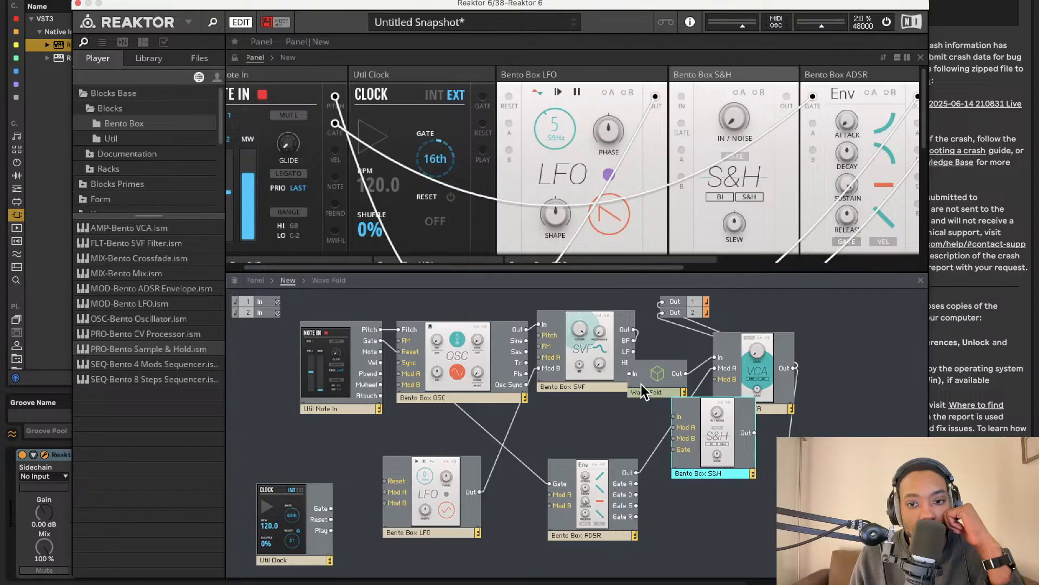
# Lower the Wave Fold and route the SVF's Out through the Wave Fold and the S&H into the VCA's In
pyautogui.moveTo(673, 370); pyautogui.dragTo(631, 412)
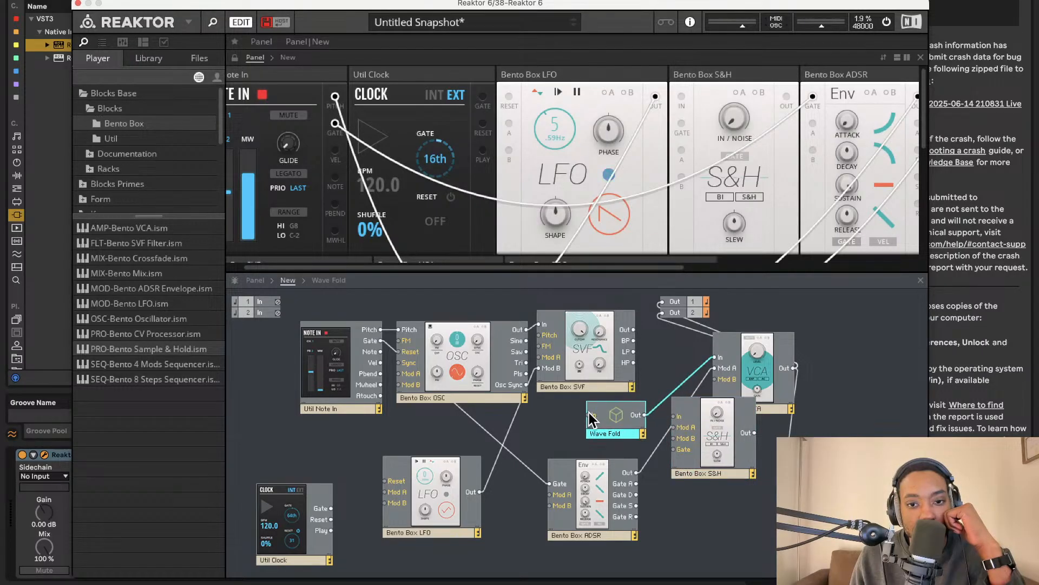
pyautogui.moveTo(644, 322); pyautogui.dragTo(634, 329)
pyautogui.moveTo(673, 416); pyautogui.dragTo(645, 415)
pyautogui.moveTo(733, 431)
pyautogui.mouseDown()
pyautogui.moveTo(716, 439)
pyautogui.moveTo(745, 422)
pyautogui.mouseUp()
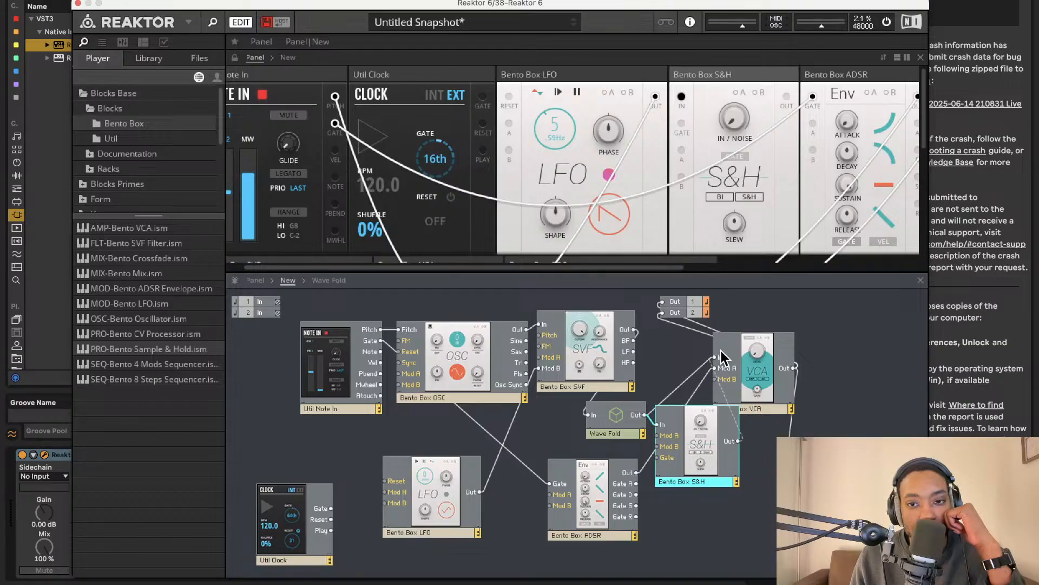
# Switch the S&H to UNI and T&H with Gate on, and set its Slew to about 772 ms
pyautogui.moveTo(749, 118); pyautogui.dragTo(718, 20)
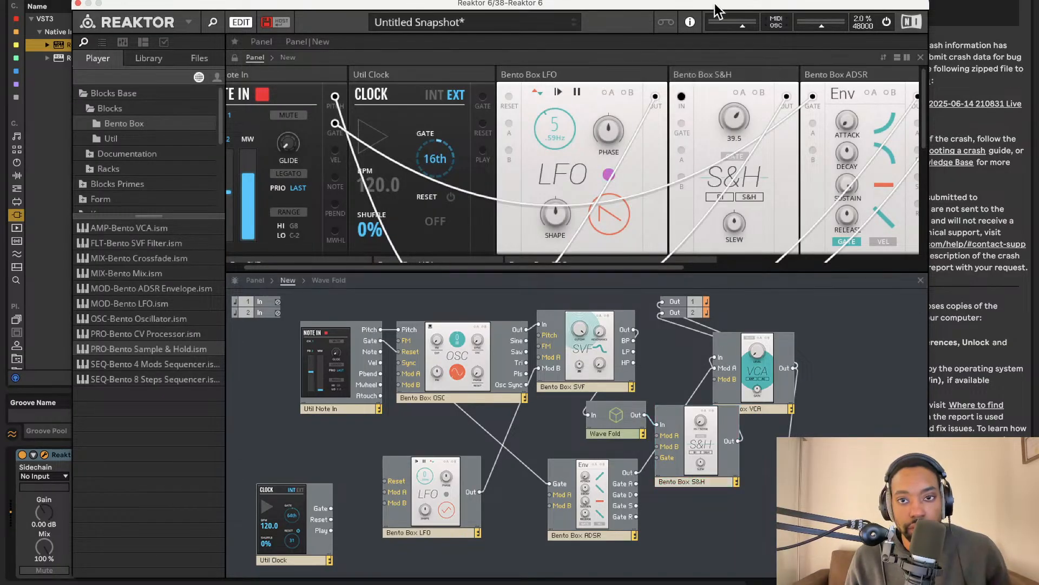
pyautogui.click(734, 156)
pyautogui.click(720, 197)
pyautogui.click(740, 197)
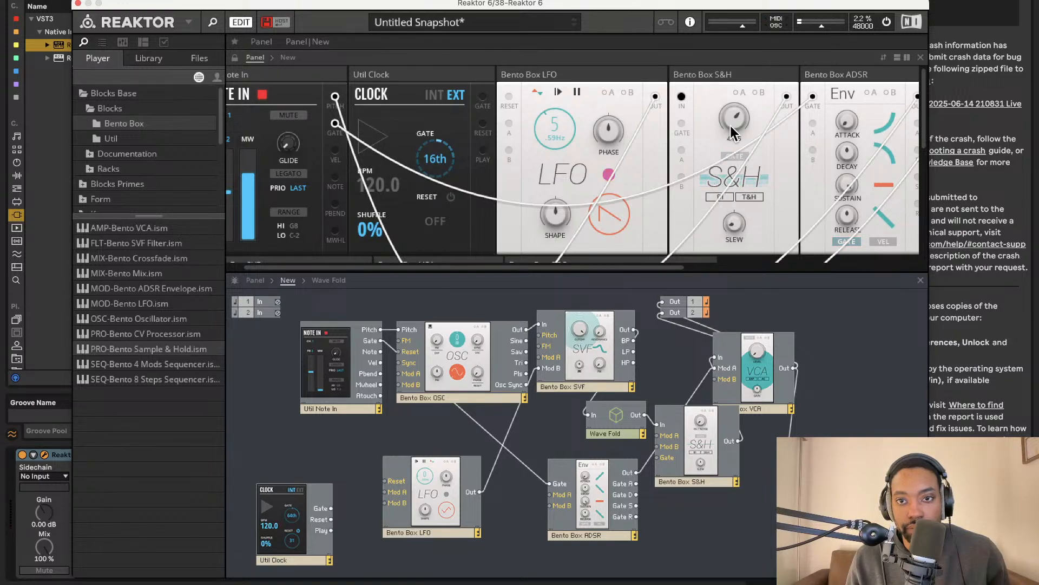
pyautogui.moveTo(732, 211); pyautogui.dragTo(734, 105)
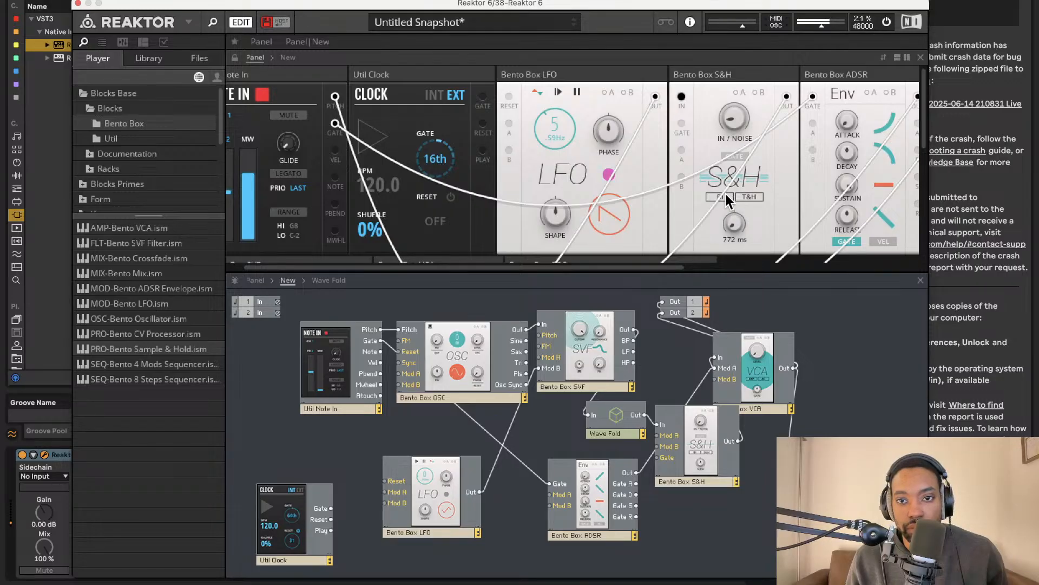
pyautogui.click(754, 198)
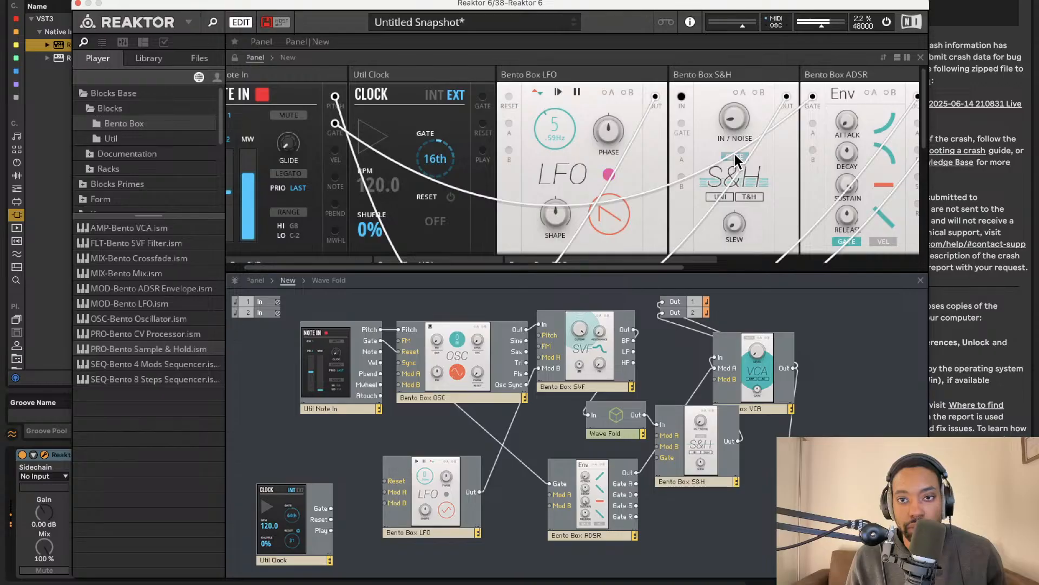
# Connect Note In's Gate to the S&H's Gate, then set its In/Noise to 9.0 and Slew to 629 ms
pyautogui.moveTo(663, 458); pyautogui.dragTo(380, 341)
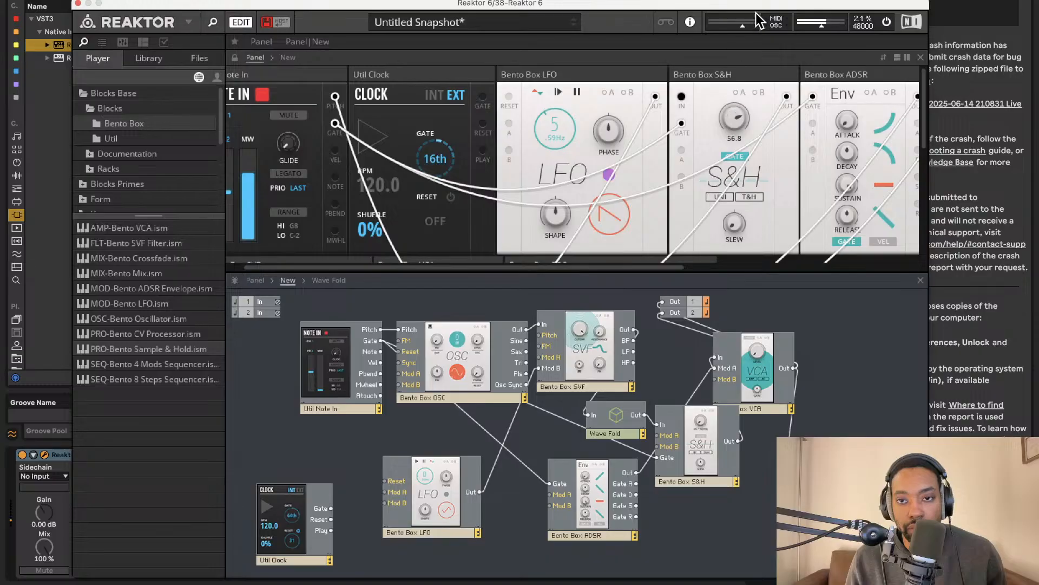
pyautogui.click(727, 198)
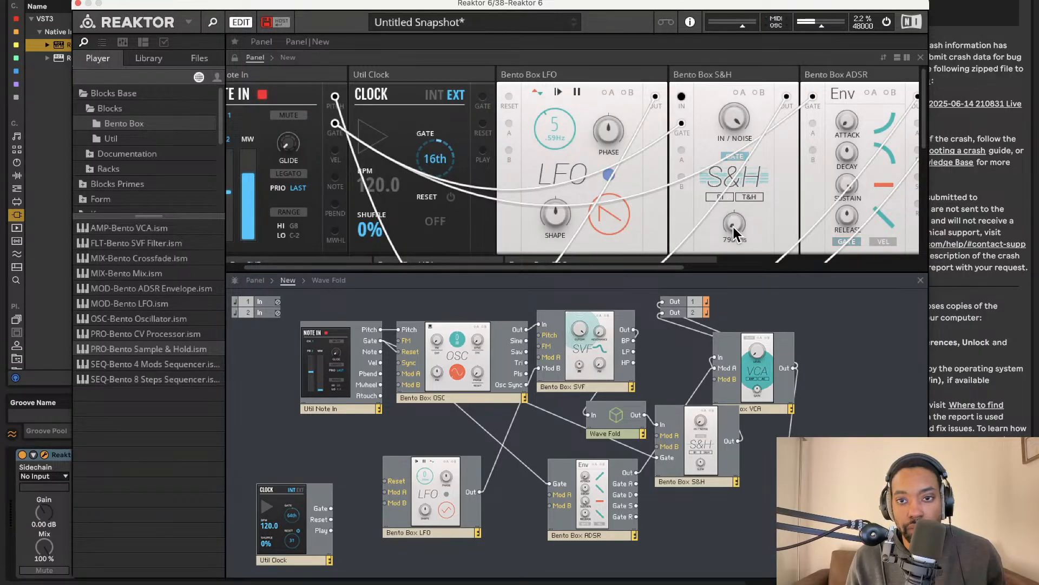
pyautogui.click(741, 199)
pyautogui.click(723, 199)
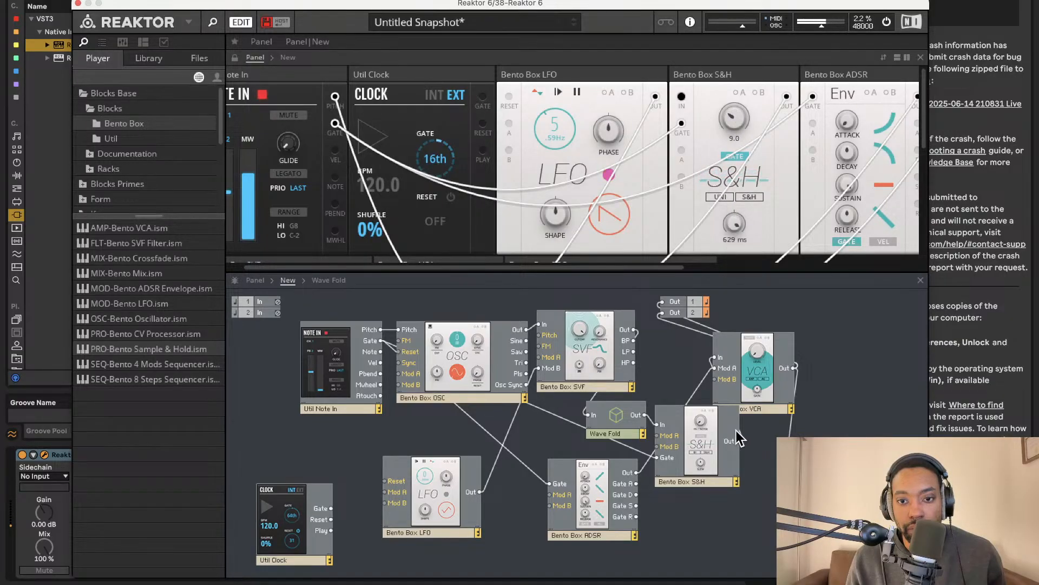
# Delete the cable between Note In's Gate and the S&H's Gate
pyautogui.click(564, 422)
pyautogui.press('BackSpace')
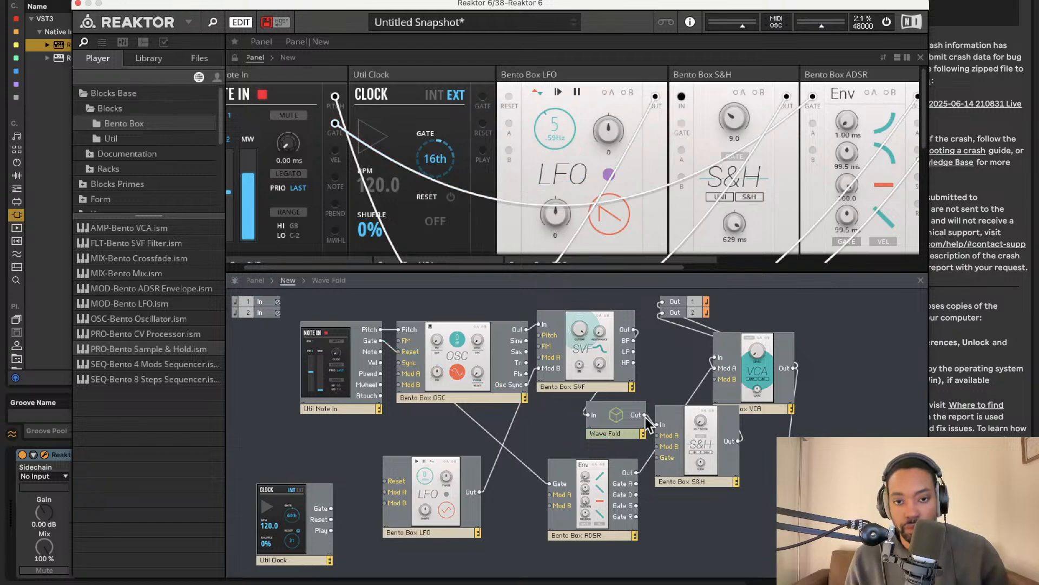
# Try feeding Note In's Pitch into the S&H's In, then reconnect the Wave Fold's Out as its input
pyautogui.moveTo(690, 446); pyautogui.dragTo(379, 329)
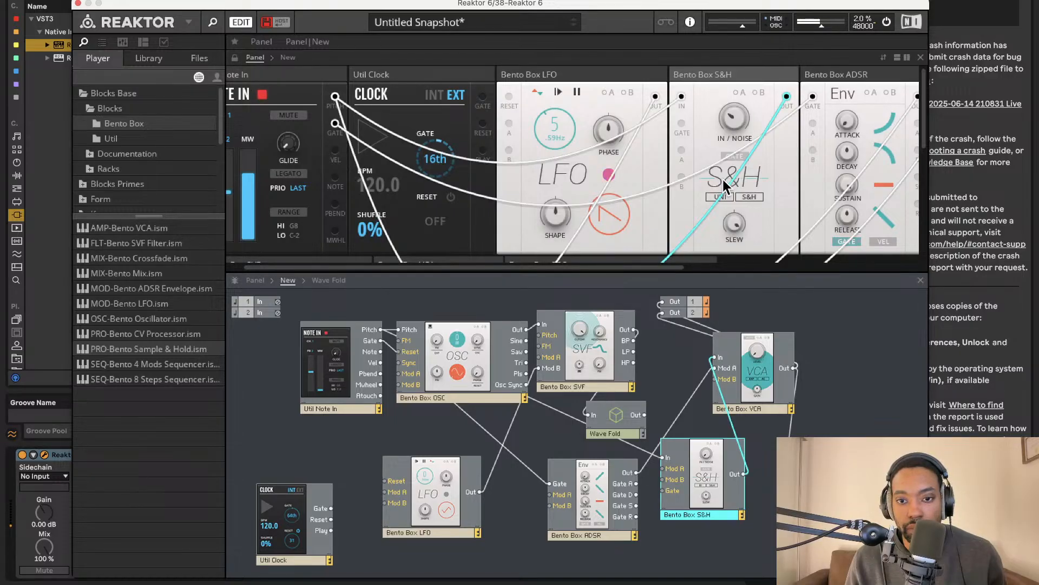
pyautogui.moveTo(644, 409); pyautogui.dragTo(665, 458)
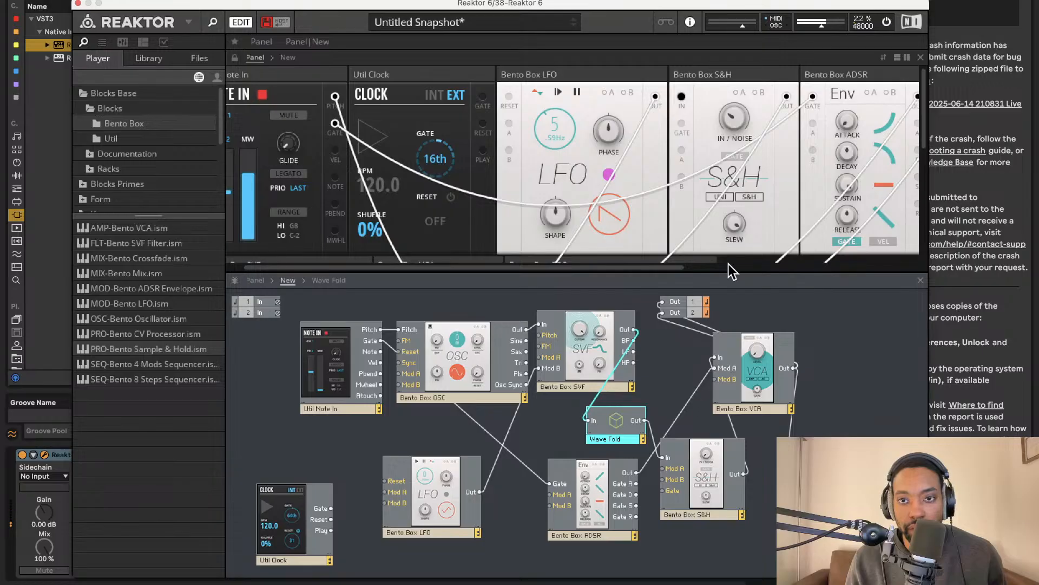
pyautogui.moveTo(740, 112); pyautogui.dragTo(740, 83)
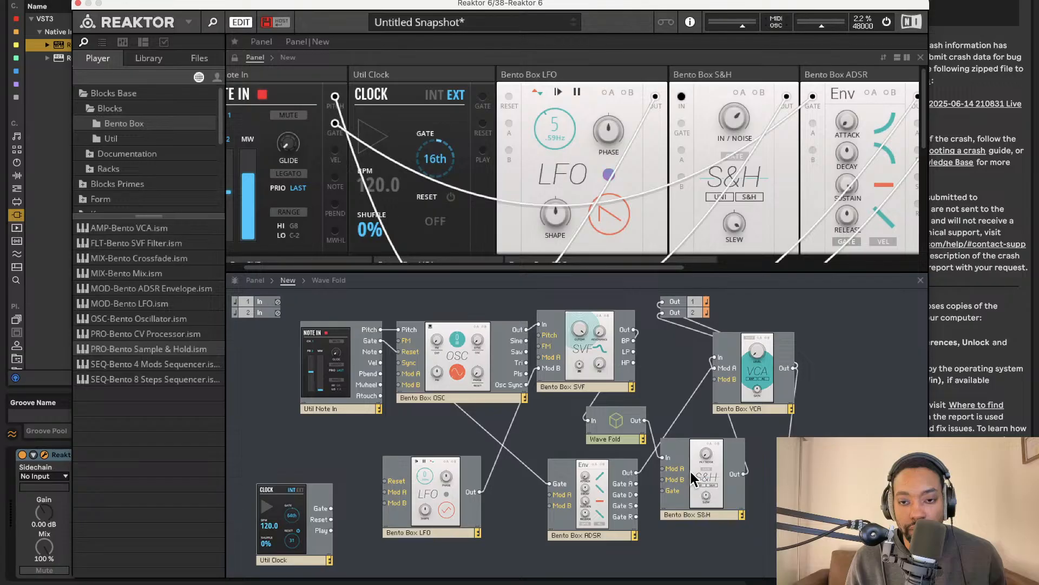
# Move the S&H down beside the LFO and delete the cable feeding it from the Wave Fold
pyautogui.moveTo(698, 472); pyautogui.dragTo(490, 544)
pyautogui.click(662, 445)
pyautogui.click(527, 484)
pyautogui.press('Delete')
pyautogui.click(660, 438)
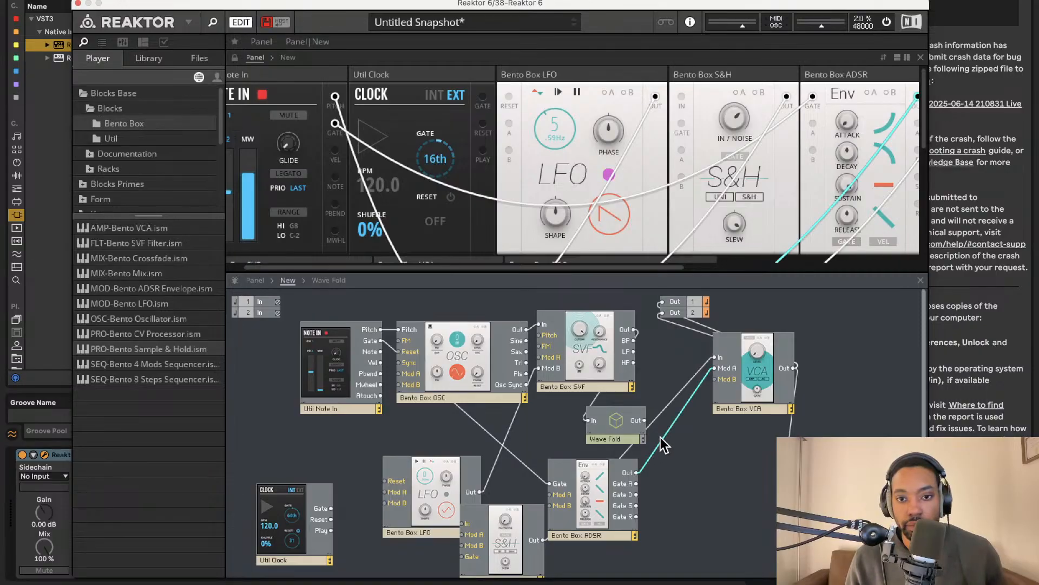
# Delete the S&H's output cable and connect the Wave Fold's Out directly to the VCA's In
pyautogui.click(660, 416)
pyautogui.moveTo(522, 536); pyautogui.dragTo(504, 563)
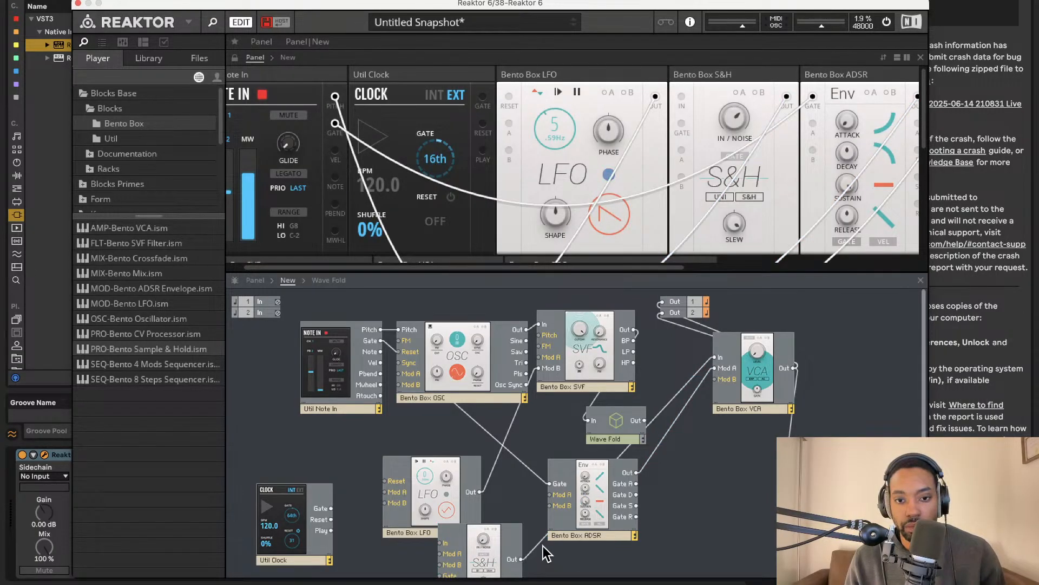
pyautogui.press('Delete')
pyautogui.moveTo(644, 420); pyautogui.dragTo(717, 359)
pyautogui.moveTo(732, 128); pyautogui.dragTo(727, 151)
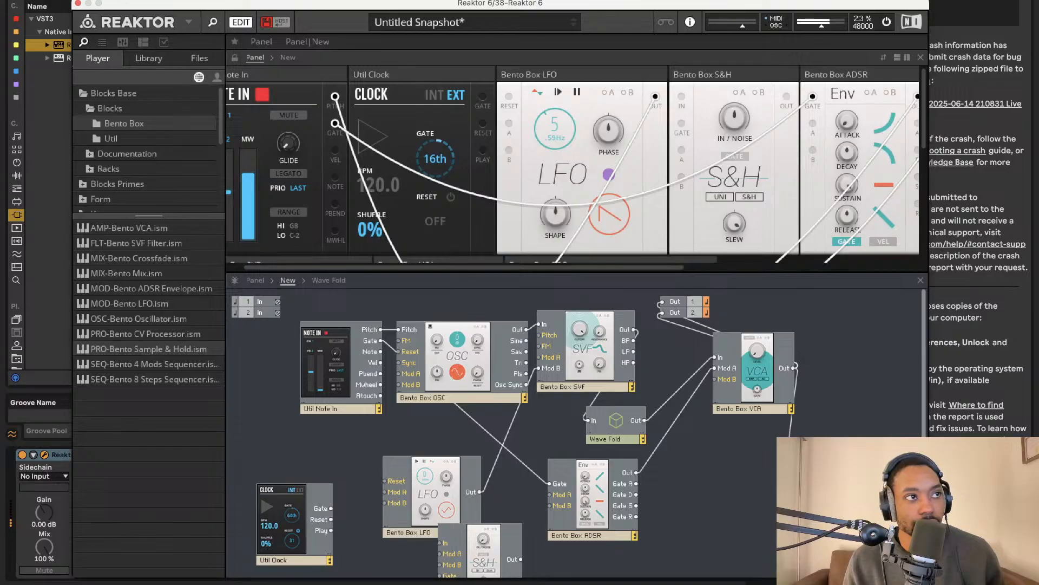
# Shift the LFO toward the clock and reroute its Out from the SVF's Mod B to the OSC's Mod A
pyautogui.moveTo(423, 482); pyautogui.dragTo(380, 465)
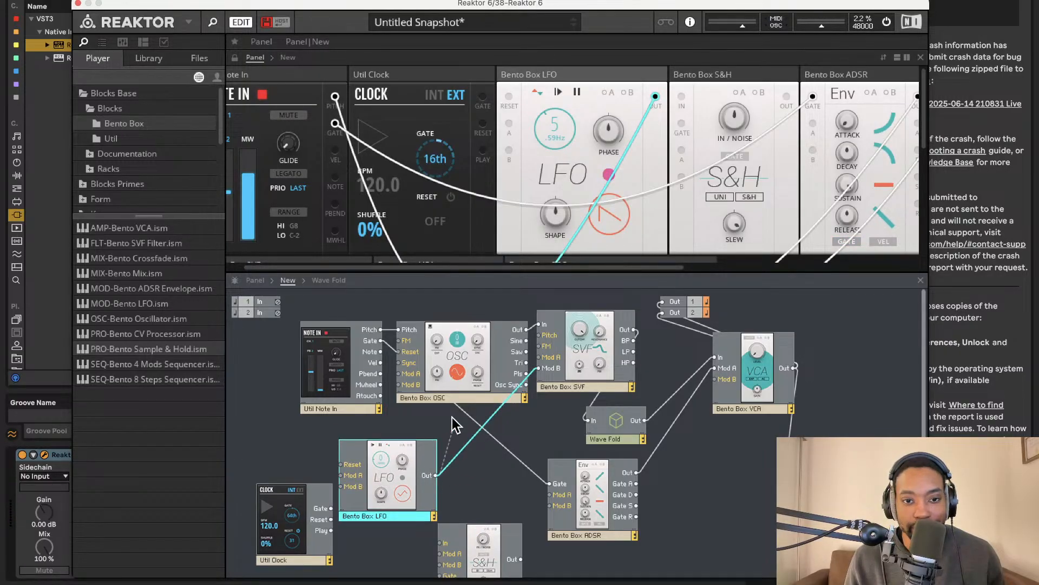
pyautogui.moveTo(411, 381); pyautogui.dragTo(414, 375)
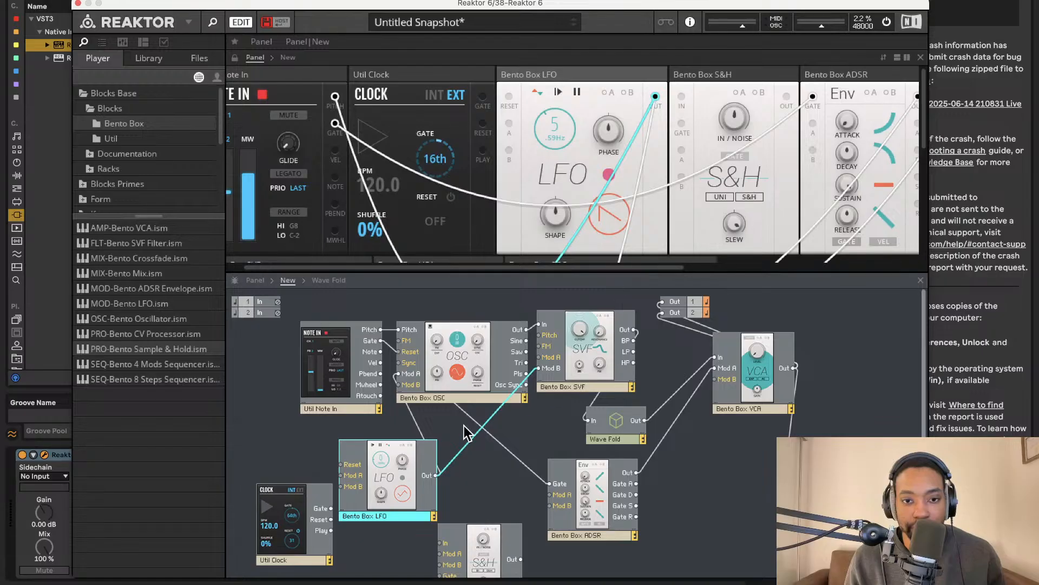
pyautogui.click(468, 443)
pyautogui.press('BackSpace')
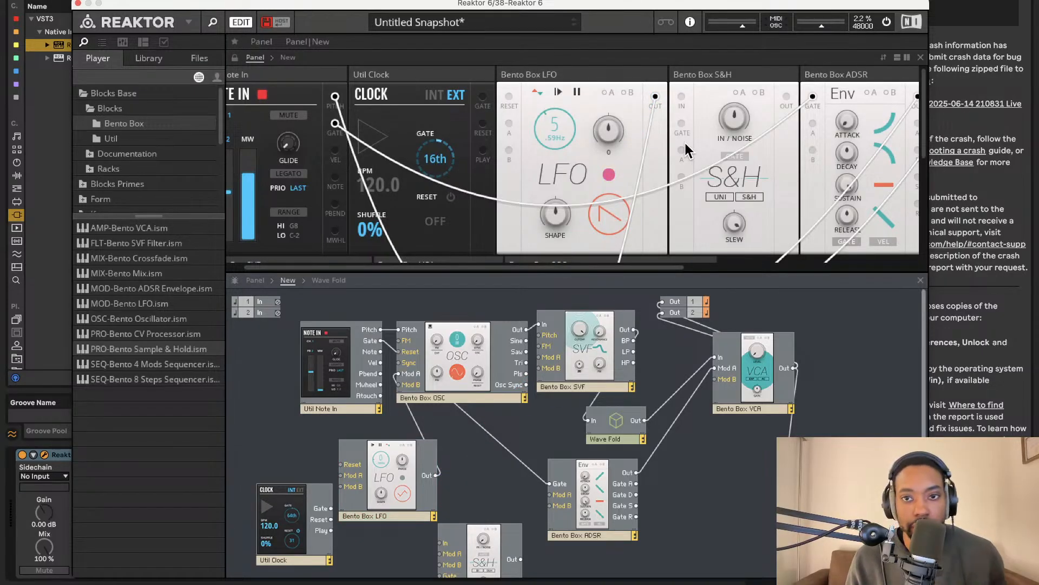
# Open the OSC's Mod A assignment and set the LFO's rate to 2.62 Hz
pyautogui.hscroll(10, 595, 144)
pyautogui.scroll(3, 667, 149)
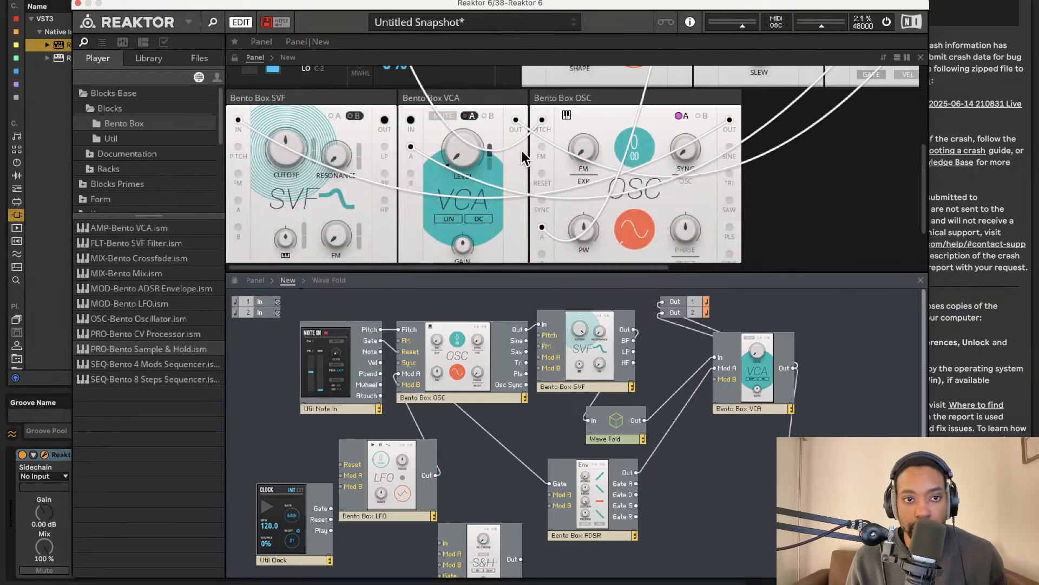
pyautogui.click(685, 121)
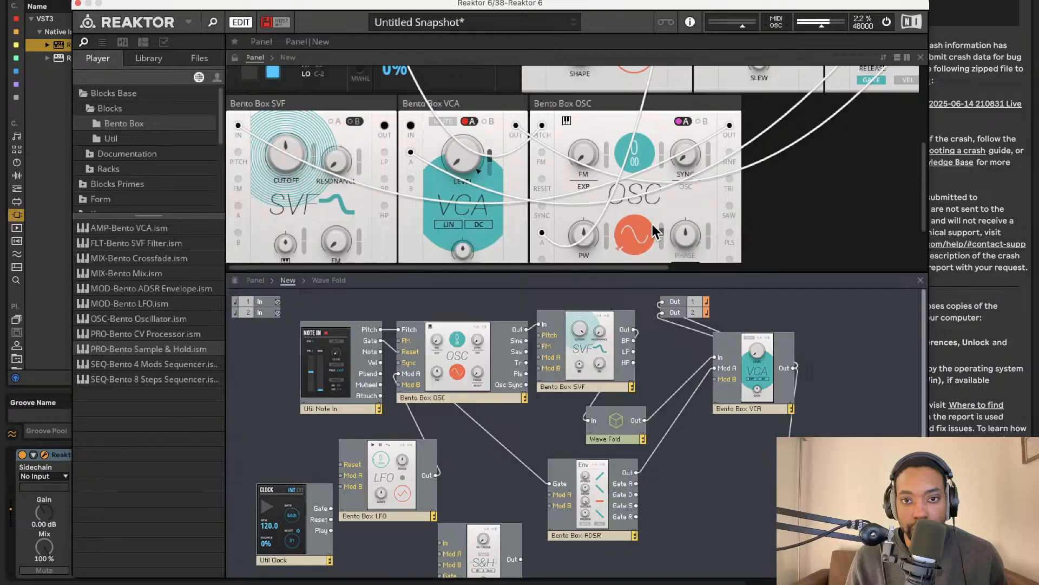
pyautogui.scroll(5, 658, 179)
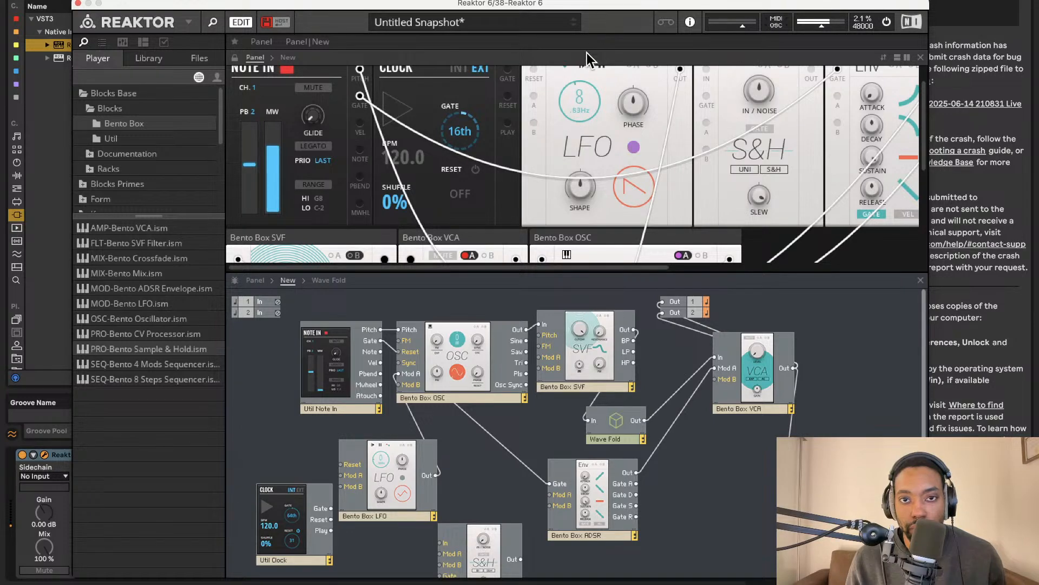
pyautogui.moveTo(581, 82); pyautogui.dragTo(582, 79)
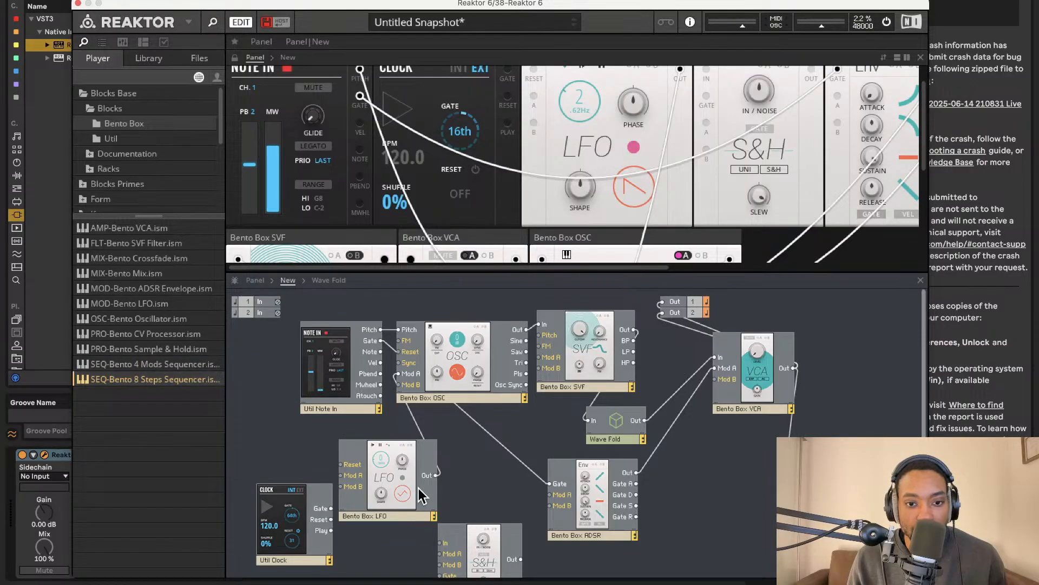
# Add a Bento Box 4 Mods sequencer below the LFO and feed it from the Clock's Gate and Reset
pyautogui.scroll(-2, 422, 494)
pyautogui.moveTo(159, 366); pyautogui.dragTo(373, 464)
pyautogui.moveTo(449, 510); pyautogui.dragTo(411, 572)
pyautogui.moveTo(275, 472); pyautogui.dragTo(216, 544)
pyautogui.scroll(-2, 287, 496)
pyautogui.moveTo(306, 506); pyautogui.dragTo(376, 505)
pyautogui.moveTo(443, 521); pyautogui.dragTo(399, 515)
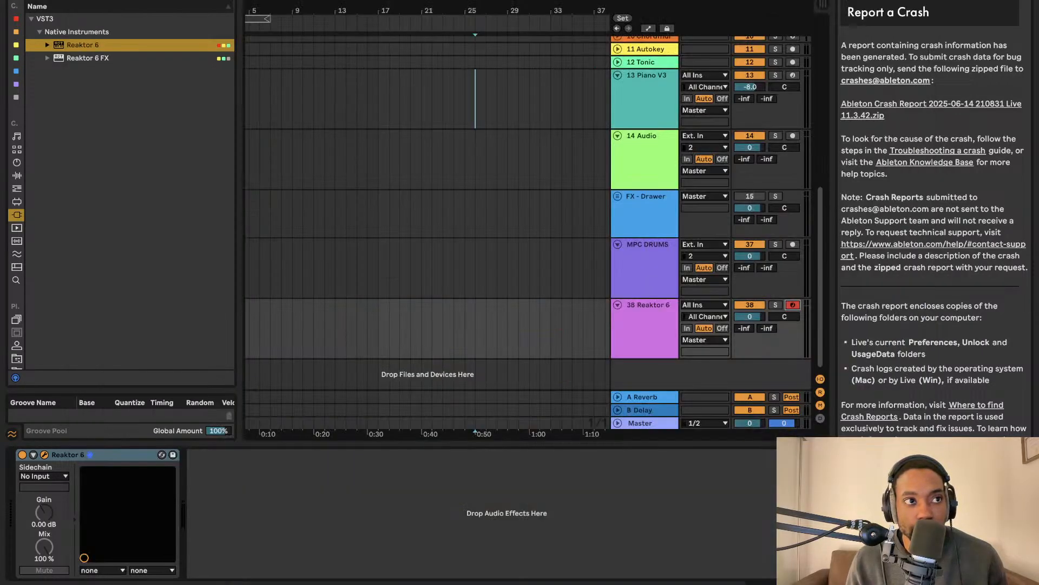
pyautogui.click(201, 470)
pyautogui.moveTo(452, 519); pyautogui.dragTo(443, 563)
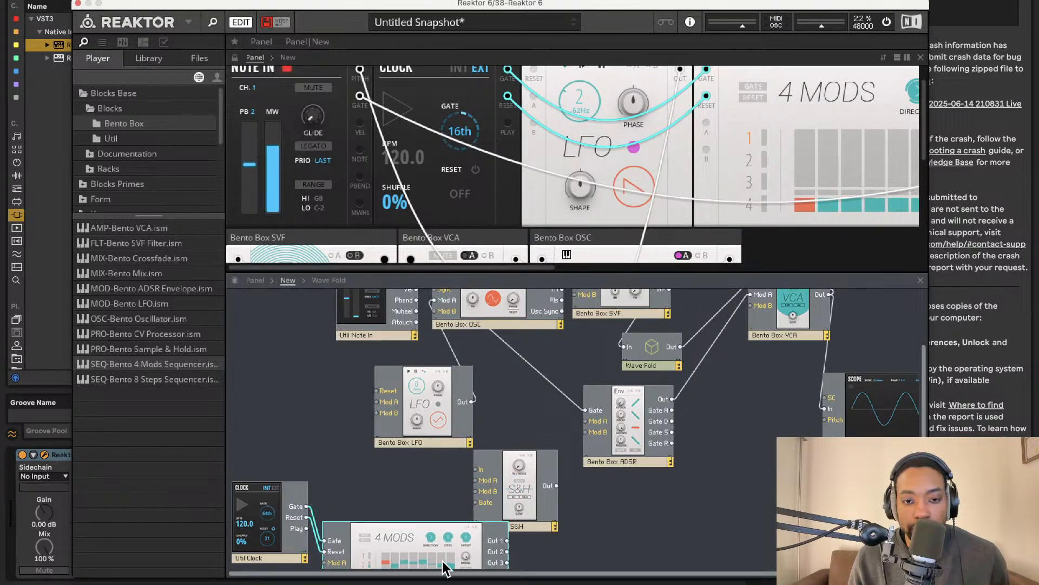
# Move the S&H block away from the sequencer to free space beneath the Util Scope
pyautogui.scroll(-2, 525, 463)
pyautogui.scroll(2, 521, 466)
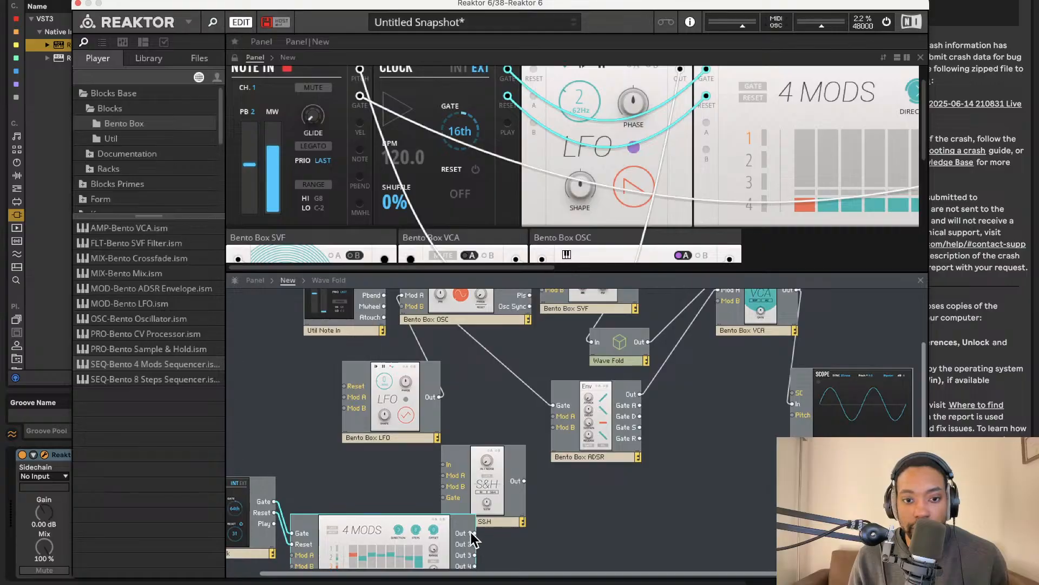
pyautogui.scroll(2, 495, 510)
pyautogui.scroll(-1, 495, 510)
pyautogui.moveTo(489, 484); pyautogui.dragTo(744, 521)
pyautogui.scroll(-3, 490, 498)
pyautogui.scroll(4, 473, 502)
pyautogui.scroll(-3, 473, 502)
pyautogui.scroll(-2, 473, 504)
pyautogui.scroll(2, 472, 503)
# Add a Bento Box 8 Steps sequencer below the LFO and shift the 4 Mods block clear of its inputs
pyautogui.moveTo(473, 503); pyautogui.dragTo(449, 444)
pyautogui.moveTo(142, 378); pyautogui.dragTo(418, 489)
pyautogui.moveTo(310, 463); pyautogui.dragTo(390, 526)
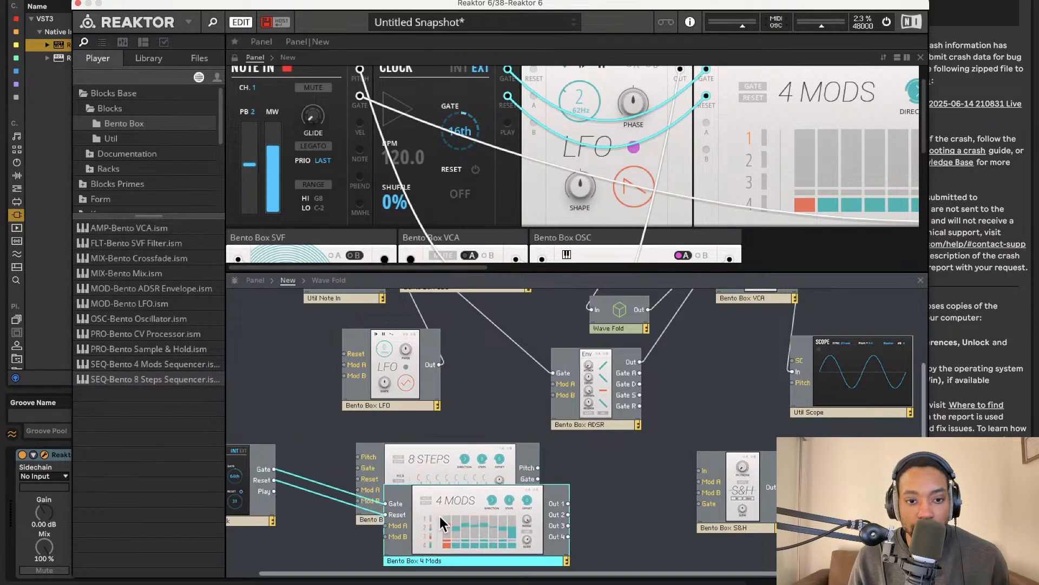
# Try wiring the Clock's Gate and Reset to the 8 Steps' Pitch and Gate, then delete the Gate-to-Pitch cable
pyautogui.moveTo(275, 468); pyautogui.dragTo(358, 456)
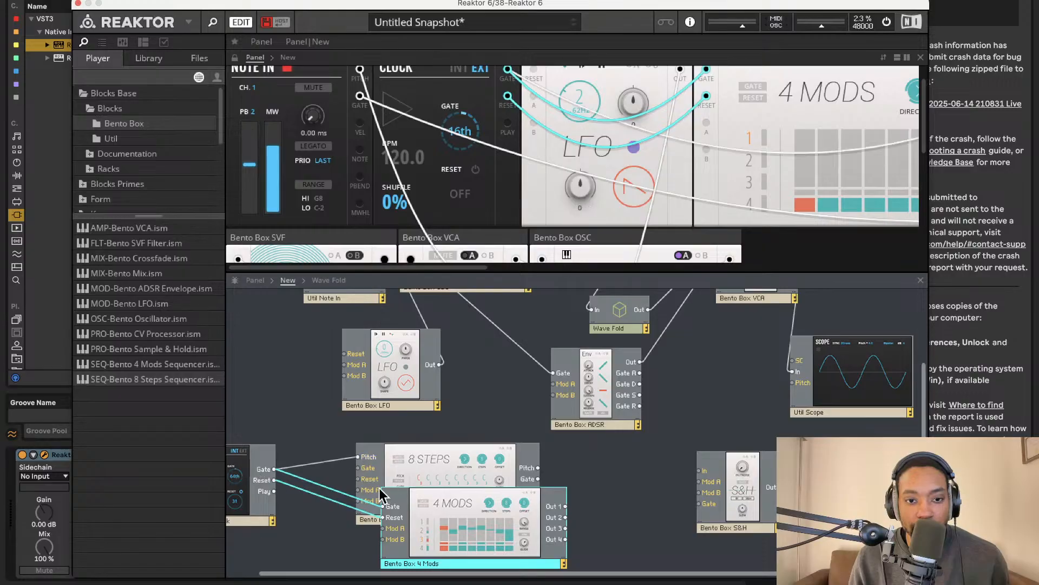
pyautogui.moveTo(257, 482); pyautogui.dragTo(271, 480)
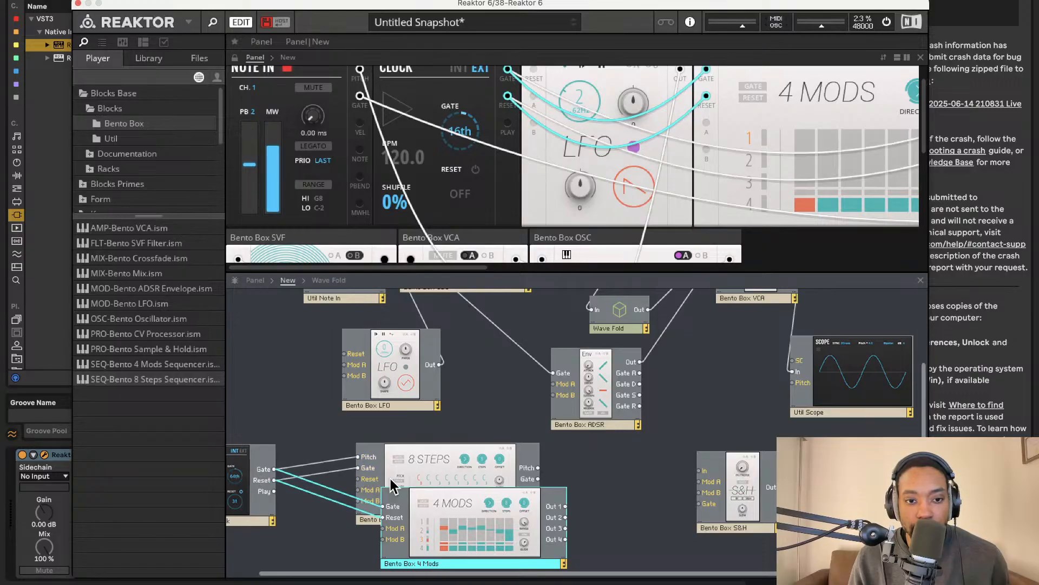
pyautogui.click(344, 460)
pyautogui.press('Delete')
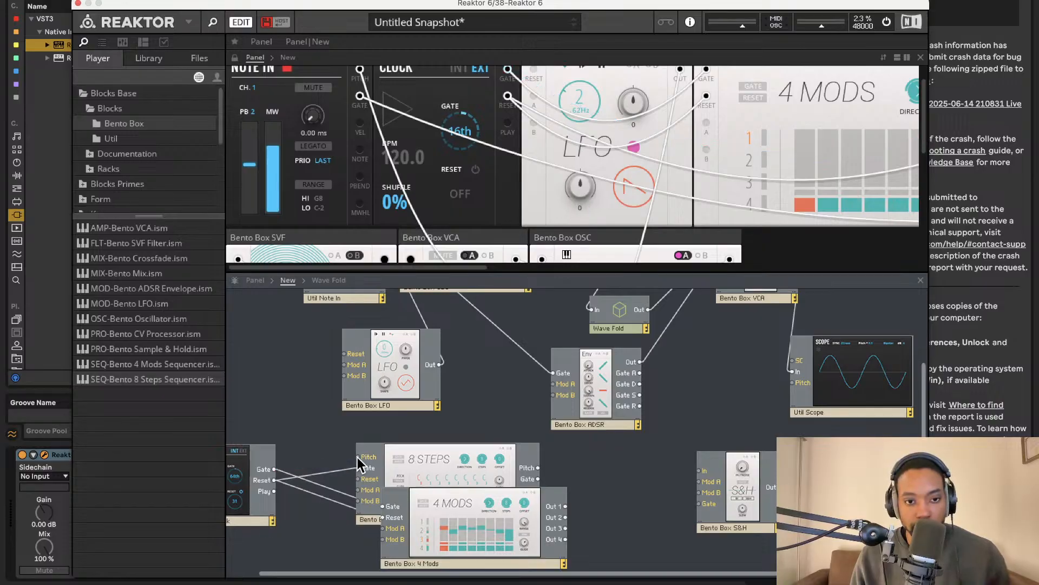
# Connect the Note In's Pitch output to the 8 Steps sequencer's Pitch input
pyautogui.scroll(-1, 386, 251)
pyautogui.scroll(-1, 365, 261)
pyautogui.scroll(5, 364, 281)
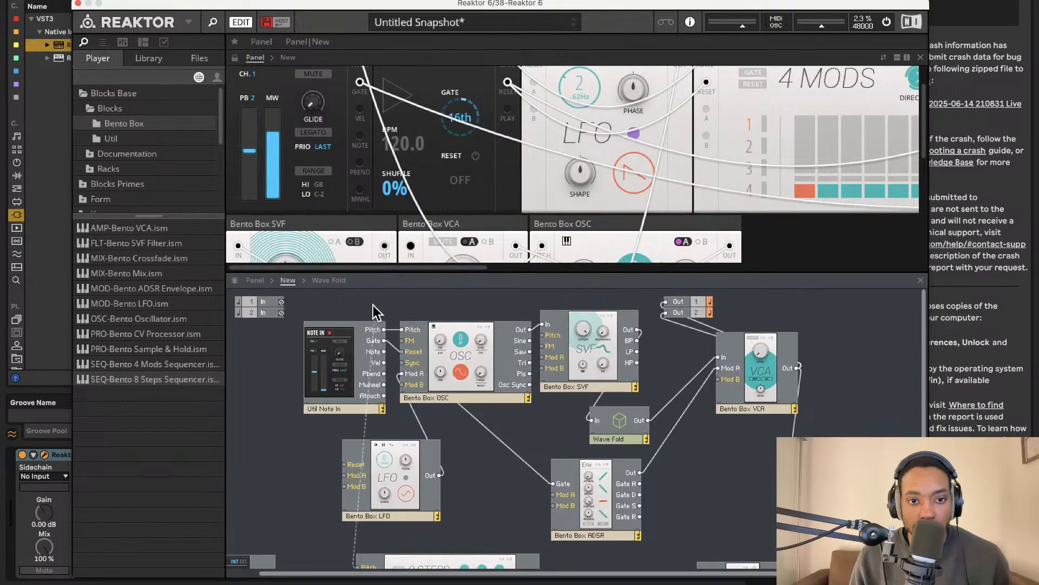
pyautogui.scroll(-5, 275, 405)
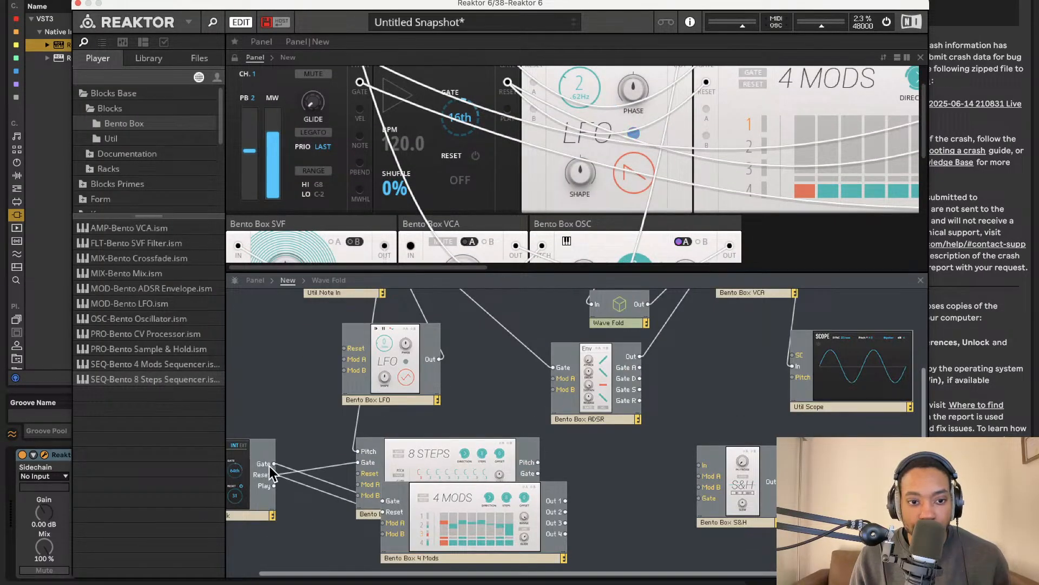
# Delete the Clock's Reset cable to the 8 Steps' Gate and both Clock cables feeding the 4 Mods
pyautogui.click(330, 464)
pyautogui.press('Delete')
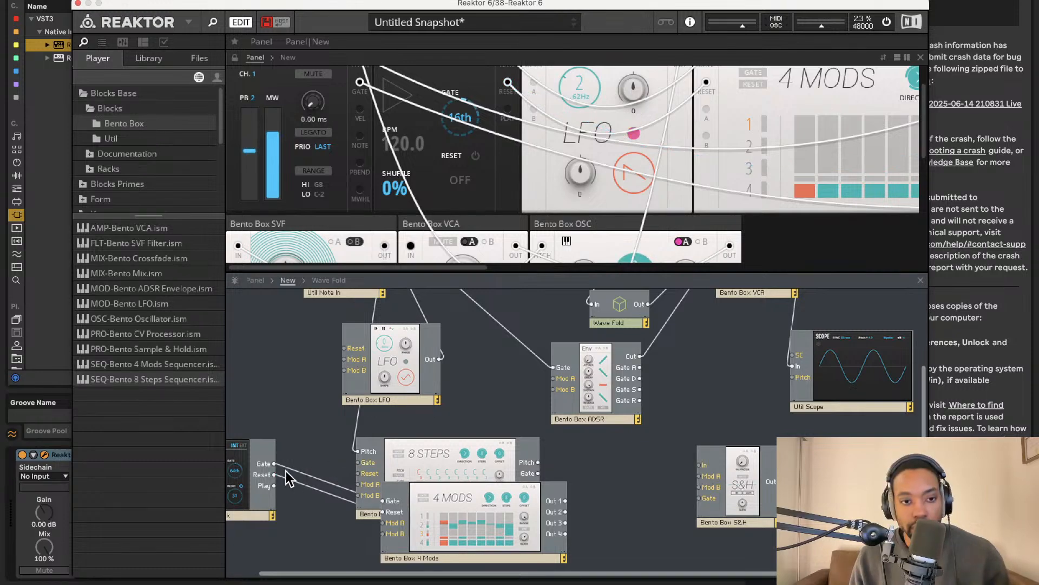
pyautogui.click(303, 472)
pyautogui.press('Delete')
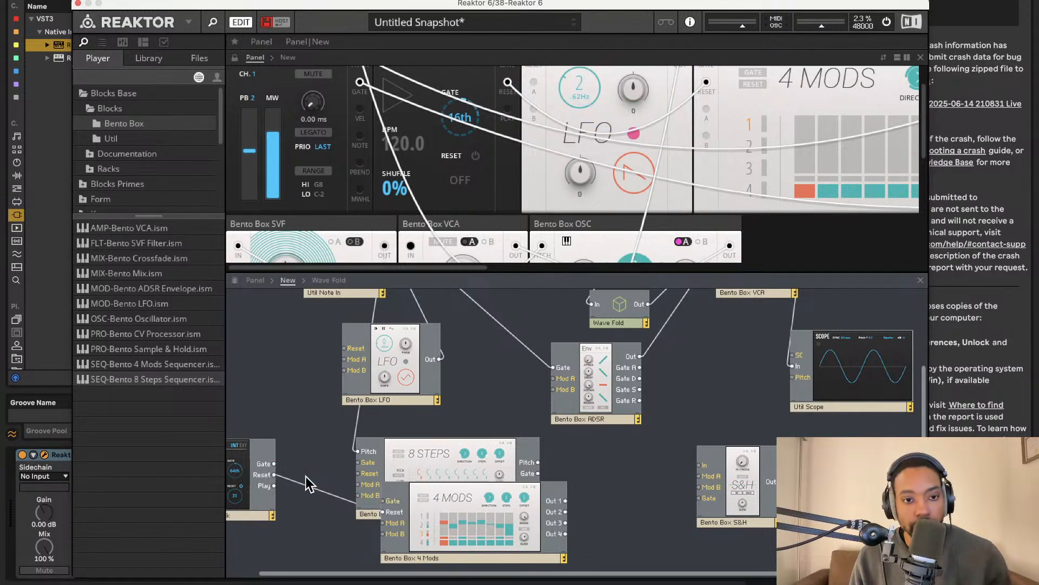
pyautogui.click(296, 483)
pyautogui.press('Delete')
# Connect the Clock's Gate and Reset to the matching 8 Steps inputs and delete the 4 Mods sequencer
pyautogui.moveTo(274, 463); pyautogui.dragTo(391, 478)
pyautogui.click(486, 505)
pyautogui.press('Delete')
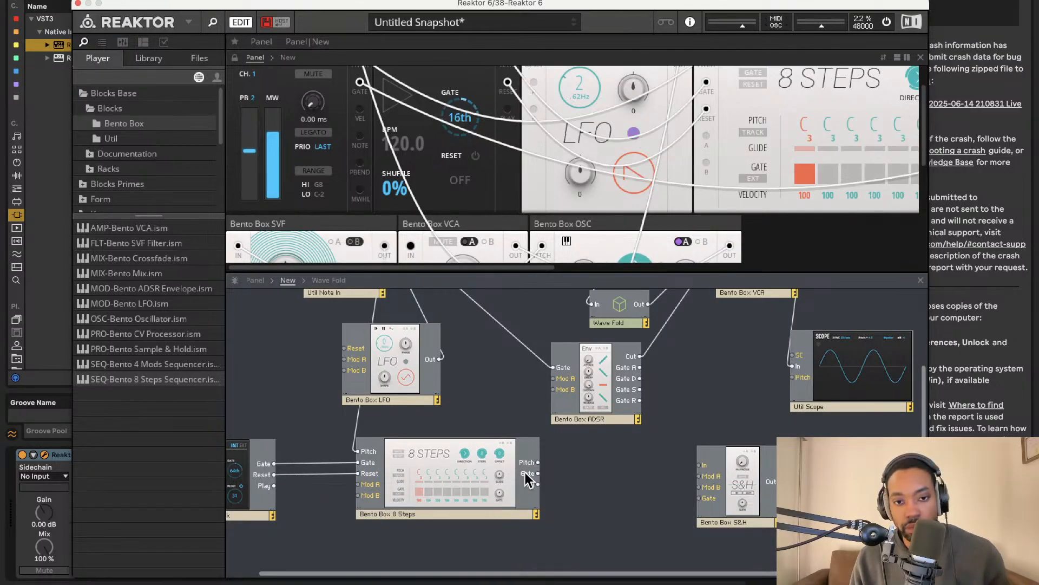
# Connect the 8 Steps' Pitch output to the OSC's Pitch input
pyautogui.moveTo(534, 464); pyautogui.dragTo(403, 330)
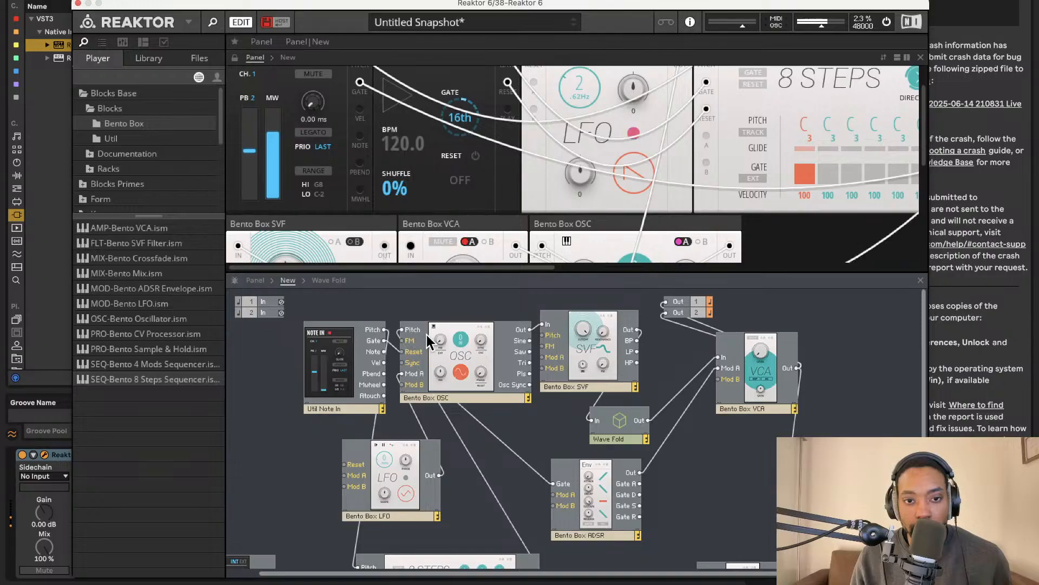
pyautogui.scroll(-5, 541, 189)
pyautogui.hscroll(10, 487, 179)
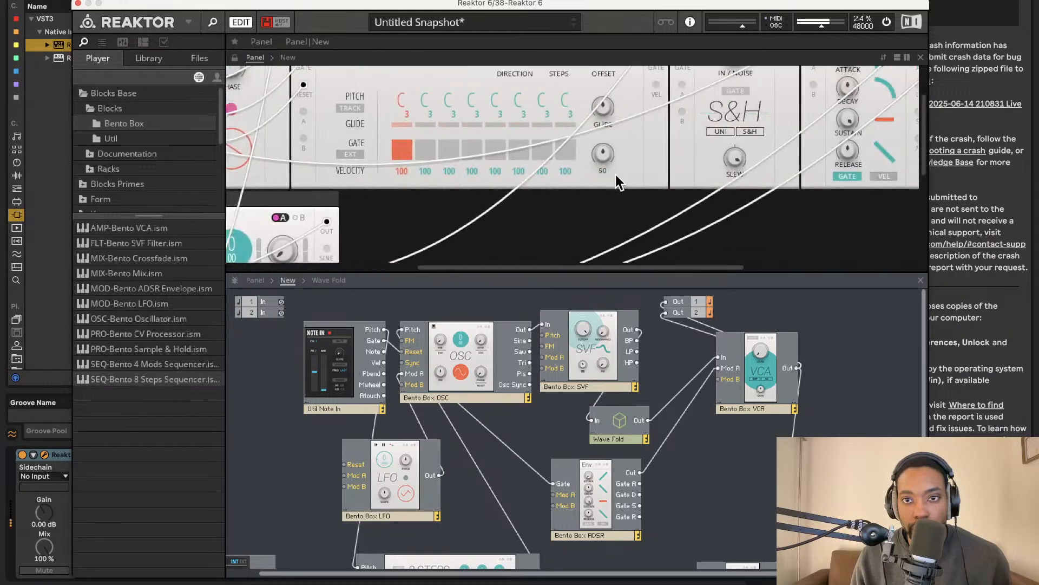
pyautogui.hscroll(-6, 460, 174)
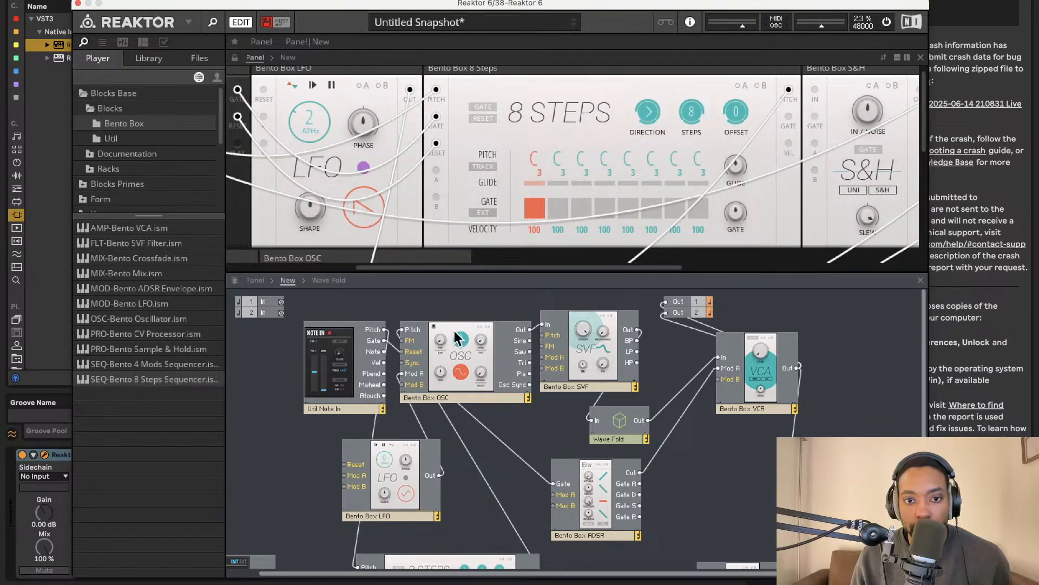
# Look over the 8 Steps, S&H, ADSR and Scope blocks and their cabling on the panel
pyautogui.scroll(-3, 472, 300)
pyautogui.hscroll(6, 490, 204)
pyautogui.scroll(-5, 503, 209)
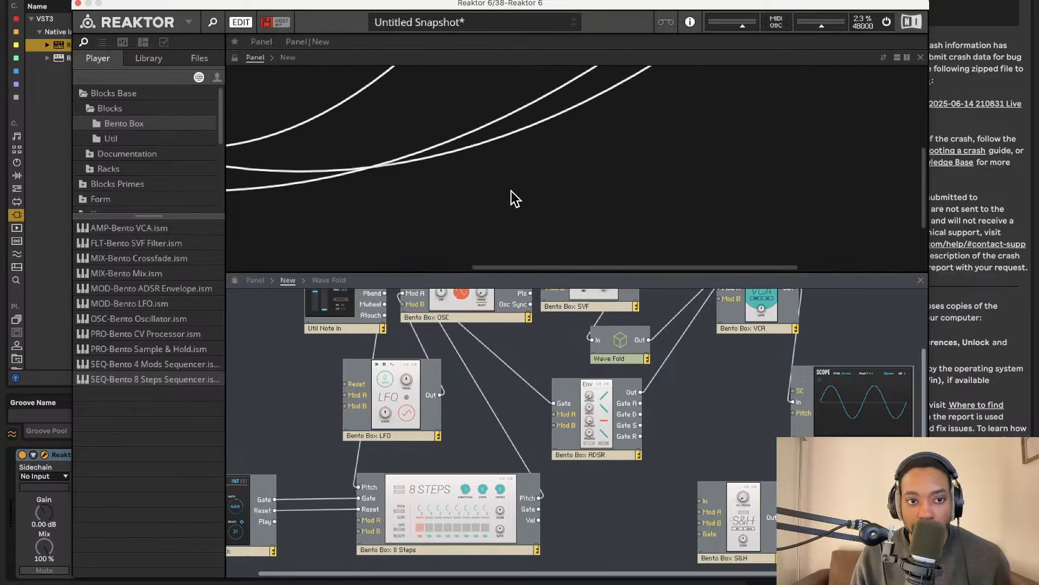
pyautogui.hscroll(-10, 511, 194)
pyautogui.scroll(-5, 515, 193)
pyautogui.hscroll(10, 519, 189)
pyautogui.scroll(5, 520, 190)
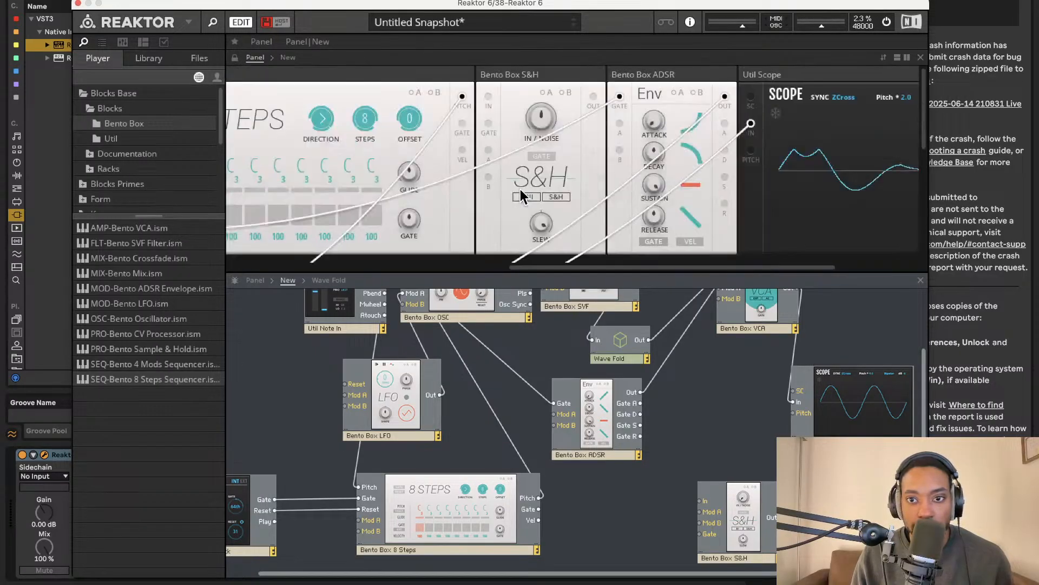
pyautogui.hscroll(-10, 570, 177)
pyautogui.scroll(-3, 615, 164)
pyautogui.scroll(3, 453, 138)
# Move the Reaktor window aside, start playback in Ableton Live, and reposition the Reaktor window
pyautogui.moveTo(406, 4); pyautogui.dragTo(396, 62)
pyautogui.click(409, 46)
pyautogui.press('space')
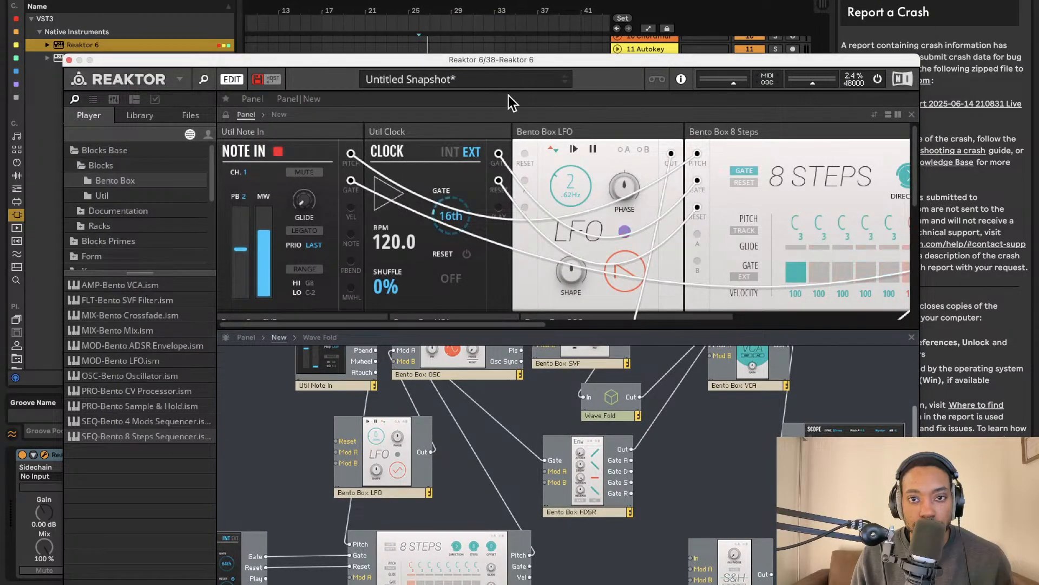
pyautogui.moveTo(544, 61); pyautogui.dragTo(484, 31)
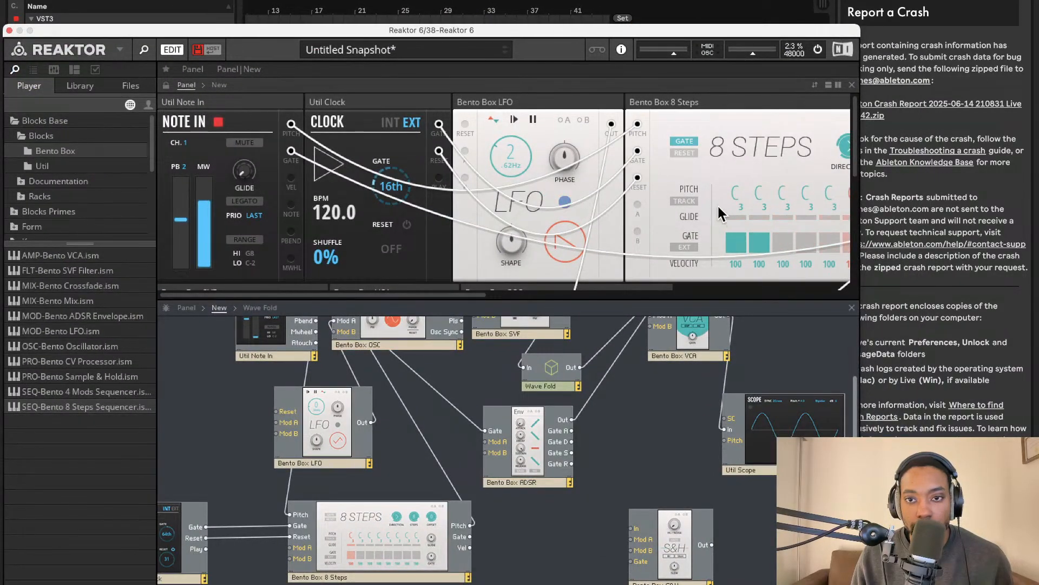
# Connect the 8 Steps' Gate output to the ADSR's Gate input in place of the Note In gate
pyautogui.scroll(-5, 661, 257)
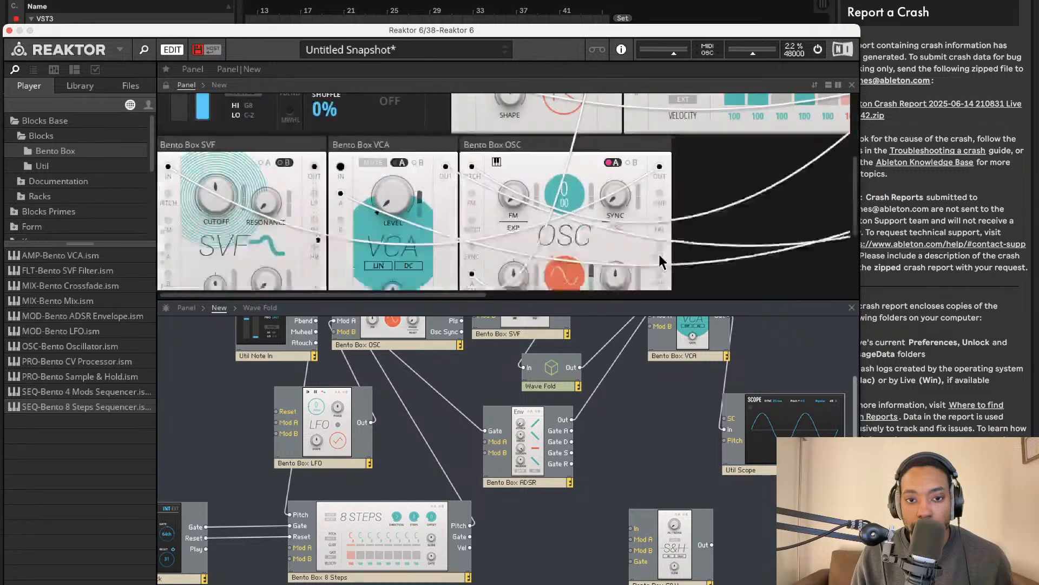
pyautogui.scroll(3, 546, 462)
pyautogui.moveTo(490, 488); pyautogui.dragTo(476, 582)
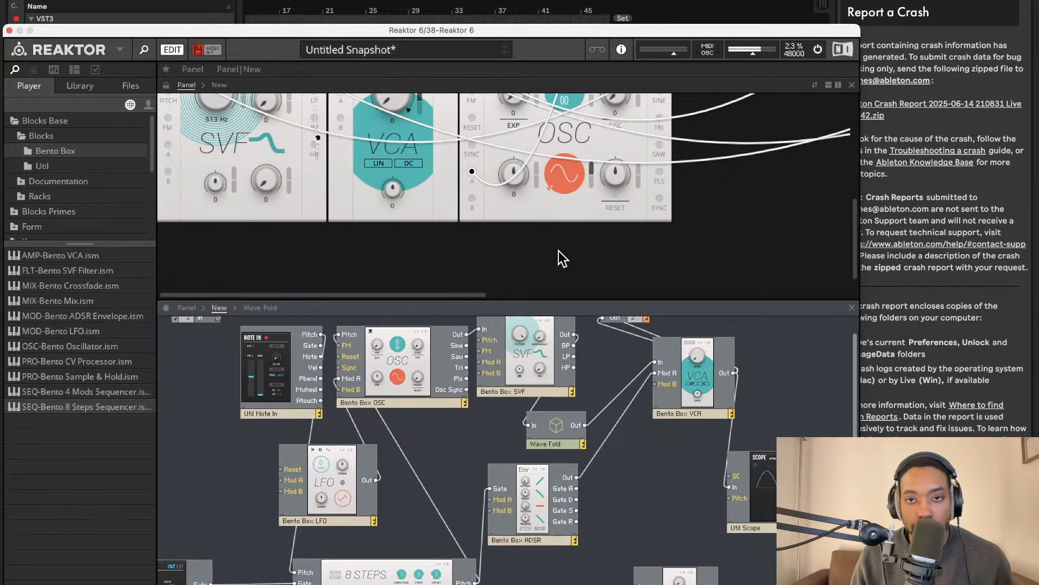
# Edit the 8 Steps sequence: pitch F3 on steps 4 and 5, gates on for 5 and 7, off for 4 and 6, step 6 velocity 62
pyautogui.scroll(2, 566, 214)
pyautogui.scroll(5, 565, 213)
pyautogui.hscroll(3, 615, 187)
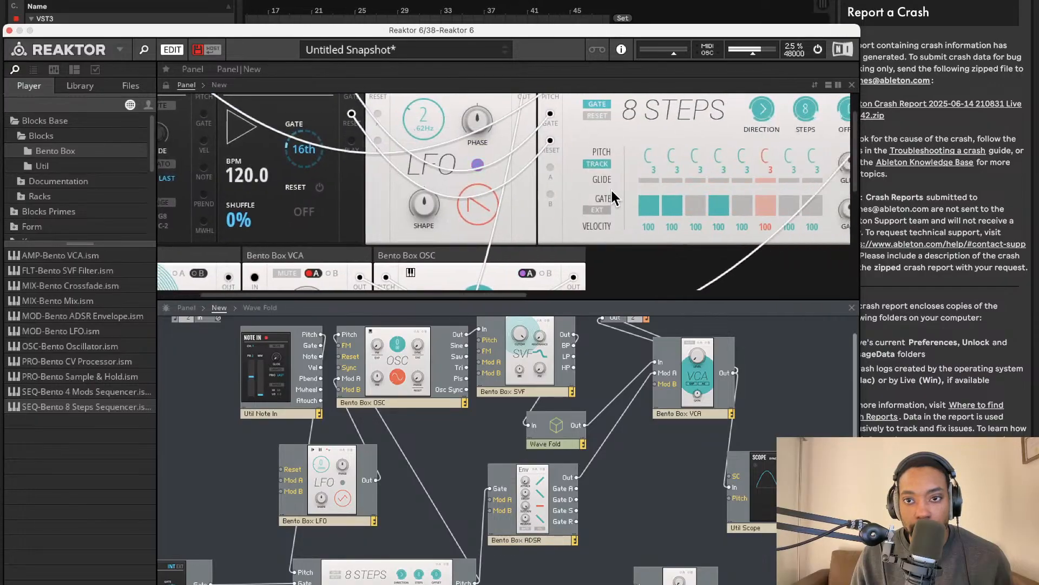
pyautogui.click(615, 205)
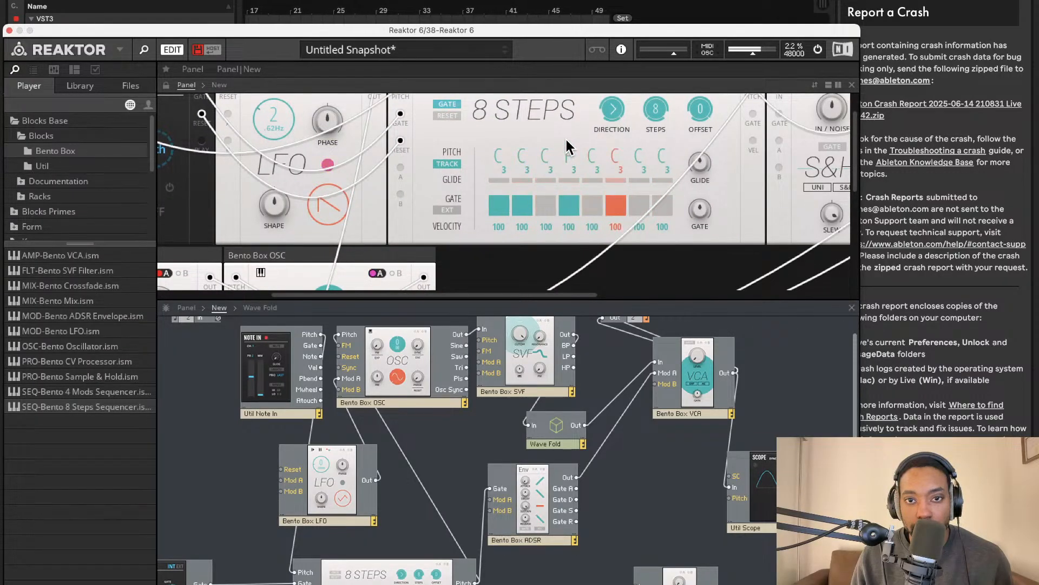
pyautogui.click(592, 204)
pyautogui.moveTo(592, 170); pyautogui.dragTo(592, 149)
pyautogui.click(571, 211)
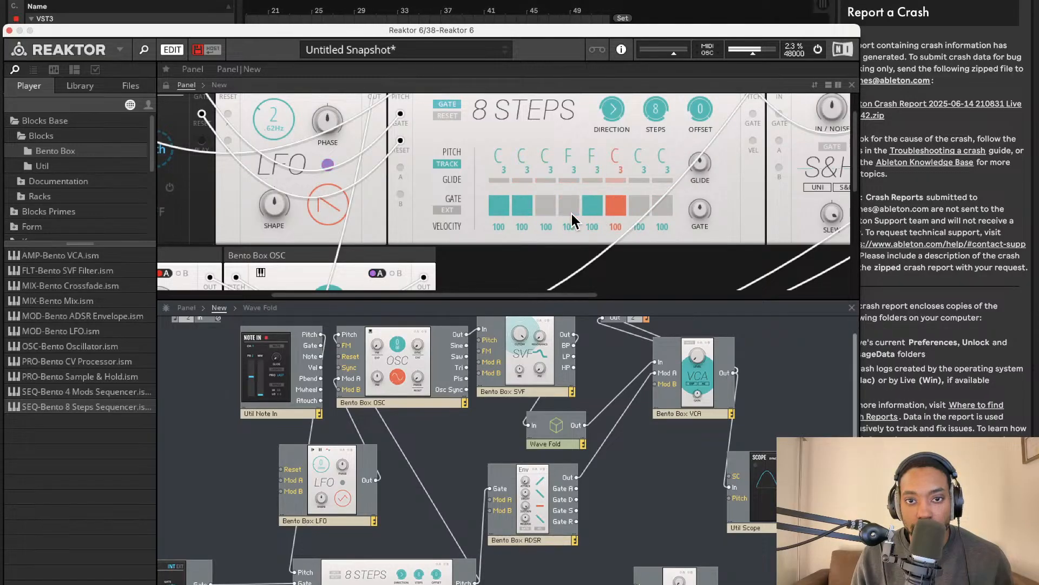
pyautogui.moveTo(617, 264); pyautogui.dragTo(610, 357)
pyautogui.click(640, 209)
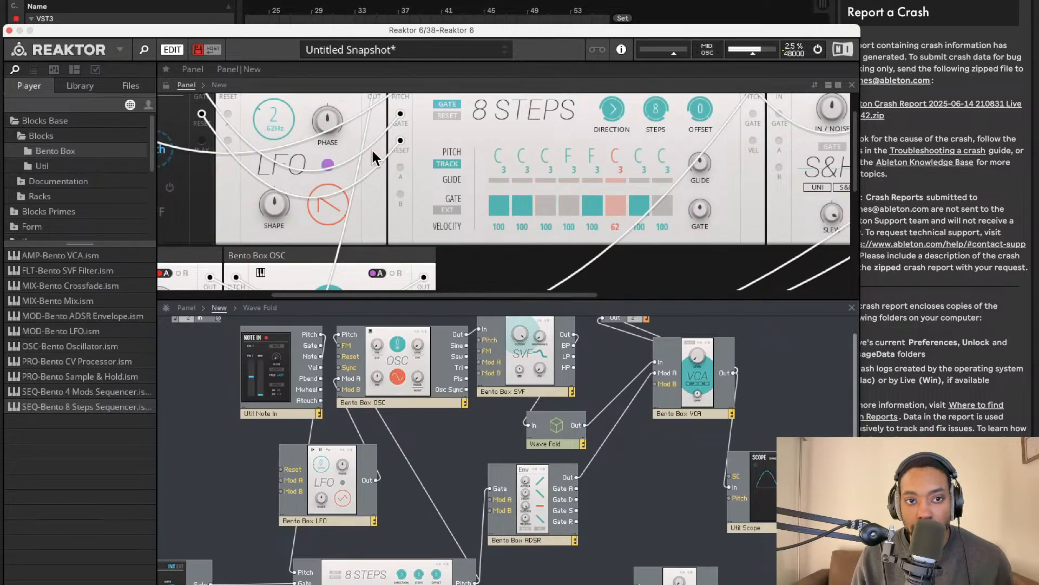
# Set the Clock's gate division to 4th
pyautogui.hscroll(-5, 394, 154)
pyautogui.hscroll(-5, 395, 161)
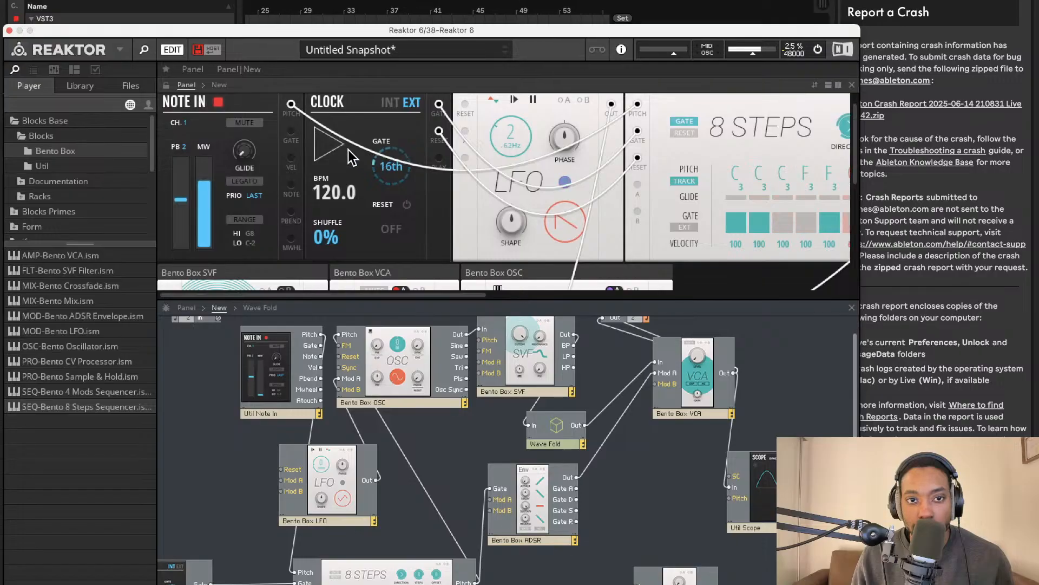
pyautogui.moveTo(379, 157); pyautogui.dragTo(391, 262)
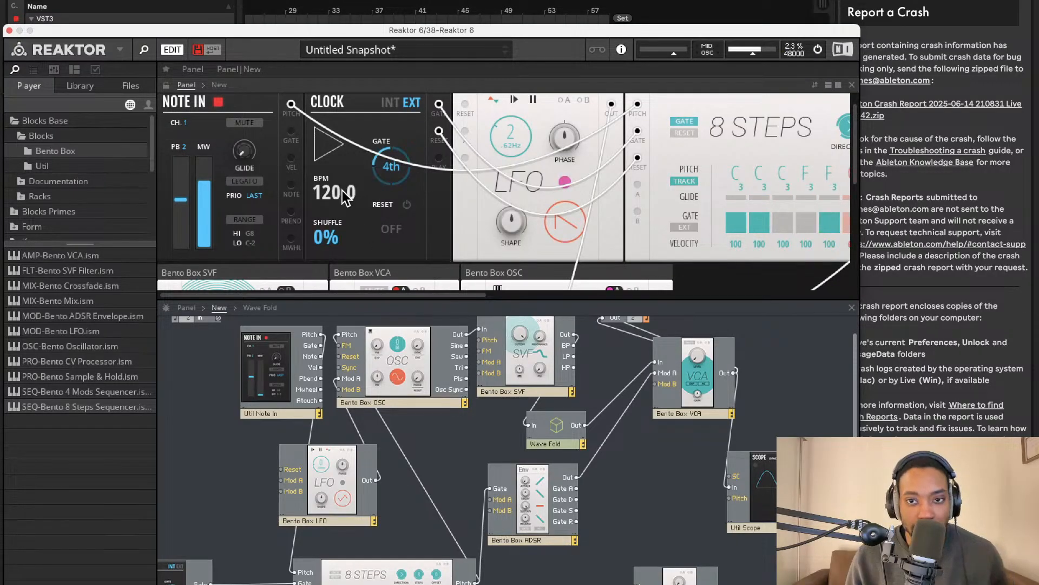
# Reset the LFO's phase to its default and set its shape to 78.1
pyautogui.hscroll(3, 489, 190)
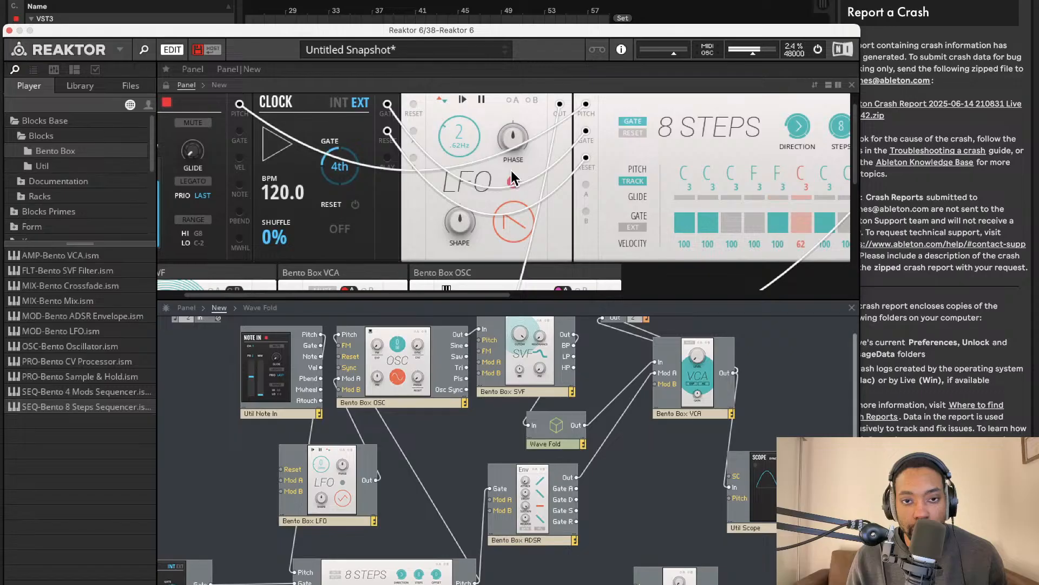
pyautogui.hscroll(2, 482, 177)
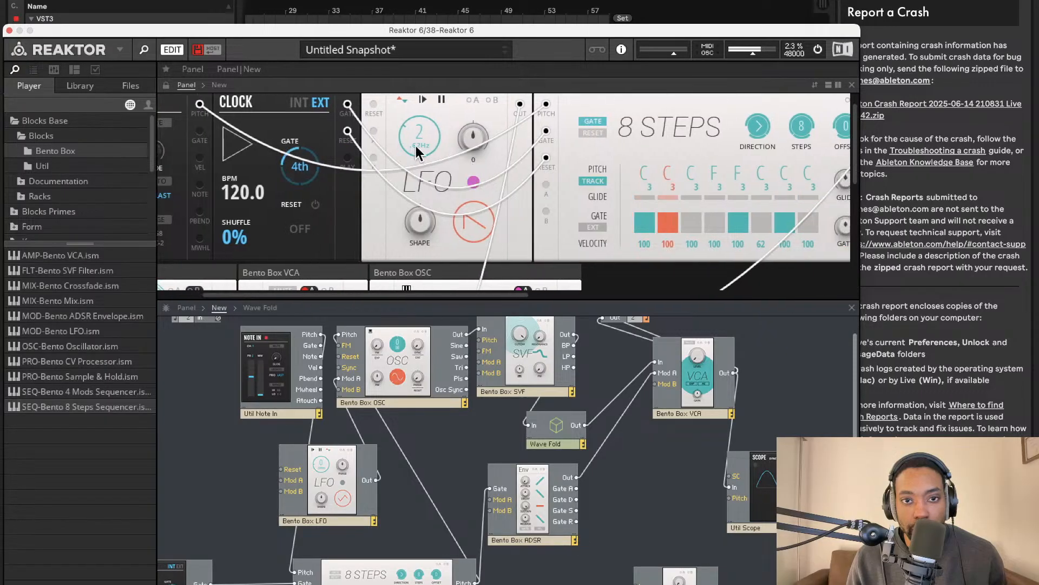
pyautogui.moveTo(467, 140)
pyautogui.mouseDown()
pyautogui.moveTo(454, 340)
pyautogui.moveTo(474, 50)
pyautogui.moveTo(472, 143)
pyautogui.moveTo(443, 221)
pyautogui.moveTo(466, 134)
pyautogui.mouseUp()
pyautogui.doubleClick(467, 136)
pyautogui.moveTo(420, 224); pyautogui.dragTo(422, 167)
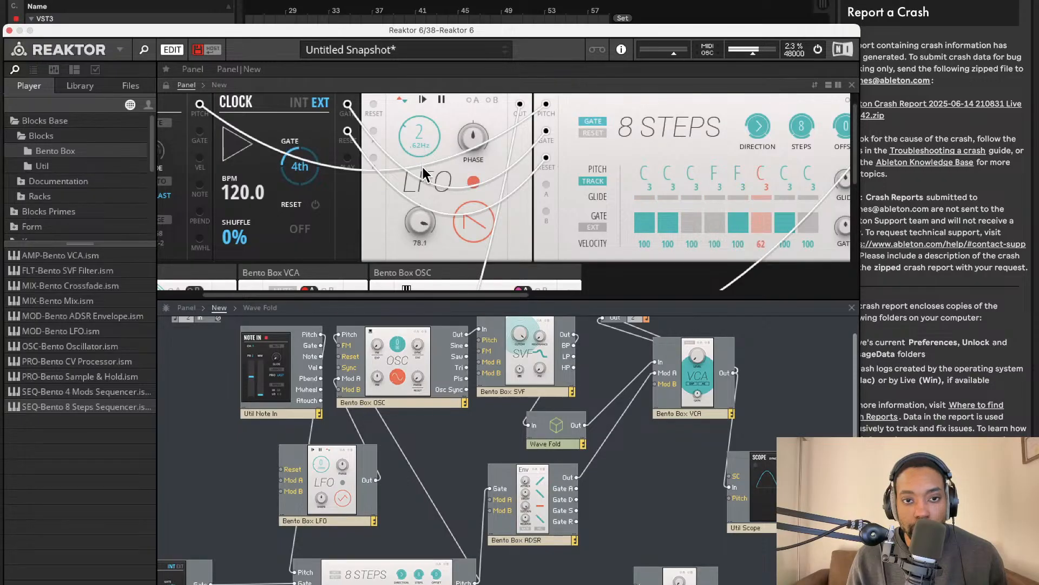
# Switch the 8 Steps' pitch Track option off and back on
pyautogui.click(591, 181)
pyautogui.click(593, 182)
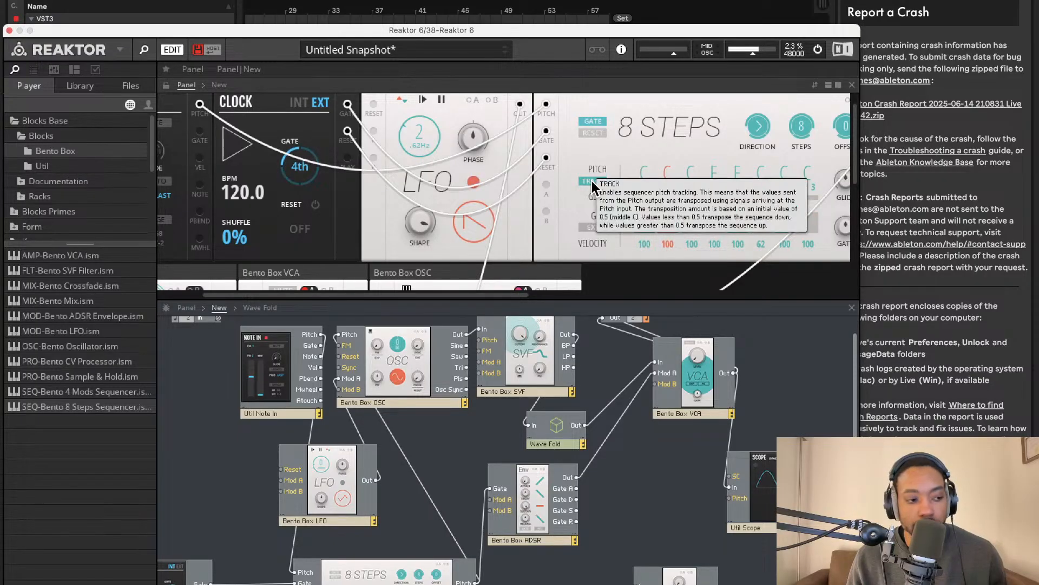
# Turn off pitch tracking on the 8 Steps sequencer to compare the sequence, and turn tracking on again
pyautogui.moveTo(754, 56); pyautogui.dragTo(749, 58)
pyautogui.click(596, 183)
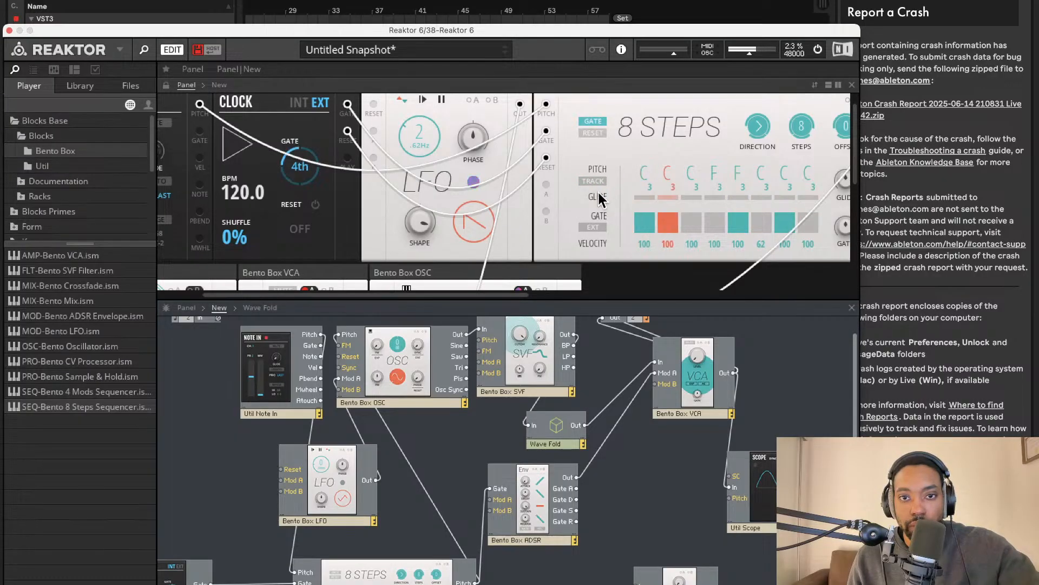
pyautogui.click(594, 181)
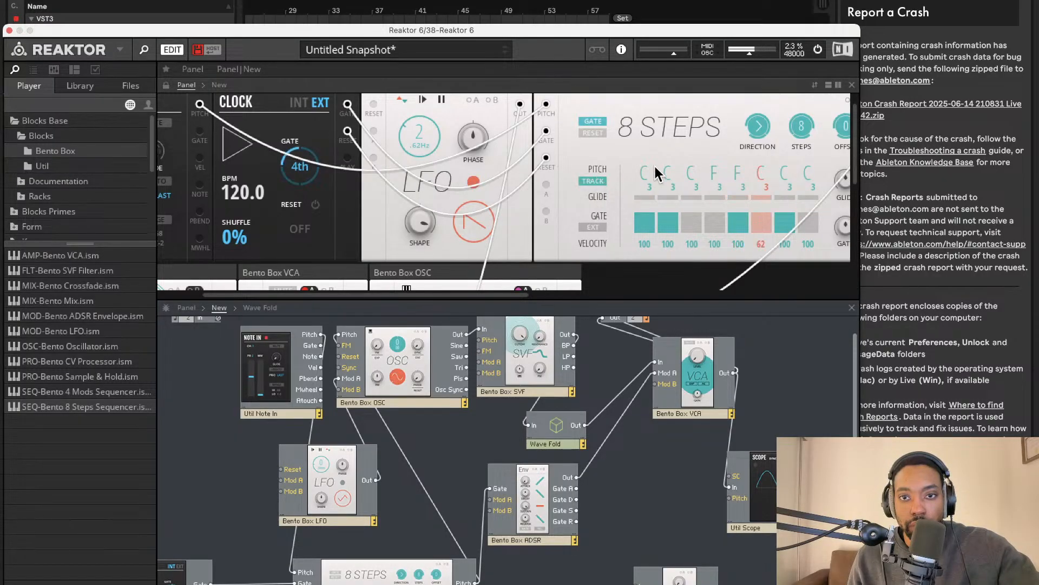
# Set the Wave Fold's Fold to -40 and adjust its Offset
pyautogui.hscroll(5, 625, 171)
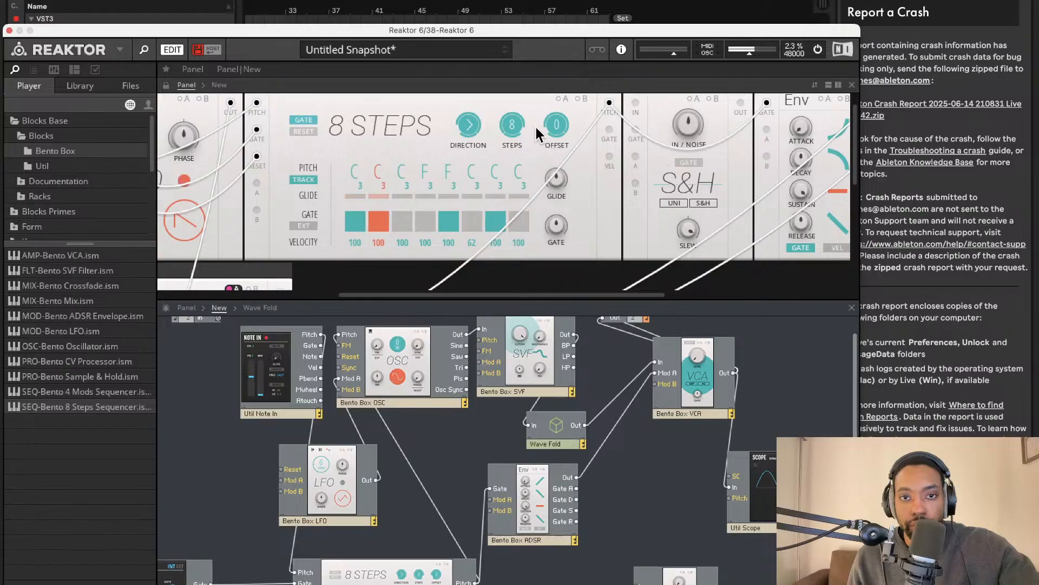
pyautogui.hscroll(2, 654, 155)
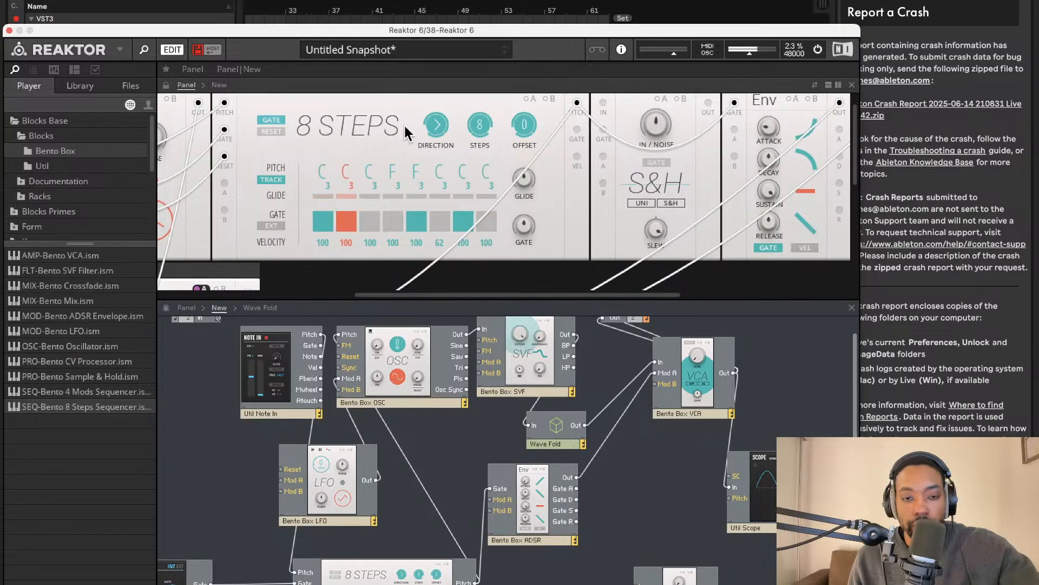
pyautogui.scroll(2, 404, 319)
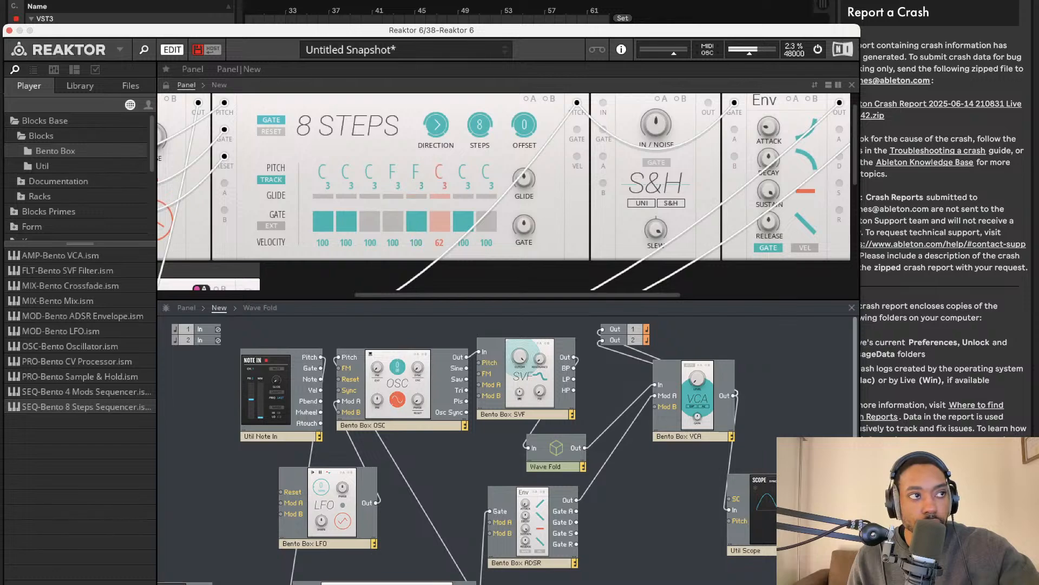
pyautogui.hscroll(5, 591, 184)
pyautogui.hscroll(11, 591, 184)
pyautogui.moveTo(793, 138); pyautogui.dragTo(831, 270)
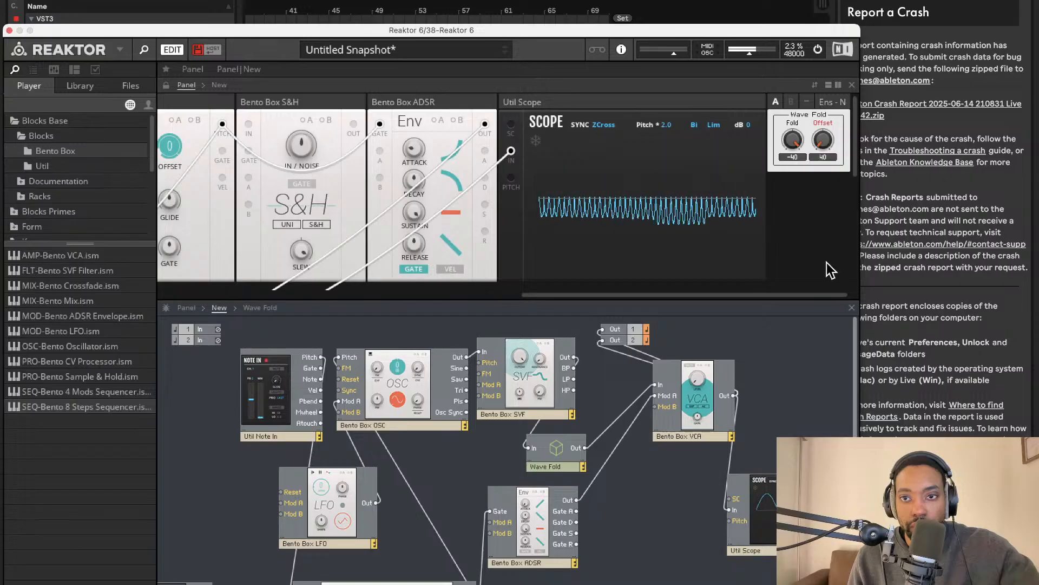
pyautogui.moveTo(823, 203)
pyautogui.mouseDown()
pyautogui.moveTo(818, 232)
pyautogui.moveTo(817, 174)
pyautogui.moveTo(816, 183)
pyautogui.mouseUp()
# In the 8 Steps sequence, turn off step 8's gate and set the pitch to A3 on step 1 and D#4 on step 8
pyautogui.hscroll(-15, 414, 180)
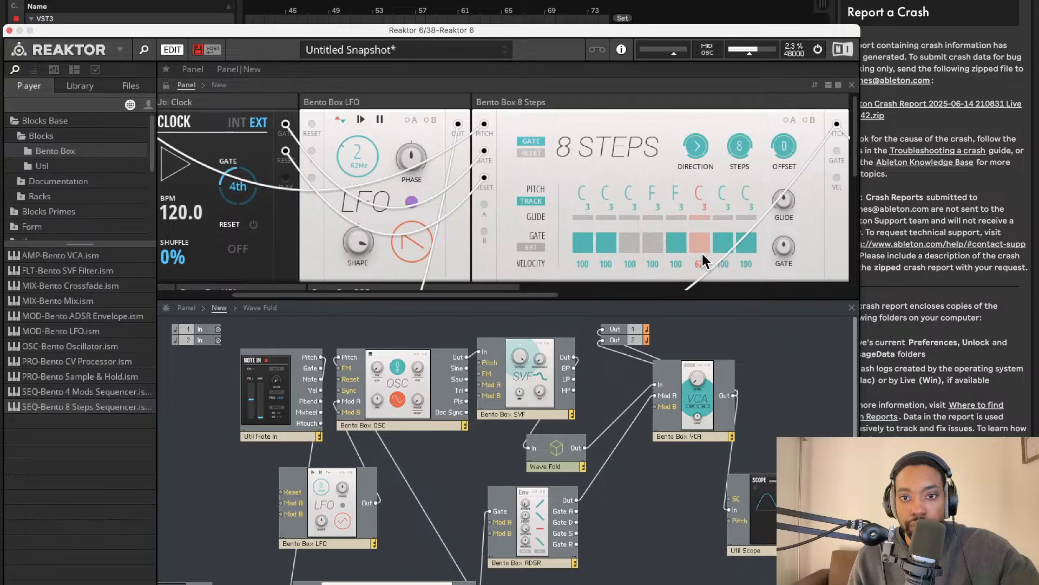
pyautogui.click(742, 242)
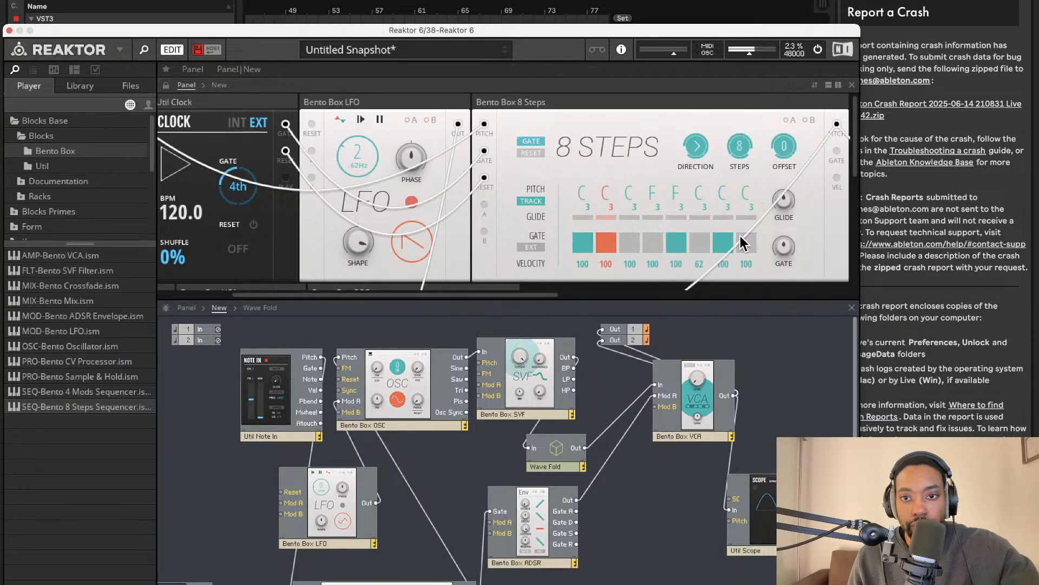
pyautogui.moveTo(586, 203); pyautogui.dragTo(585, 167)
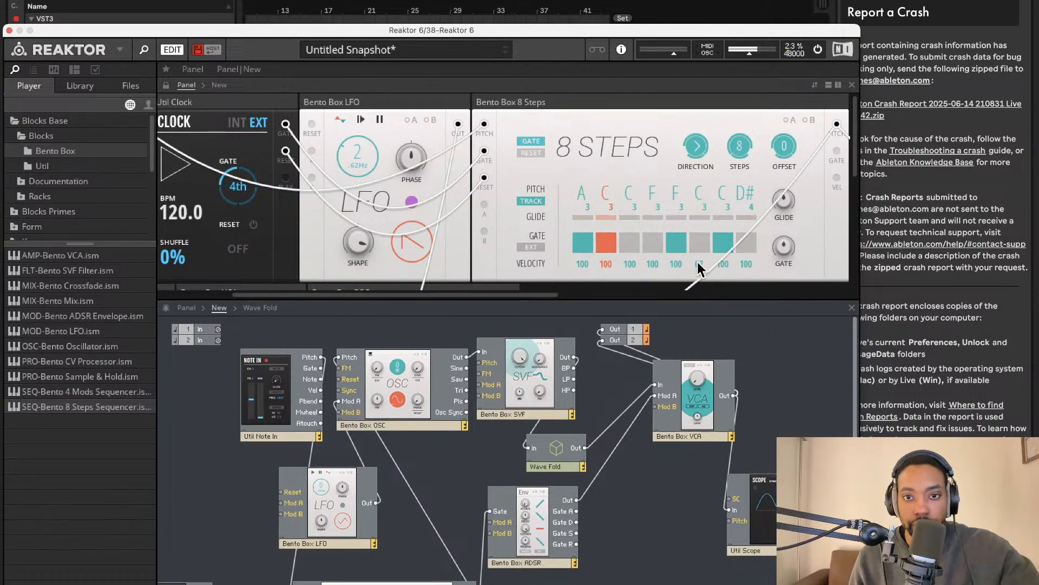
# Set step 4's pitch to G3 and step 8's to C4, with gates on for both steps and off for step 3
pyautogui.click(629, 243)
pyautogui.moveTo(657, 198); pyautogui.dragTo(657, 191)
pyautogui.click(652, 243)
pyautogui.click(628, 246)
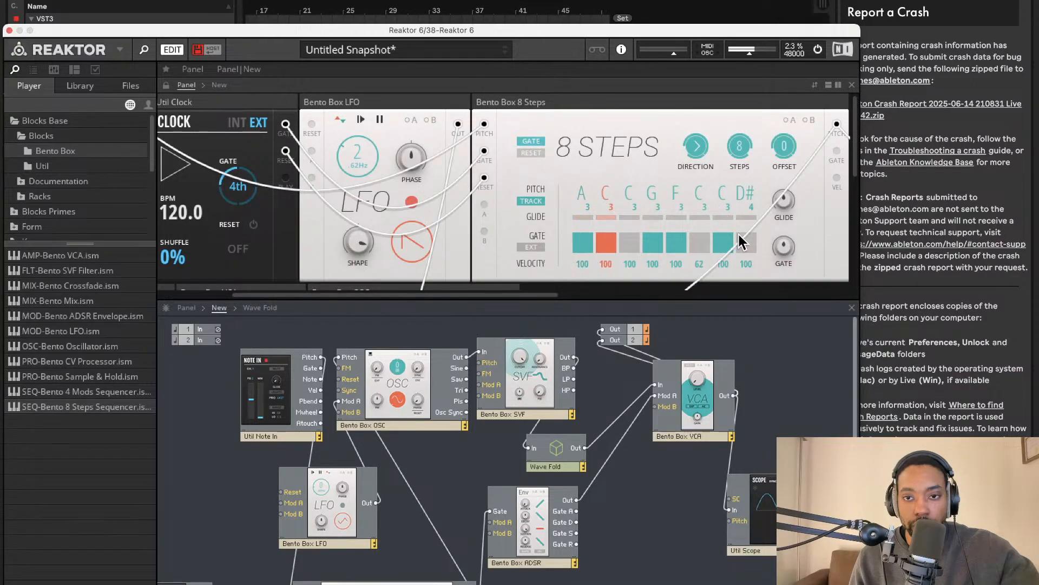
pyautogui.moveTo(746, 205); pyautogui.dragTo(742, 193)
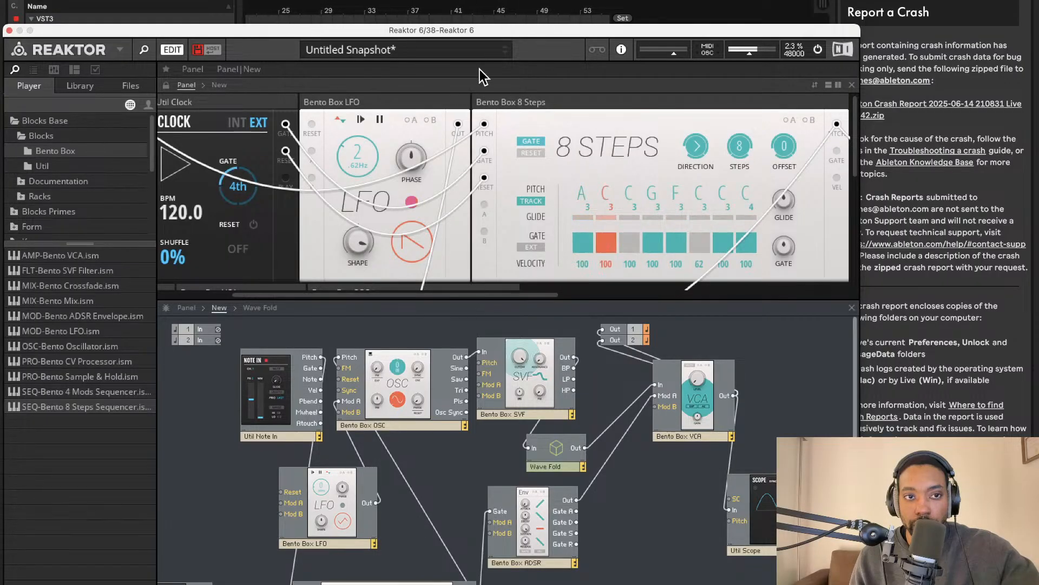
# Close the Reaktor window and select bars 39 to 45 on the Reaktor 6 track in the Arrangement
pyautogui.moveTo(475, 28); pyautogui.dragTo(584, 3)
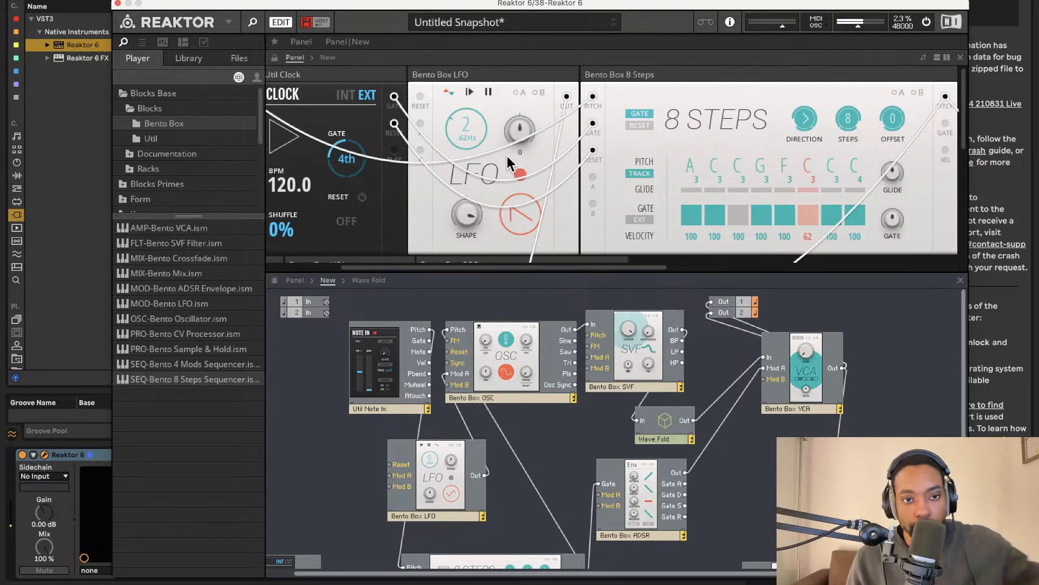
pyautogui.click(118, 3)
pyautogui.click(426, 325)
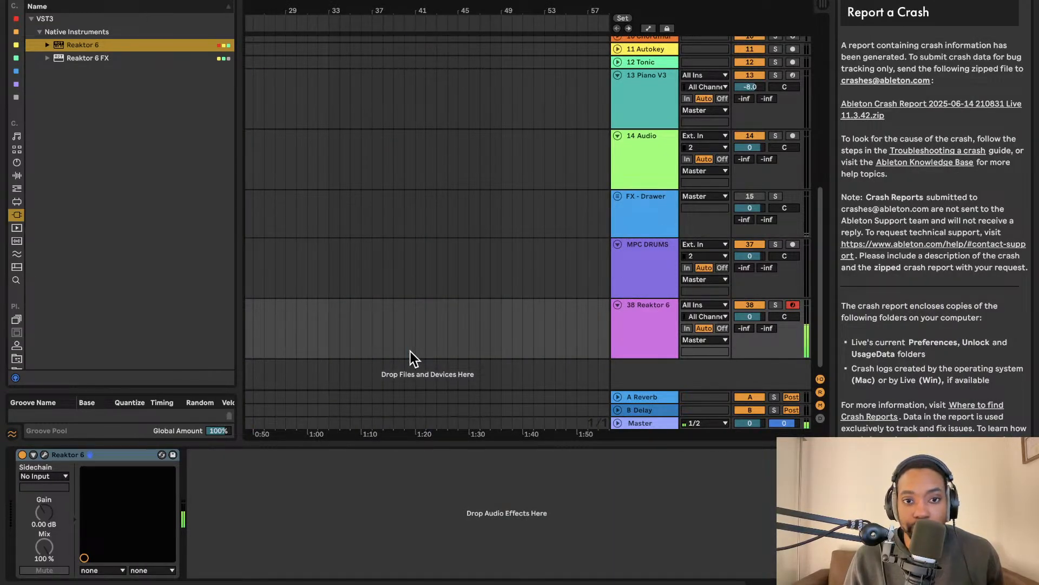
pyautogui.moveTo(393, 337); pyautogui.dragTo(457, 334)
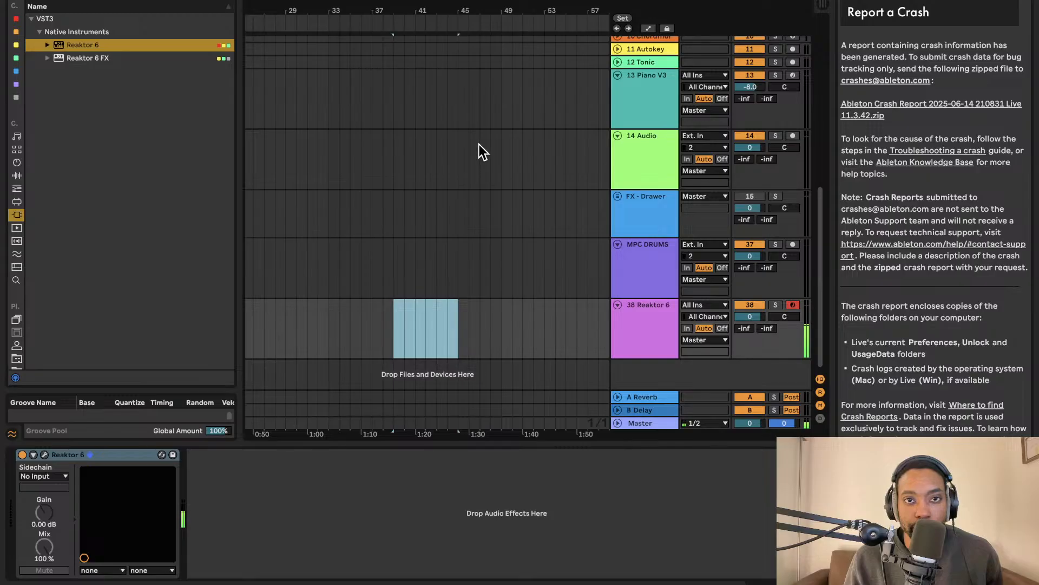
# Set the Master's cue volume to -16.0 and record a clip on the Reaktor 6 track from bar 39
pyautogui.press('Tab')
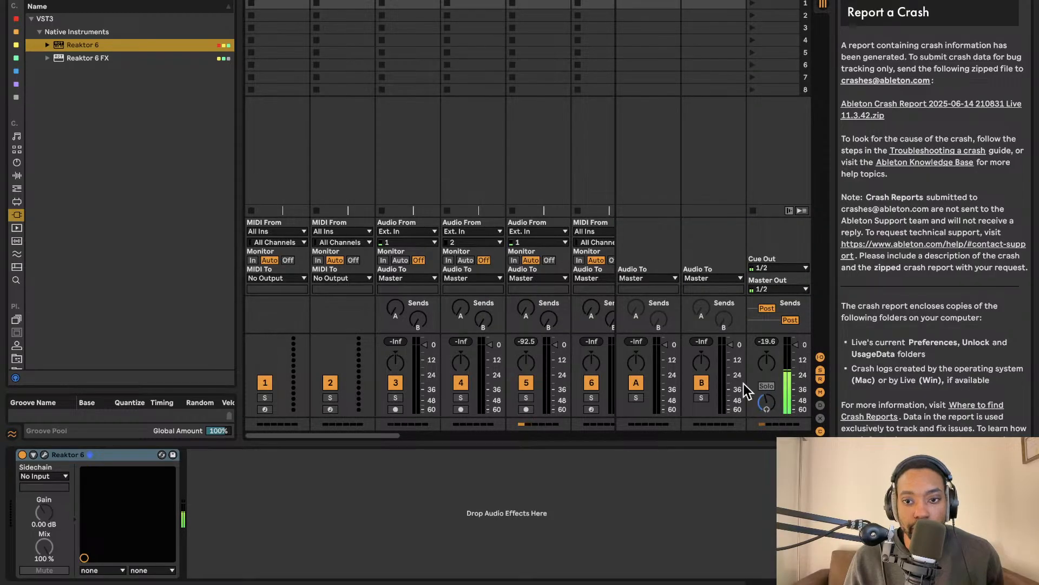
pyautogui.press('Tab')
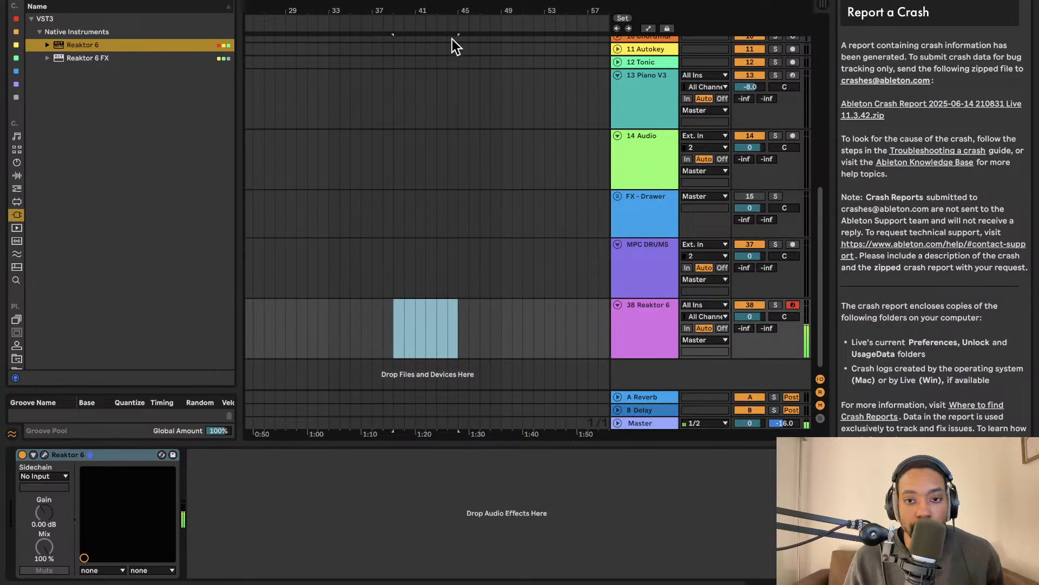
pyautogui.press('F9')
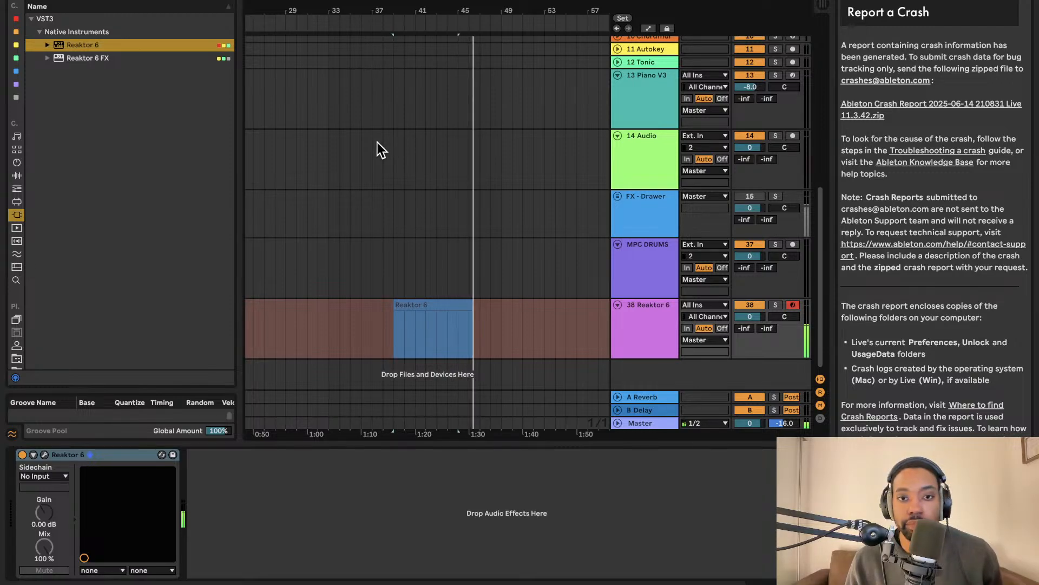
pyautogui.press('space')
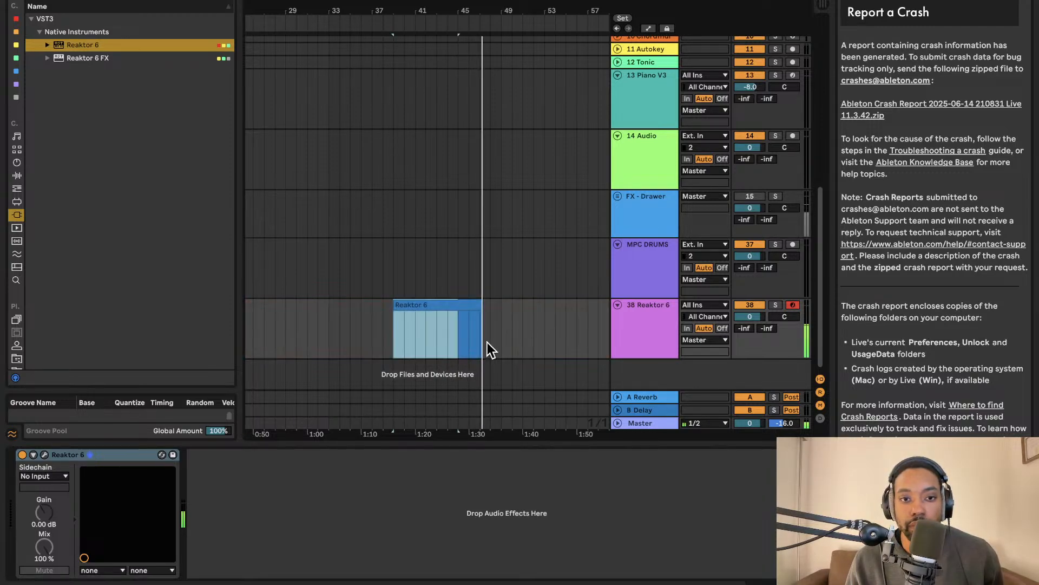
# Insert an audio track below the Reaktor 6 track with Resampling as its input
pyautogui.click(638, 337)
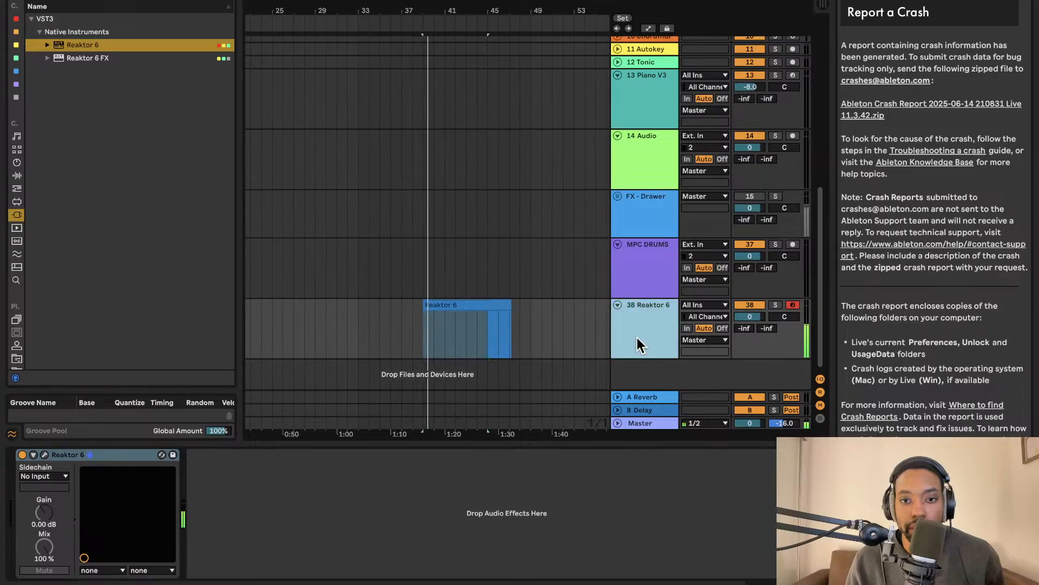
pyautogui.rightClick(639, 376)
pyautogui.click(659, 384)
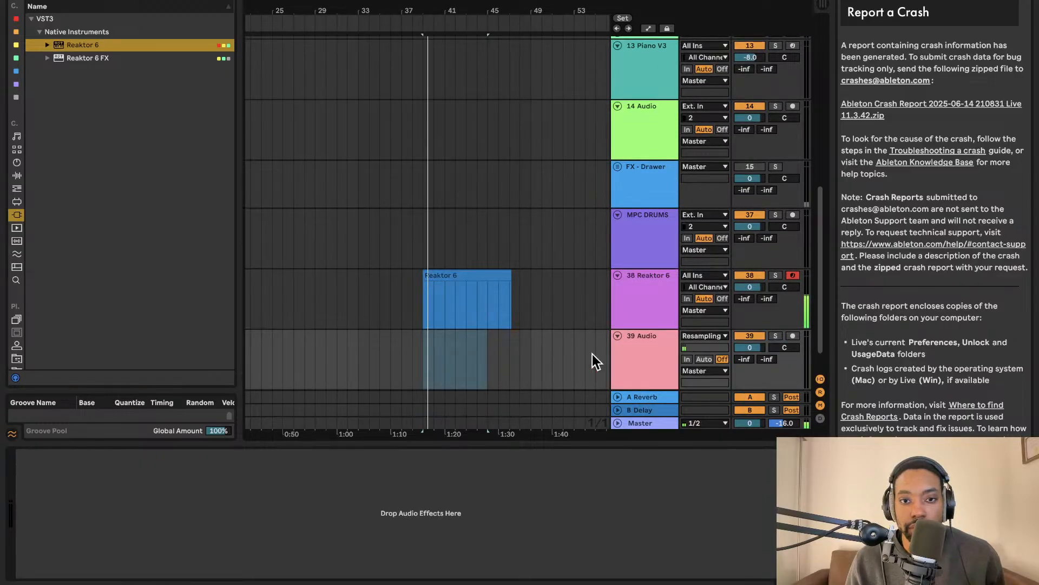
# Arm the new audio track and record the resampled synth output from bar 39
pyautogui.click(434, 357)
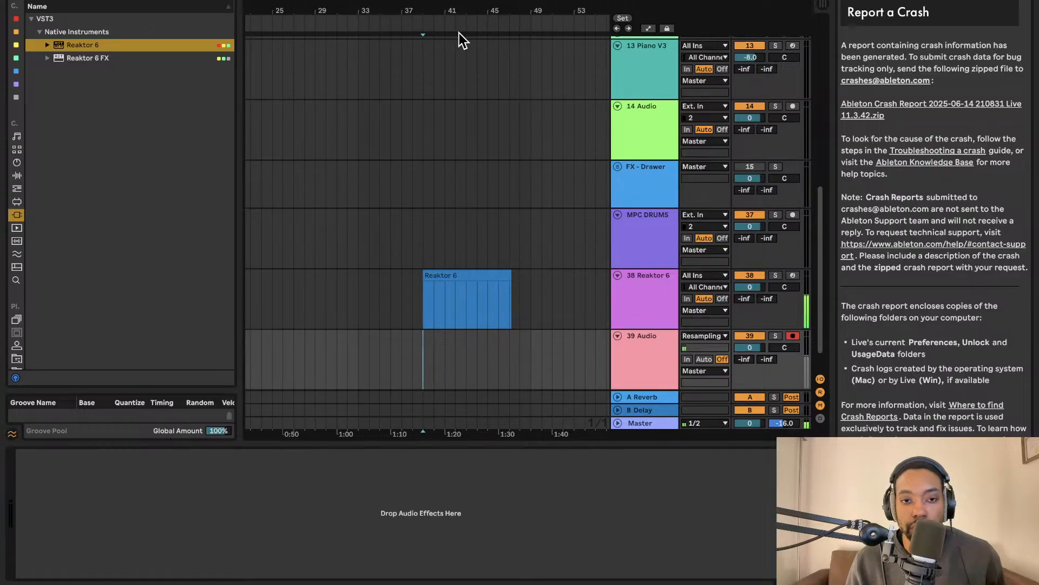
pyautogui.press('F9')
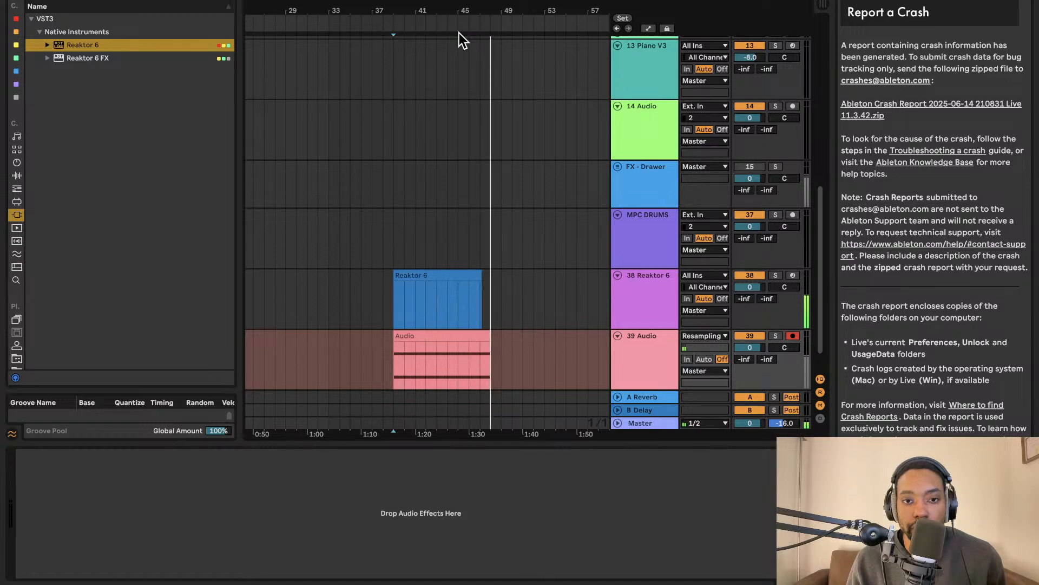
pyautogui.press('space')
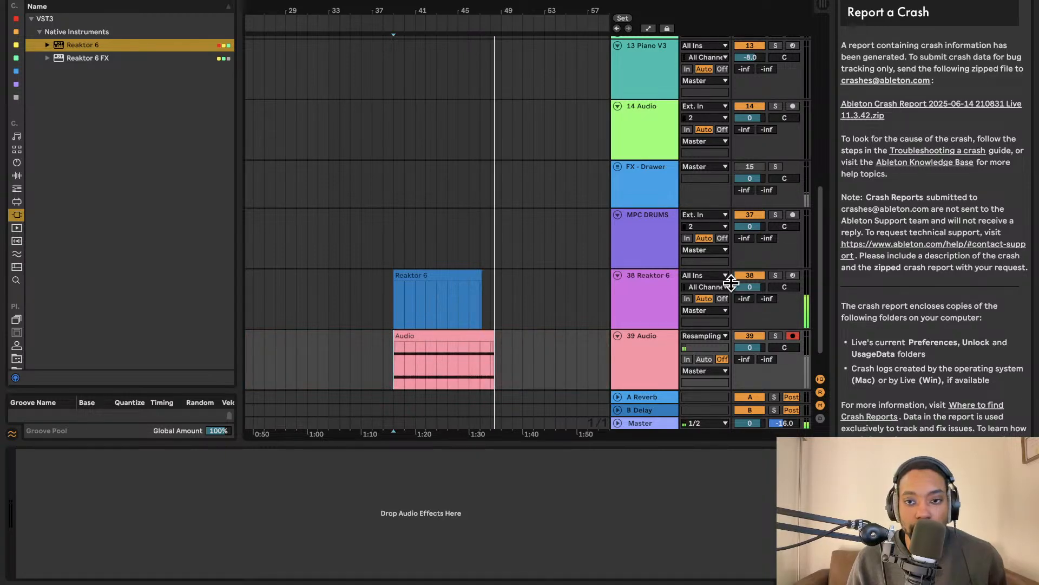
# Mute the Reaktor 6 track and trim the recorded Audio clip to start at bar 40 and end slightly earlier
pyautogui.moveTo(489, 332); pyautogui.dragTo(483, 332)
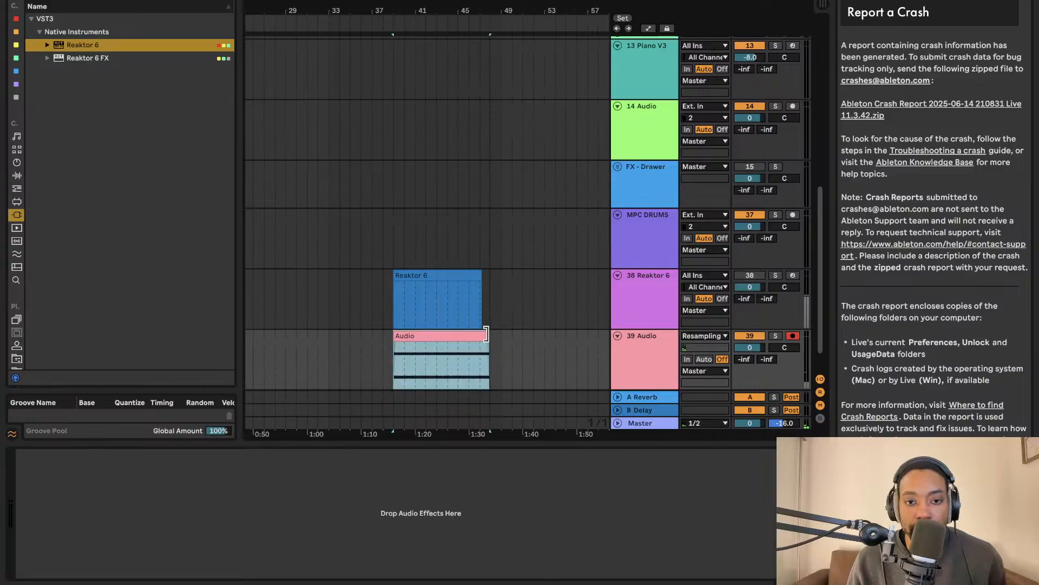
pyautogui.scroll(5, 466, 348)
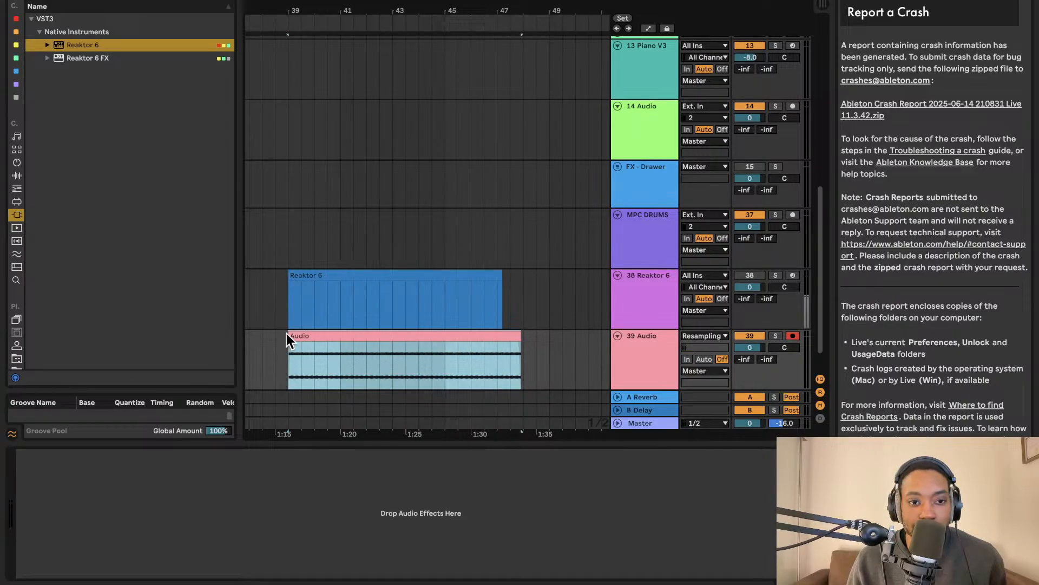
pyautogui.moveTo(288, 333); pyautogui.dragTo(301, 334)
pyautogui.click(299, 346)
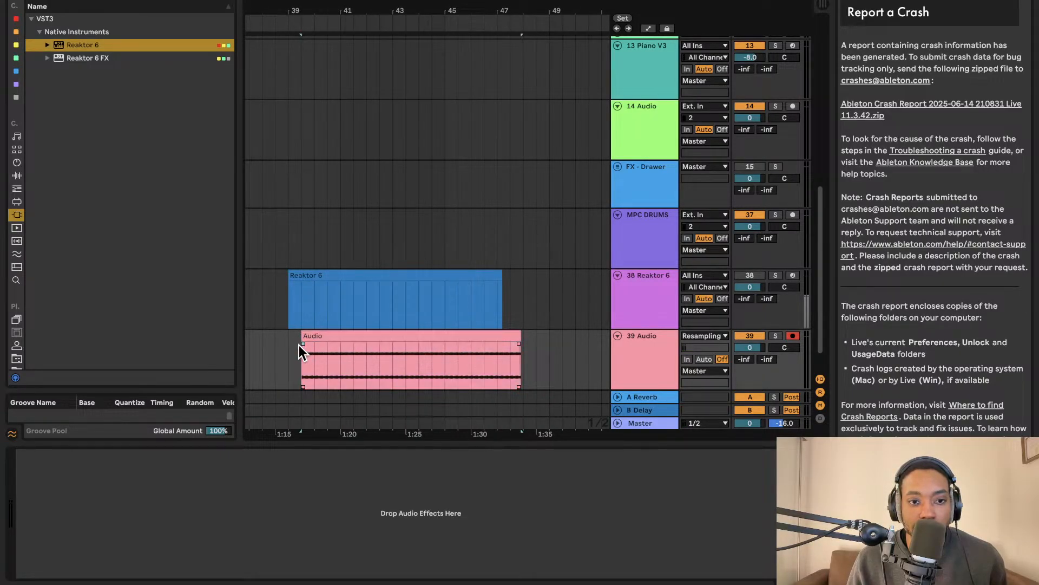
pyautogui.scroll(10, 301, 344)
pyautogui.scroll(-6, 324, 343)
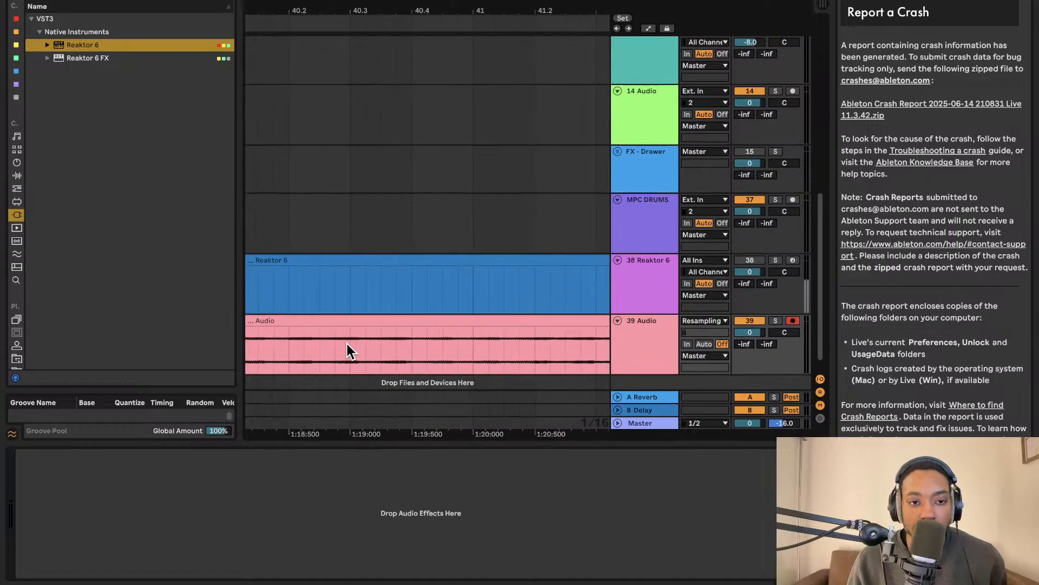
pyautogui.scroll(-3, 532, 344)
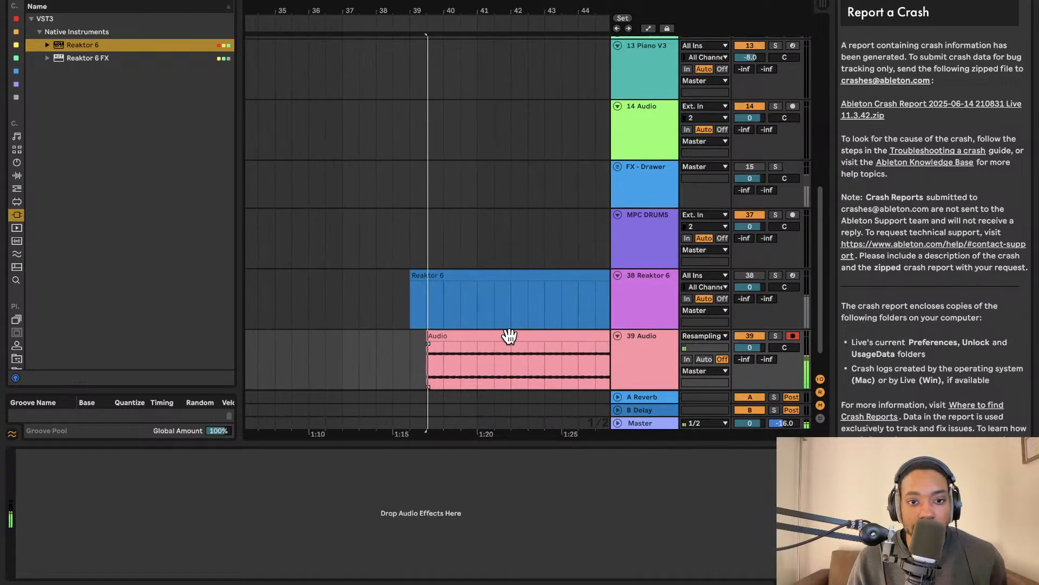
pyautogui.moveTo(404, 339); pyautogui.dragTo(417, 339)
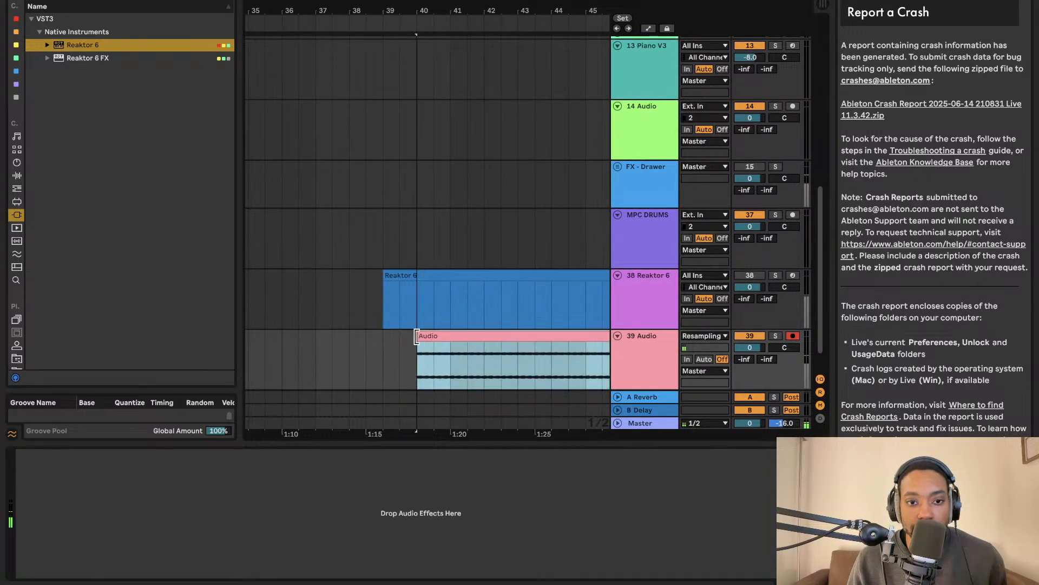
# Loop playback over the length of the trimmed Audio clip
pyautogui.scroll(-2, 457, 340)
pyautogui.scroll(-2, 448, 338)
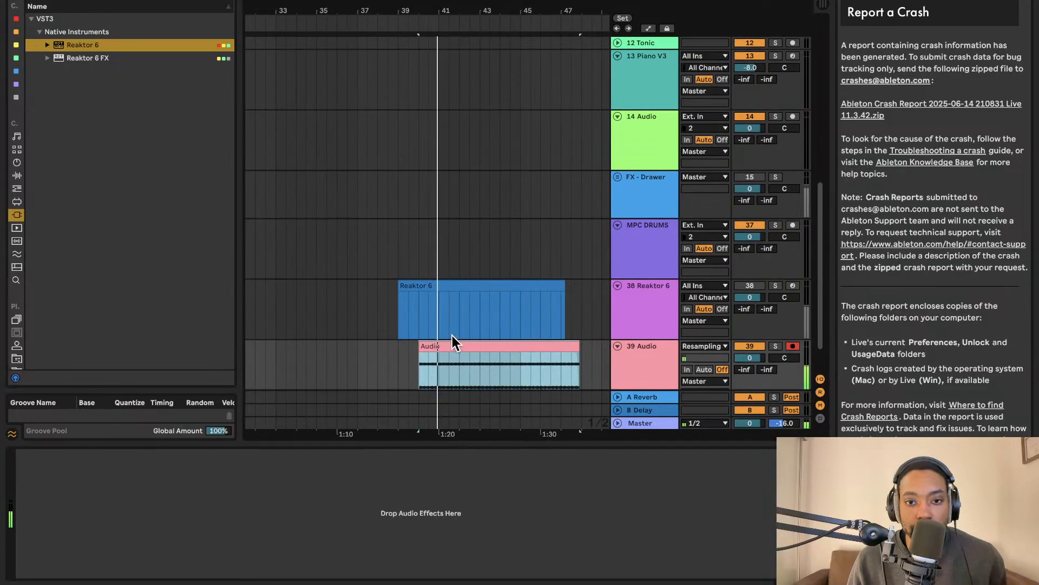
pyautogui.hscroll(-1, 506, 336)
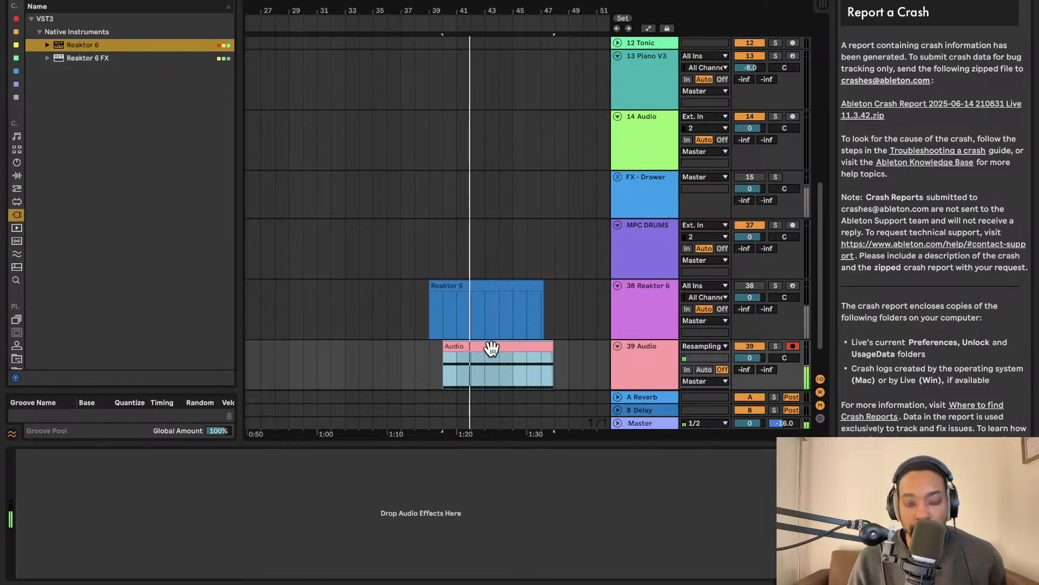
pyautogui.press('super+l')
pyautogui.scroll(-2, 492, 347)
pyautogui.hscroll(2, 491, 347)
pyautogui.scroll(2, 481, 344)
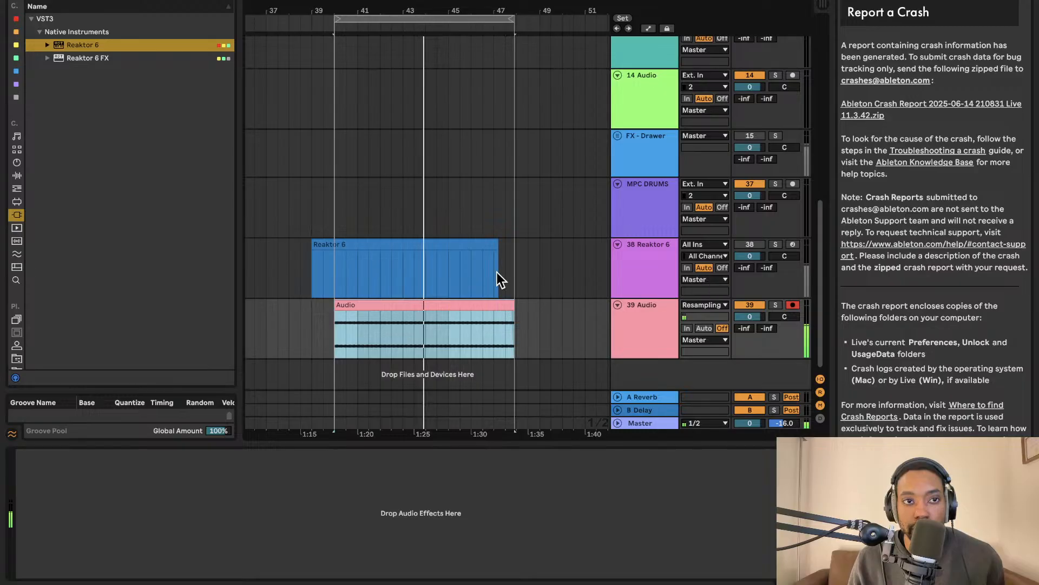
pyautogui.scroll(1, 422, 249)
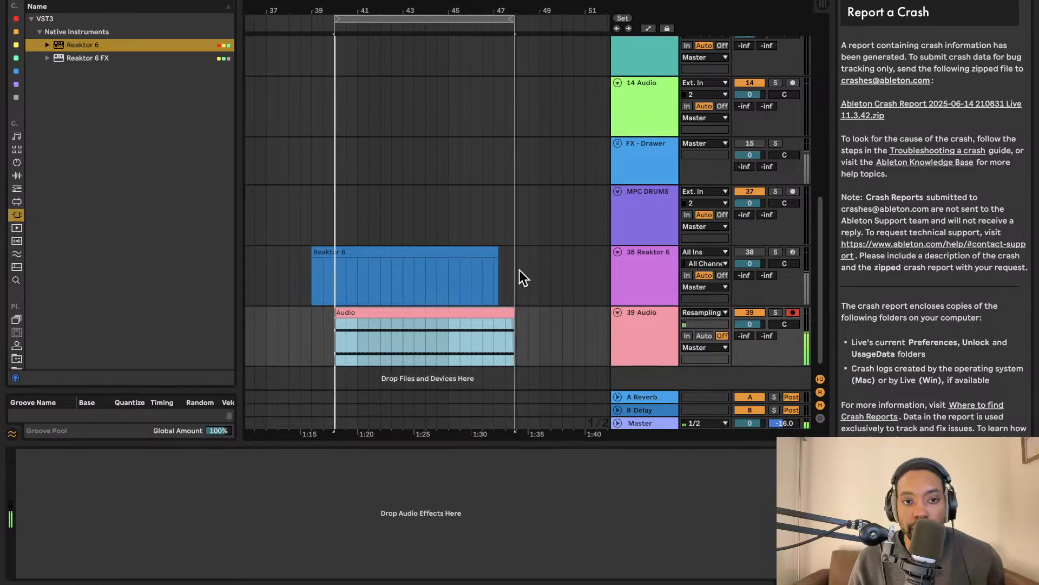
# Extend the end of the arrangement loop to bar 48
pyautogui.scroll(5, 520, 272)
pyautogui.scroll(3, 551, 306)
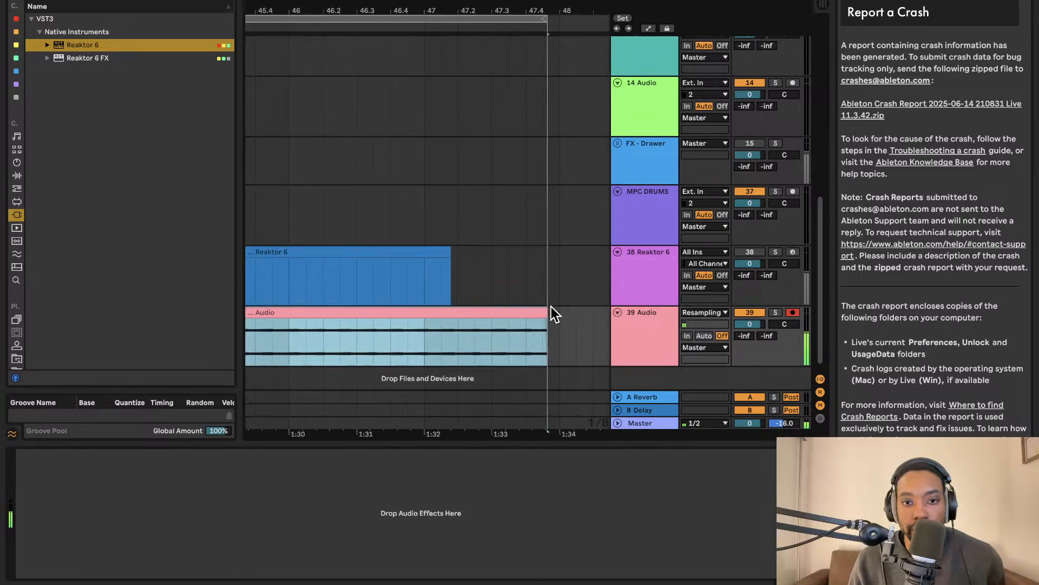
pyautogui.moveTo(549, 18); pyautogui.dragTo(556, 18)
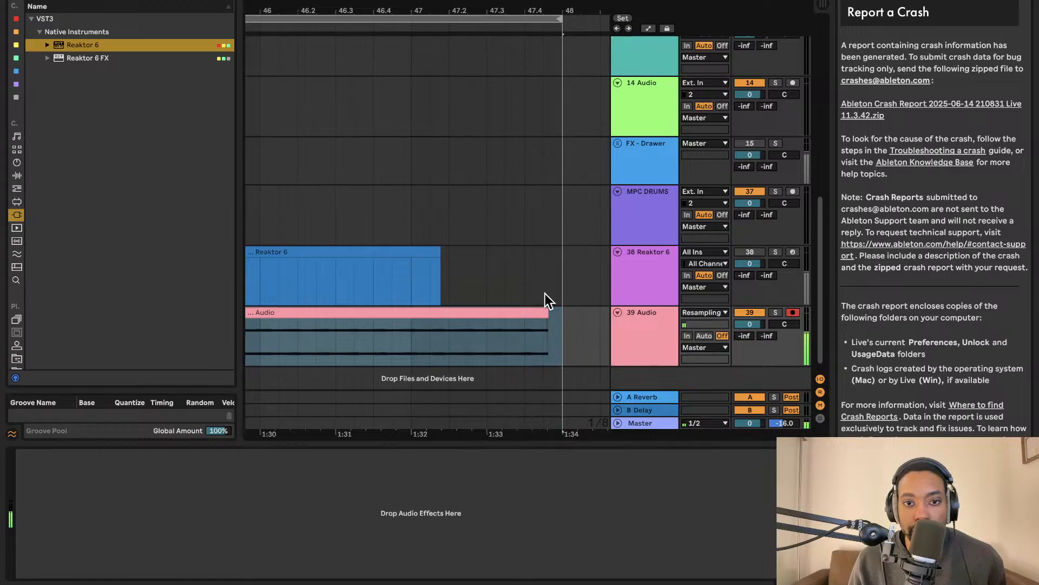
# Extend the end of the recorded Audio clip on track 39 to bar 48
pyautogui.click(539, 311)
pyautogui.moveTo(561, 311); pyautogui.dragTo(564, 309)
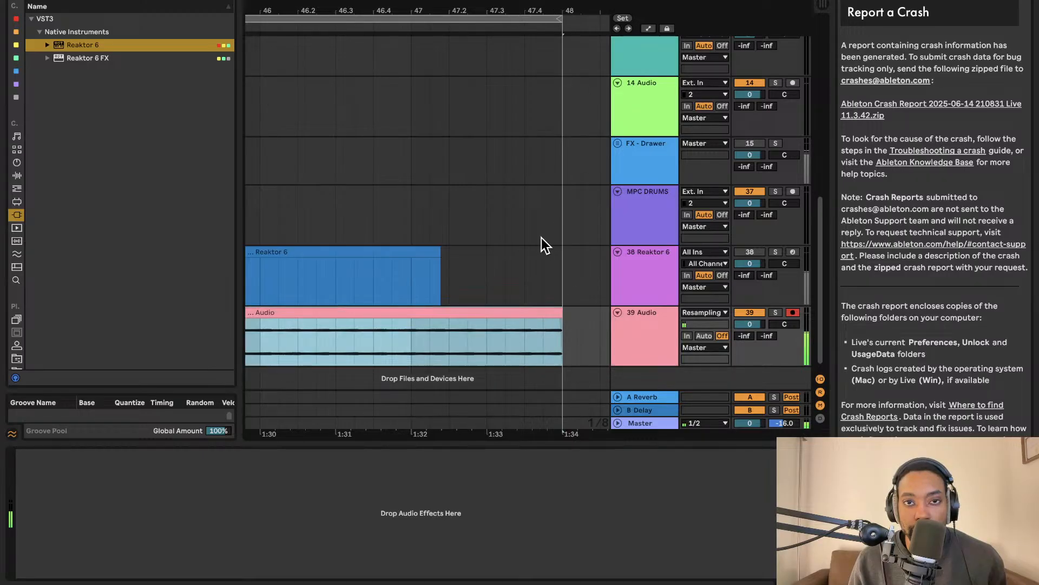
# Delete the Reaktor 6 clip from track 38, keeping the Audio clip below it
pyautogui.scroll(-3, 540, 244)
pyautogui.scroll(-2, 511, 284)
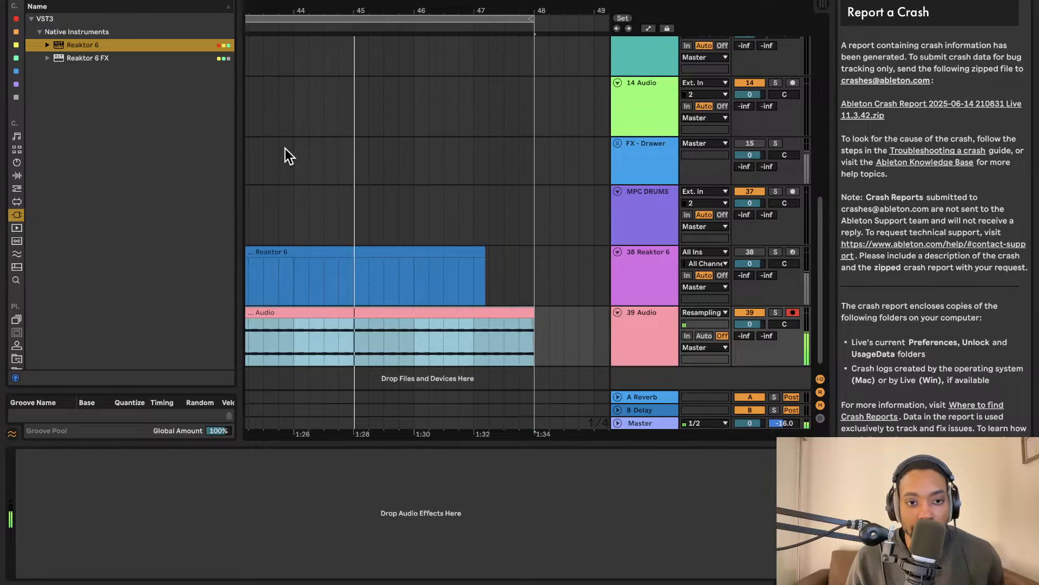
pyautogui.scroll(-2, 333, 178)
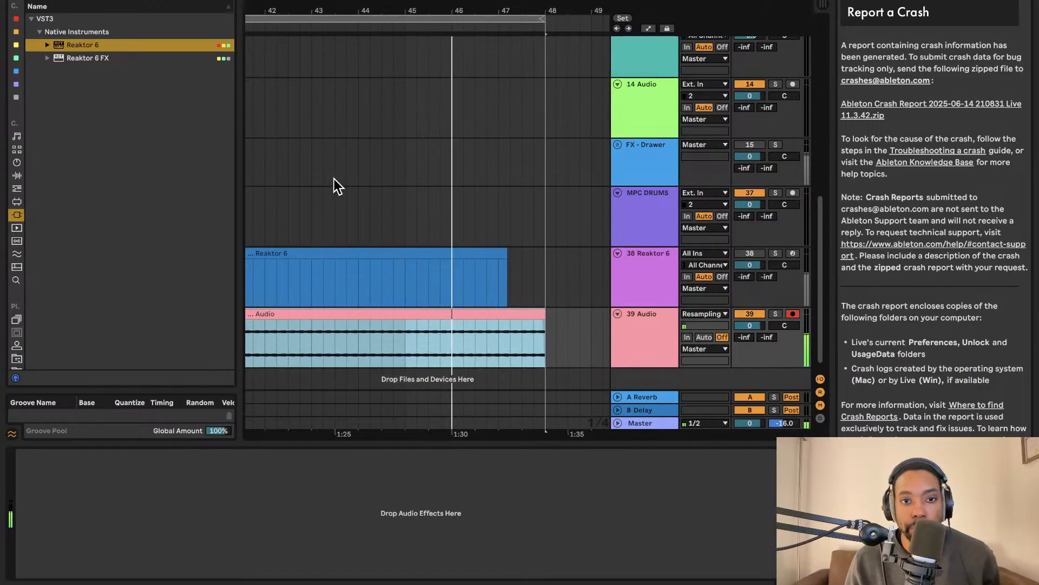
pyautogui.scroll(-2, 334, 177)
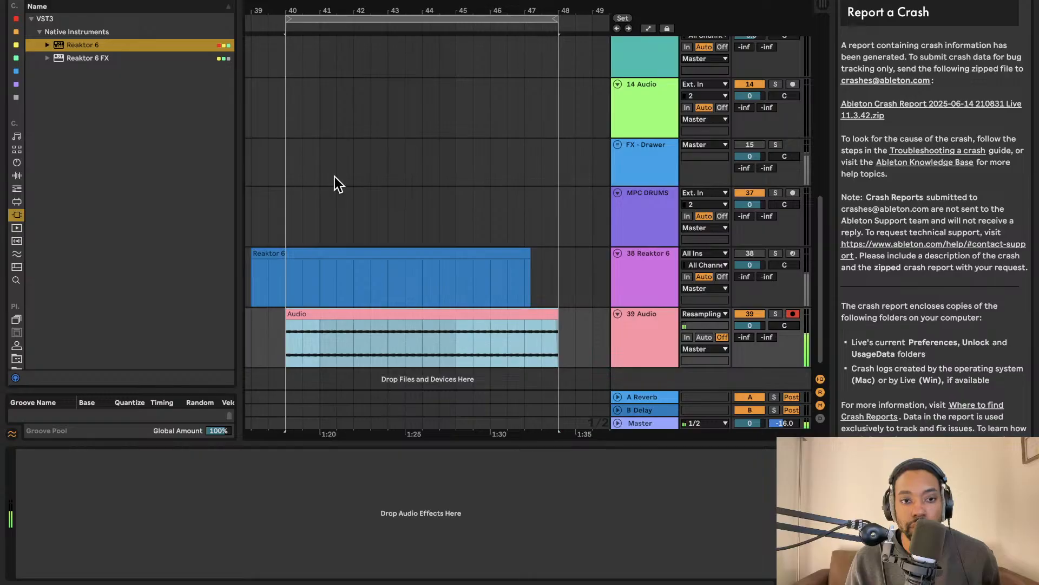
pyautogui.scroll(-3, 328, 217)
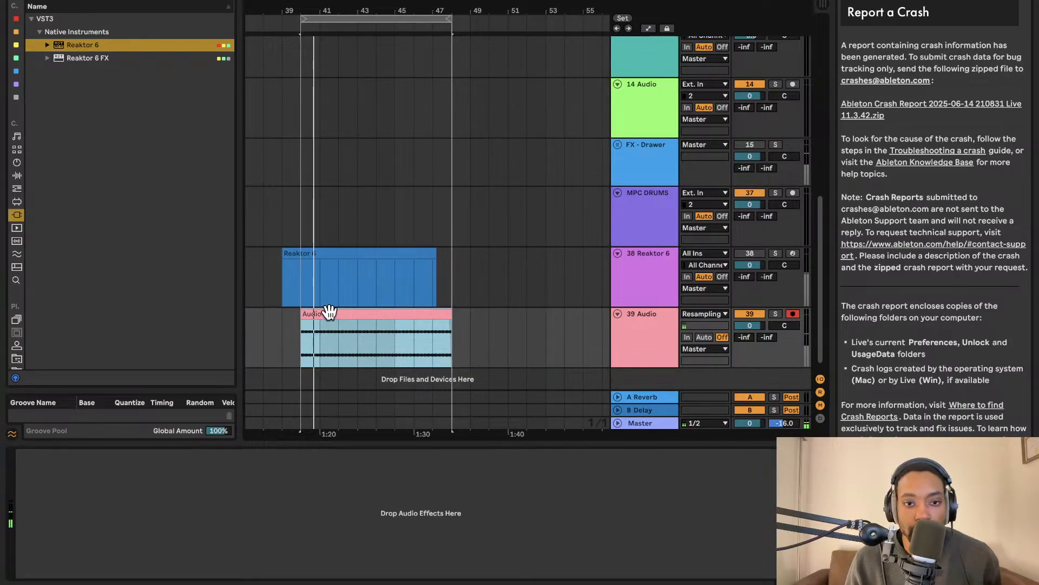
pyautogui.click(381, 254)
pyautogui.press('Delete')
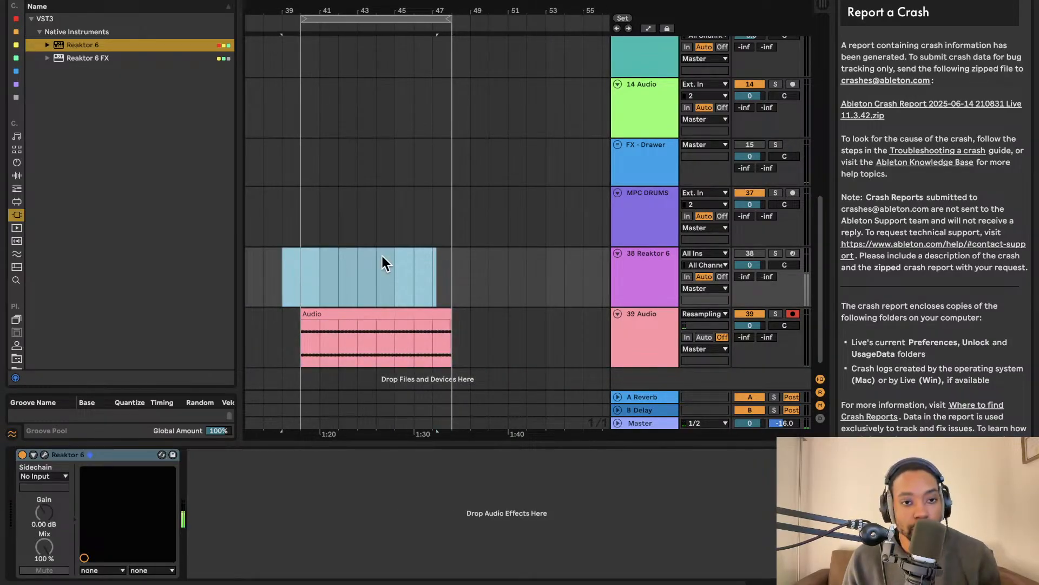
pyautogui.click(356, 107)
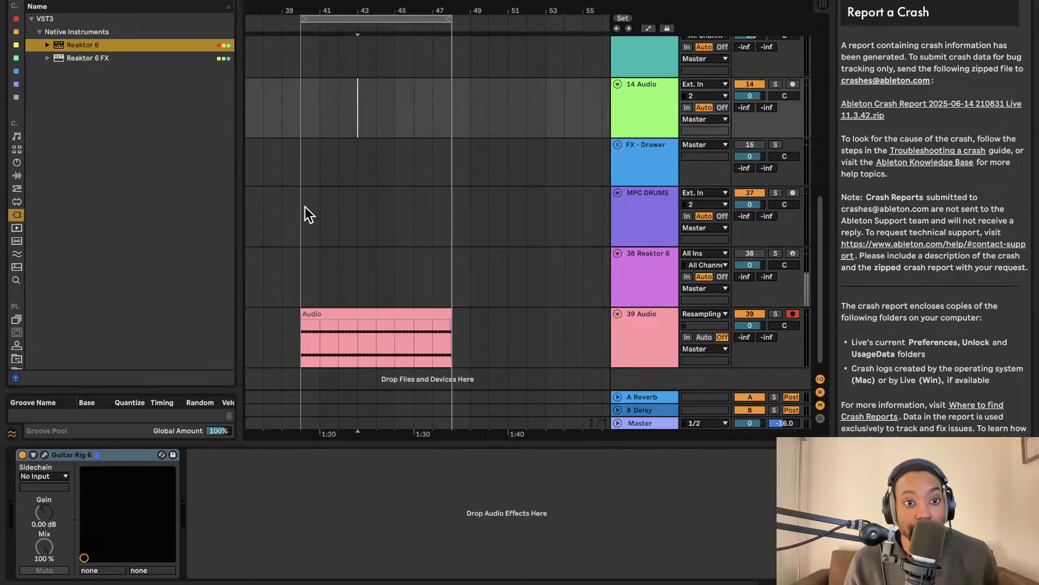
# Open the Reaktor 6 device window from track 38, review the modular patch, and close the window again
pyautogui.scroll(15, 649, 136)
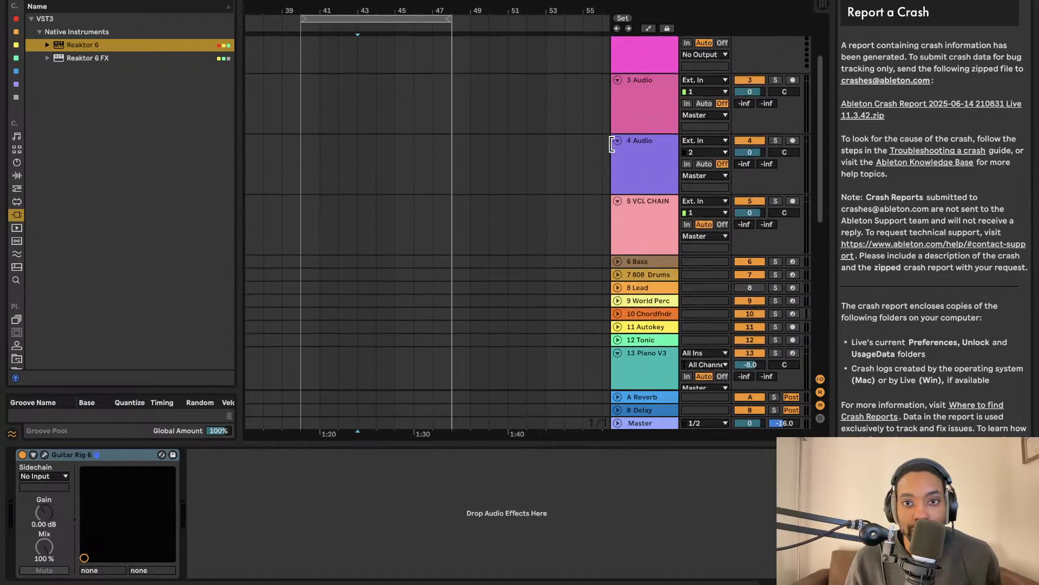
pyautogui.scroll(-5, 612, 145)
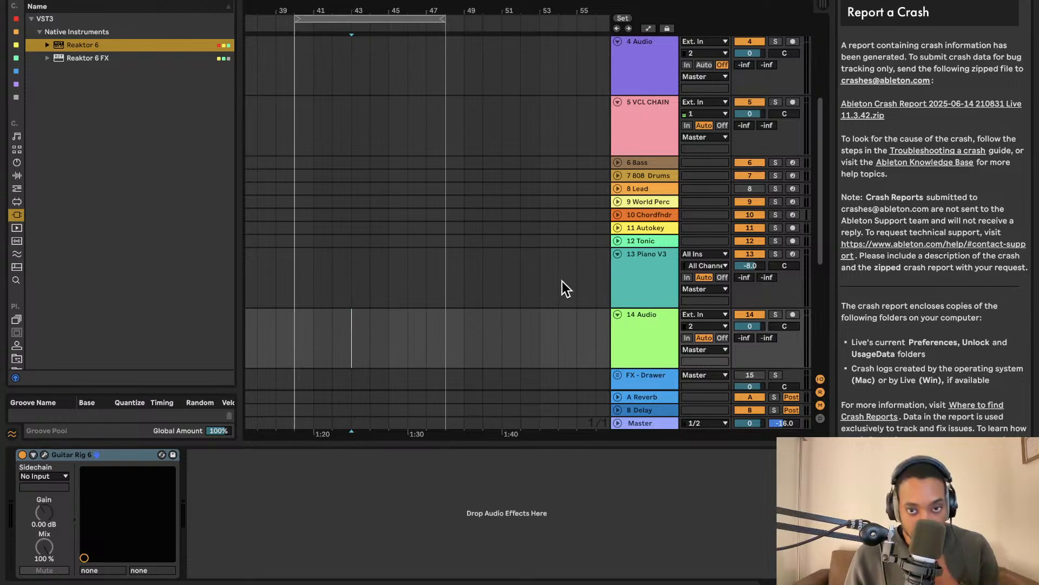
pyautogui.scroll(-10, 584, 268)
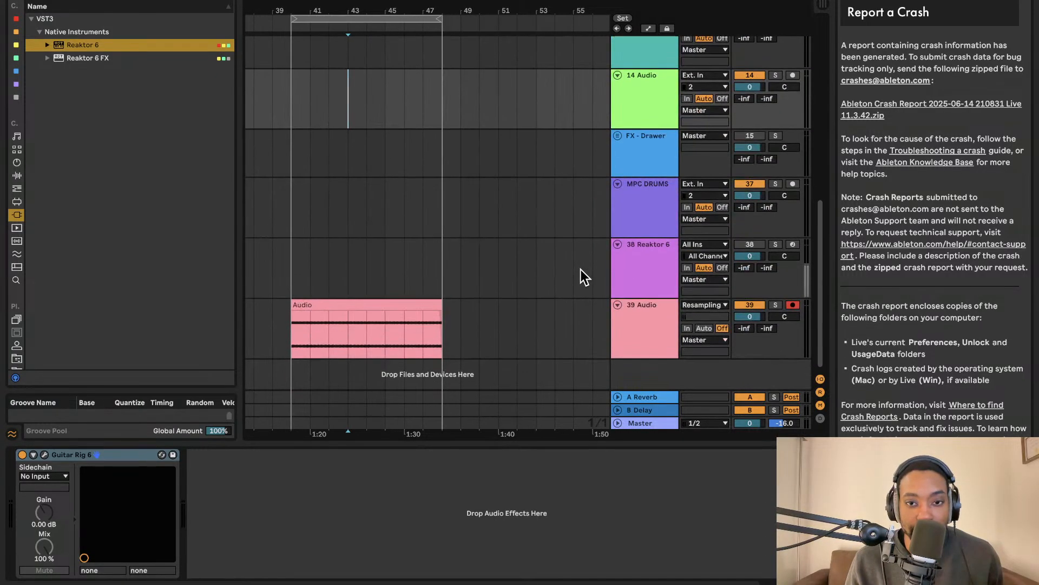
pyautogui.click(632, 281)
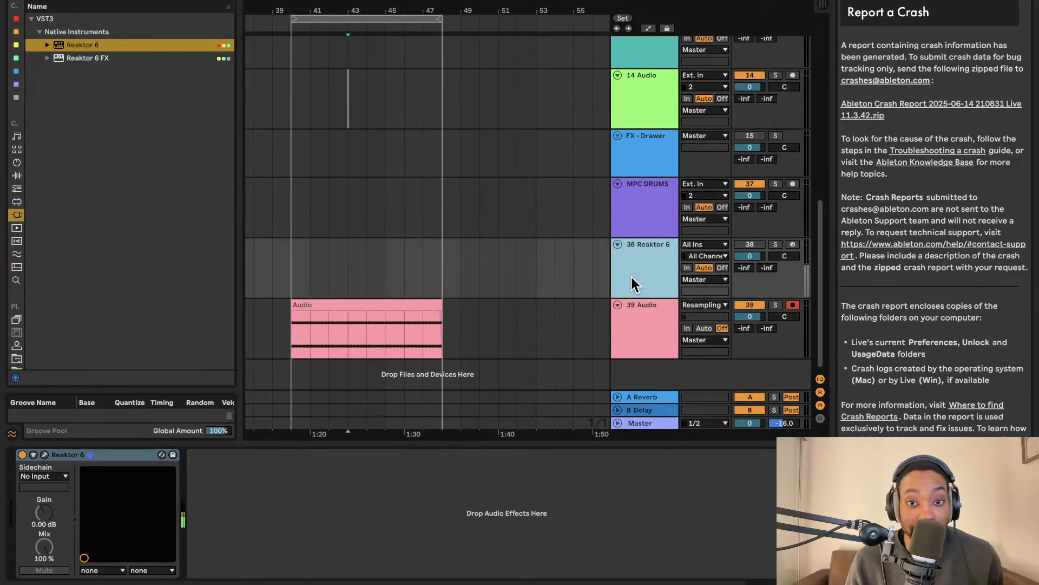
pyautogui.click(45, 455)
pyautogui.scroll(-3, 292, 346)
pyautogui.scroll(2, 321, 403)
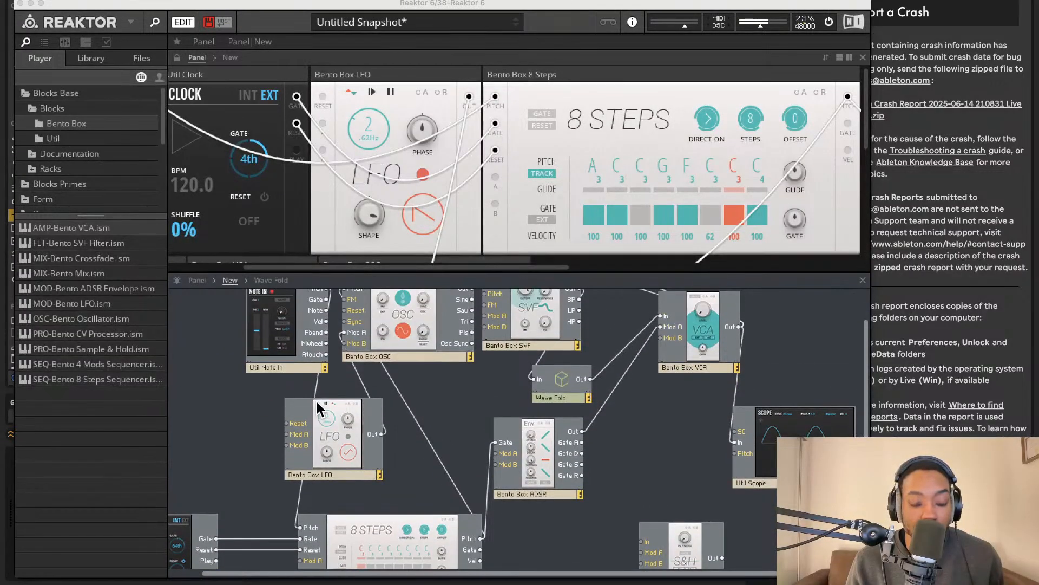
pyautogui.scroll(2, 326, 414)
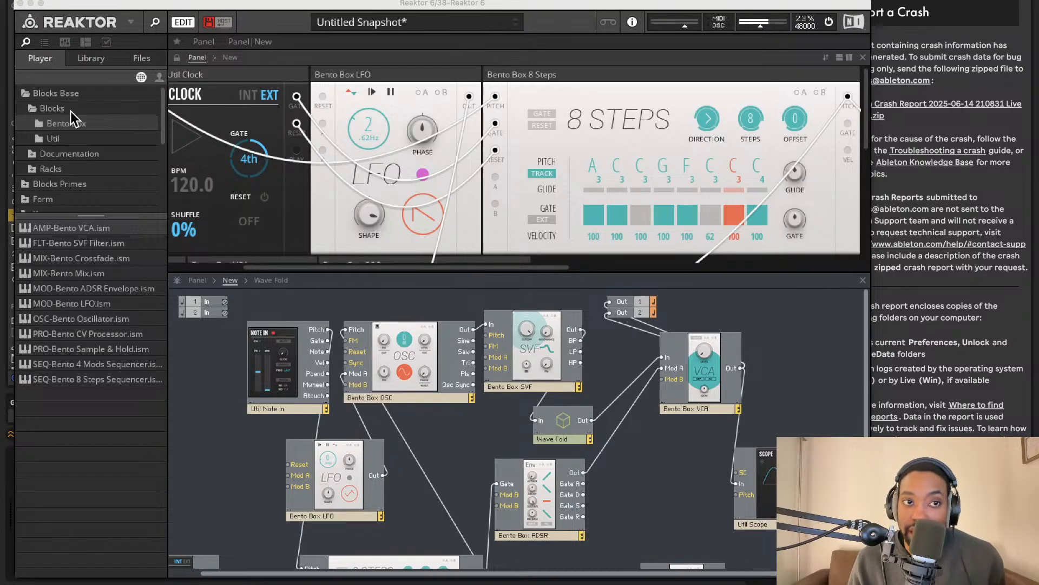
pyautogui.click(20, 4)
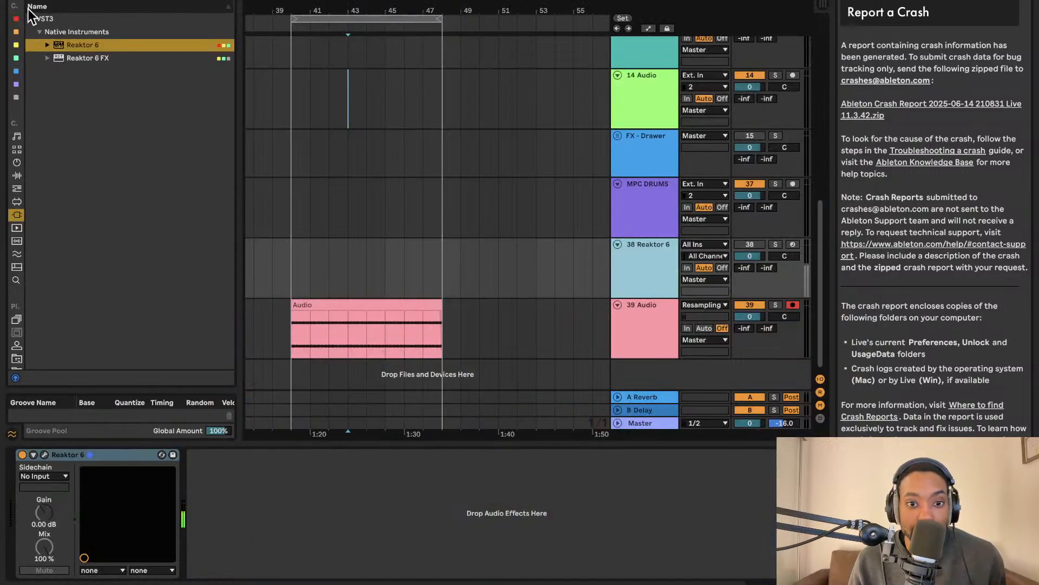
# Select the resampled Audio clip and play it back in the loop
pyautogui.click(359, 308)
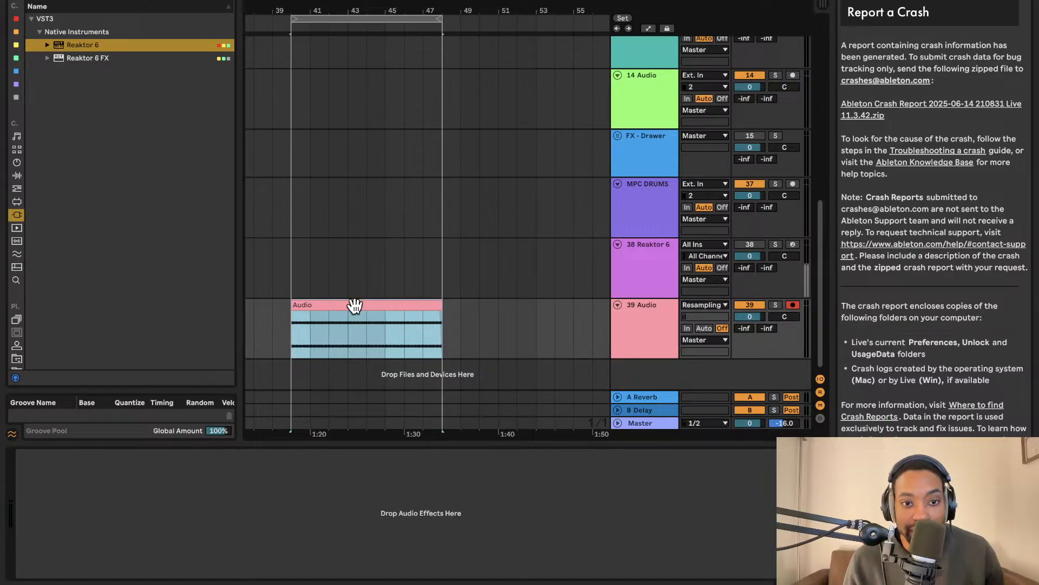
pyautogui.press('space')
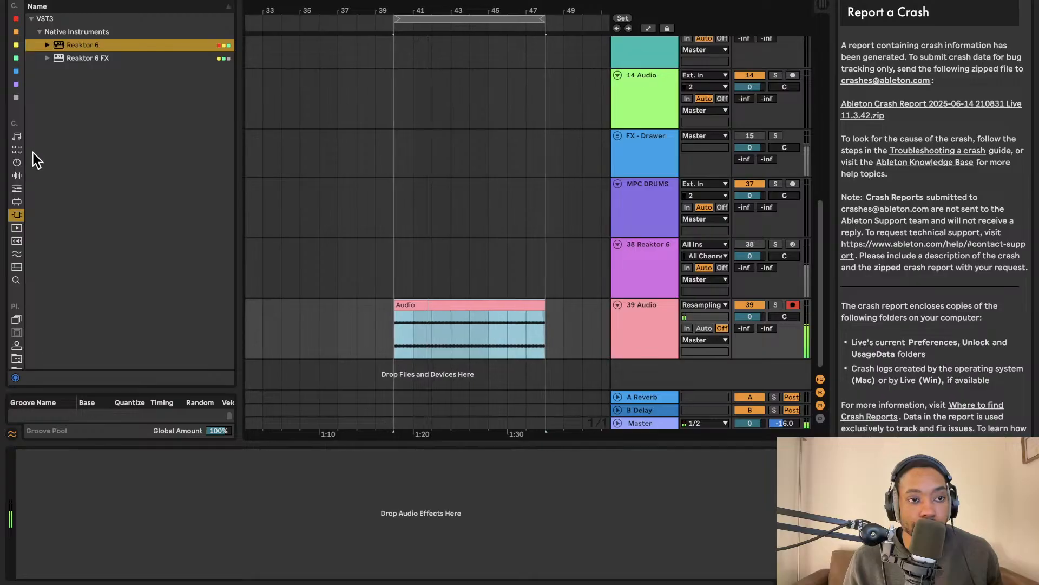
# Load Crack Rack Volume 2.adg onto a new track below 39 Audio and restart playback from bar 40
pyautogui.click(18, 20)
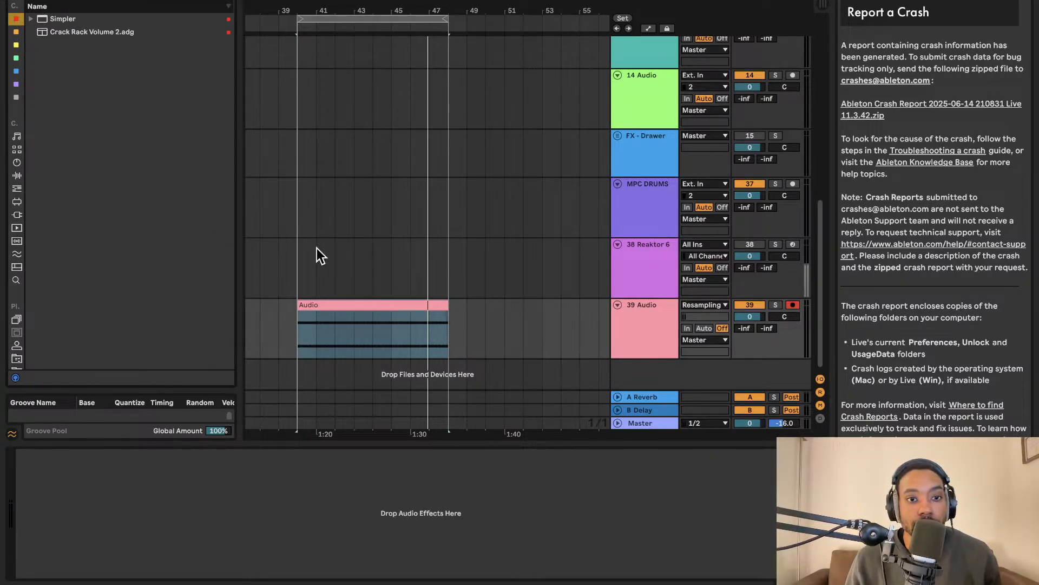
pyautogui.moveTo(102, 33); pyautogui.dragTo(706, 322)
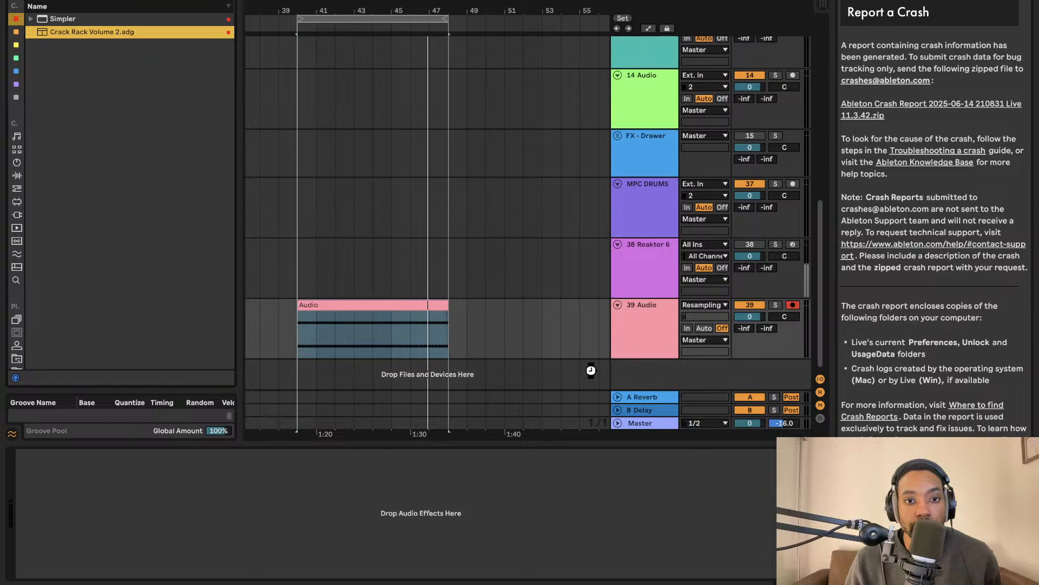
pyautogui.moveTo(341, 323); pyautogui.dragTo(297, 327)
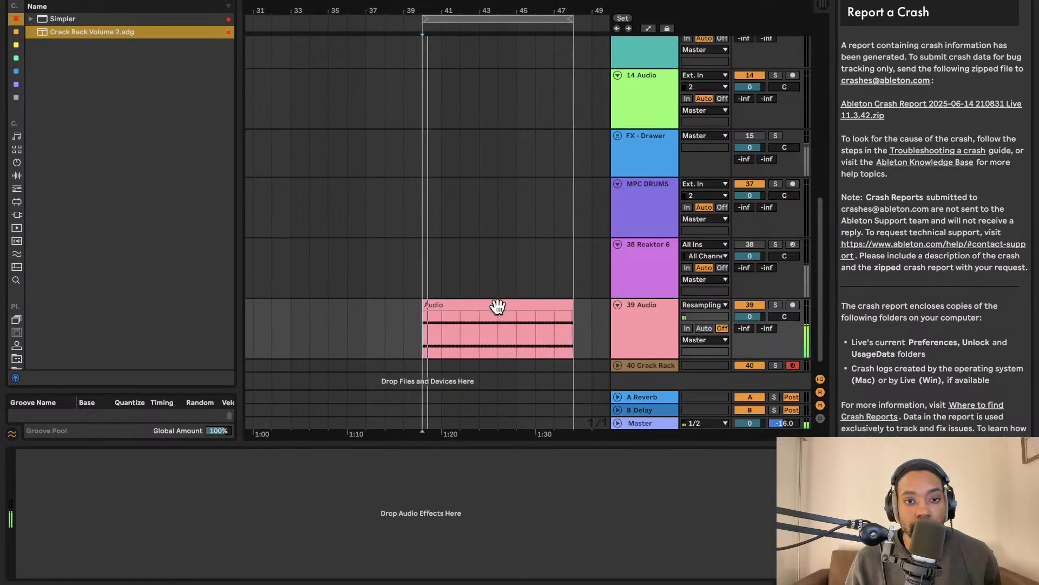
pyautogui.press('-')
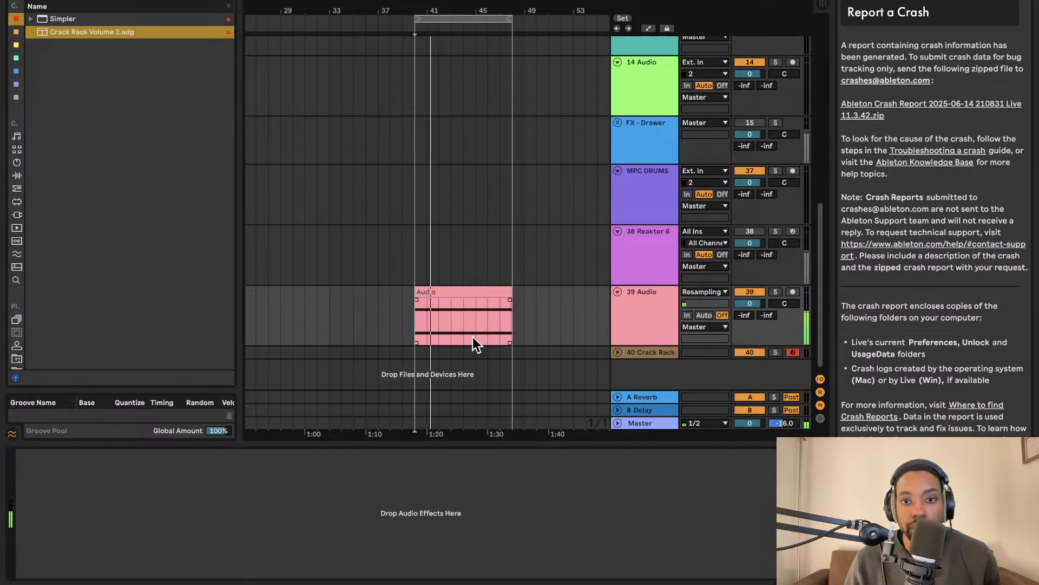
pyautogui.hscroll(2, 473, 342)
# Switch to Session view and check the metronome's sound and rhythm options
pyautogui.press('Tab')
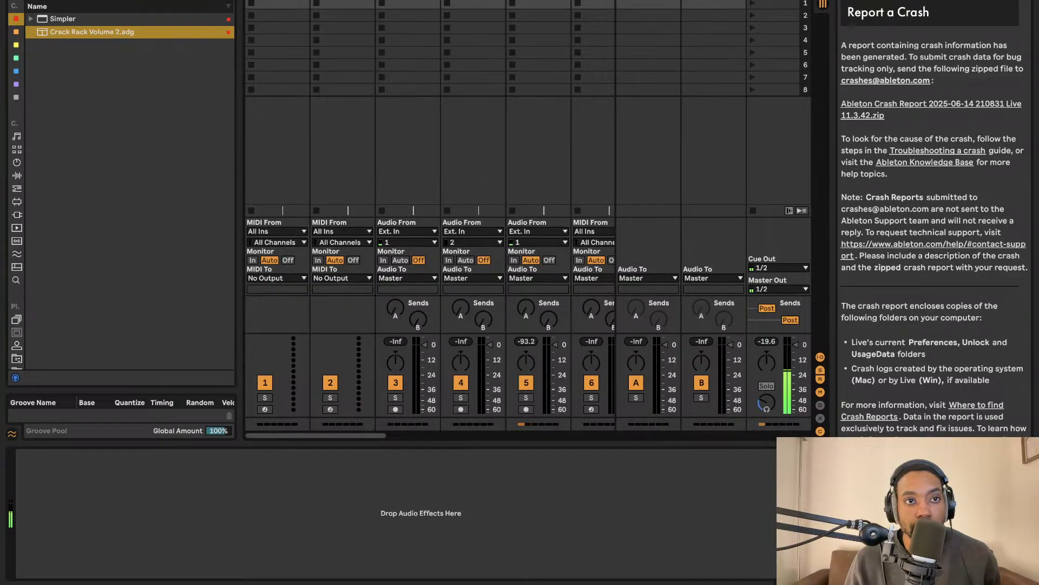
pyautogui.click(181, 0)
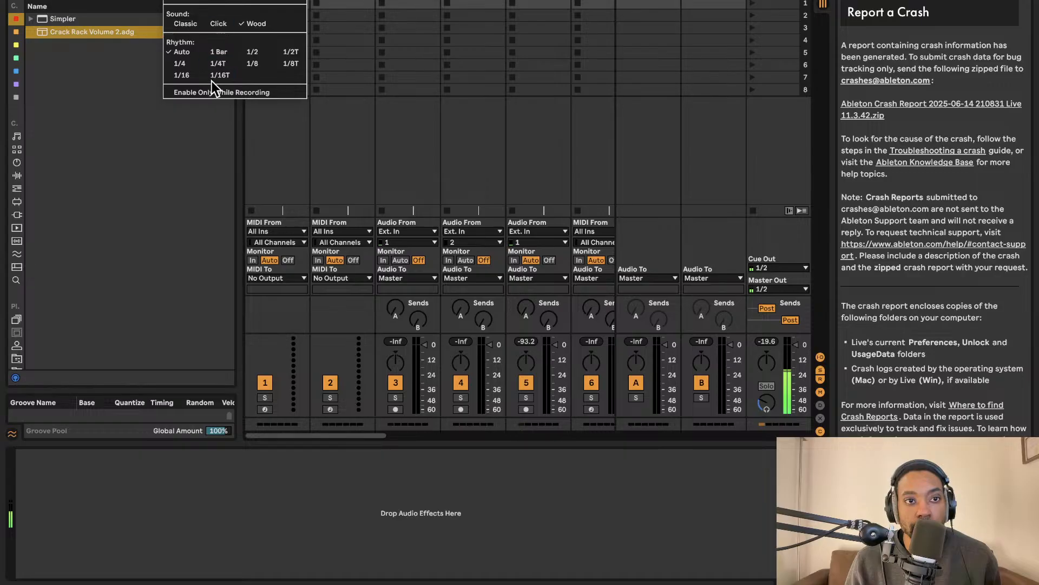
pyautogui.click(147, 1)
pyautogui.click(181, 0)
pyautogui.click(182, 0)
# Look through the Audio, Link/Tempo/MIDI, Record/Warp/Launch and Look/Feel preferences, and close them without changes
pyautogui.press('super+comma')
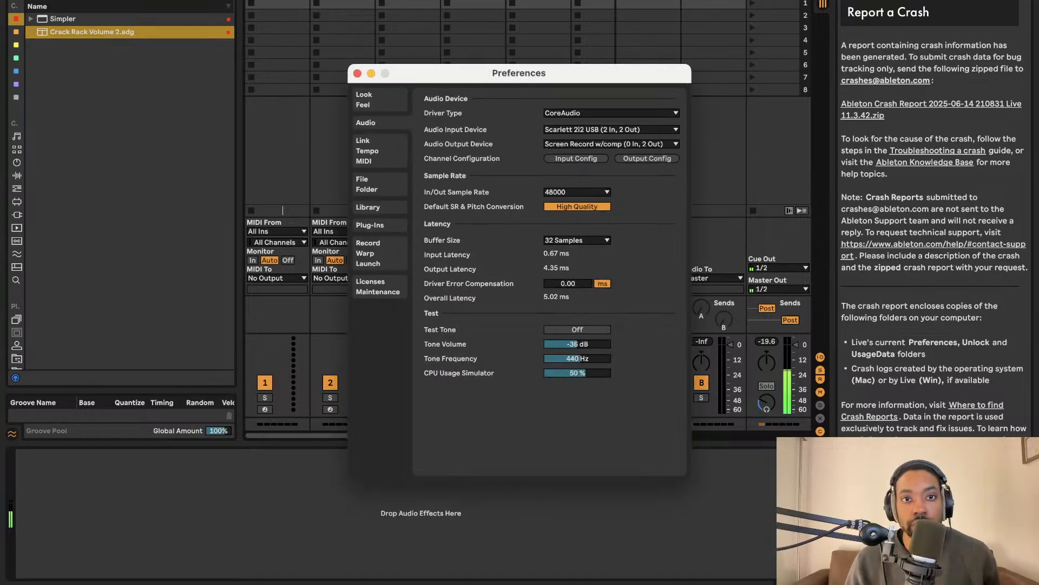
pyautogui.click(393, 159)
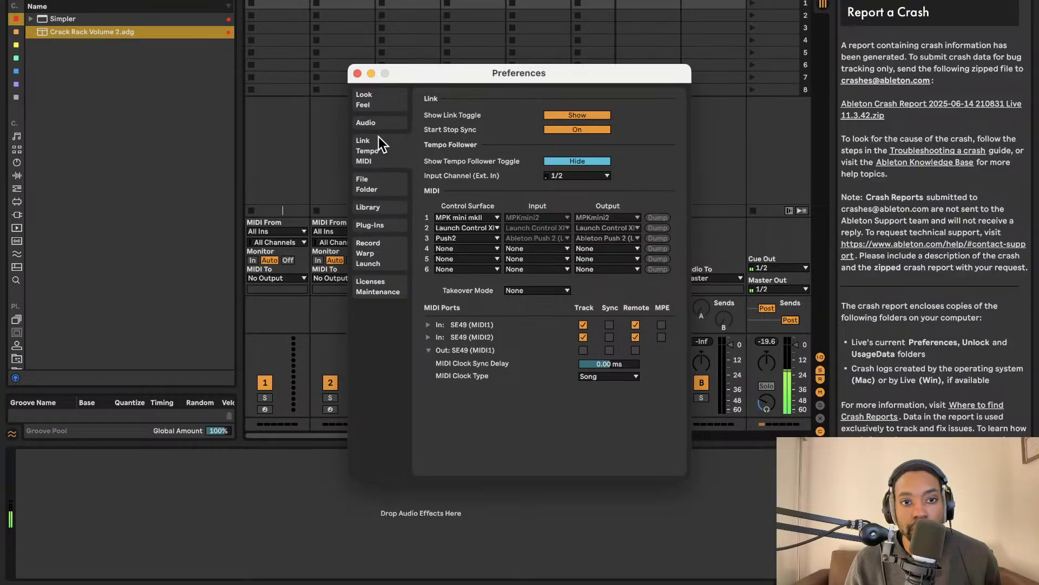
pyautogui.click(373, 249)
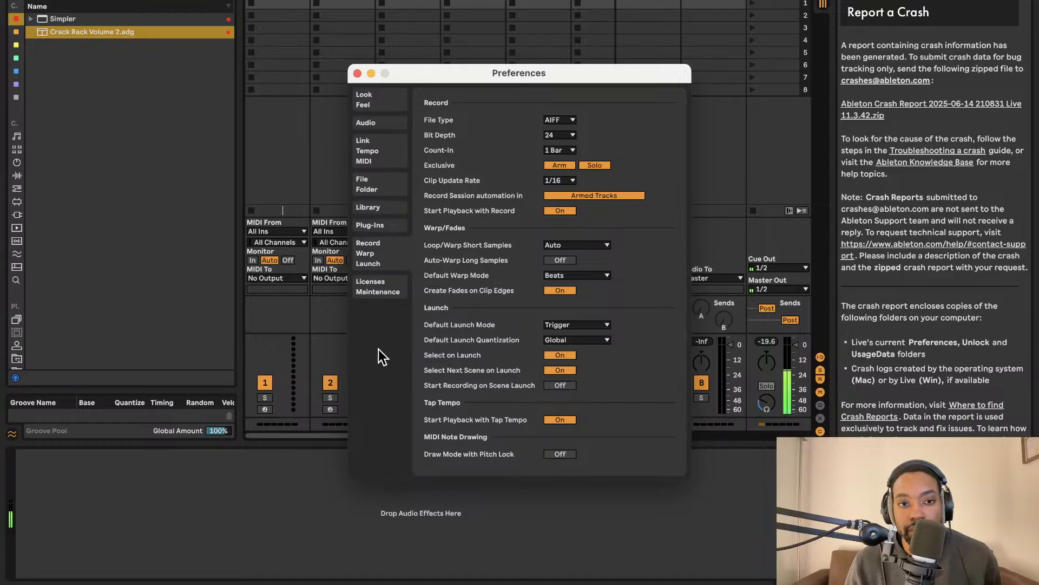
pyautogui.click(372, 288)
pyautogui.click(368, 150)
pyautogui.click(374, 102)
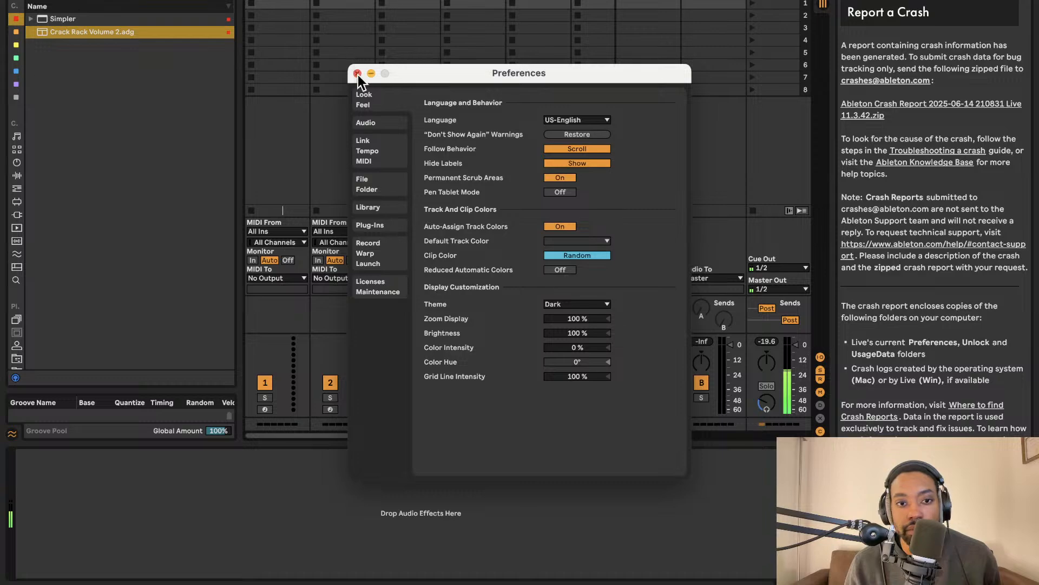
pyautogui.click(374, 145)
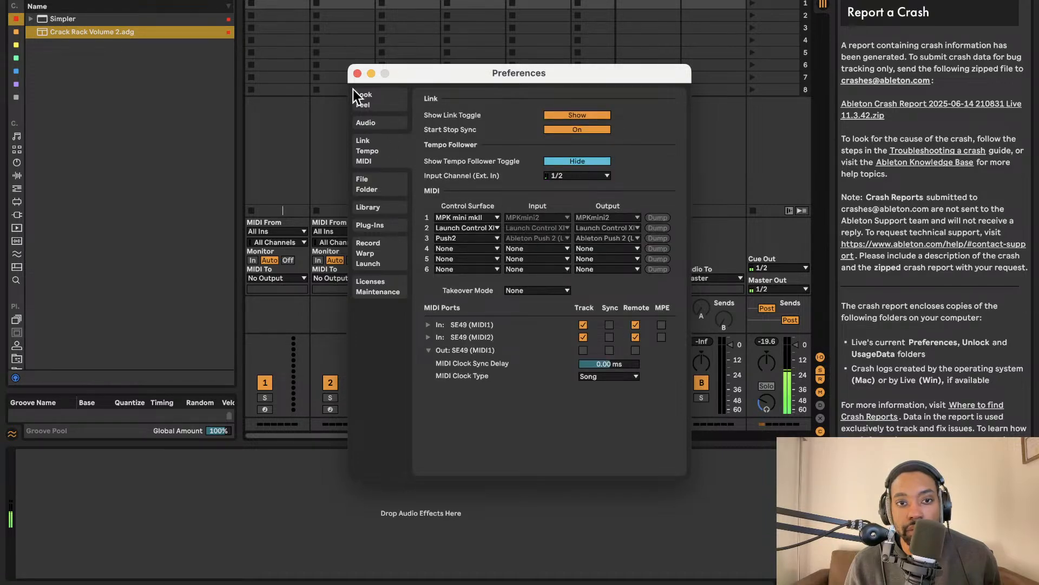
pyautogui.click(356, 74)
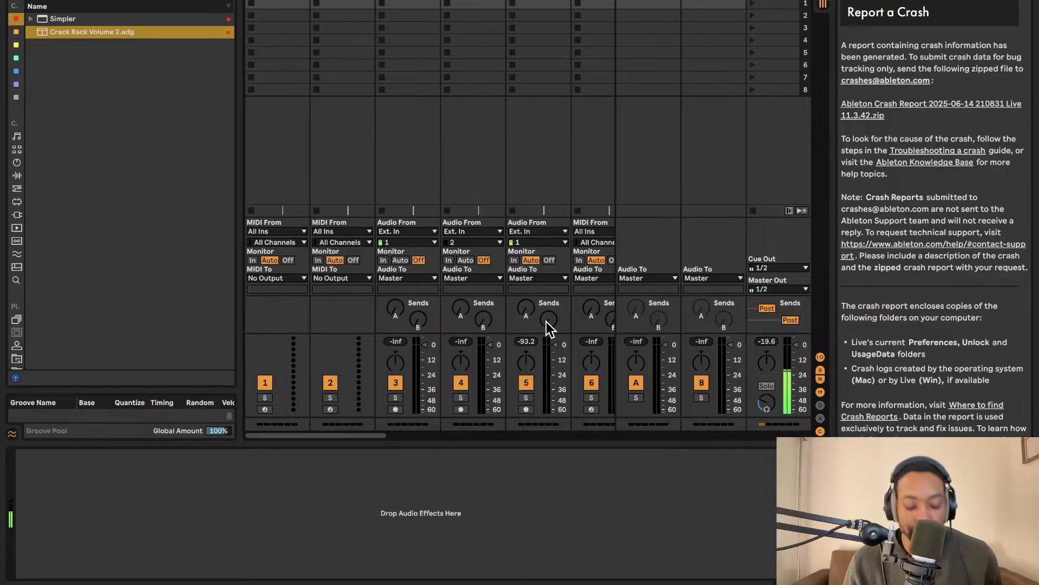
# Return to the Arrangement and create an empty eight-bar MIDI clip on the Crack Rack track from bar 40 to 48
pyautogui.press('Tab')
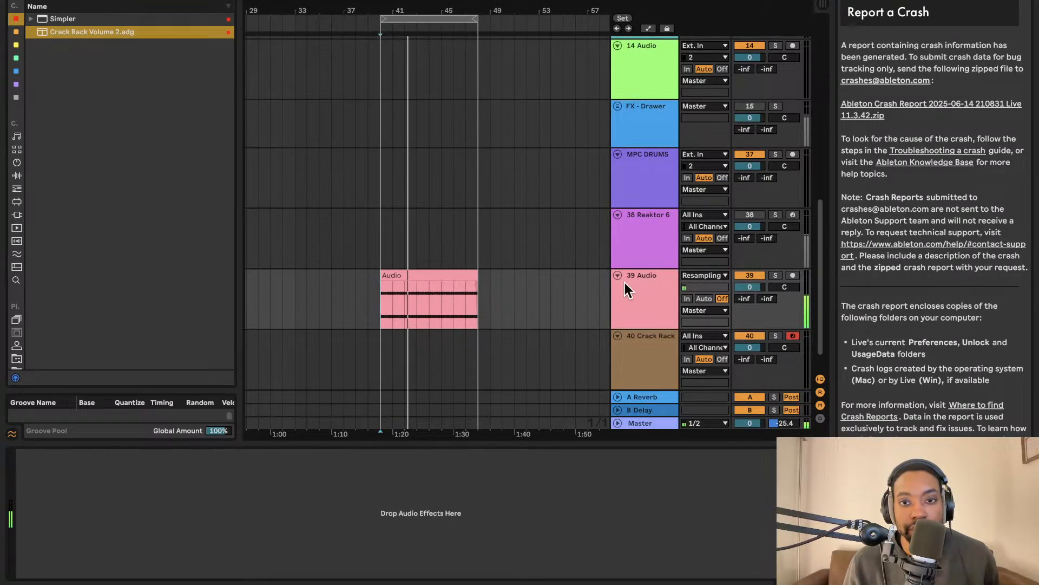
pyautogui.scroll(-1, 623, 335)
pyautogui.click(674, 327)
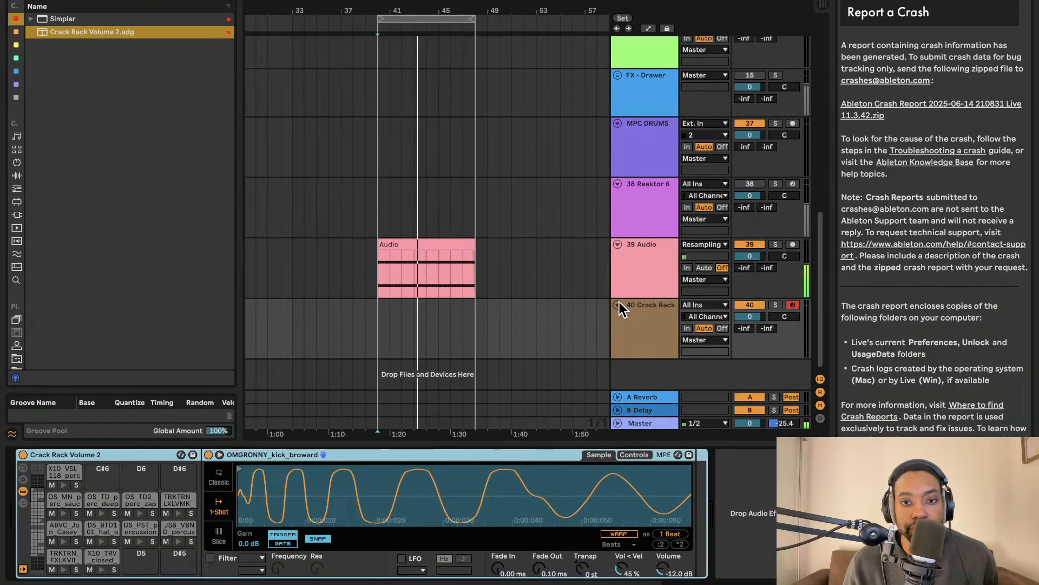
pyautogui.moveTo(380, 325); pyautogui.dragTo(476, 322)
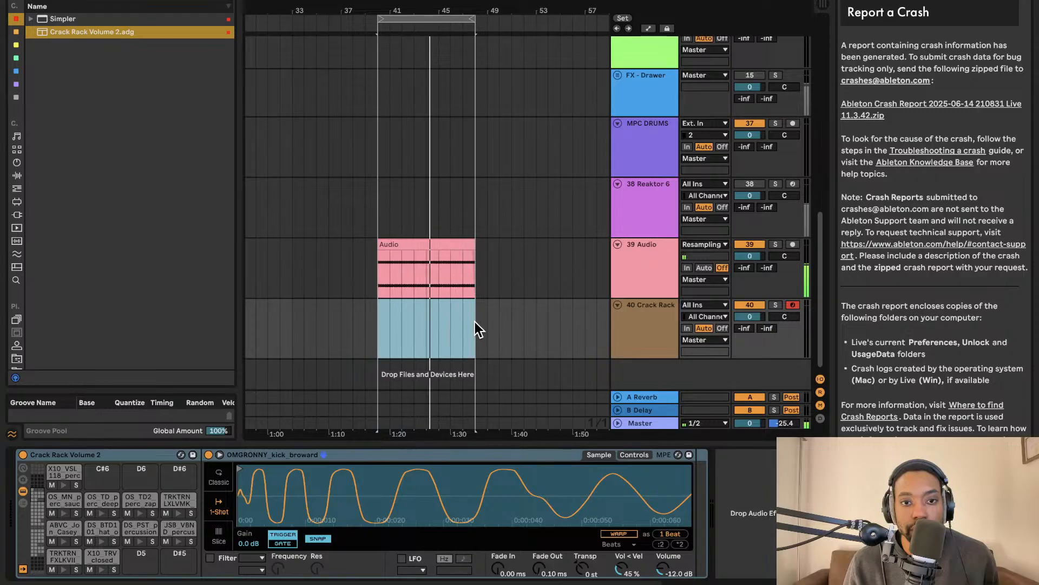
pyautogui.press('super+shift+m')
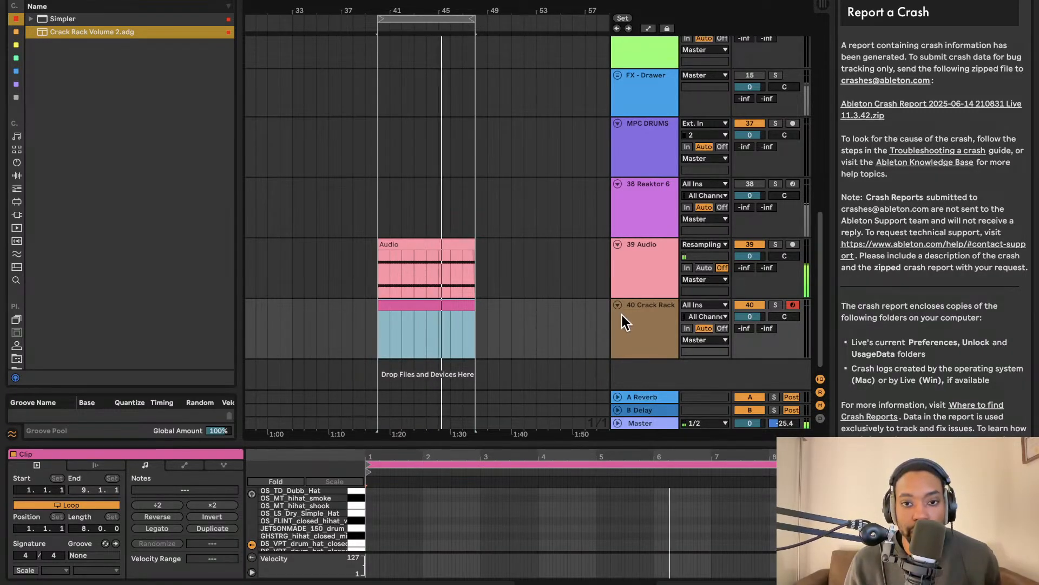
# Enlarge the MIDI clip editor, place a G#3 note on the DECAP closed hat row just after 1.2, and audition it
pyautogui.moveTo(558, 435); pyautogui.dragTo(552, 306)
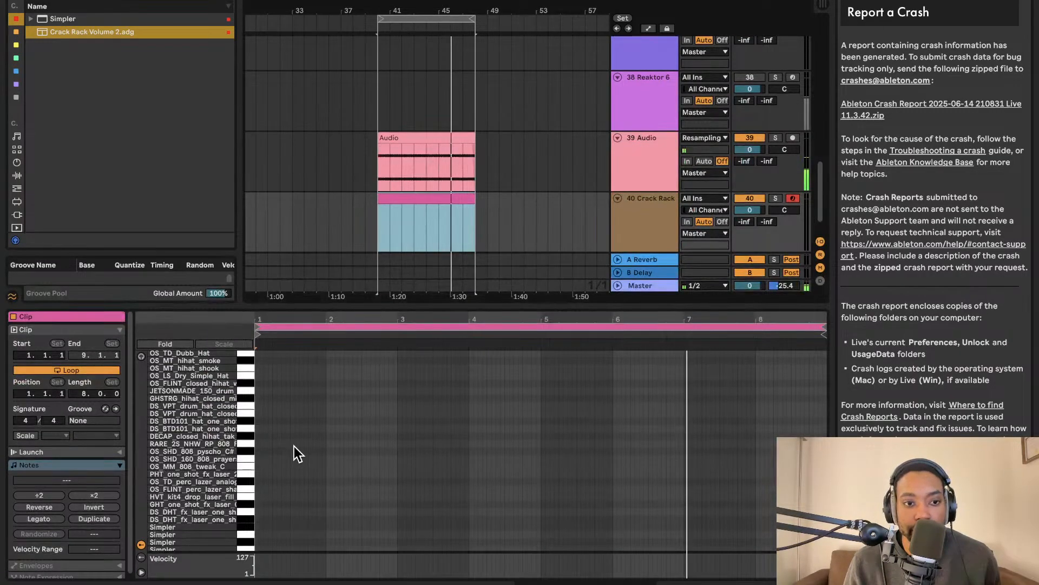
pyautogui.doubleClick(272, 436)
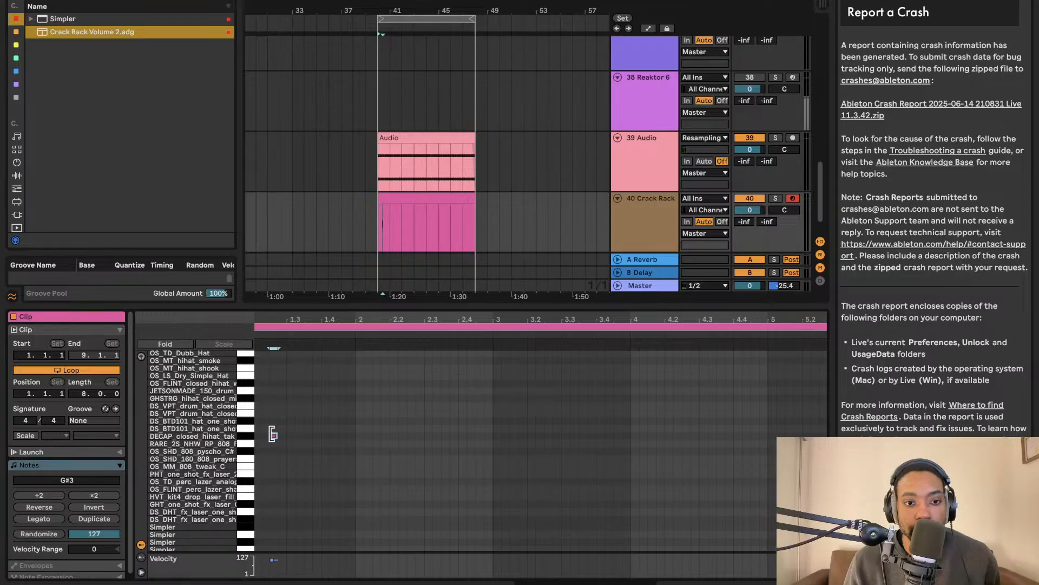
pyautogui.press('space')
pyautogui.press('space')
pyautogui.moveTo(307, 436)
pyautogui.mouseDown()
pyautogui.moveTo(306, 424)
pyautogui.moveTo(306, 434)
pyautogui.mouseUp()
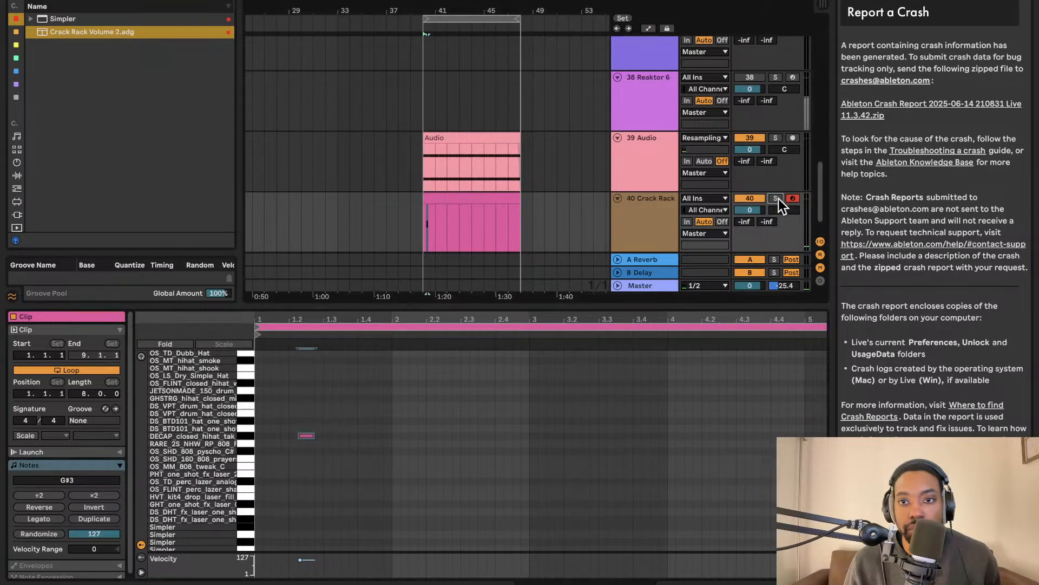
# Lower the Crack Rack track volume to -4.8 dB and delete the G#3 note from the DECAP closed hat row
pyautogui.press('space')
pyautogui.moveTo(759, 210); pyautogui.dragTo(759, 227)
pyautogui.press('space')
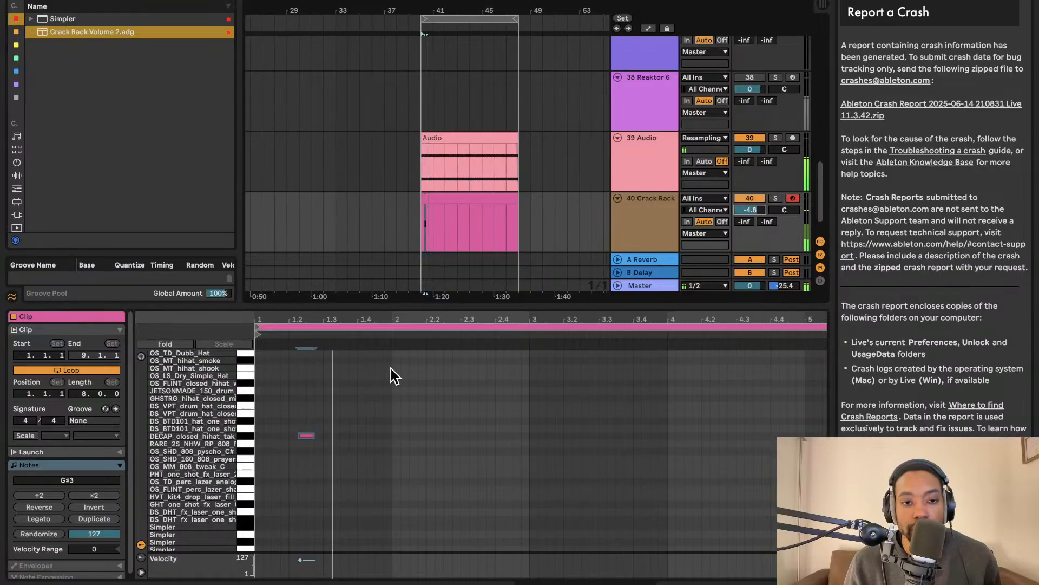
pyautogui.doubleClick(306, 436)
pyautogui.press('space')
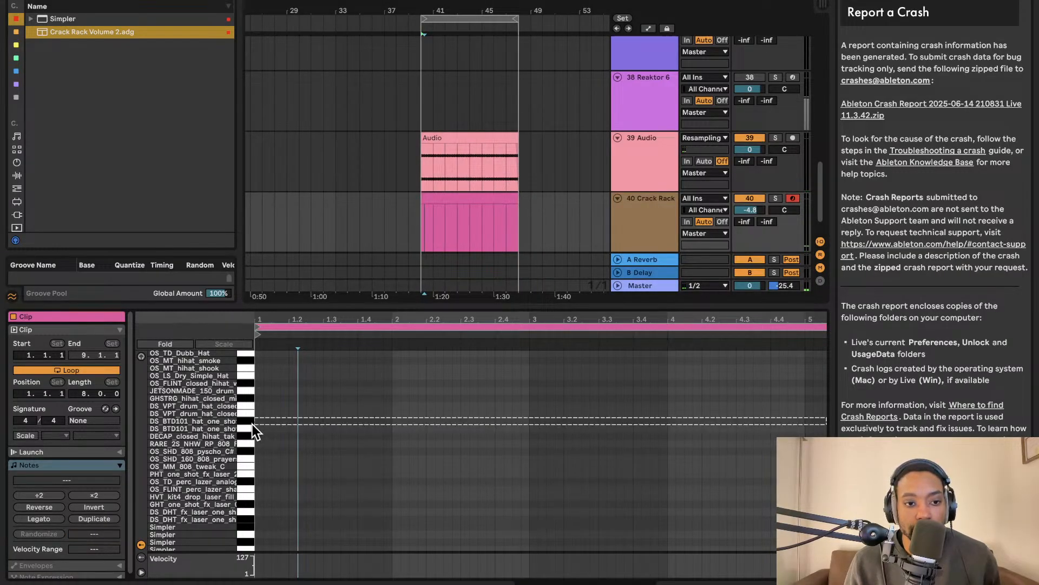
# Try an E5 note on the ABVC Jon Casey percussion row just before 1.2, and delete it
pyautogui.scroll(-3, 249, 476)
pyautogui.scroll(9, 249, 485)
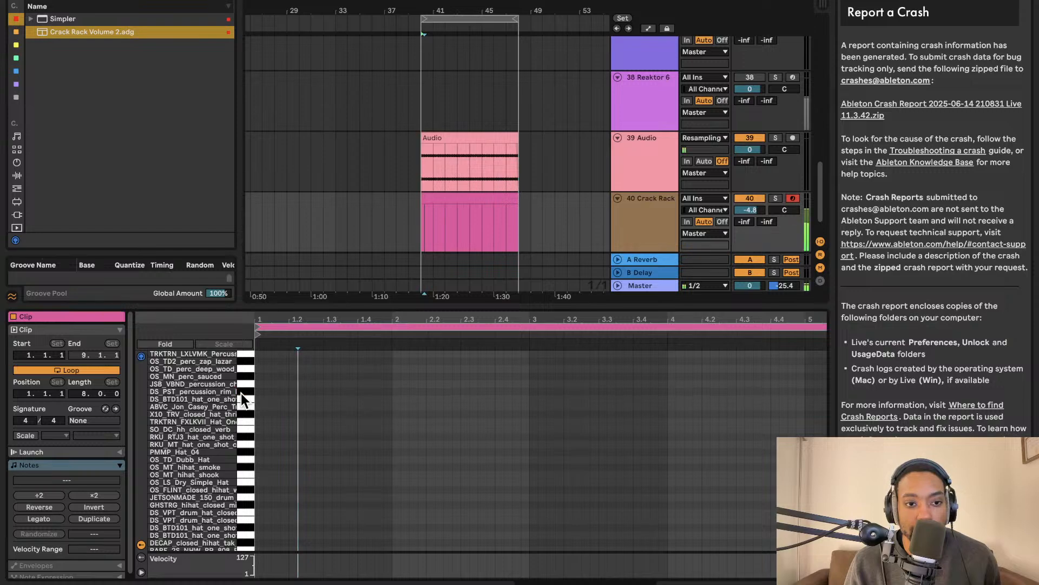
pyautogui.press('space')
pyautogui.doubleClick(319, 399)
pyautogui.moveTo(318, 398); pyautogui.dragTo(285, 406)
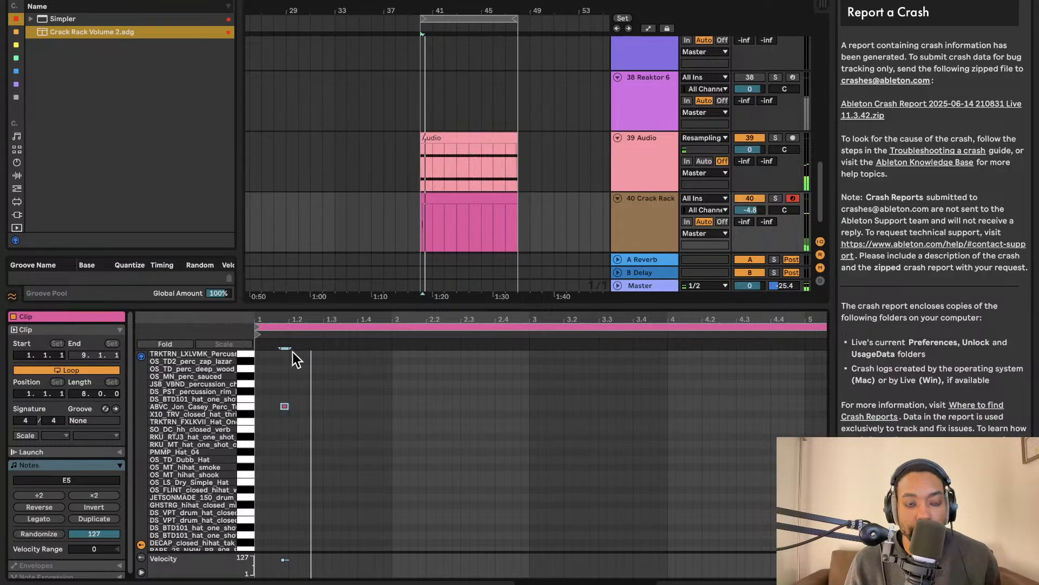
pyautogui.press('Delete')
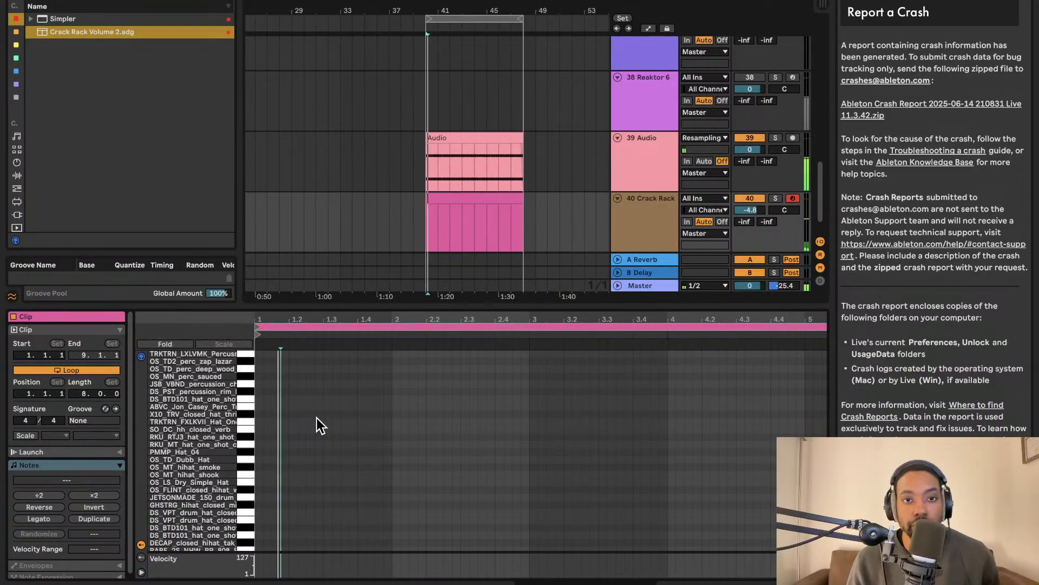
# Try a note on a DS_VPT closed hat row near the clip's start, remove it, and audition nearby hat sounds
pyautogui.scroll(-3, 236, 456)
pyautogui.scroll(-4, 235, 456)
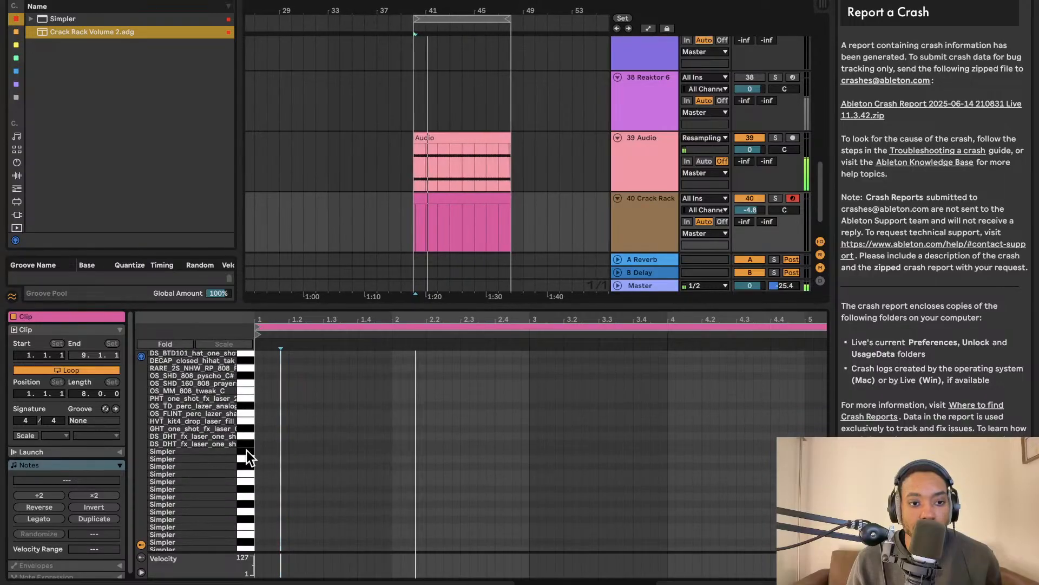
pyautogui.scroll(3, 250, 440)
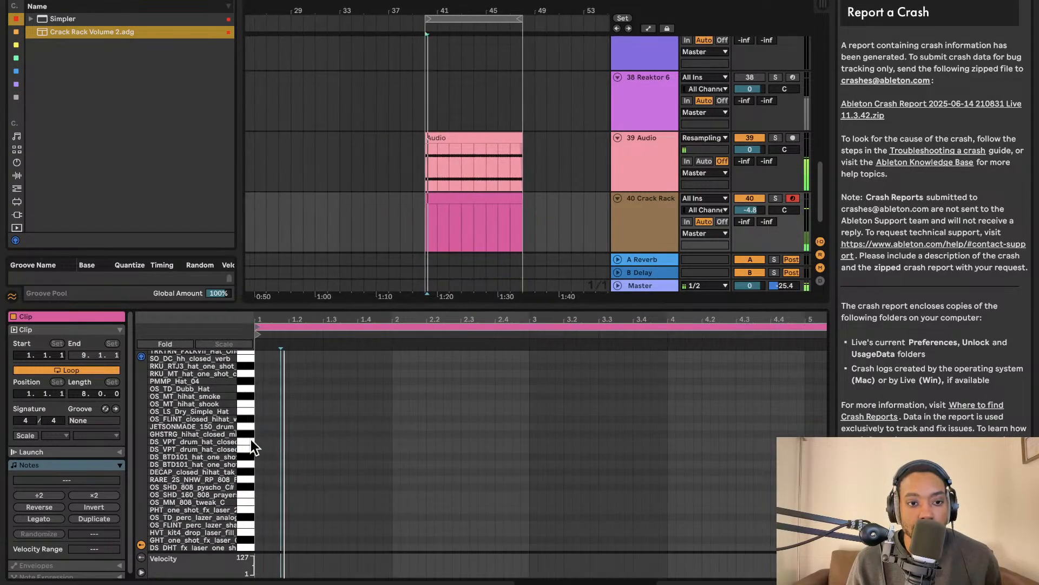
pyautogui.doubleClick(267, 441)
pyautogui.moveTo(270, 441); pyautogui.dragTo(288, 442)
pyautogui.doubleClick(276, 442)
pyautogui.press('space')
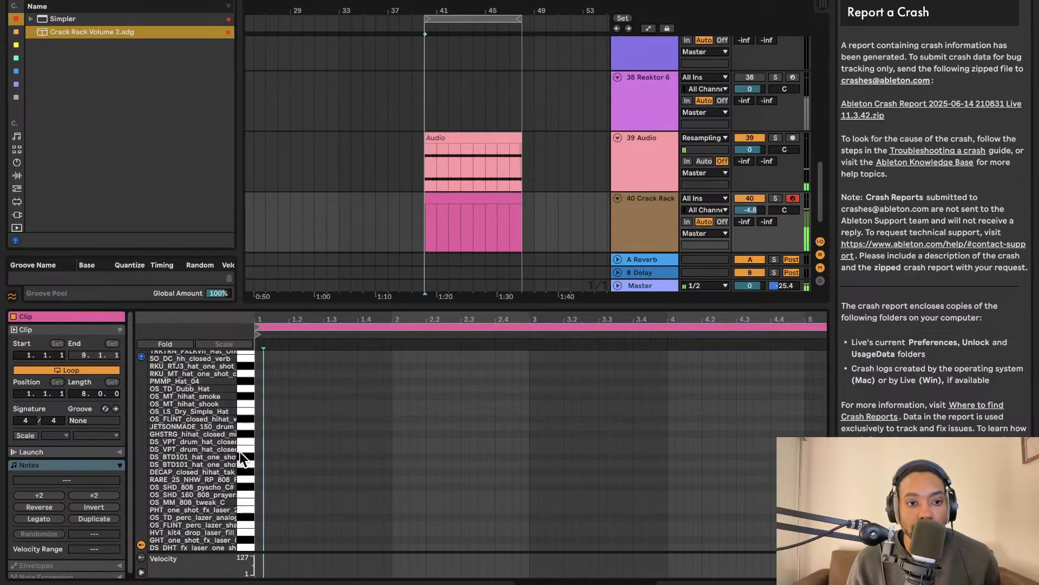
pyautogui.press('space')
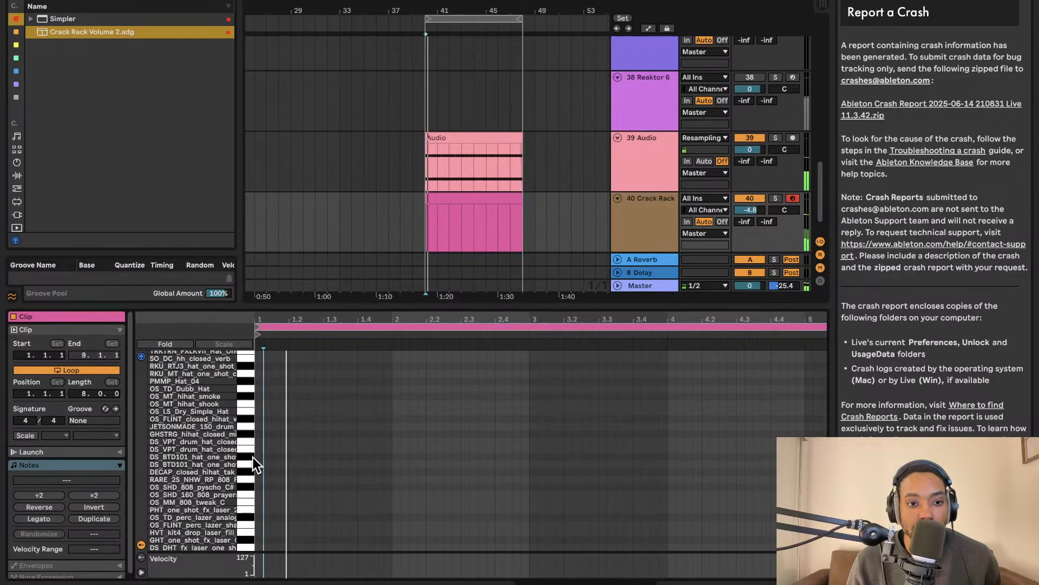
# Add a hi-hat note and move it to D#4 on the OS_FLINT closed hihat row at the clip's start
pyautogui.doubleClick(301, 412)
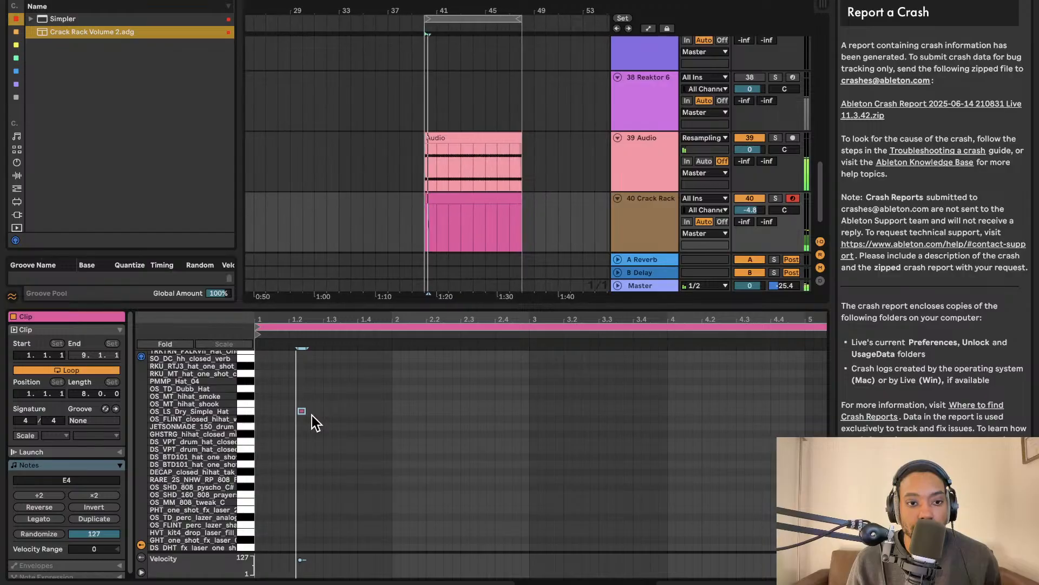
pyautogui.moveTo(302, 413); pyautogui.dragTo(318, 413)
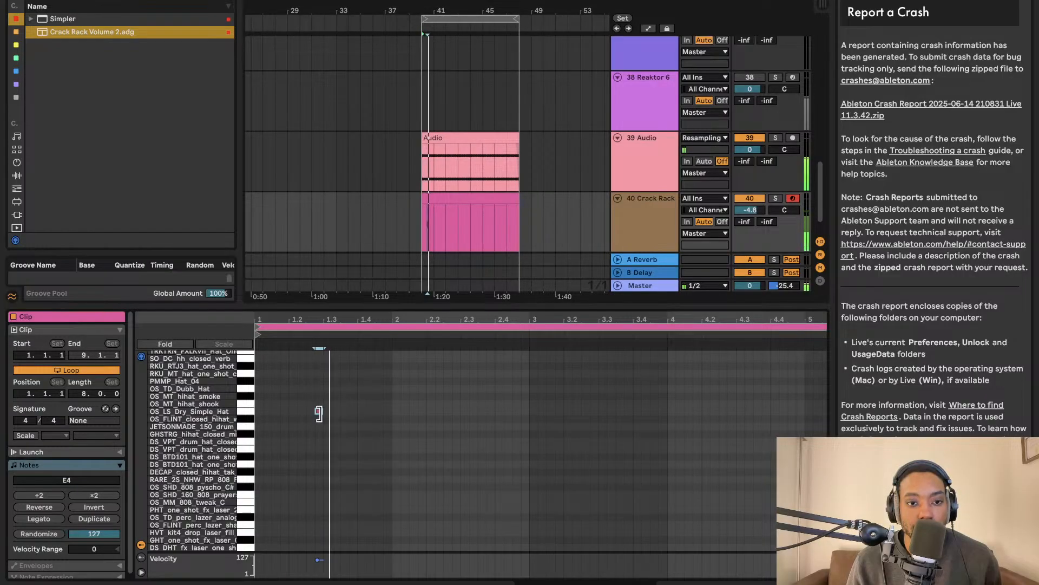
pyautogui.scroll(3, 291, 411)
pyautogui.press('space')
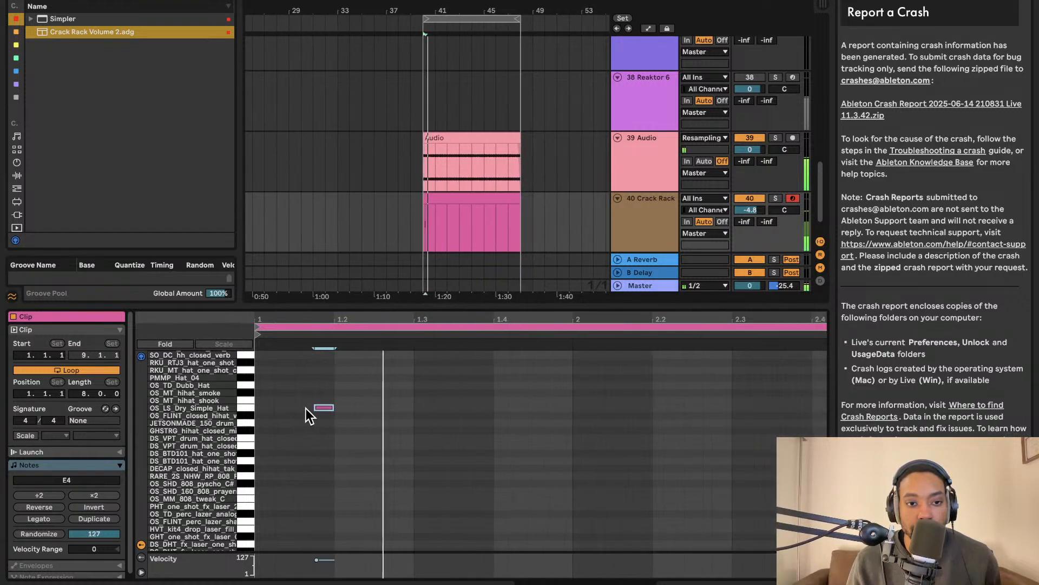
pyautogui.scroll(-1, 307, 408)
pyautogui.press('space')
pyautogui.moveTo(311, 405); pyautogui.dragTo(274, 408)
pyautogui.scroll(-2, 287, 408)
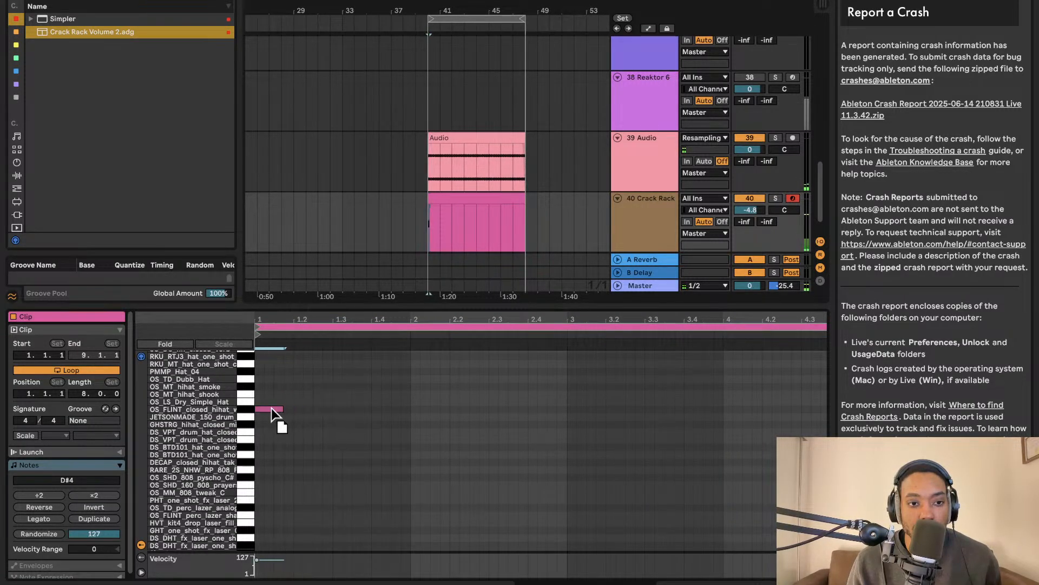
# Place a G5 note on the JSB_VBND percussion row at 1.2 and shorten the opening D#4 hat note
pyautogui.scroll(5, 255, 403)
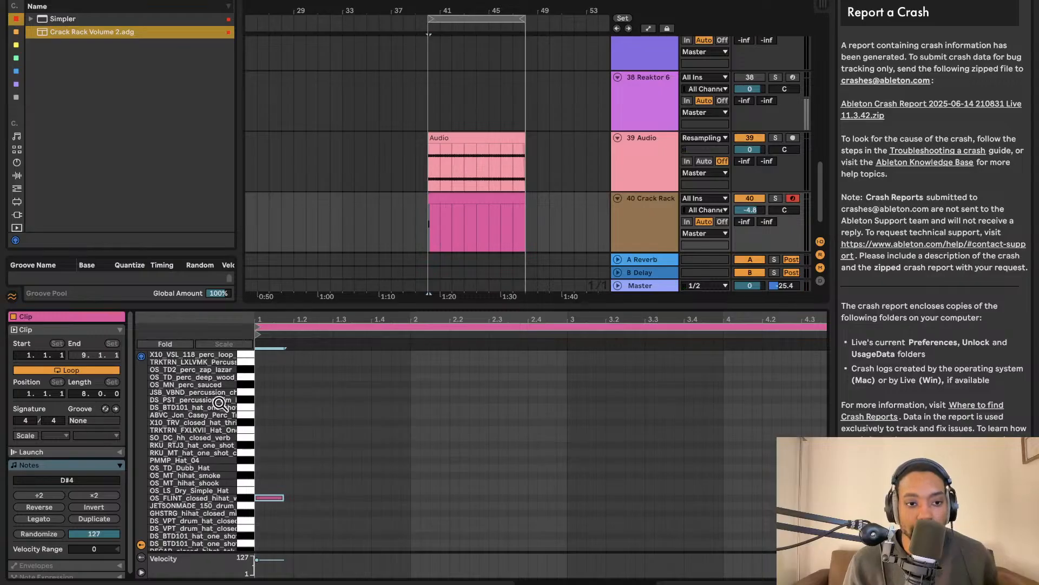
pyautogui.press('space')
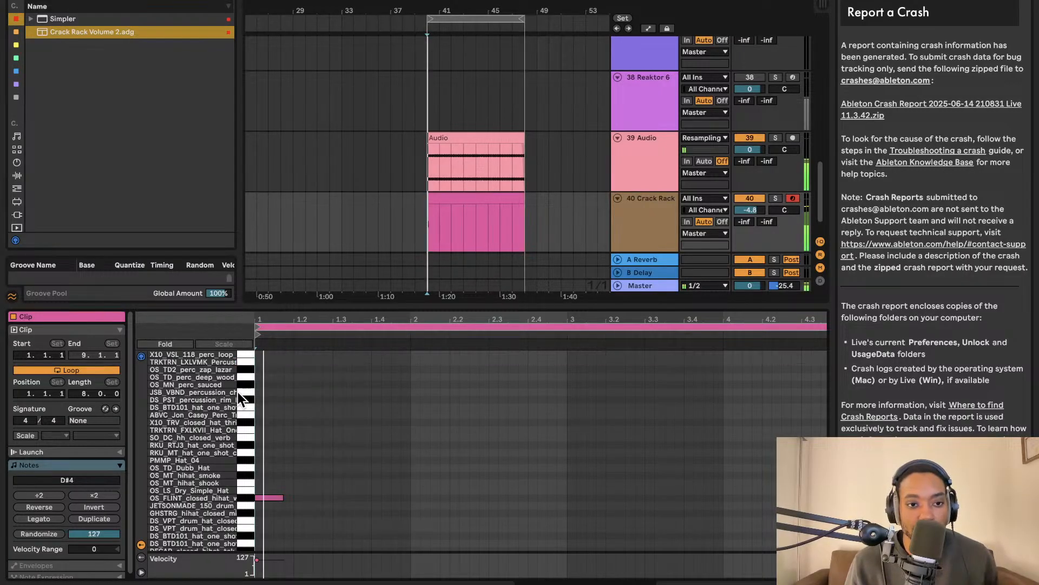
pyautogui.doubleClick(268, 392)
pyautogui.press('+')
pyautogui.moveTo(278, 392)
pyautogui.mouseDown()
pyautogui.moveTo(336, 393)
pyautogui.moveTo(321, 394)
pyautogui.mouseUp()
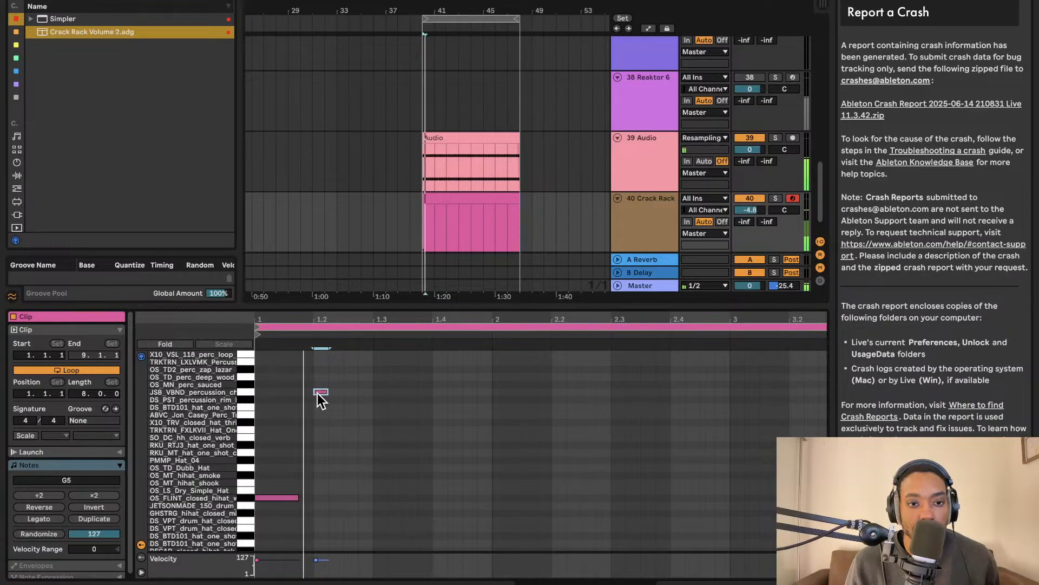
pyautogui.moveTo(298, 498); pyautogui.dragTo(283, 498)
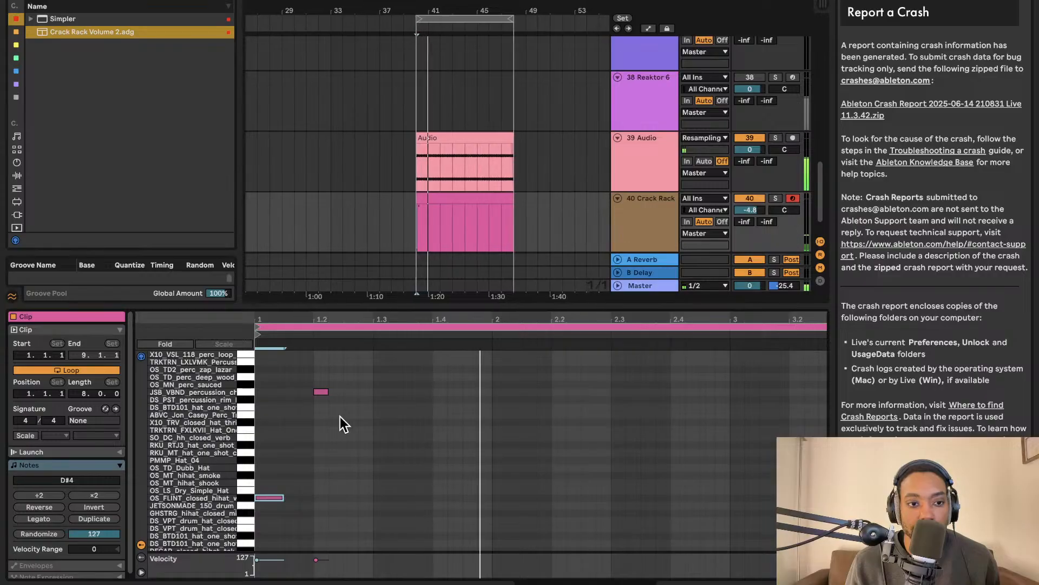
# Place a C#5 note on the X10_TRV closed hat row one sixteenth before 1.2 and duplicate it into four consecutive notes
pyautogui.click(255, 428)
pyautogui.press('space')
pyautogui.hscroll(-1, 273, 411)
pyautogui.click(244, 428)
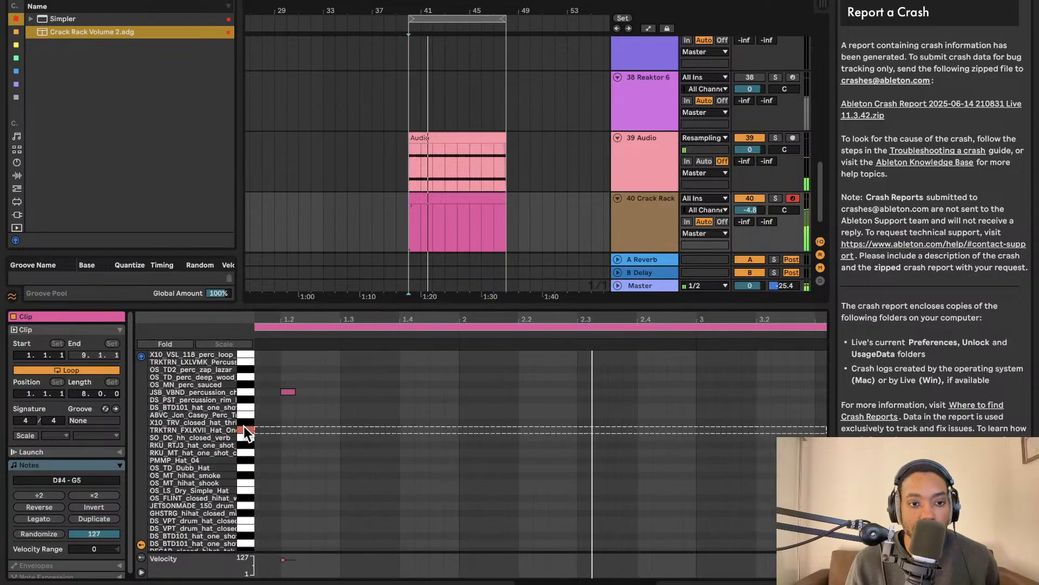
pyautogui.click(245, 428)
pyautogui.press('space')
pyautogui.doubleClick(271, 422)
pyautogui.scroll(3, 279, 424)
pyautogui.scroll(-1, 276, 426)
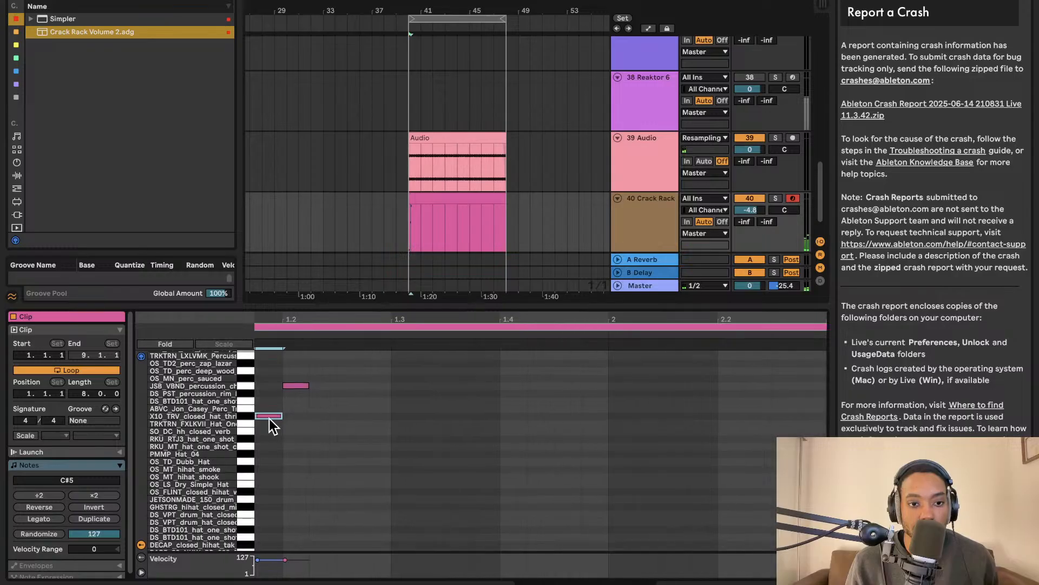
pyautogui.press('super+d')
pyautogui.press('space')
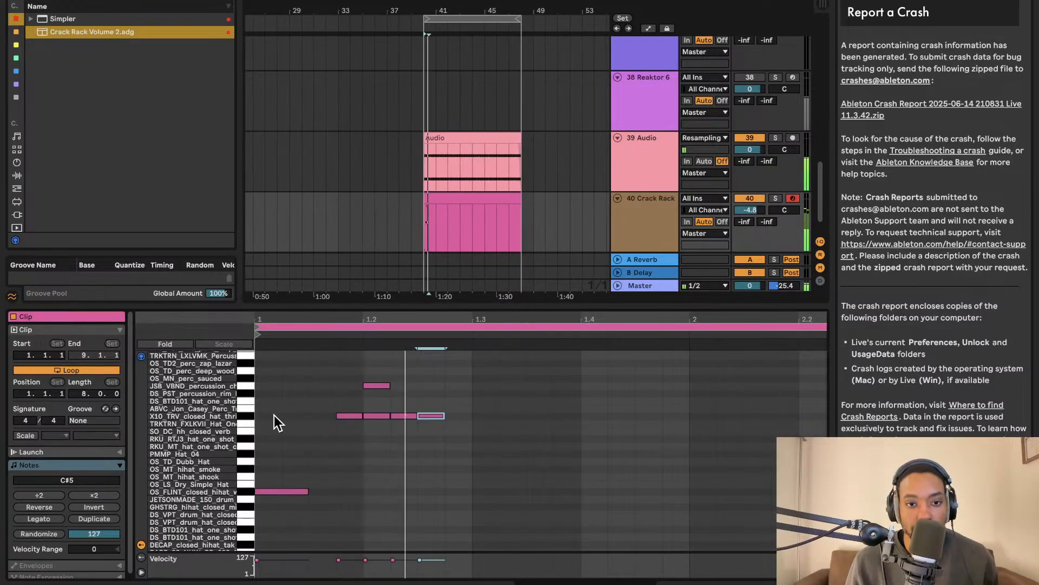
# Add three consecutive C5 notes on the TRKTRN_FXLKVII hat row directly after the four C#5 notes
pyautogui.scroll(-5, 357, 462)
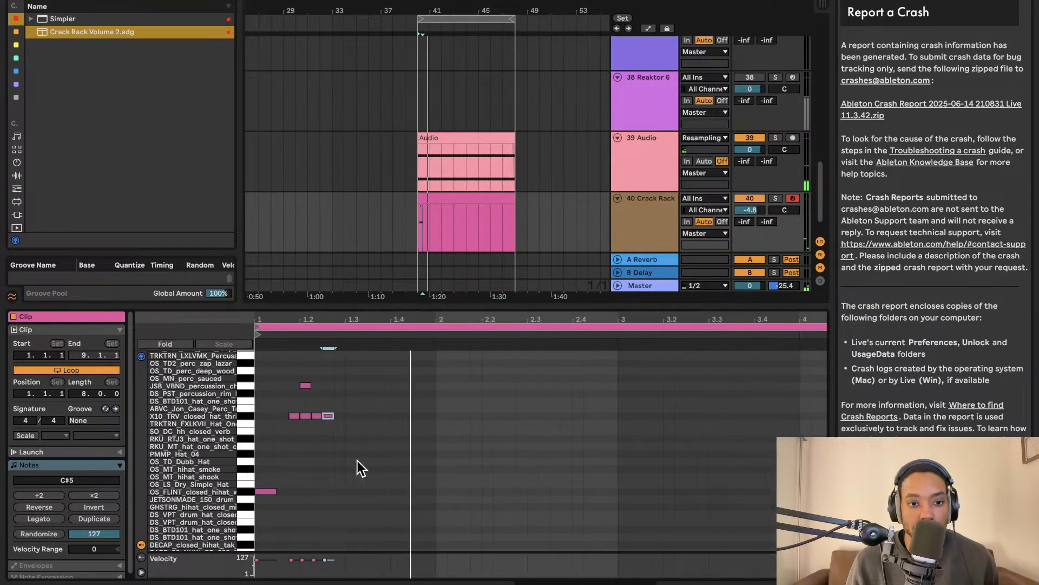
pyautogui.doubleClick(358, 430)
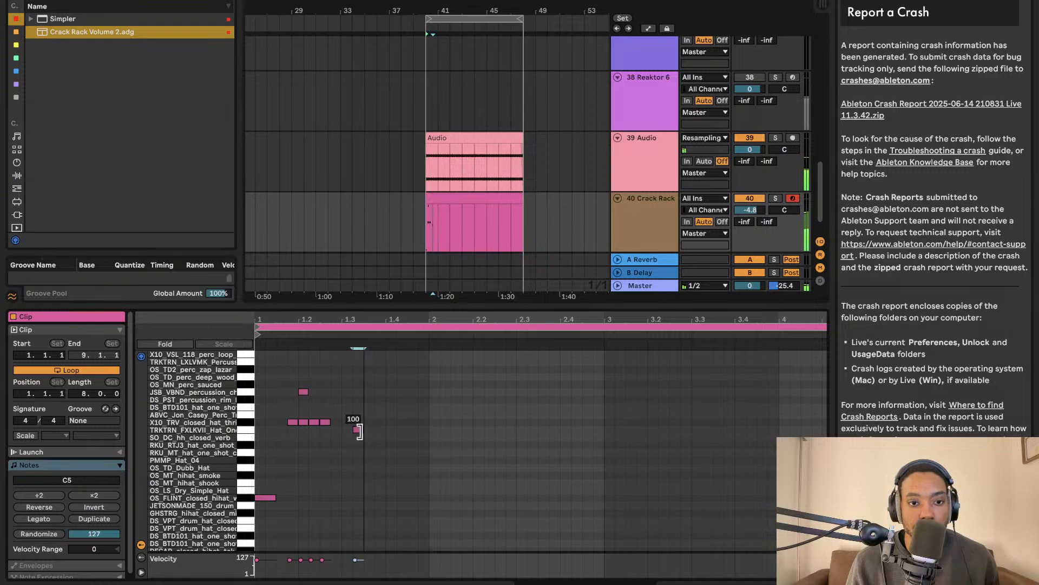
pyautogui.moveTo(358, 431); pyautogui.dragTo(340, 431)
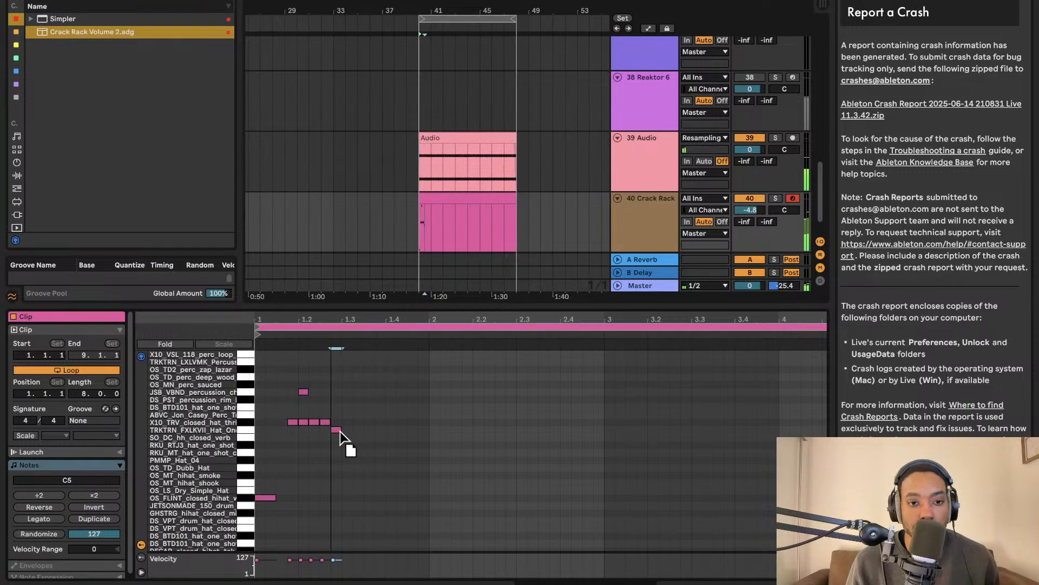
pyautogui.doubleClick(350, 430)
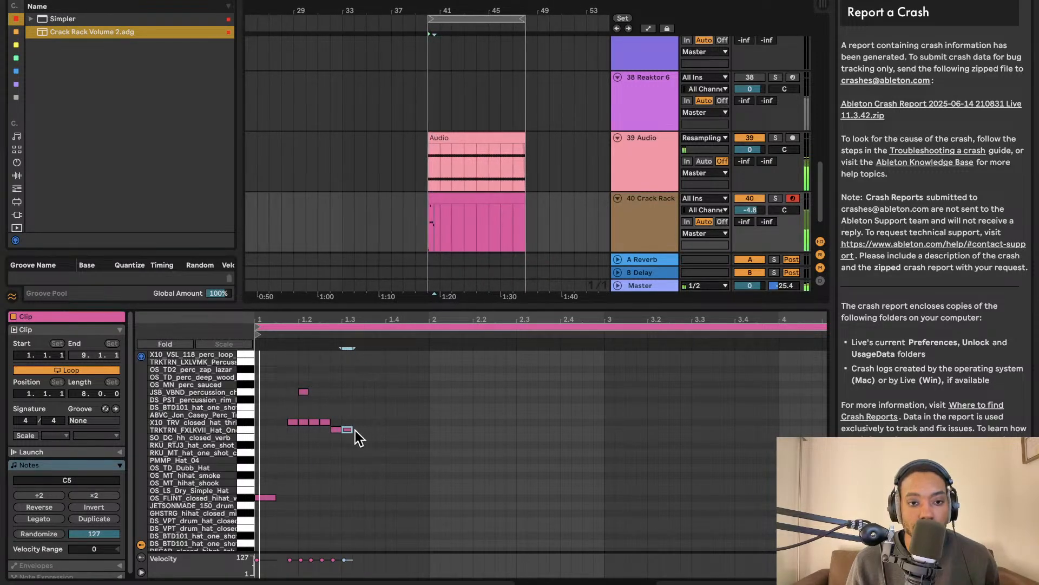
pyautogui.doubleClick(360, 429)
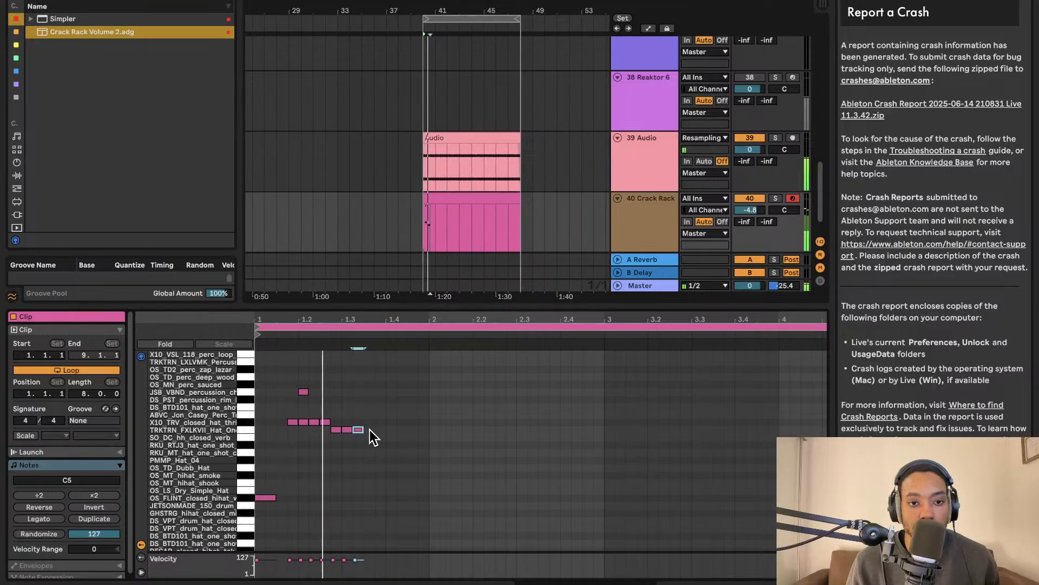
# Add a G5 note on the JSB_VBND percussion row at 1.4 and two C#5 closed hat notes leading up to it
pyautogui.doubleClick(377, 423)
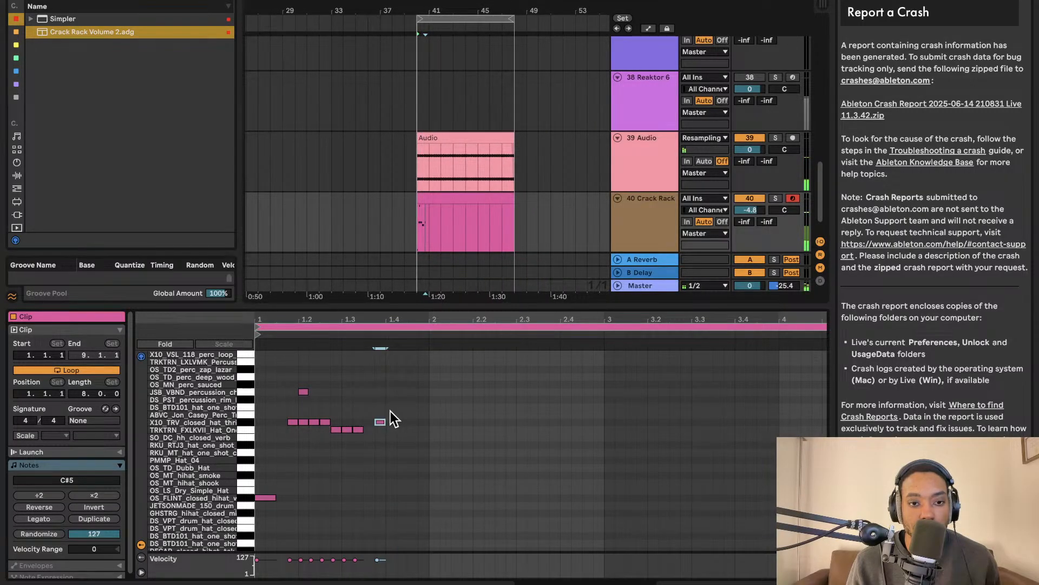
pyautogui.moveTo(381, 423); pyautogui.dragTo(394, 393)
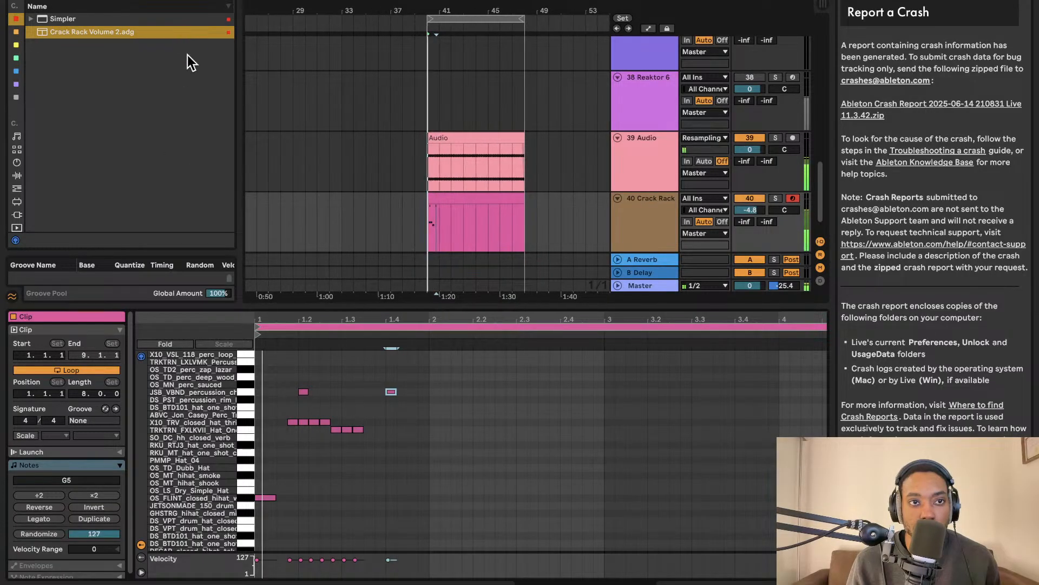
pyautogui.doubleClick(371, 429)
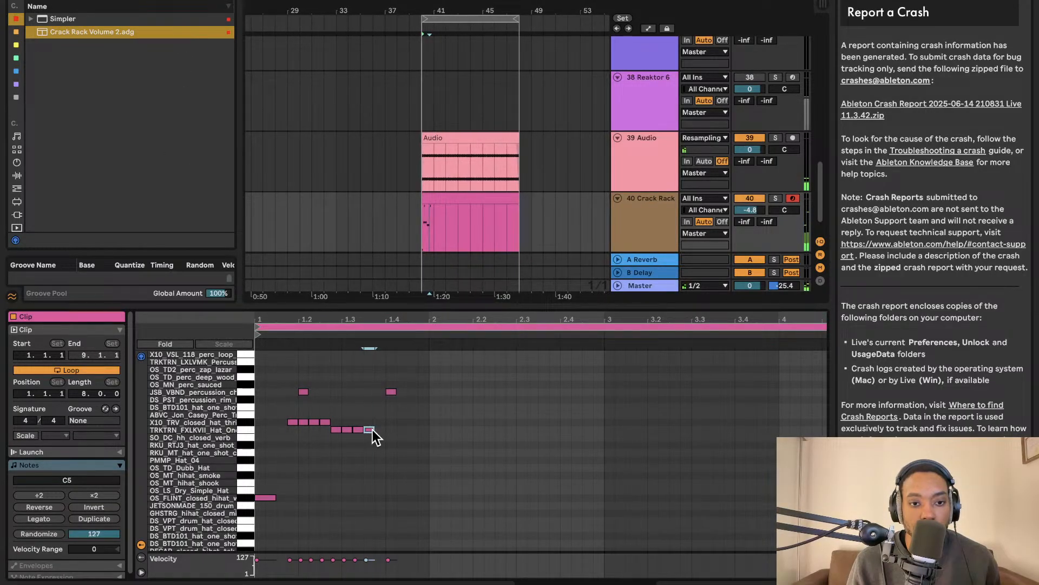
pyautogui.moveTo(377, 425)
pyautogui.mouseDown()
pyautogui.moveTo(392, 426)
pyautogui.moveTo(369, 424)
pyautogui.mouseUp()
pyautogui.press('space')
pyautogui.doubleClick(380, 425)
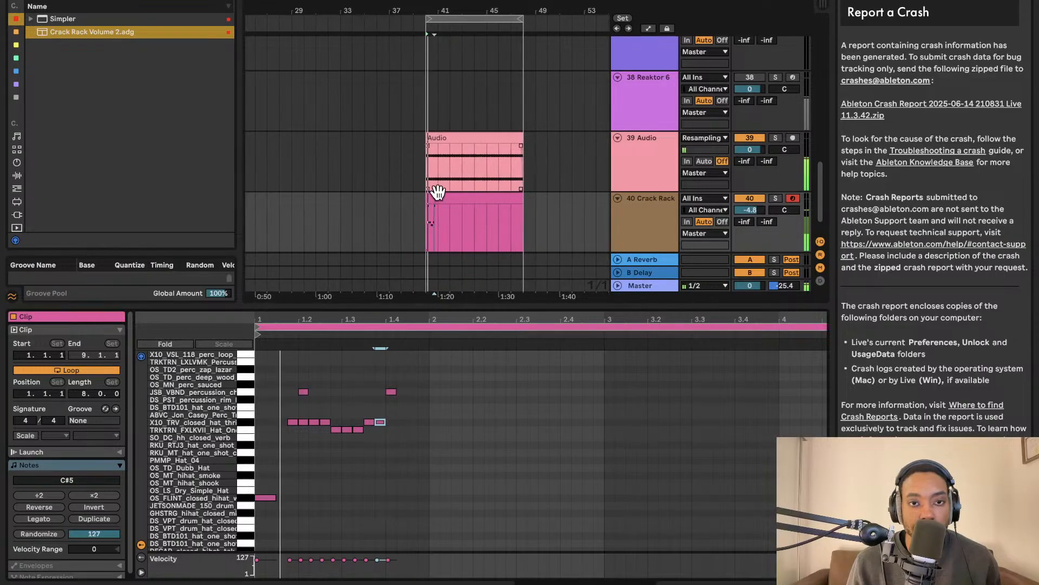
# Shorten the Crack Rack clip to one bar and duplicate it to fill bars 40 to 48
pyautogui.moveTo(513, 199); pyautogui.dragTo(437, 201)
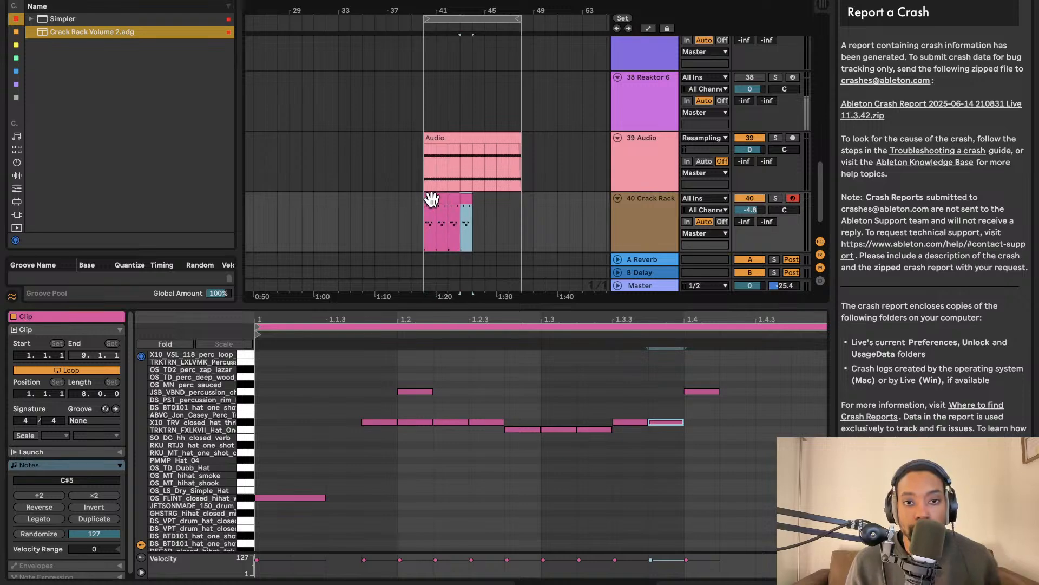
pyautogui.hscroll(2, 450, 222)
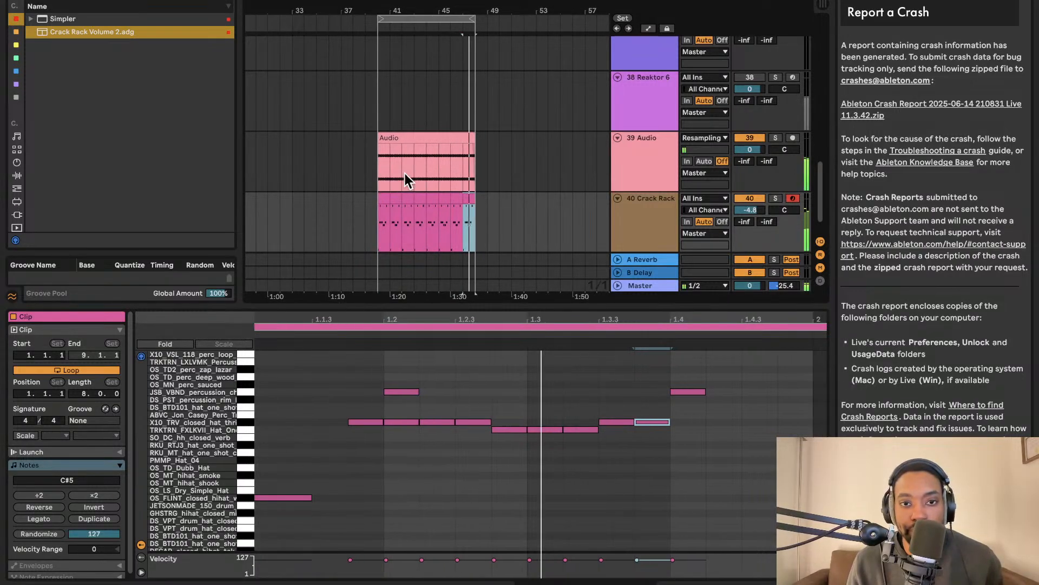
pyautogui.scroll(-2, 405, 184)
pyautogui.scroll(2, 404, 184)
pyautogui.scroll(4, 404, 184)
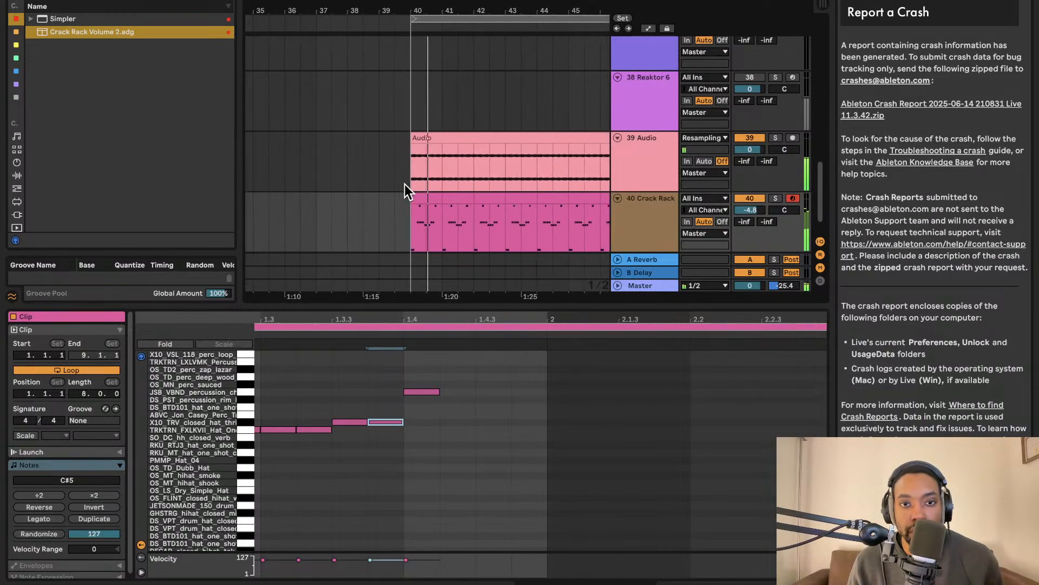
pyautogui.scroll(-2, 405, 184)
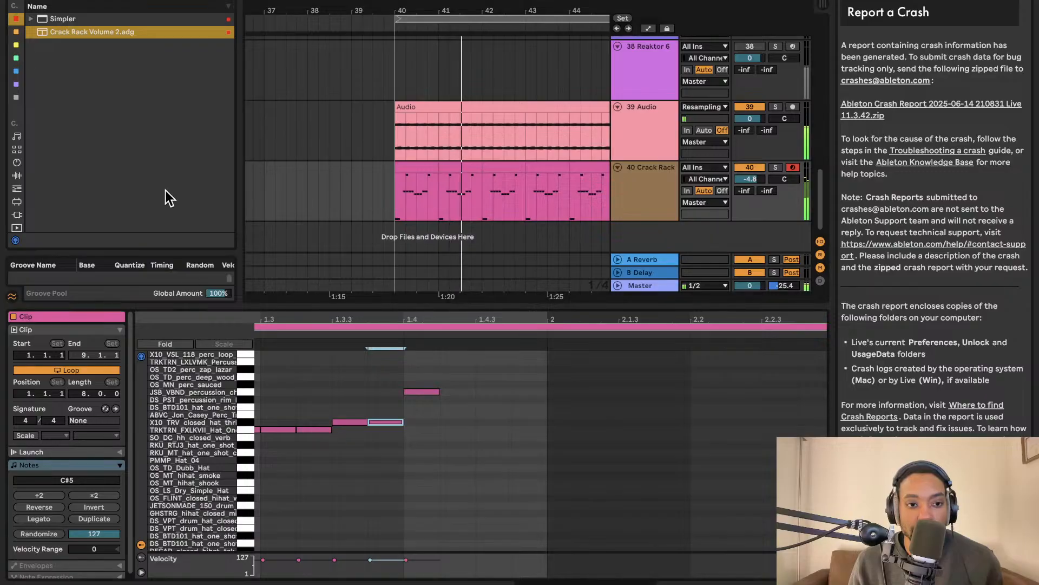
# Add a C#0 note on the TRKTRN_ATS kick row at 1.1.3 in the bar 47 clip and lower the Crack Rack track volume to -11.4
pyautogui.click(242, 482)
pyautogui.scroll(-8, 244, 497)
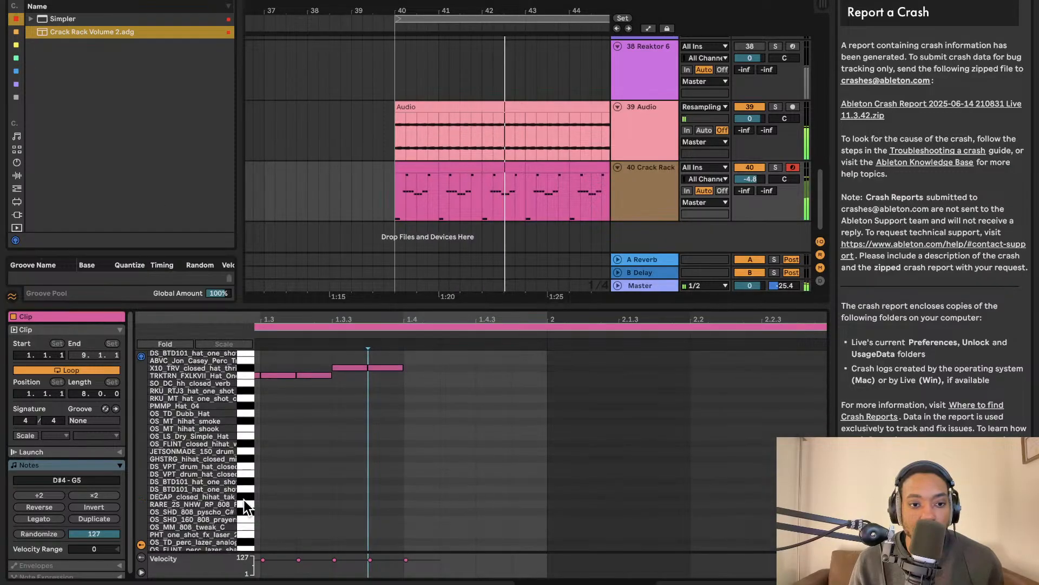
pyautogui.scroll(-4, 243, 476)
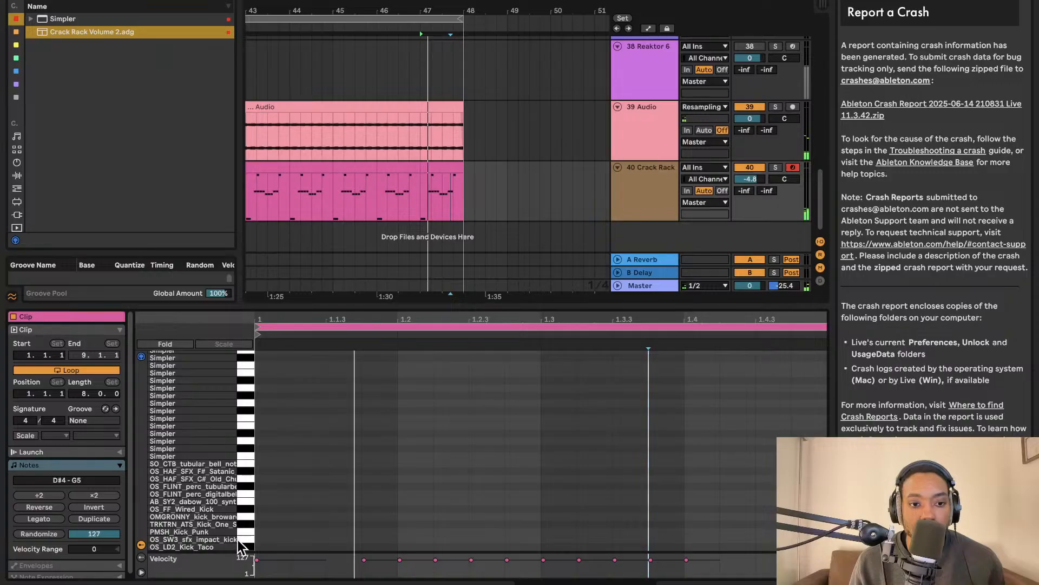
pyautogui.doubleClick(341, 524)
pyautogui.moveTo(758, 188)
pyautogui.mouseDown()
pyautogui.moveTo(754, 213)
pyautogui.moveTo(750, 186)
pyautogui.mouseUp()
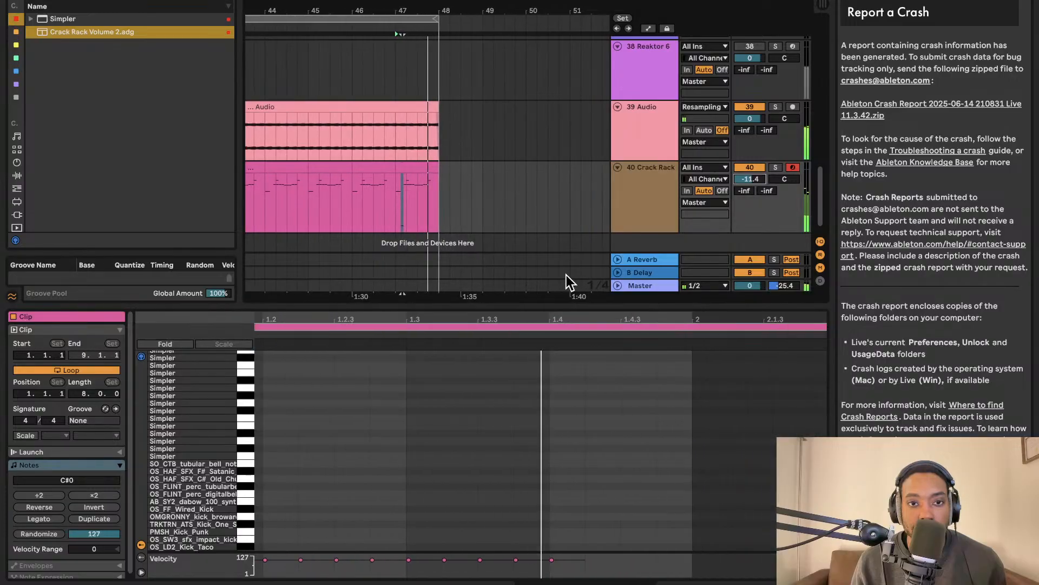
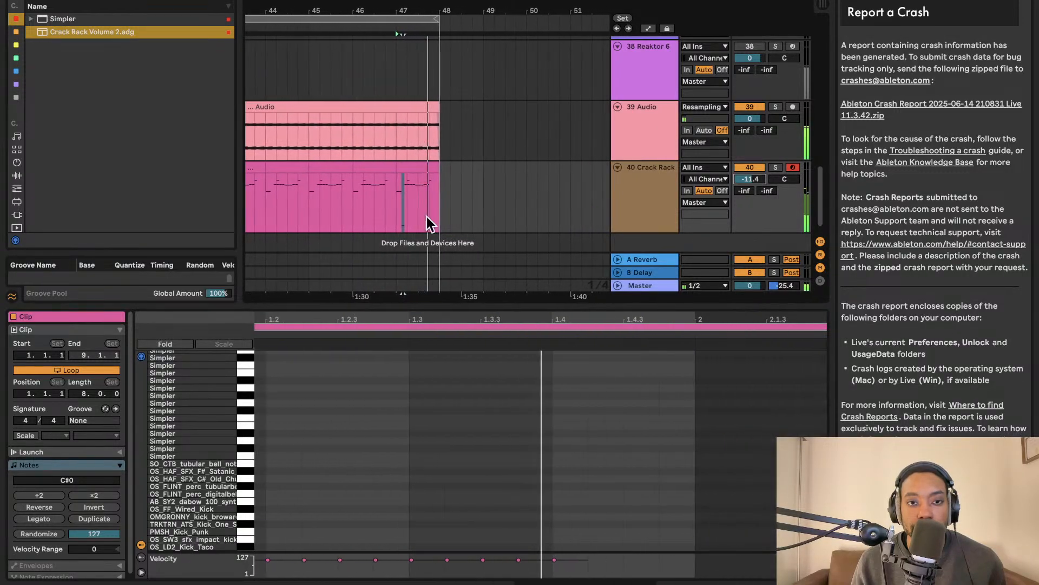
# Duplicate the Crack Rack clip at bar 40 bar by bar up to bar 48, replacing the clip that contains the kick note
pyautogui.click(405, 169)
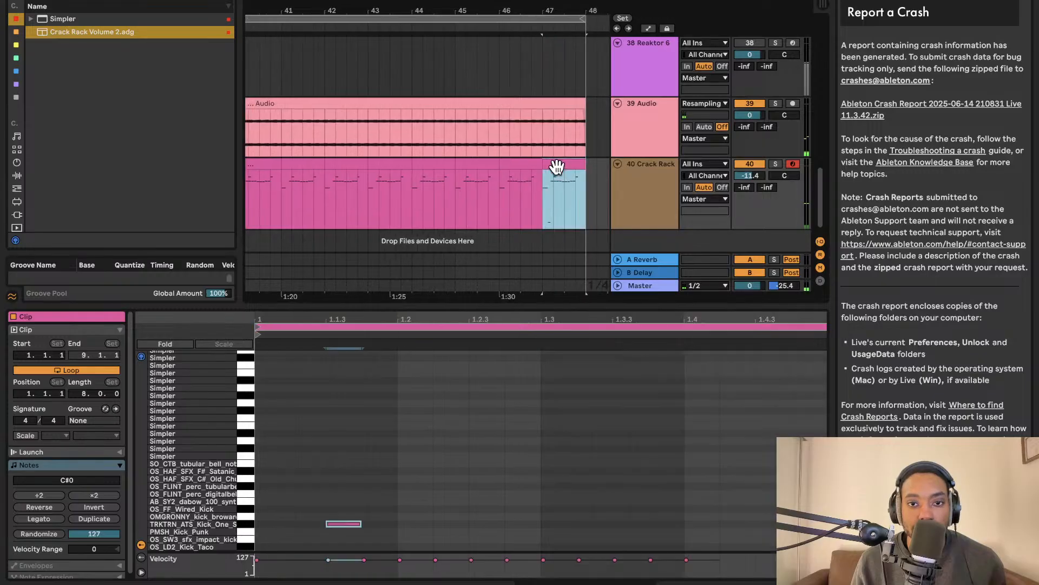
pyautogui.hscroll(-3, 349, 206)
pyautogui.click(378, 168)
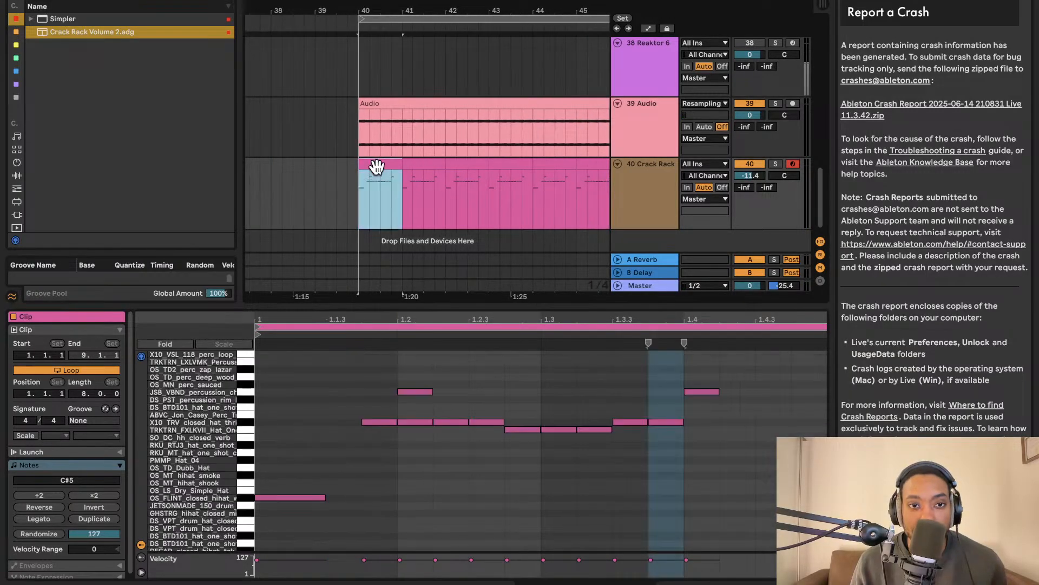
pyautogui.press('Right')
pyautogui.press('Right')
pyautogui.press('Right')
pyautogui.press('Right')
pyautogui.press('Right')
pyautogui.press('Right')
pyautogui.press('Right')
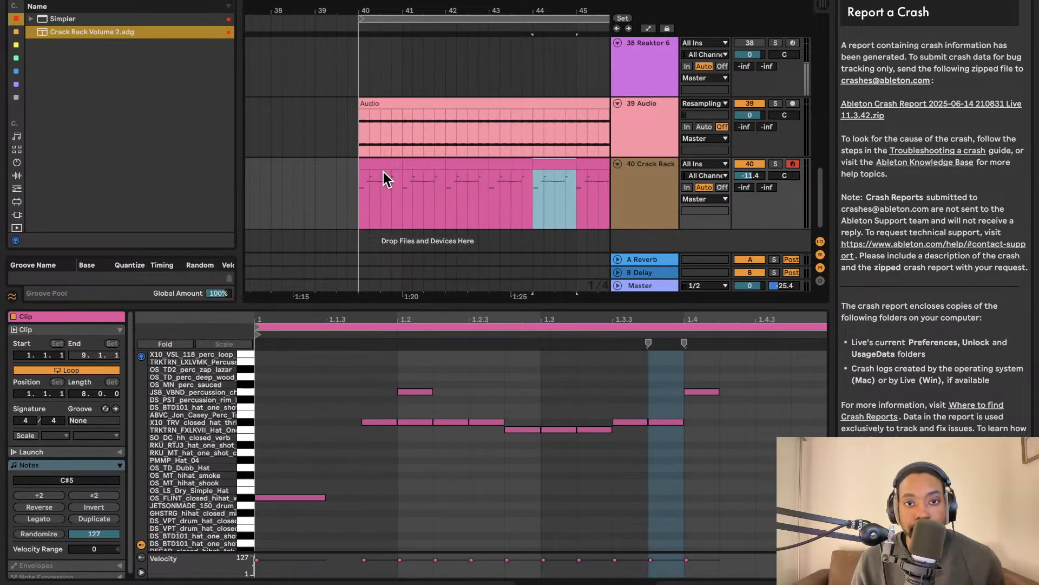
pyautogui.hscroll(-5, 387, 173)
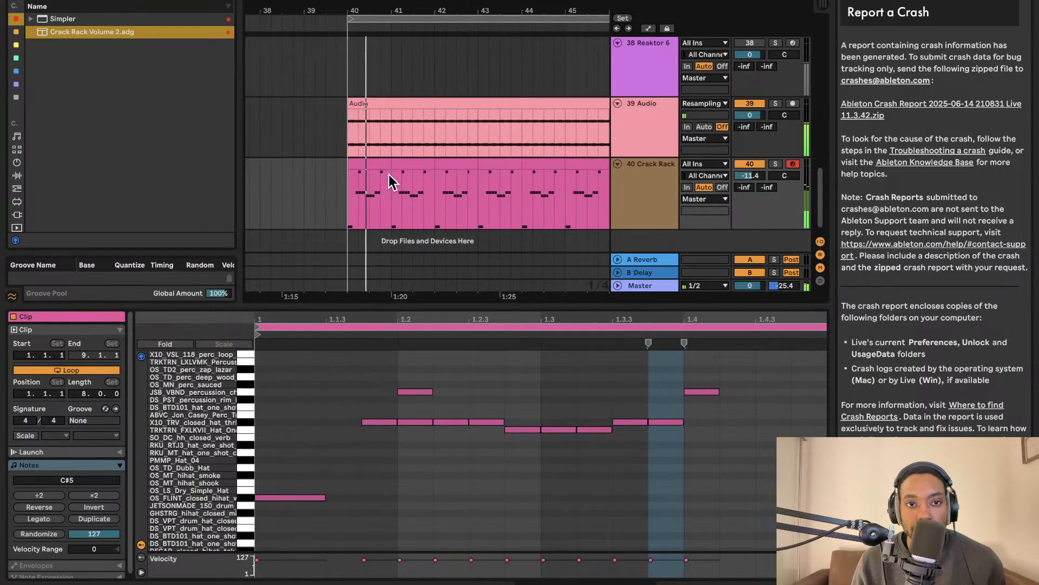
# Select the D#4 OS_FLINT closed hat note at the start of the first clip and play the pattern from there
pyautogui.click(284, 492)
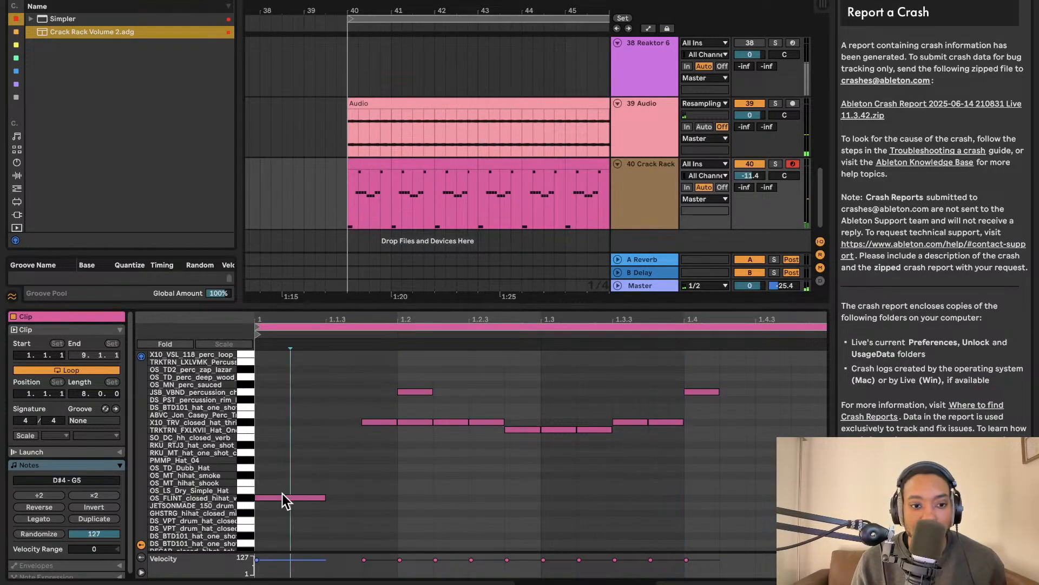
pyautogui.click(278, 494)
pyautogui.press('space')
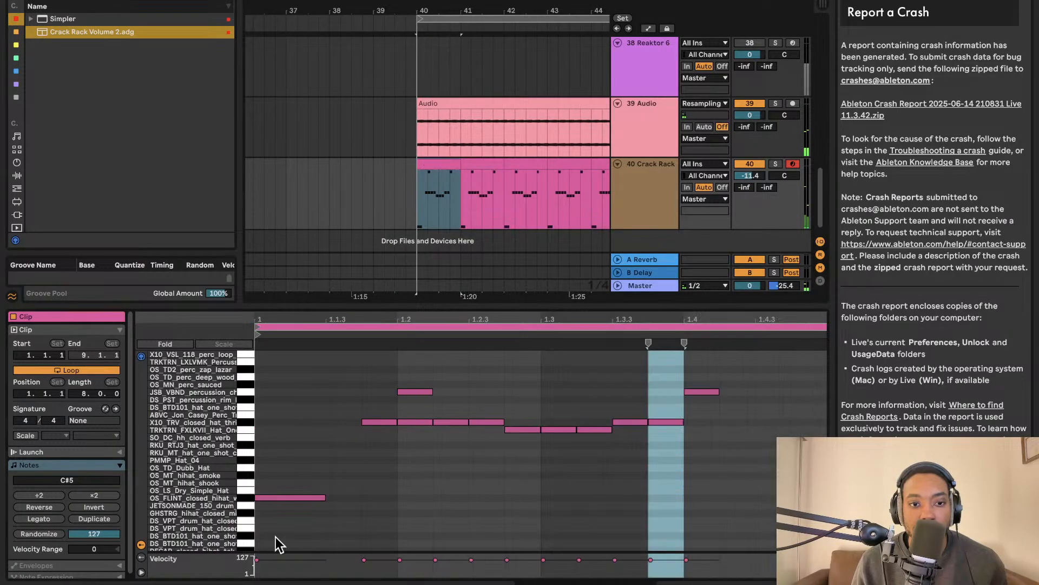
pyautogui.click(296, 497)
pyautogui.press('space')
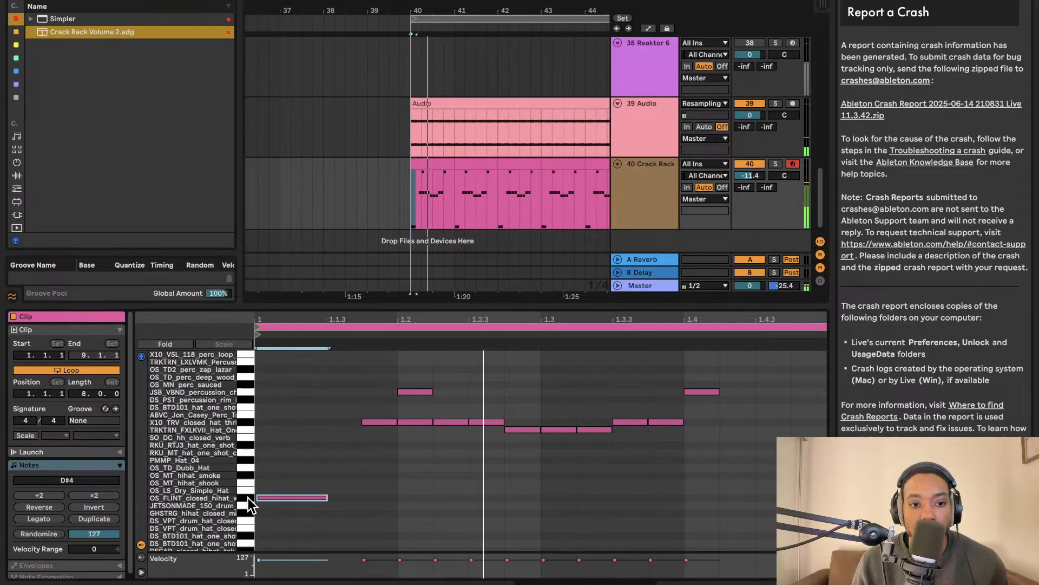
# Add a C#0 kick note at 1.1.3 in the Crack Rack drum pattern and play the loop back
pyautogui.scroll(-6, 254, 499)
pyautogui.press('space')
pyautogui.hscroll(6, 452, 231)
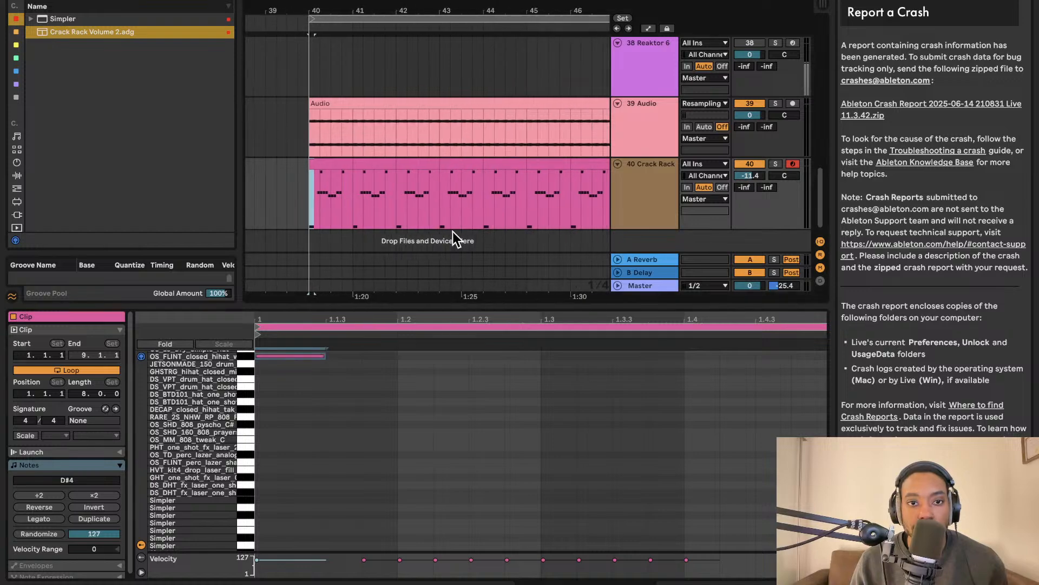
pyautogui.hotkey('ctrl', 'z')
pyautogui.press('space')
pyautogui.hscroll(1, 418, 232)
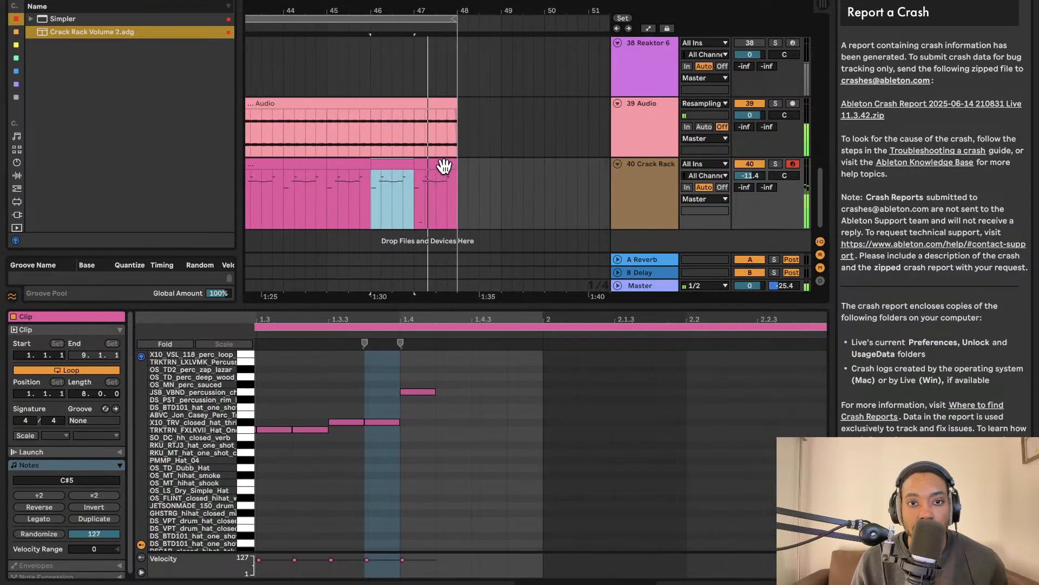
# Duplicate the one-bar Crack Rack clip at bar 40 repeatedly through bar 46
pyautogui.click(445, 169)
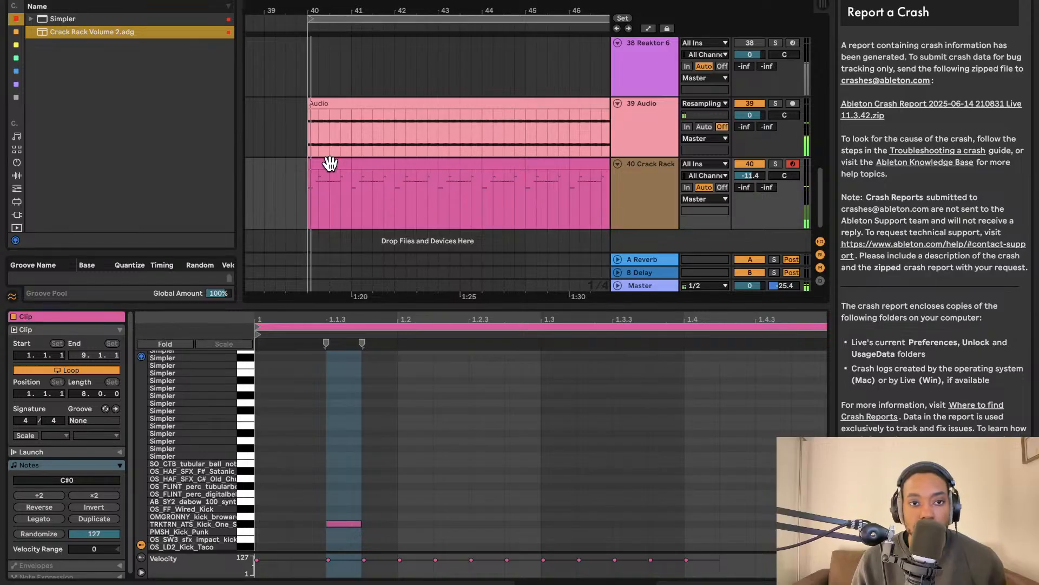
pyautogui.click(345, 175)
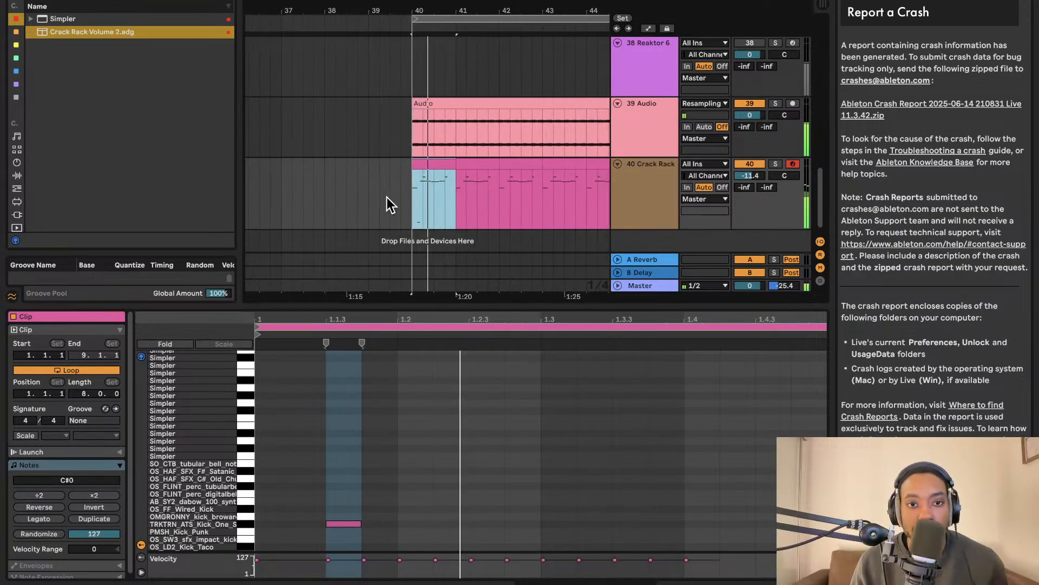
pyautogui.press('super+d')
pyautogui.press('super+d')
pyautogui.press('super+d')
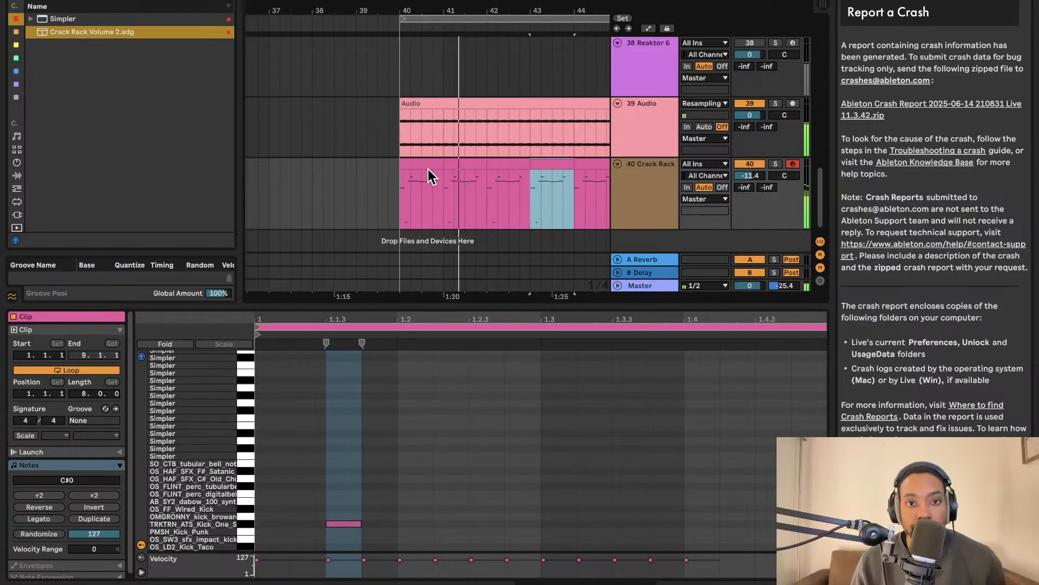
pyautogui.press('Right')
pyautogui.press('Right')
pyautogui.press('Right')
pyautogui.press('-')
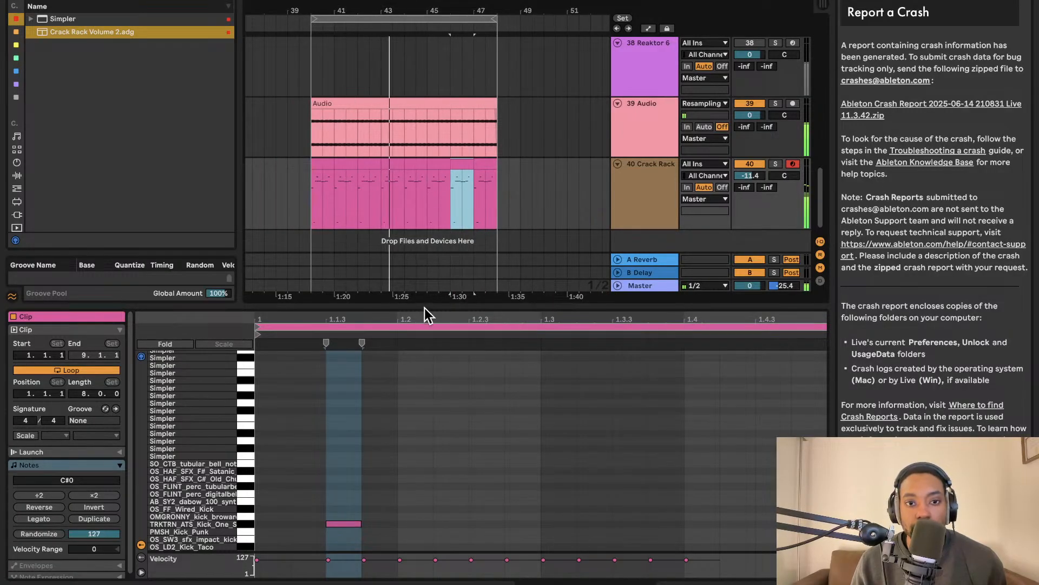
# Enlarge the arrangement area and lower the 39 Audio track's volume to -2.9 dB
pyautogui.moveTo(423, 307); pyautogui.dragTo(424, 581)
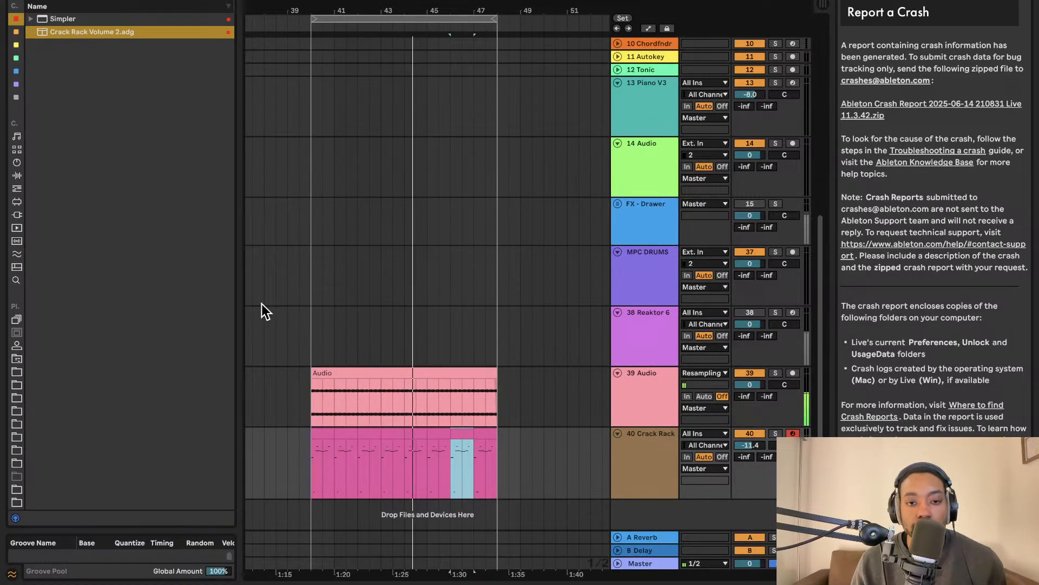
pyautogui.scroll(5, 316, 301)
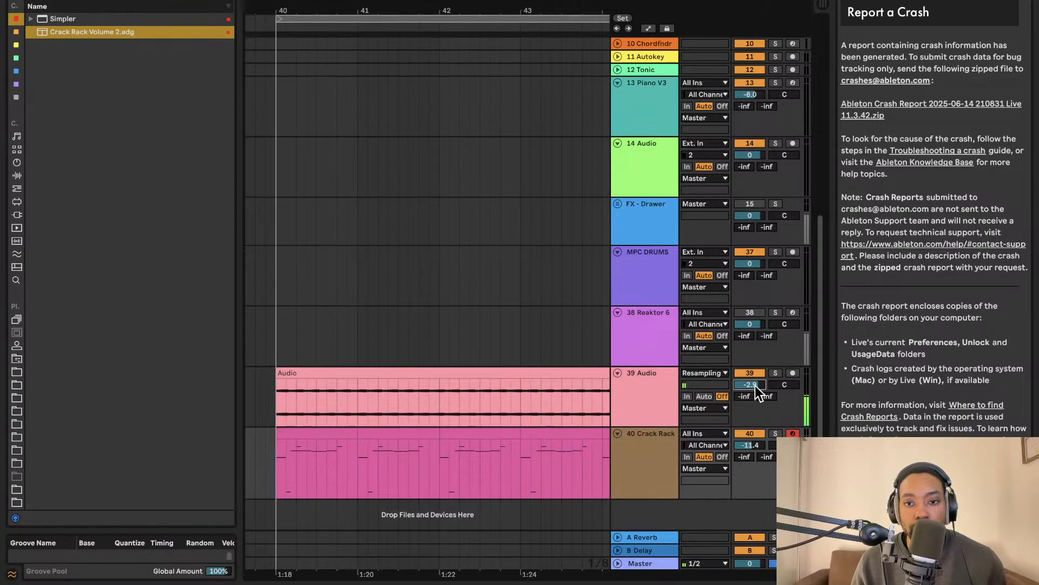
pyautogui.scroll(-5, 444, 301)
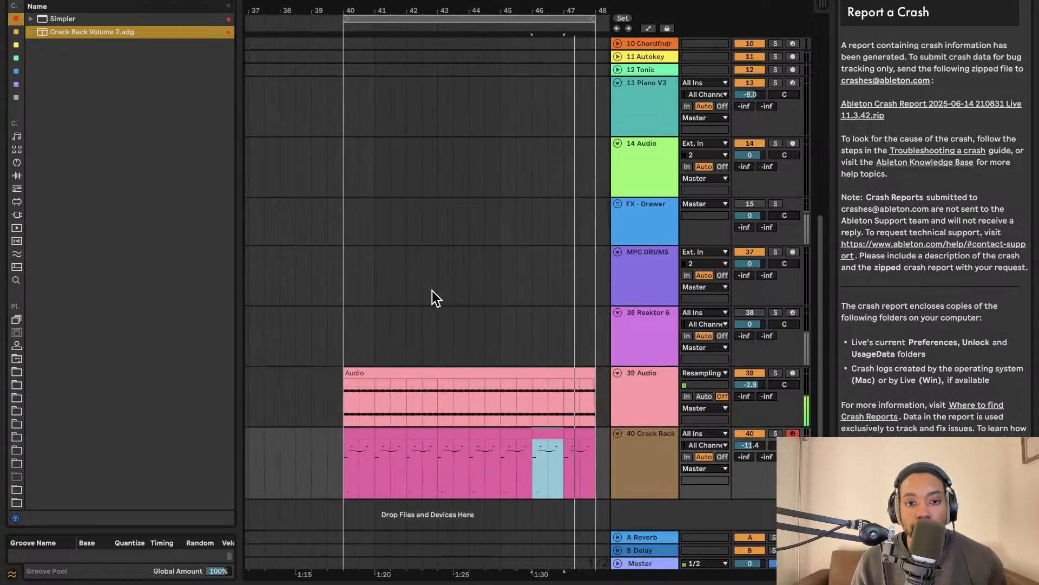
# Deactivate the Crack Rack clips at bars 43 and 44, and reactivate the one at bar 43
pyautogui.click(471, 452)
pyautogui.press('0')
pyautogui.click(495, 448)
pyautogui.press('0')
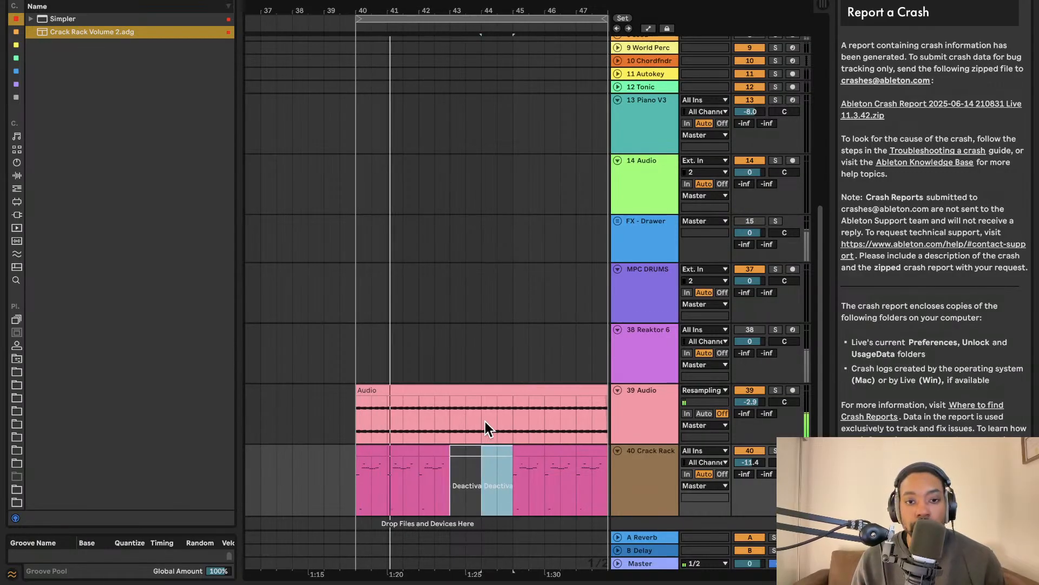
pyautogui.click(467, 453)
pyautogui.press('0')
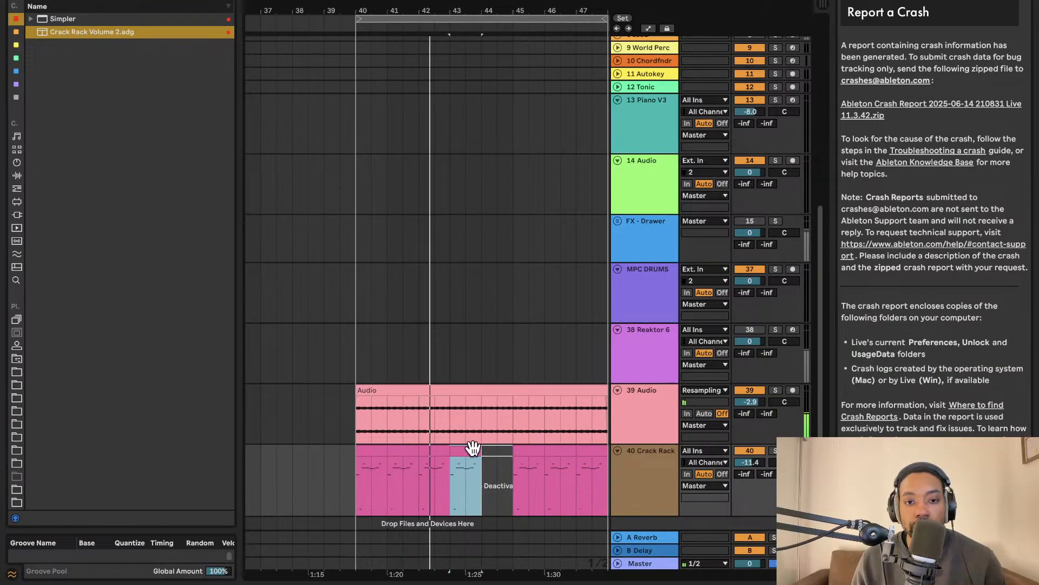
# Deactivate the C5 to G5 hat and percussion notes in the Crack Rack clip at bar 40
pyautogui.click(374, 458)
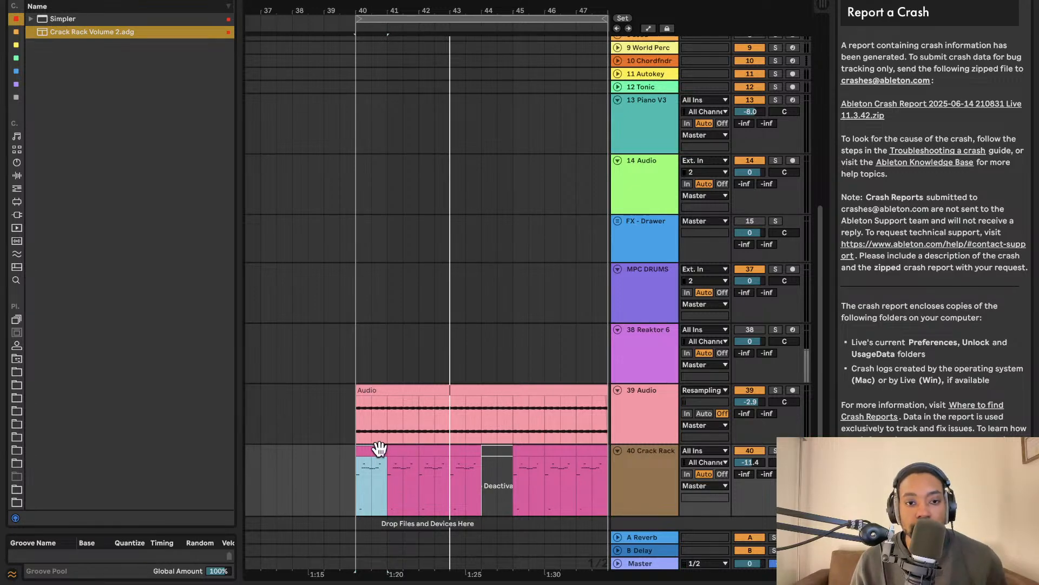
pyautogui.doubleClick(379, 449)
pyautogui.moveTo(401, 443); pyautogui.dragTo(403, 135)
pyautogui.scroll(5, 379, 250)
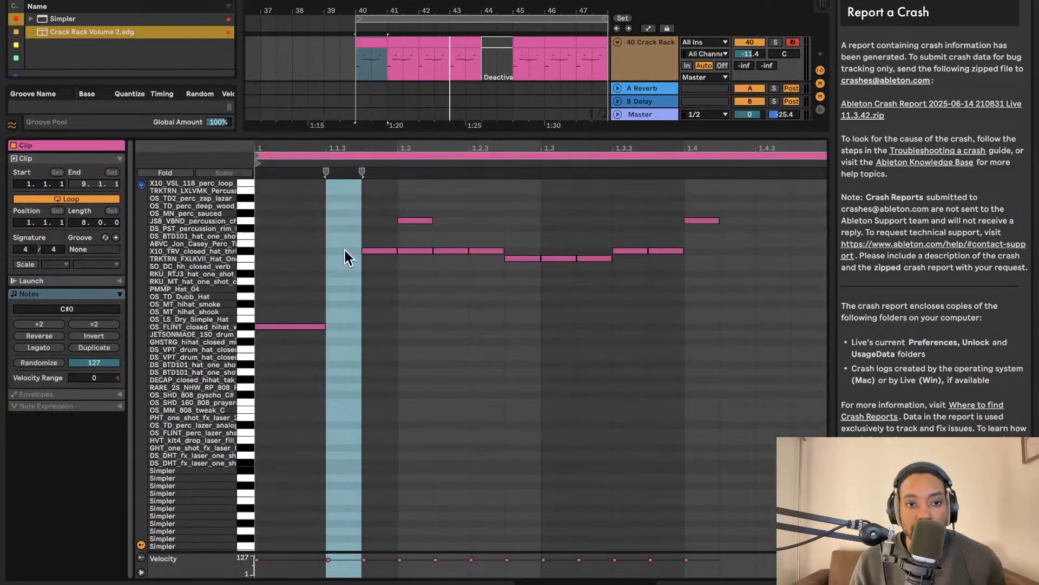
pyautogui.moveTo(288, 199); pyautogui.dragTo(456, 220)
pyautogui.moveTo(547, 241); pyautogui.dragTo(761, 275)
pyautogui.press('0')
pyautogui.moveTo(552, 127); pyautogui.dragTo(541, 362)
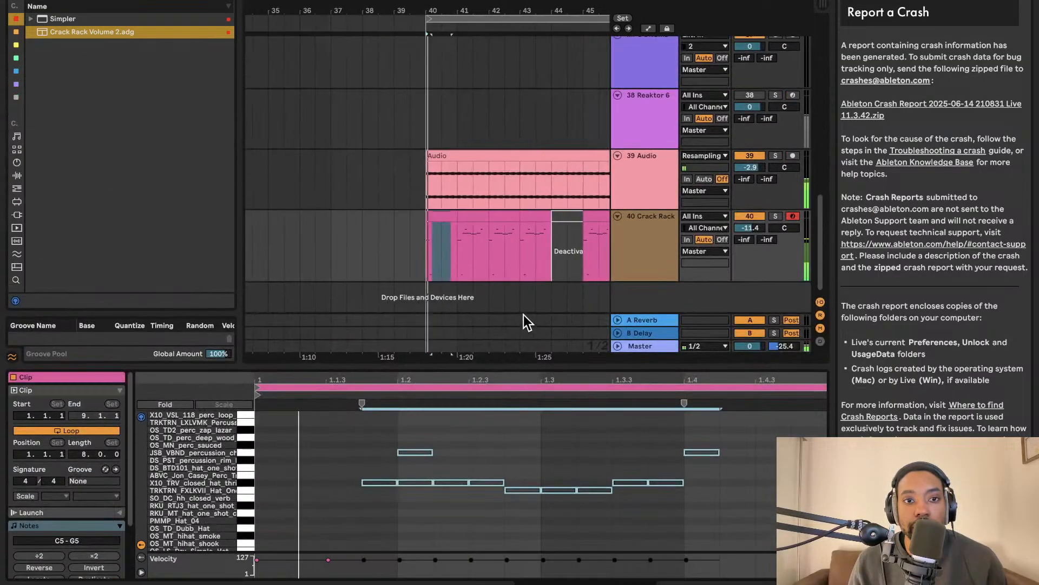
# Deactivate the C5 to G5 hat and percussion notes in the Crack Rack clip at bar 42
pyautogui.click(448, 216)
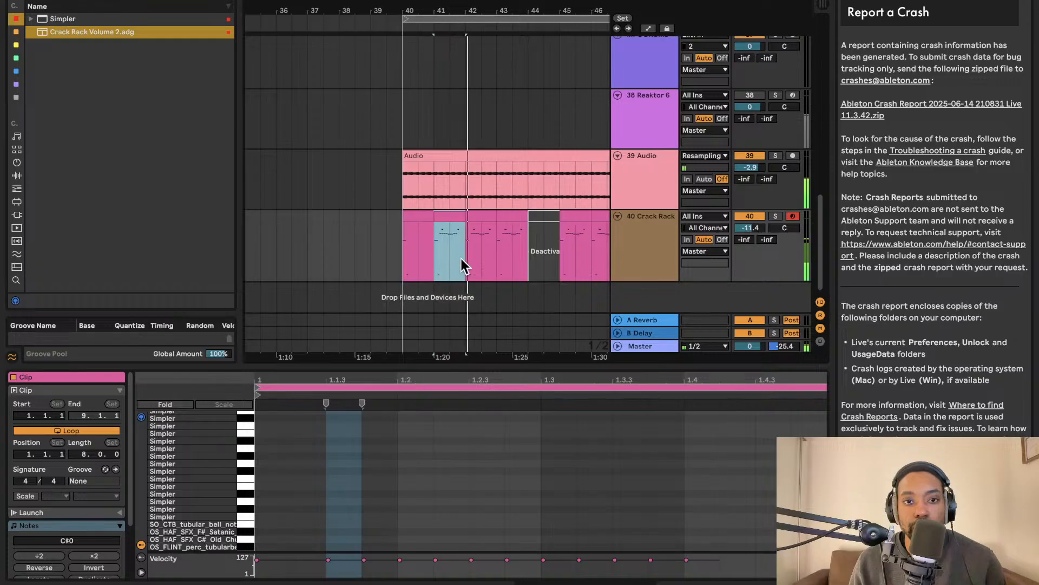
pyautogui.click(479, 228)
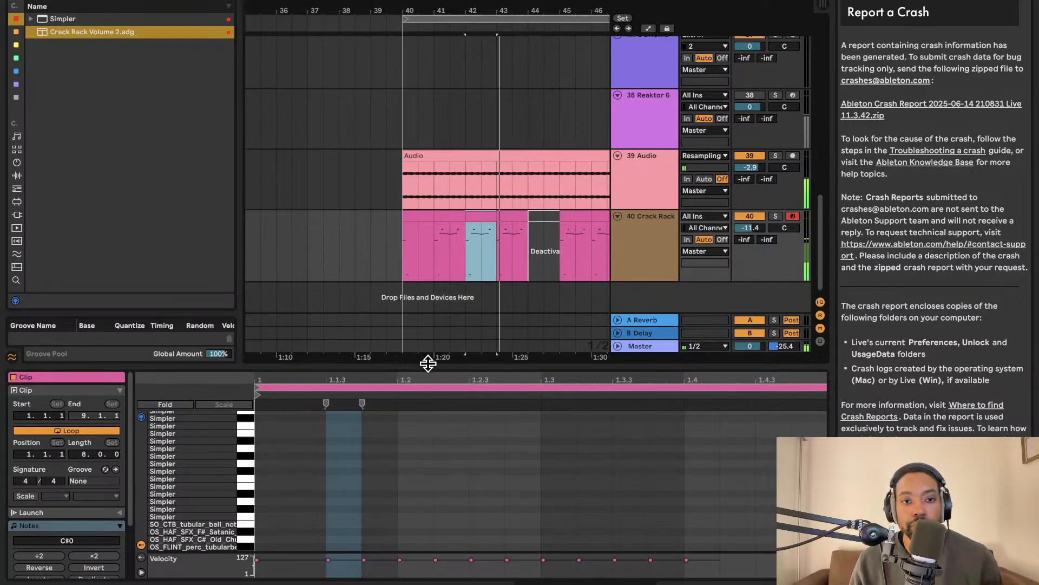
pyautogui.moveTo(427, 362); pyautogui.dragTo(448, 144)
pyautogui.scroll(1, 332, 309)
pyautogui.click(333, 309)
pyautogui.scroll(5, 332, 303)
pyautogui.moveTo(325, 198); pyautogui.dragTo(683, 276)
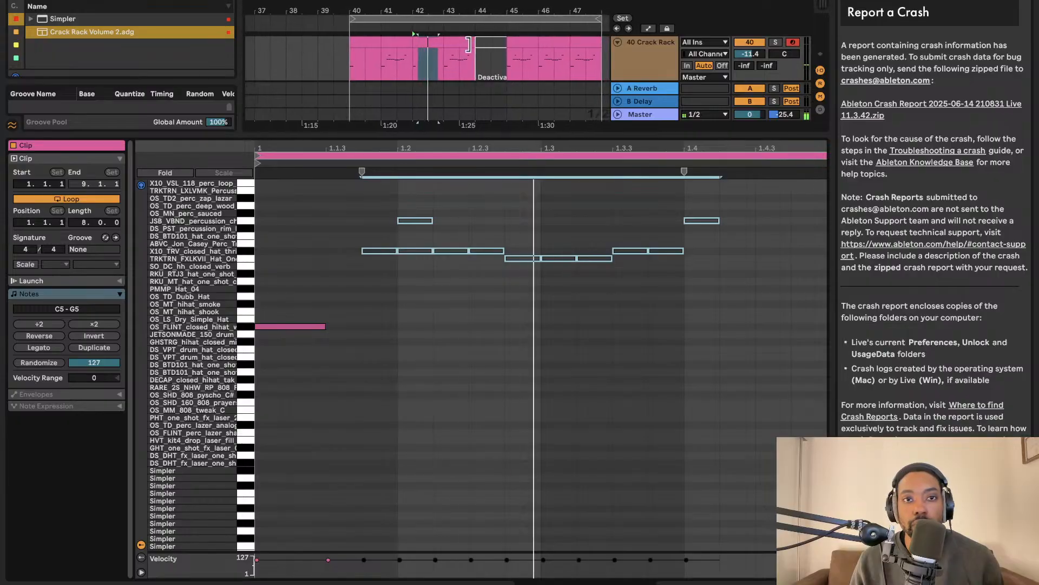
pyautogui.click(437, 54)
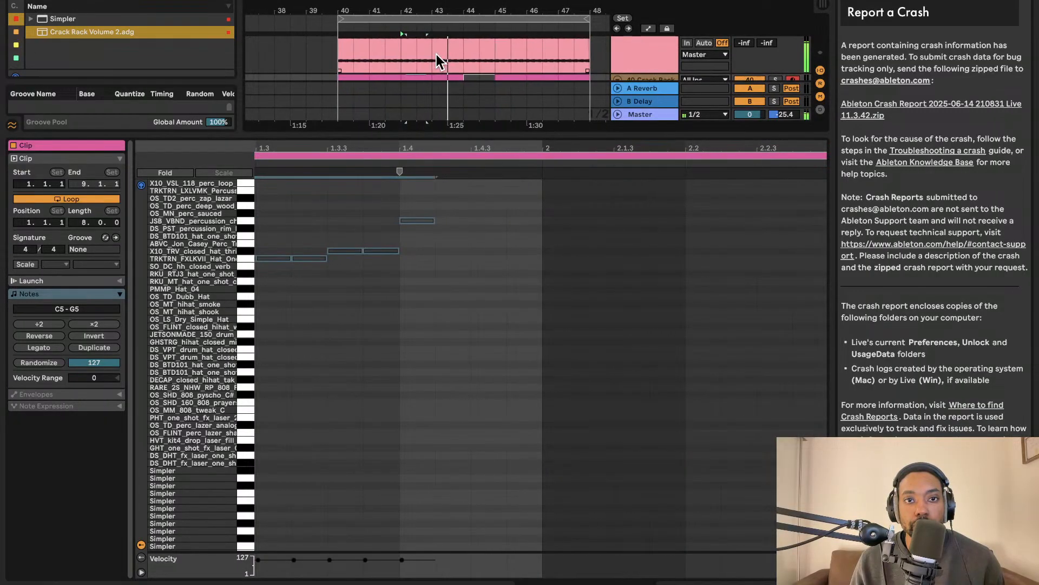
pyautogui.moveTo(465, 131); pyautogui.dragTo(489, 387)
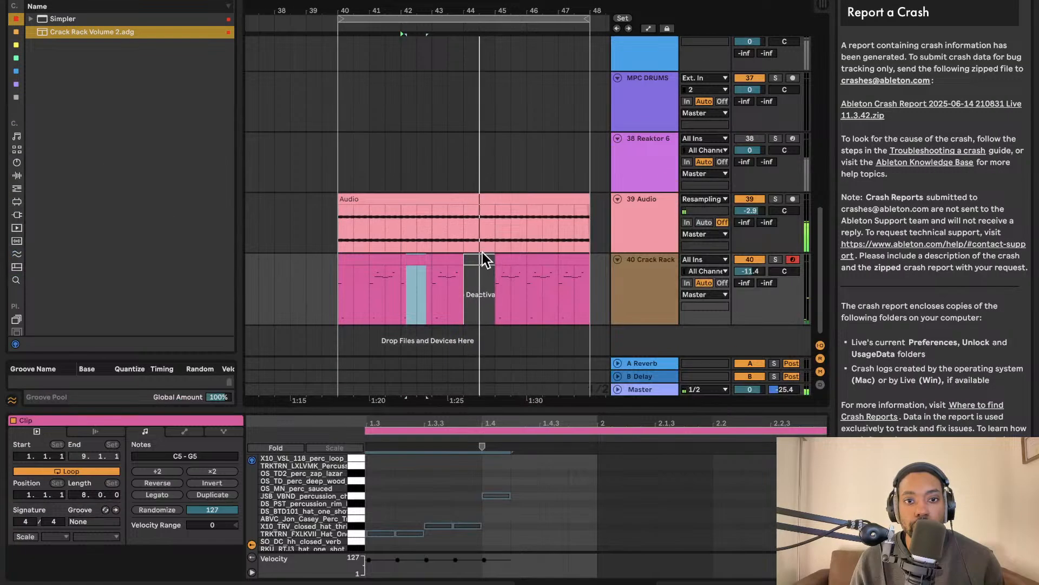
# Reactivate the Crack Rack clip at bar 44 and play the arrangement back
pyautogui.moveTo(484, 259); pyautogui.dragTo(486, 258)
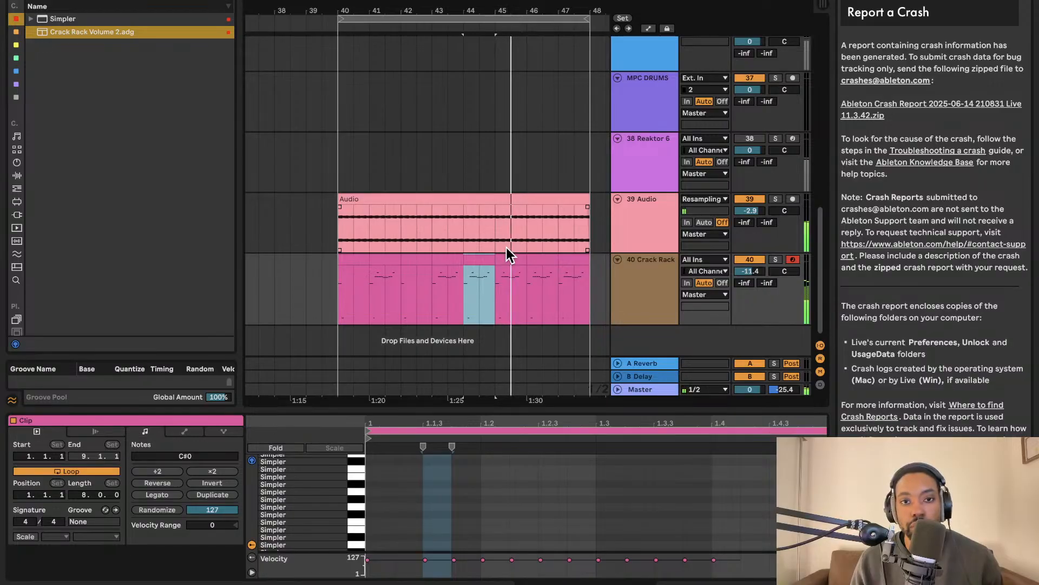
pyautogui.press('space')
pyautogui.hscroll(2, 449, 268)
pyautogui.click(287, 304)
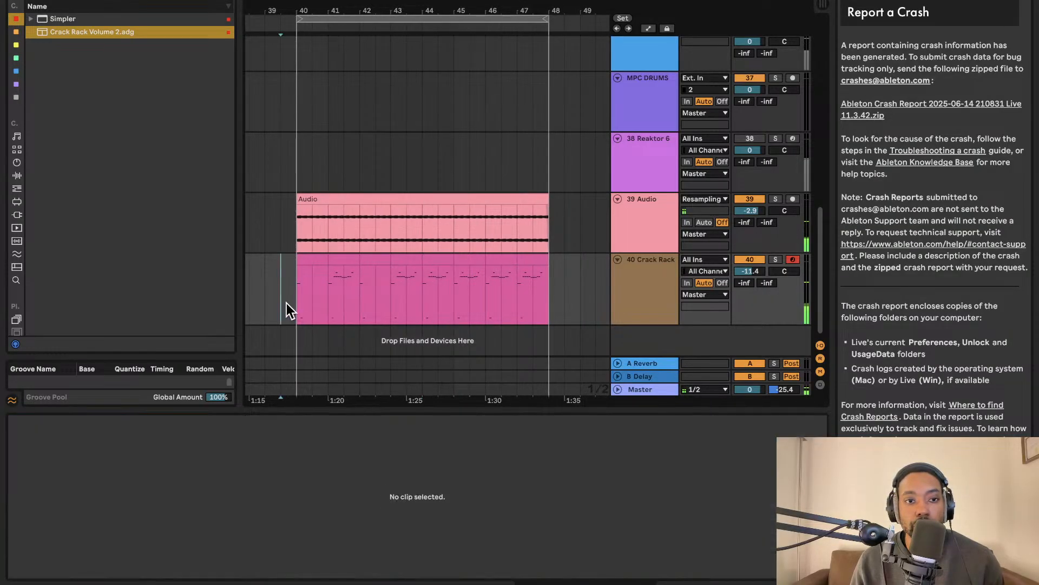
pyautogui.hscroll(-4, 330, 295)
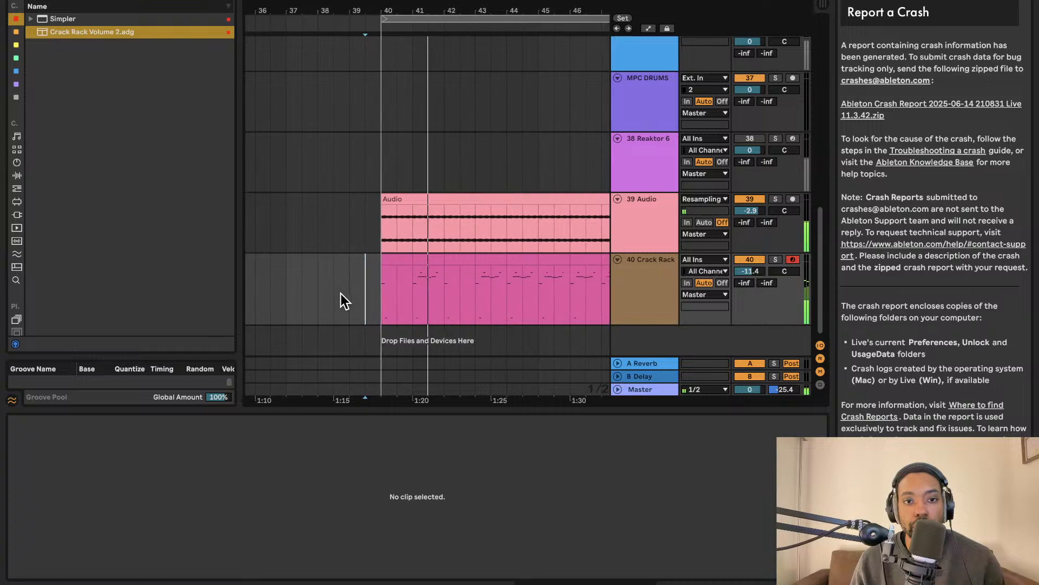
# Deactivate the D#4 to G5 notes in the Crack Rack clip at bar 41
pyautogui.click(412, 257)
pyautogui.moveTo(509, 407); pyautogui.dragTo(508, 179)
pyautogui.moveTo(319, 257); pyautogui.dragTo(832, 366)
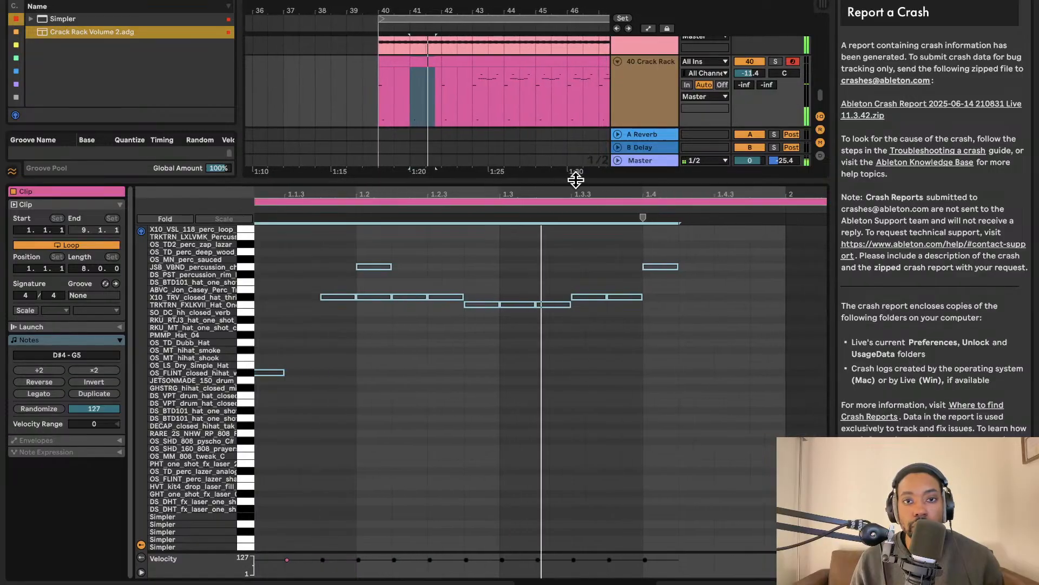
pyautogui.moveTo(576, 180); pyautogui.dragTo(576, 446)
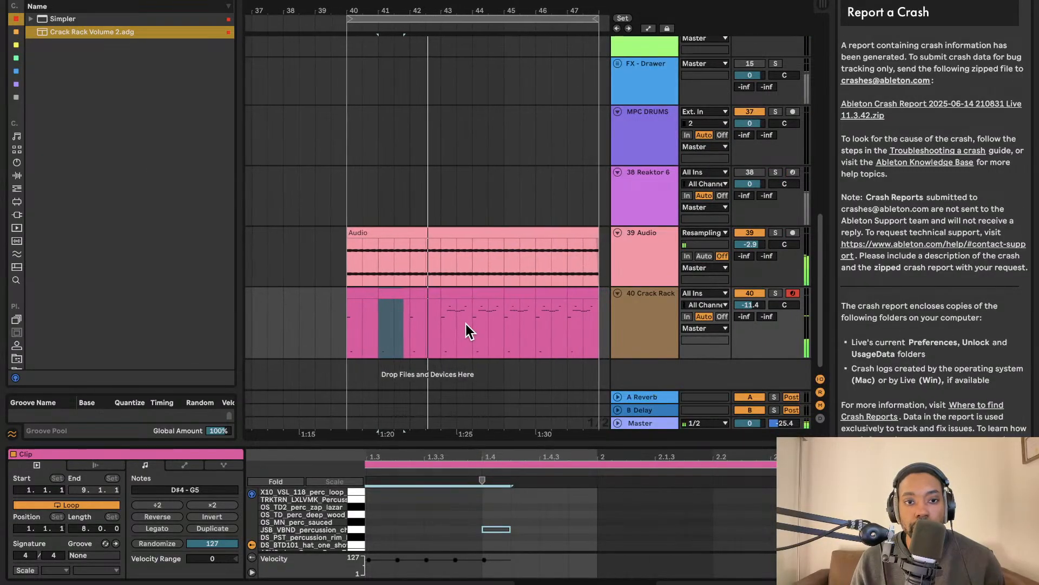
# Audition PMMP_Hat_04 and add its G#4 notes at 1.2 and 1.2.3 in the clip at bar 40
pyautogui.moveTo(361, 310); pyautogui.dragTo(341, 290)
pyautogui.press('space')
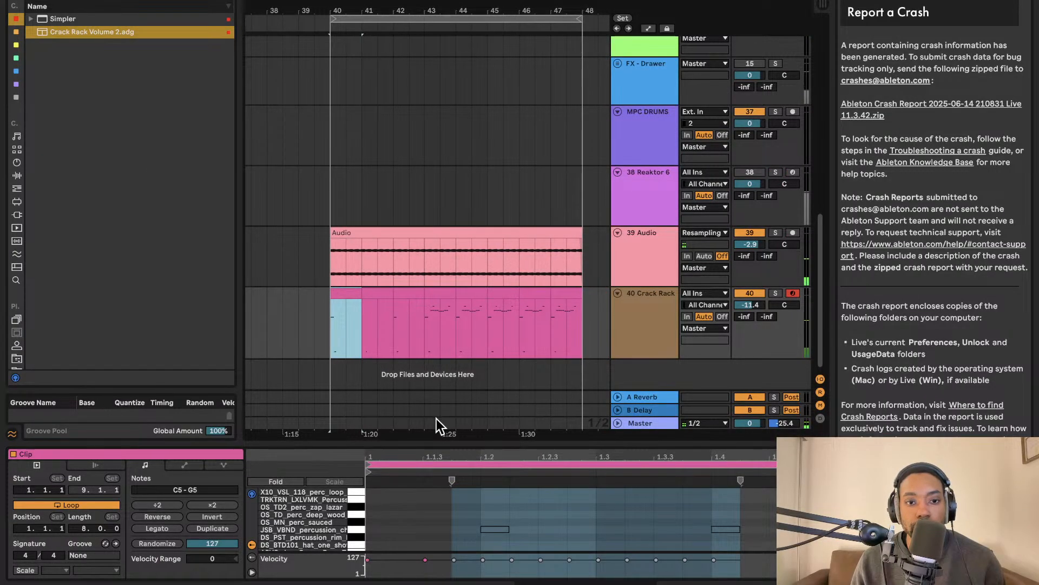
pyautogui.moveTo(431, 440); pyautogui.dragTo(439, 138)
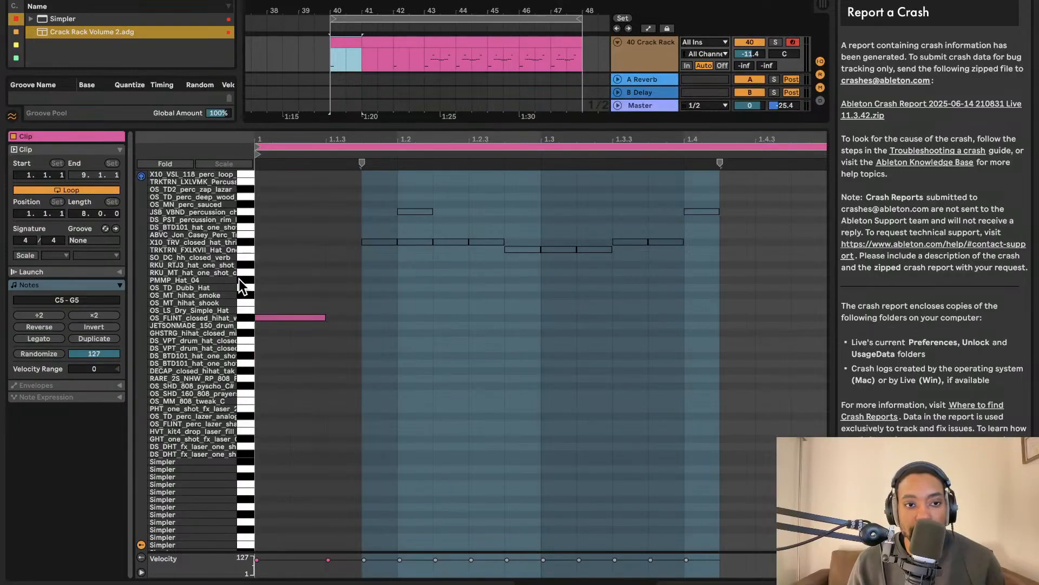
pyautogui.click(244, 282)
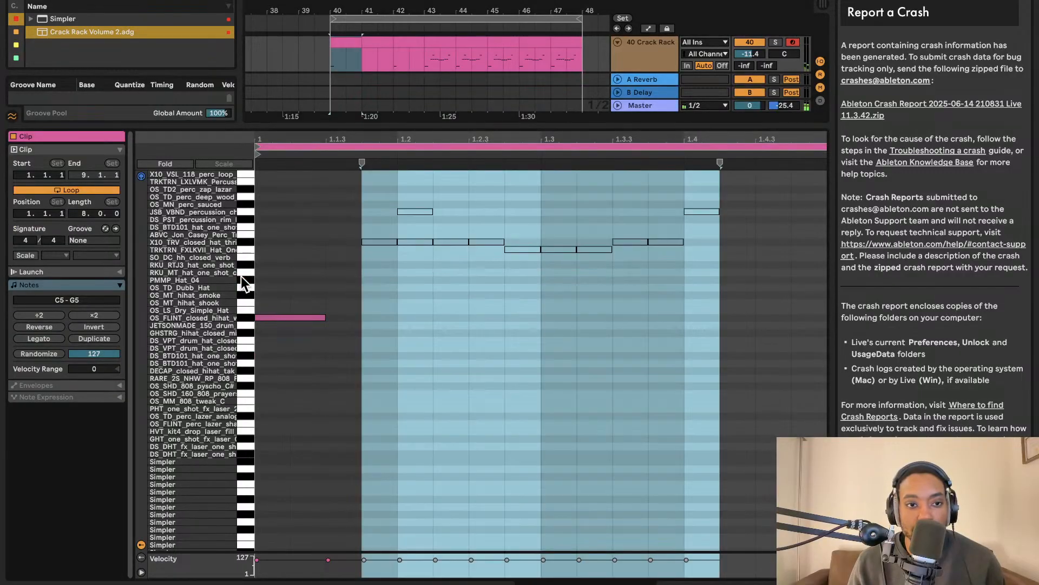
pyautogui.click(454, 279)
pyautogui.doubleClick(452, 280)
pyautogui.moveTo(469, 290); pyautogui.dragTo(431, 285)
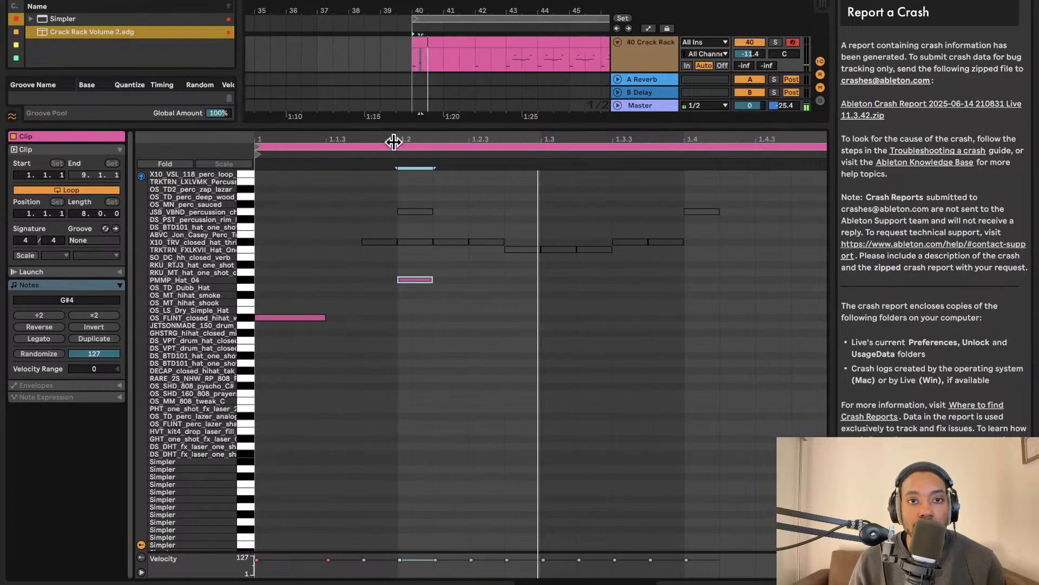
pyautogui.doubleClick(381, 280)
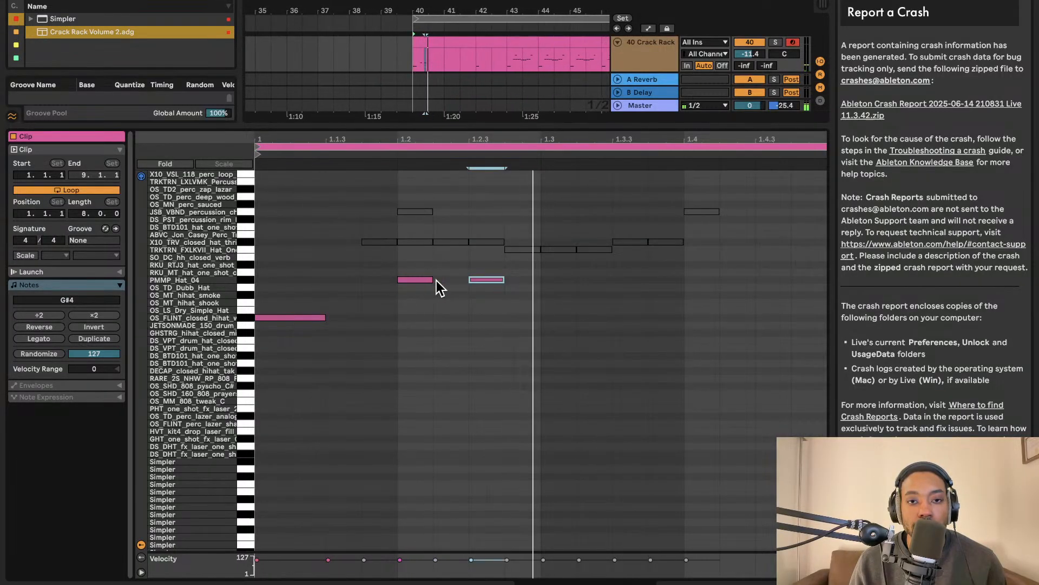
# Try a note at beat 1.3 on the F4 hi-hat and lower sounds such as G#3 while playing back
pyautogui.hscroll(3, 460, 292)
pyautogui.doubleClick(506, 302)
pyautogui.press('space')
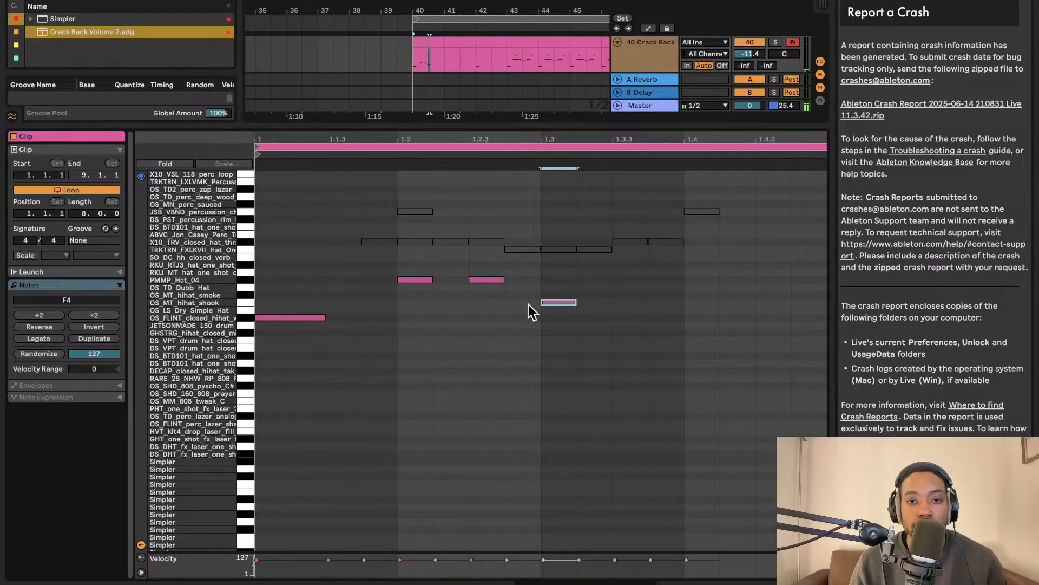
pyautogui.moveTo(454, 366); pyautogui.dragTo(453, 364)
pyautogui.press('space')
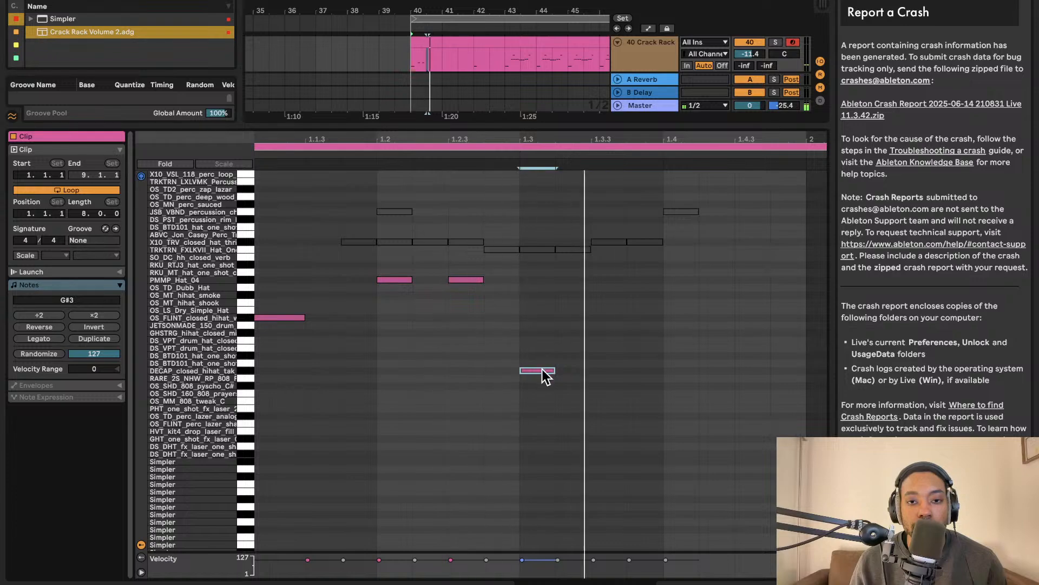
pyautogui.moveTo(536, 386); pyautogui.dragTo(538, 417)
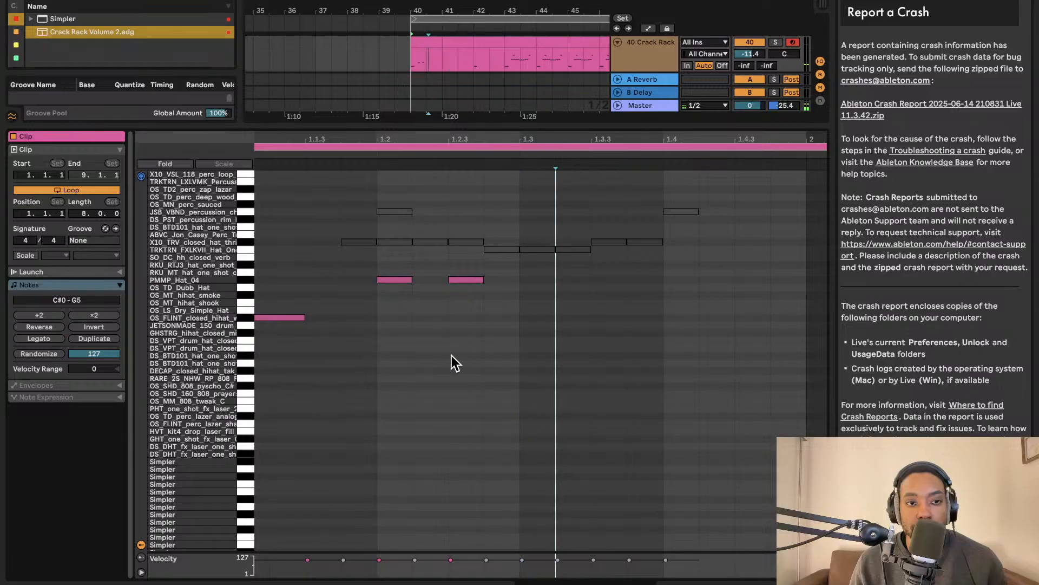
# Add a G5 percussion note at beat 1.3, play the pattern, and select the clip at bar 40
pyautogui.doubleClick(541, 211)
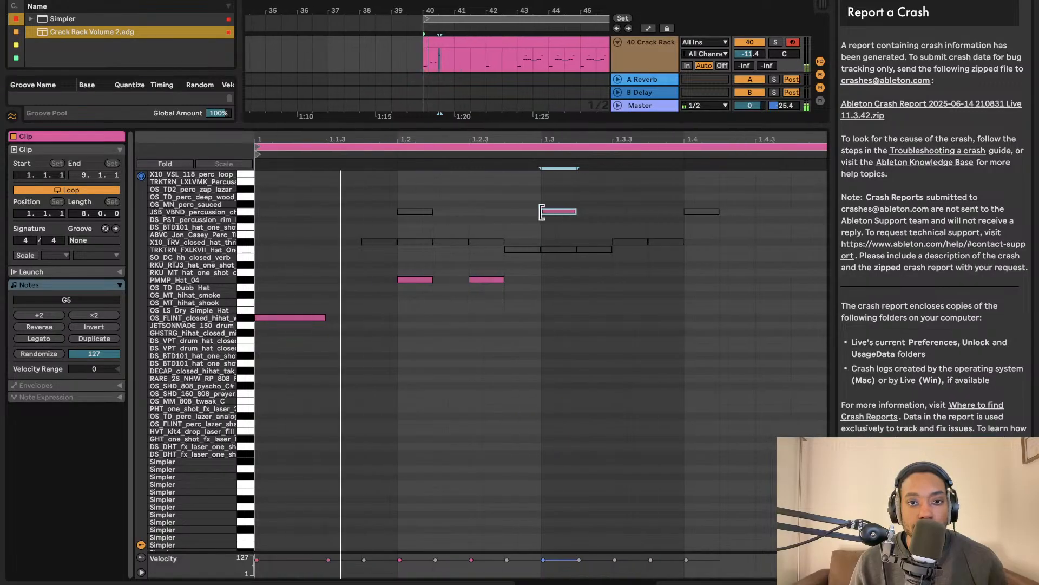
pyautogui.press('space')
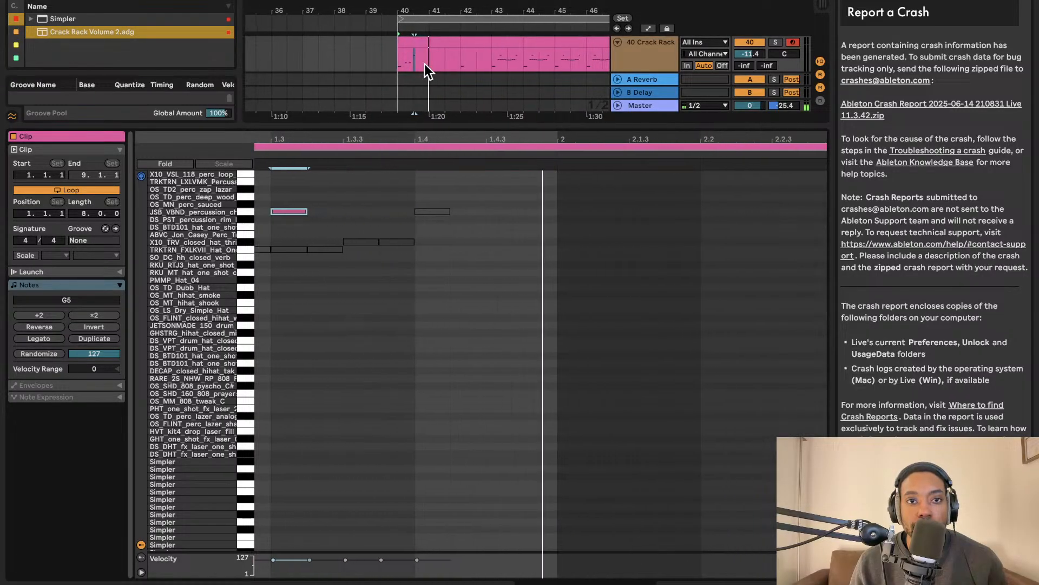
pyautogui.click(415, 46)
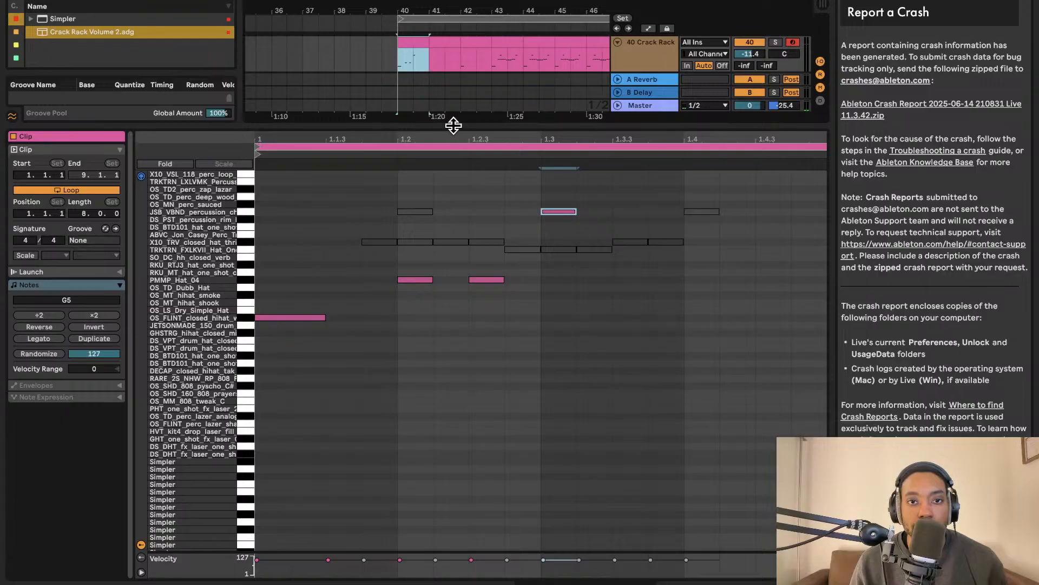
# Copy the Crack Rack clip at bar 40 onto bar 42 and play the pattern from bar 40
pyautogui.moveTo(454, 127); pyautogui.dragTo(454, 400)
pyautogui.press('Right')
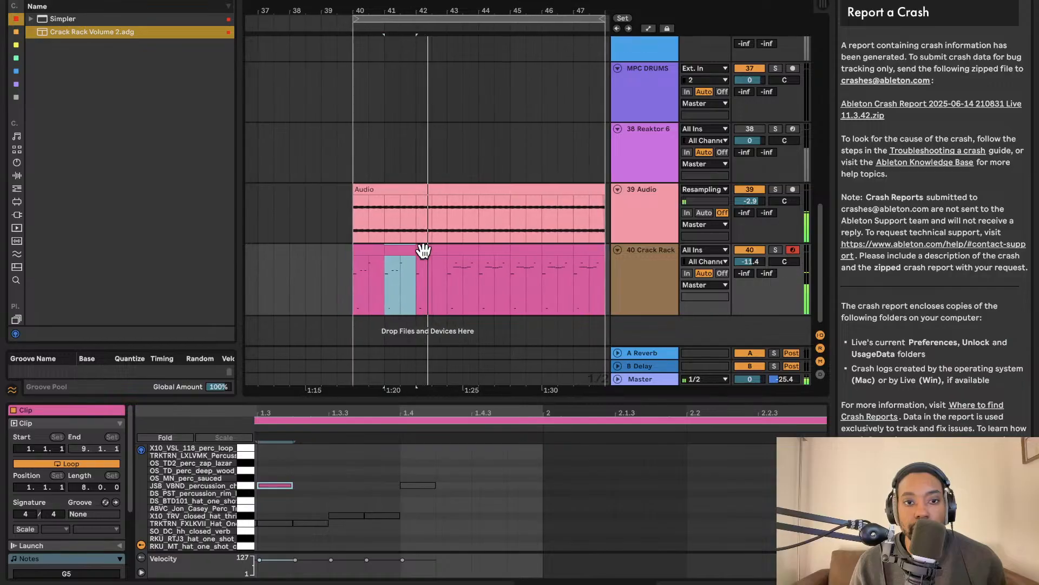
pyautogui.press('Left')
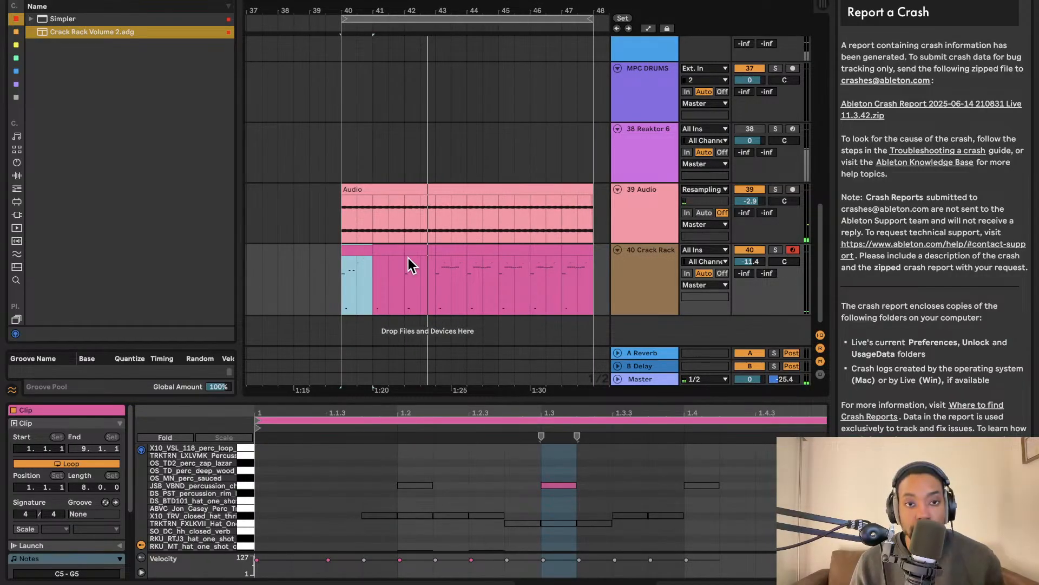
pyautogui.press('space')
pyautogui.click(399, 253)
pyautogui.click(417, 251)
pyautogui.hotkey('ctrl', 'v')
pyautogui.press('space')
pyautogui.press('space')
pyautogui.click(365, 253)
pyautogui.press('space')
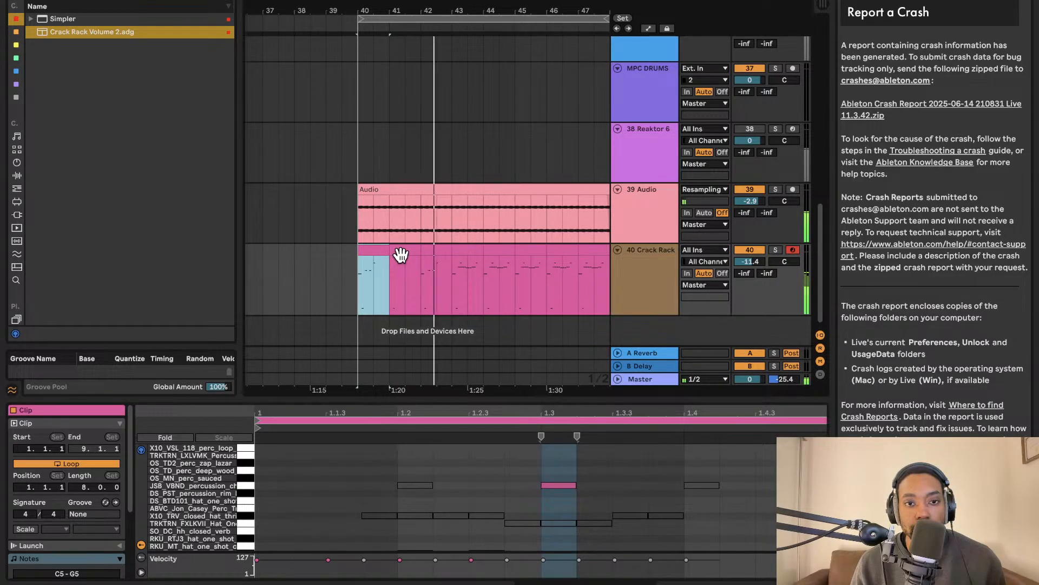
# Compare the notes in the clips at bars 41 and 42 in the enlarged note editor while playing them back
pyautogui.moveTo(400, 255); pyautogui.dragTo(409, 263)
pyautogui.moveTo(479, 410); pyautogui.dragTo(482, 172)
pyautogui.moveTo(599, 425); pyautogui.dragTo(609, 346)
pyautogui.click(468, 52)
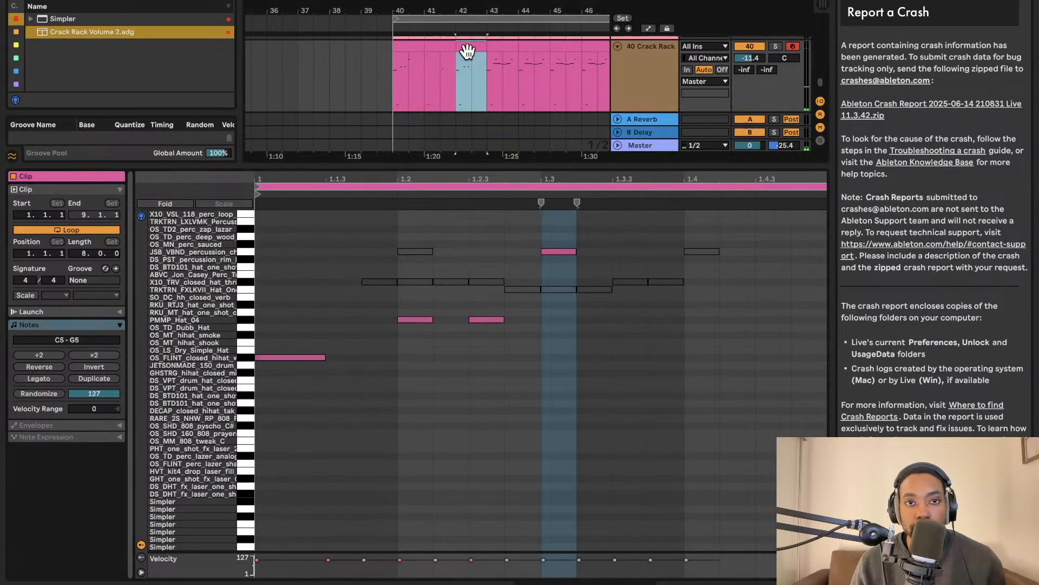
pyautogui.click(439, 49)
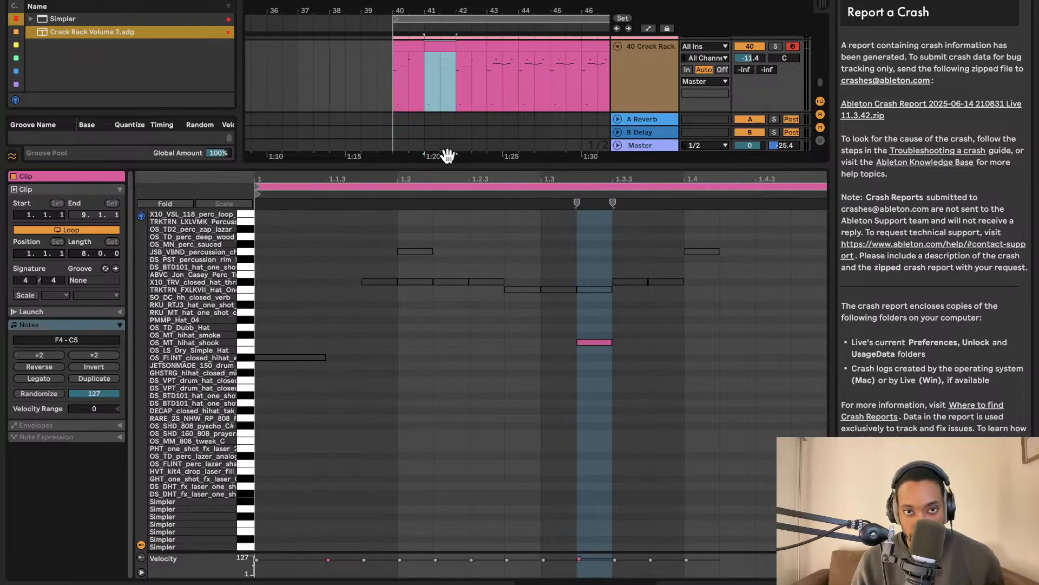
pyautogui.scroll(-1, 550, 274)
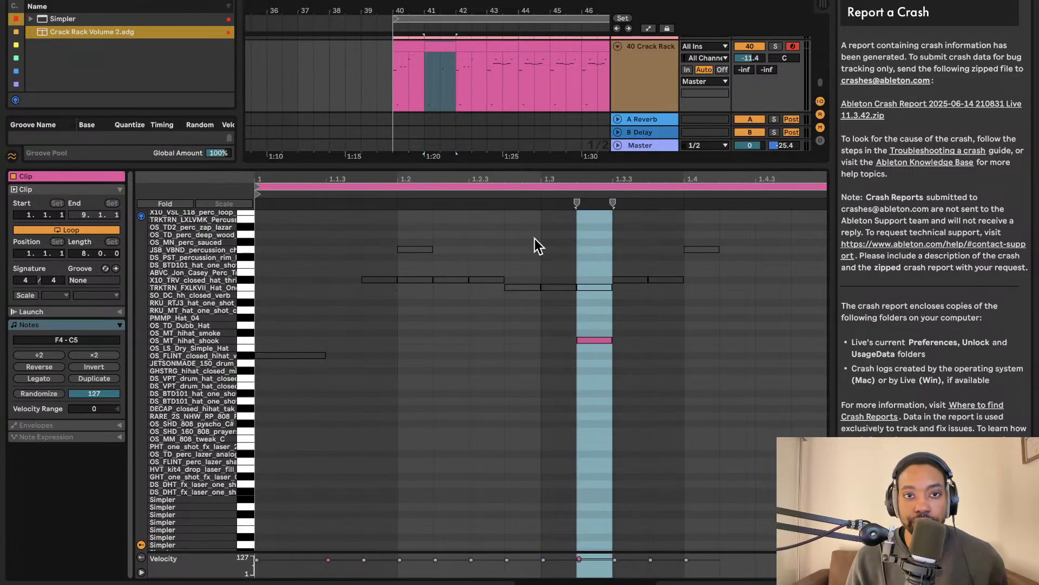
pyautogui.click(474, 50)
pyautogui.press('space')
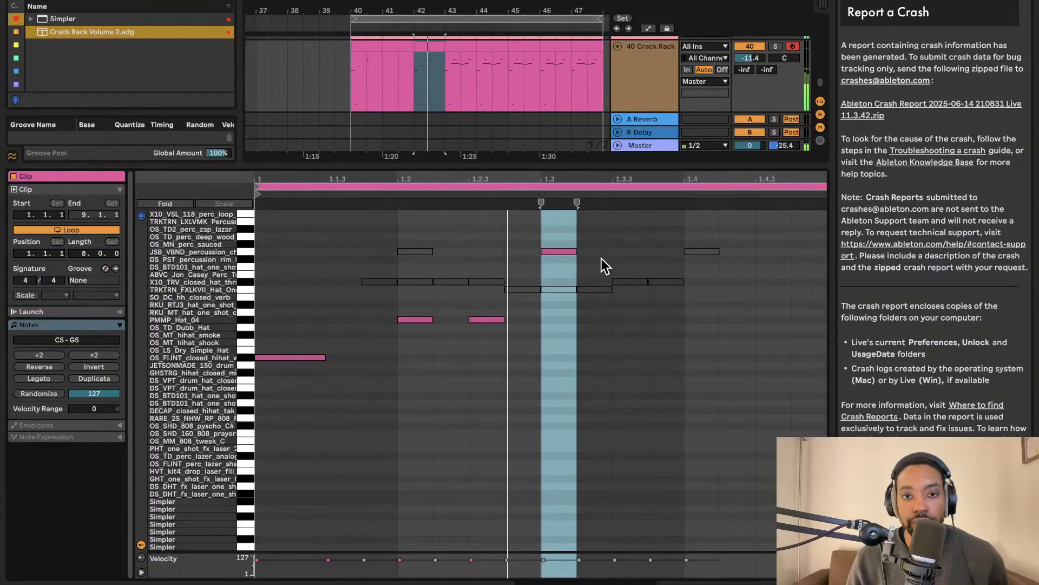
pyautogui.moveTo(504, 228); pyautogui.dragTo(518, 259)
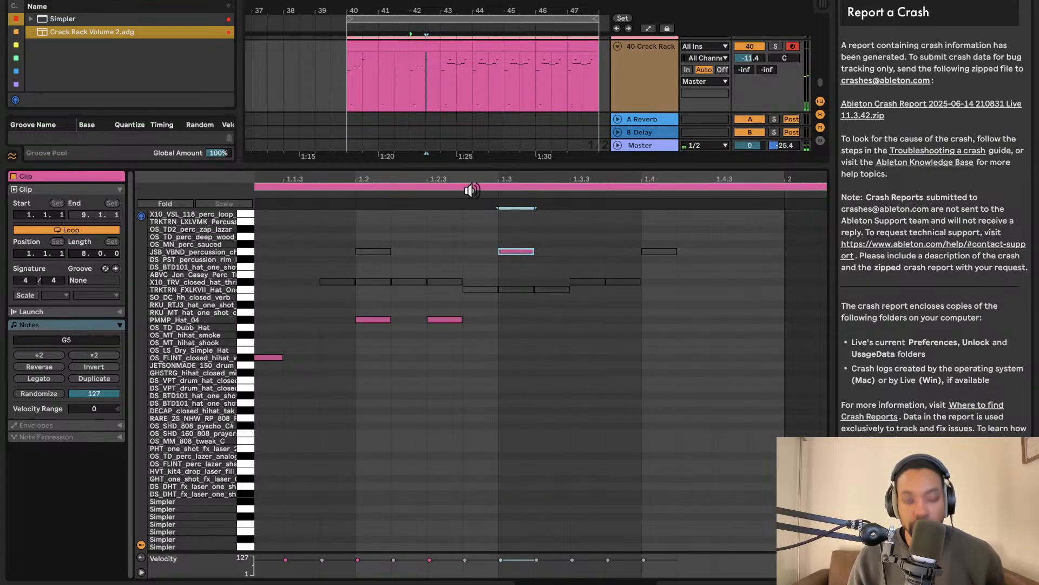
pyautogui.moveTo(415, 46); pyautogui.dragTo(379, 48)
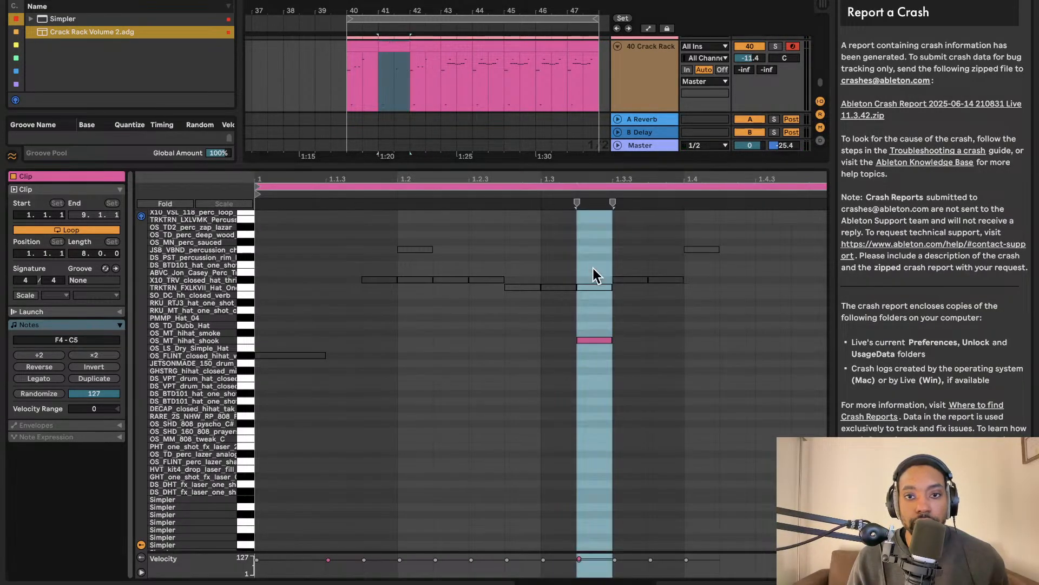
# Add an F5 note at beat 1.3 in the bar 41 clip and deactivate its F4 hi-hat note
pyautogui.click(582, 341)
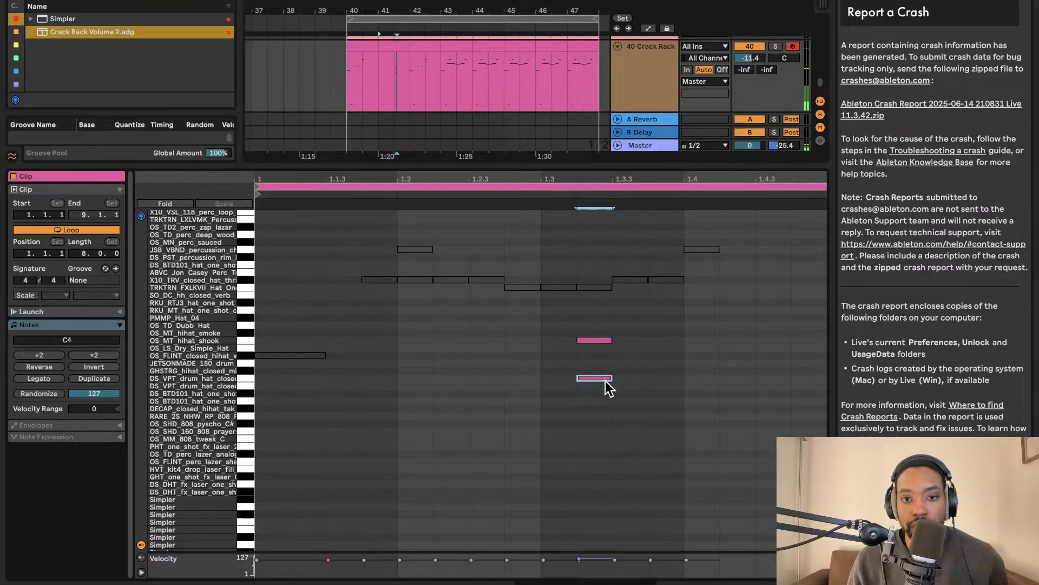
pyautogui.moveTo(598, 313); pyautogui.dragTo(607, 264)
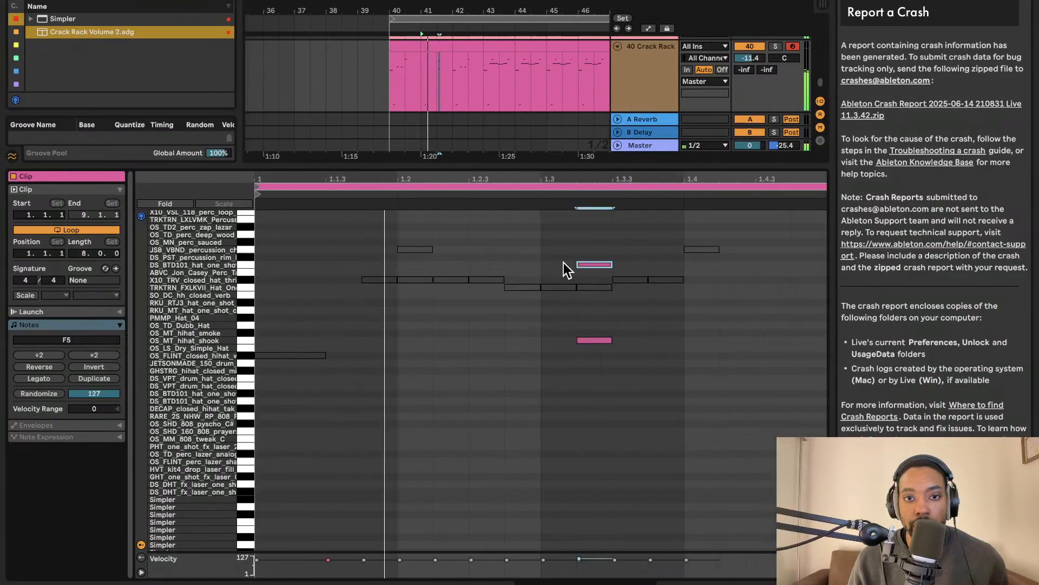
pyautogui.moveTo(590, 265); pyautogui.dragTo(531, 271)
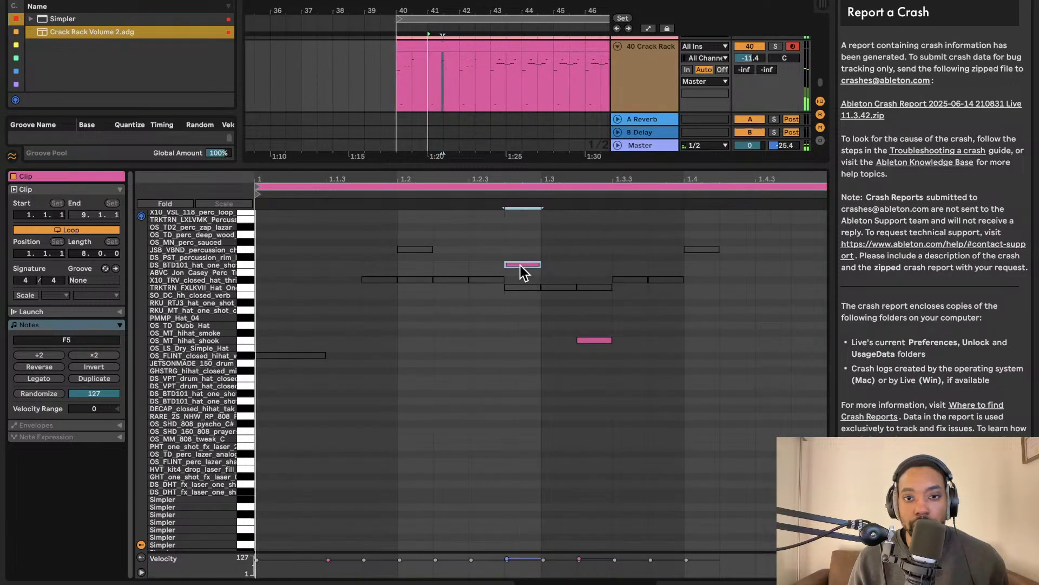
pyautogui.moveTo(462, 264); pyautogui.dragTo(509, 266)
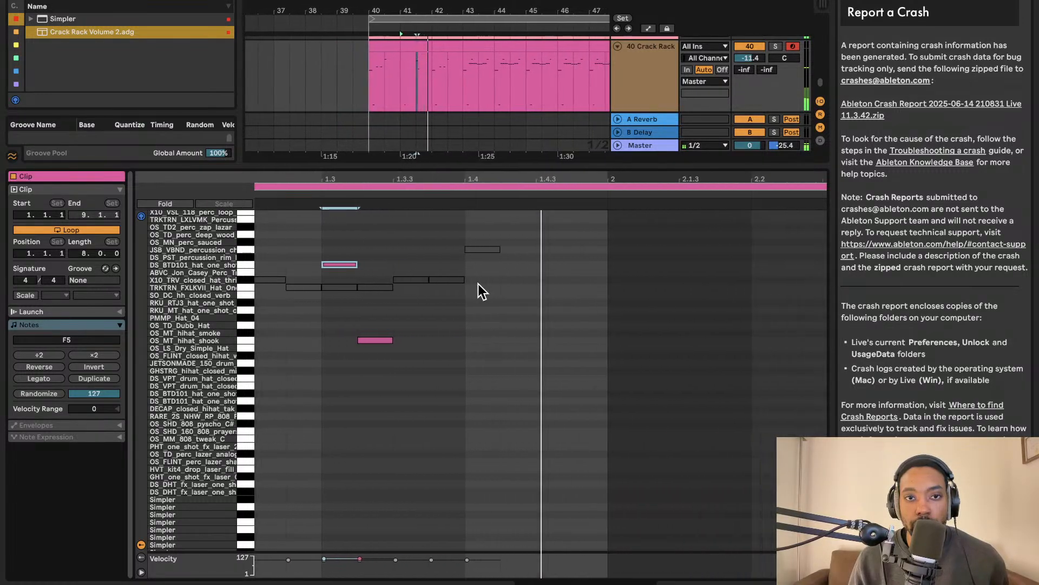
pyautogui.press('0')
pyautogui.press('space')
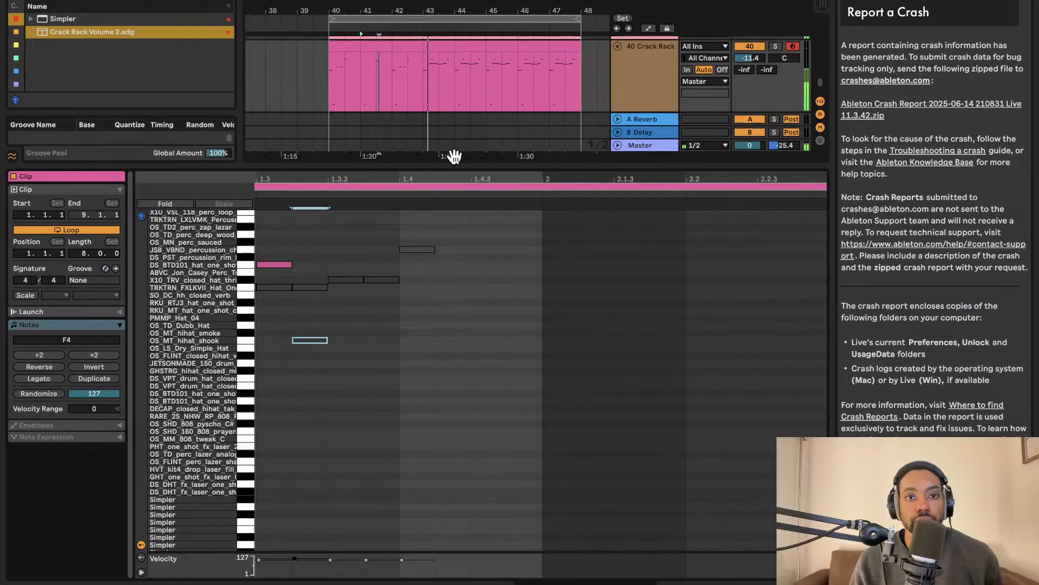
# Return to the full arrangement view and listen to the Crack Rack pattern through to the loop end
pyautogui.moveTo(455, 167); pyautogui.dragTo(473, 450)
pyautogui.scroll(1, 454, 314)
pyautogui.scroll(2, 455, 321)
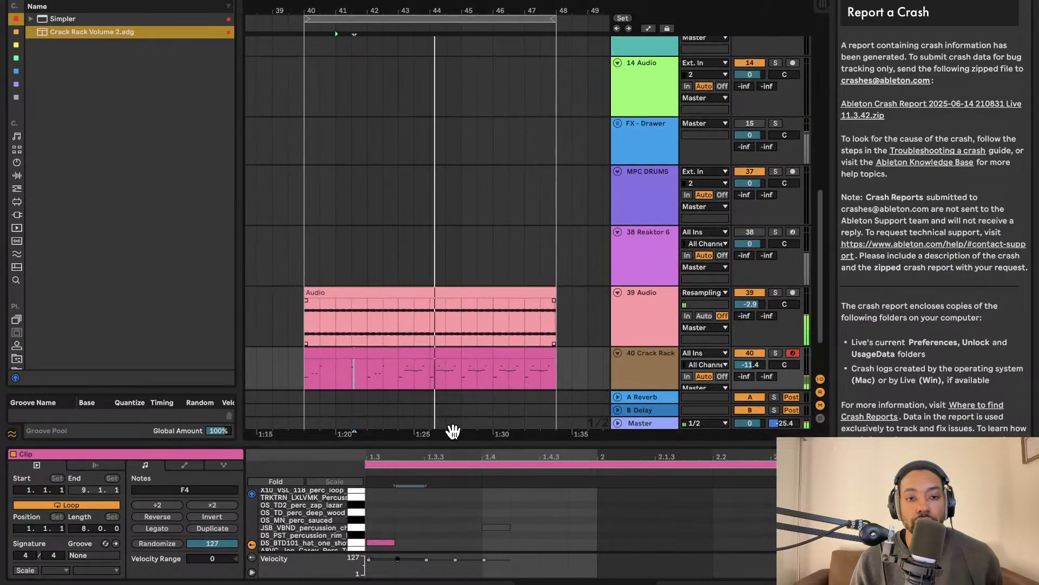
pyautogui.scroll(-2, 450, 336)
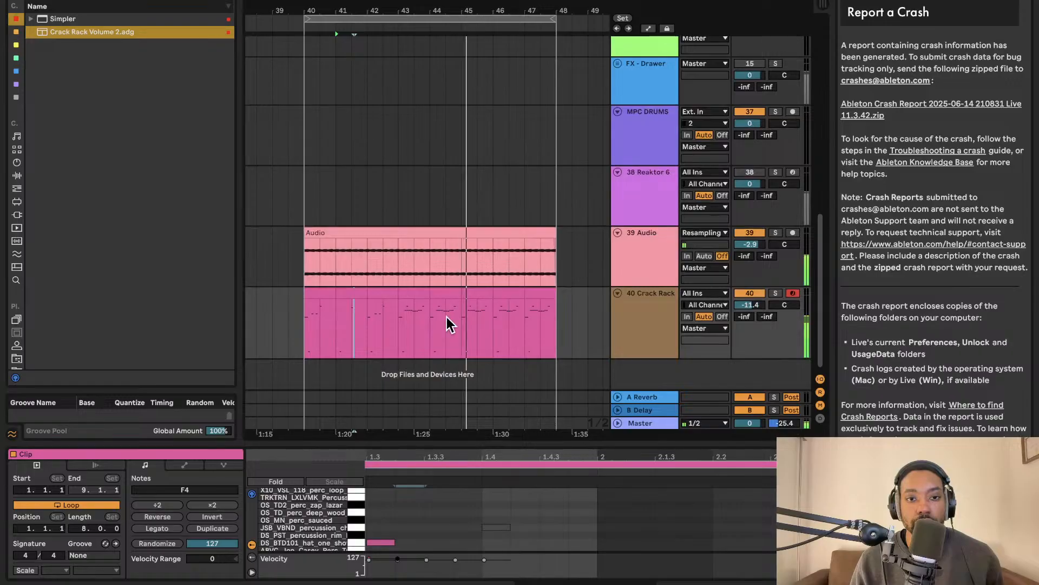
pyautogui.hscroll(1, 492, 279)
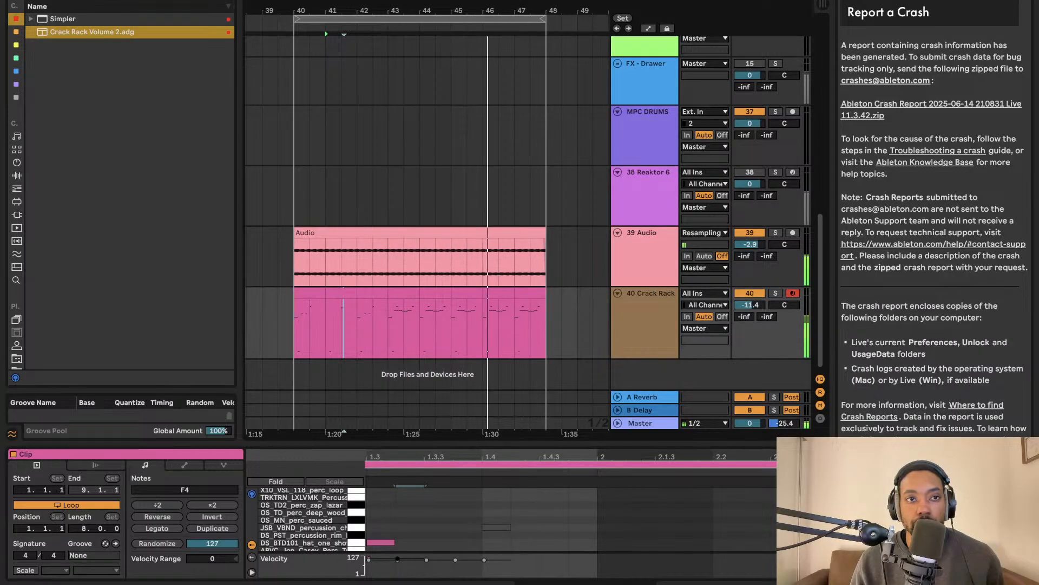
pyautogui.hscroll(2, 390, 100)
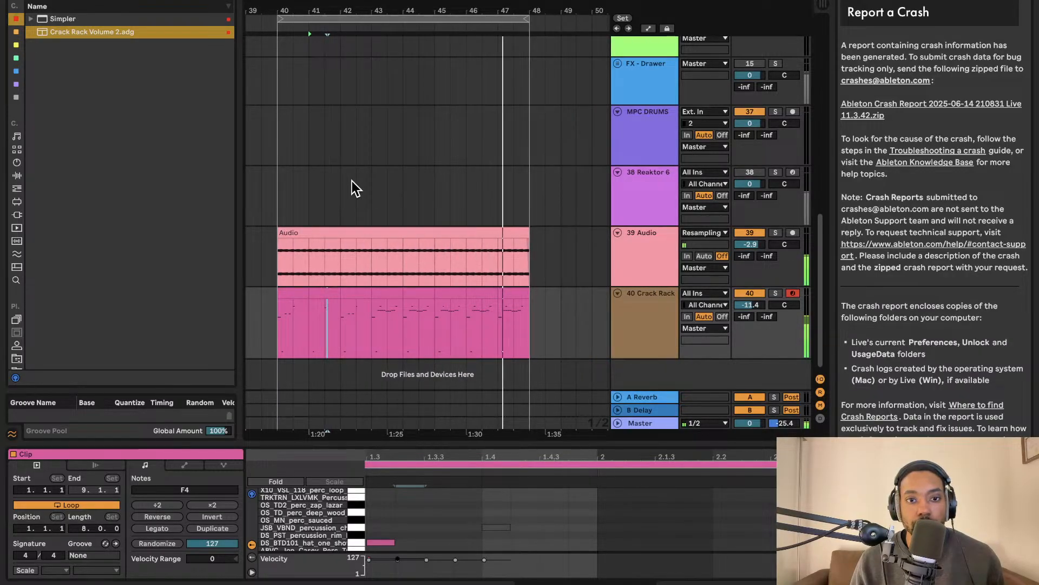
pyautogui.hscroll(1, 366, 171)
pyautogui.hscroll(-1, 369, 171)
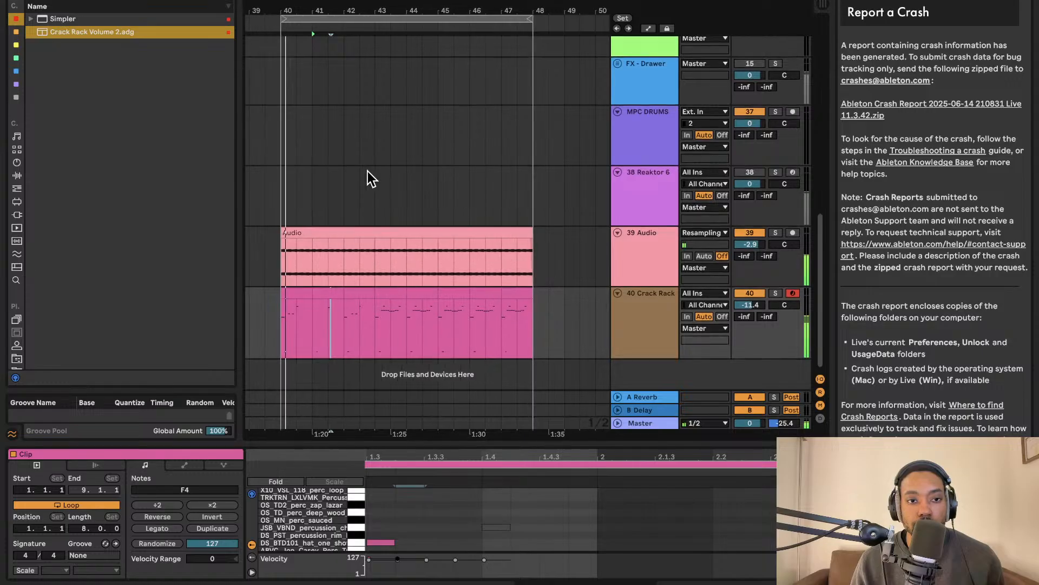
# Copy the bar 41 clip onto bar 43 and play the pattern from bar 40
pyautogui.click(297, 293)
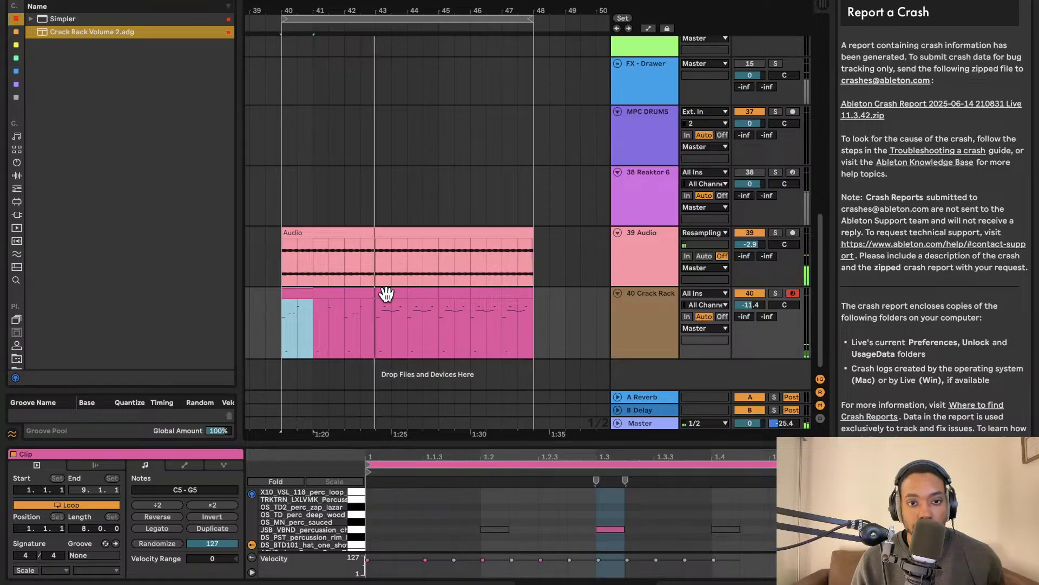
pyautogui.click(357, 295)
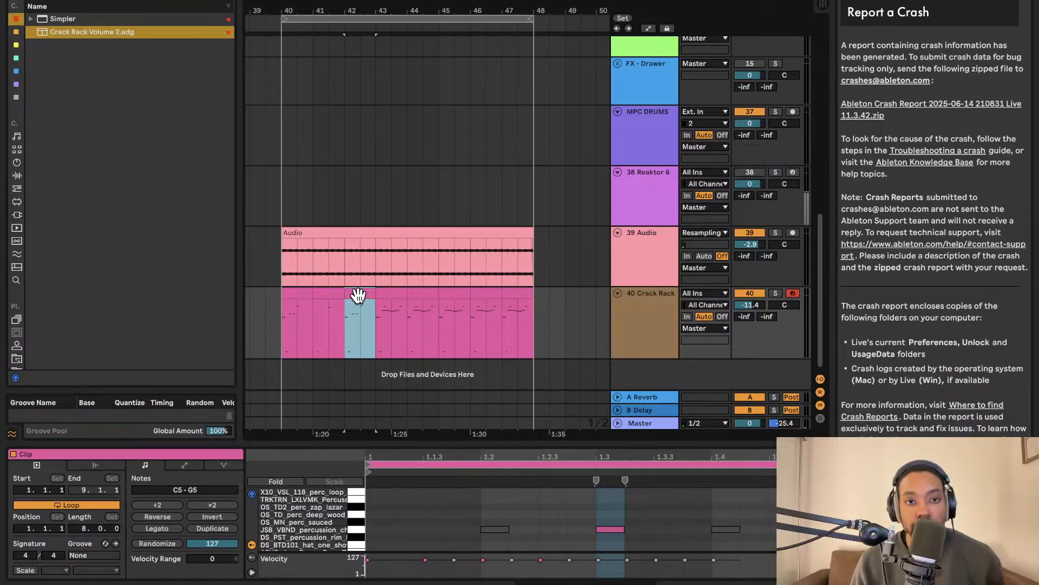
pyautogui.click(335, 297)
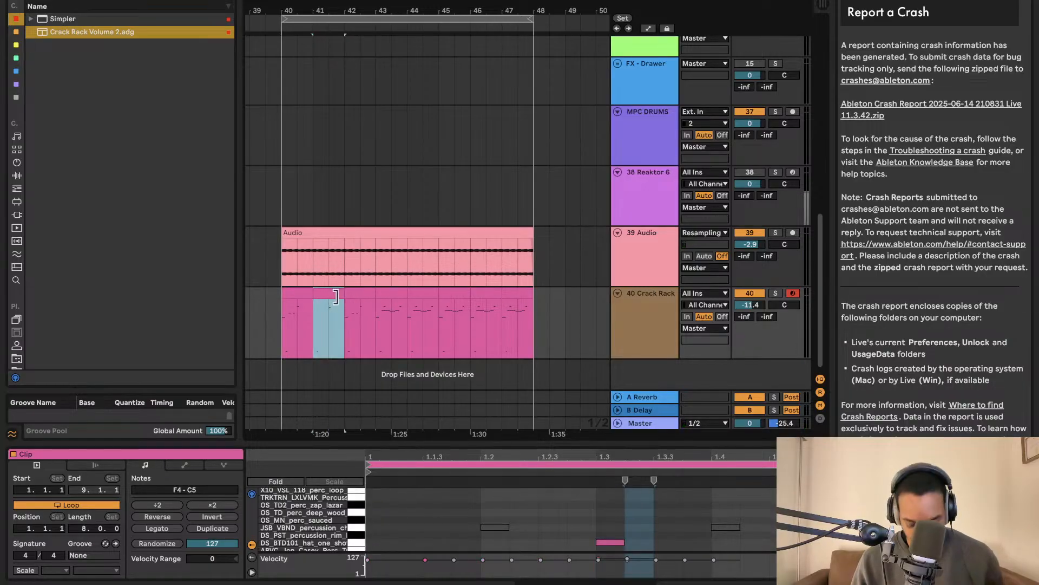
pyautogui.click(382, 296)
pyautogui.press('space')
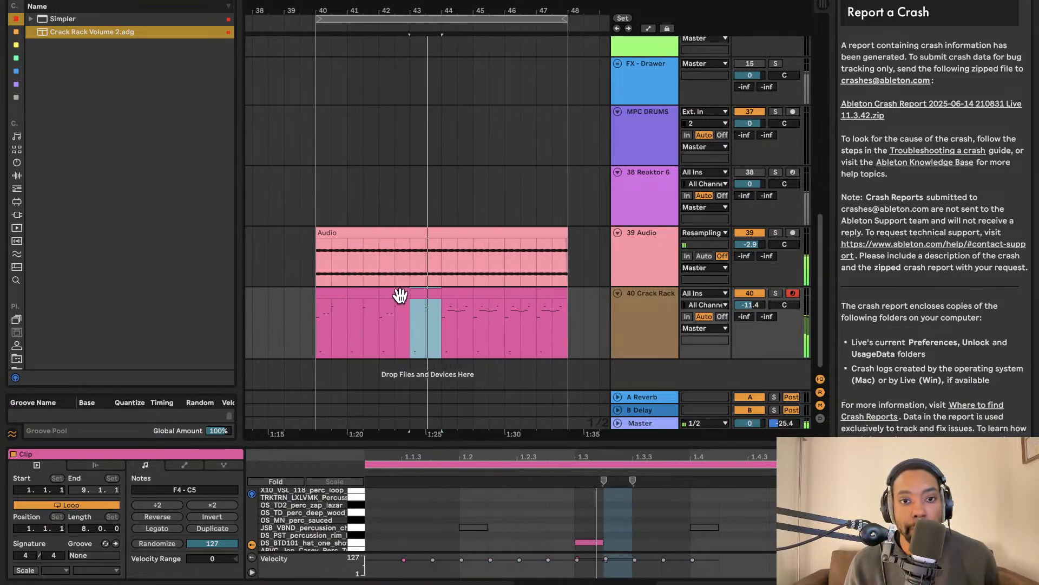
pyautogui.click(436, 301)
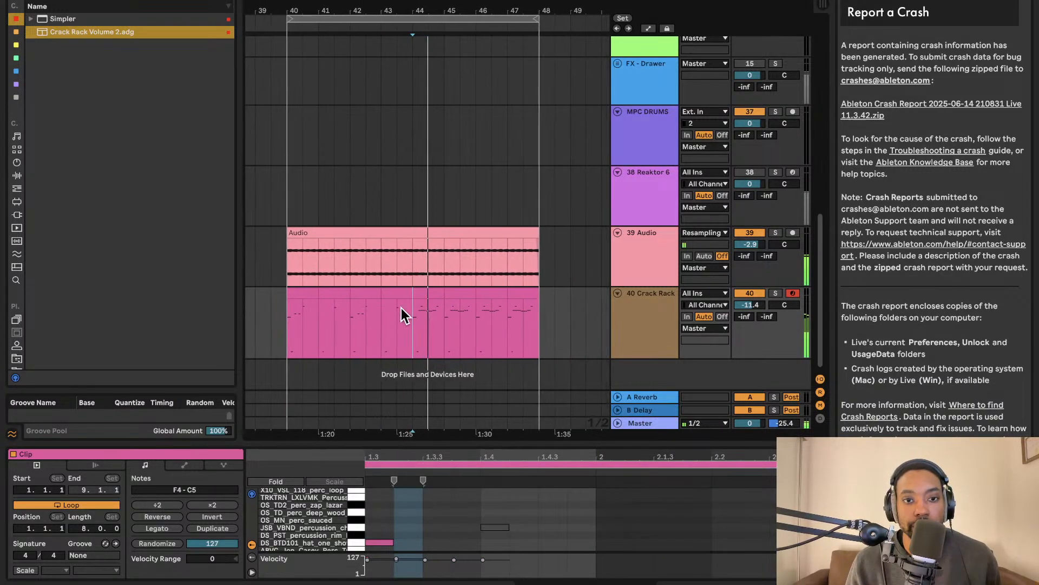
pyautogui.click(425, 294)
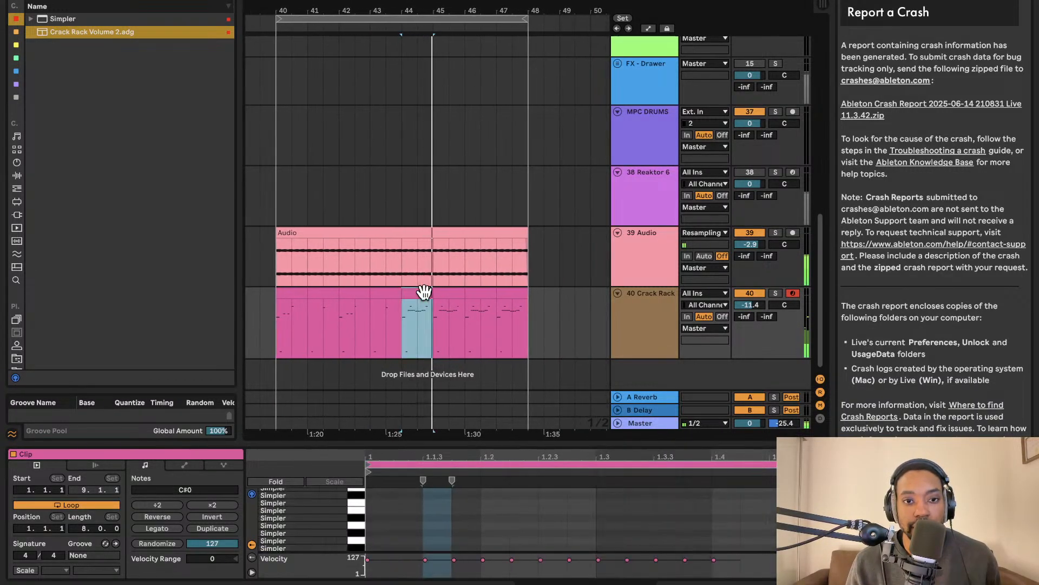
pyautogui.click(280, 314)
pyautogui.press('space')
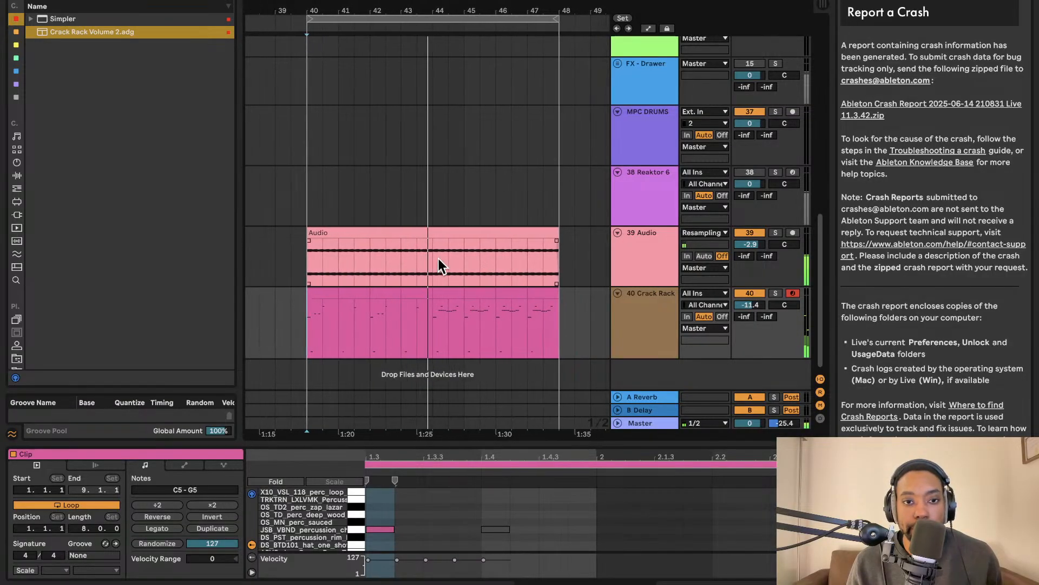
# Delete the C5 to G5 hat and percussion notes in the clip at bar 44
pyautogui.click(420, 301)
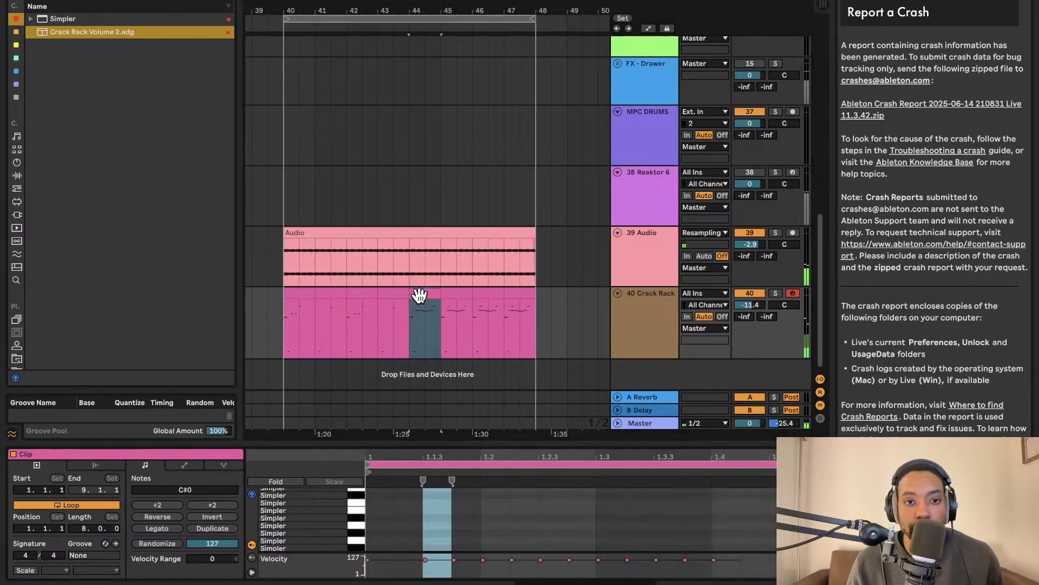
pyautogui.moveTo(494, 442); pyautogui.dragTo(494, 87)
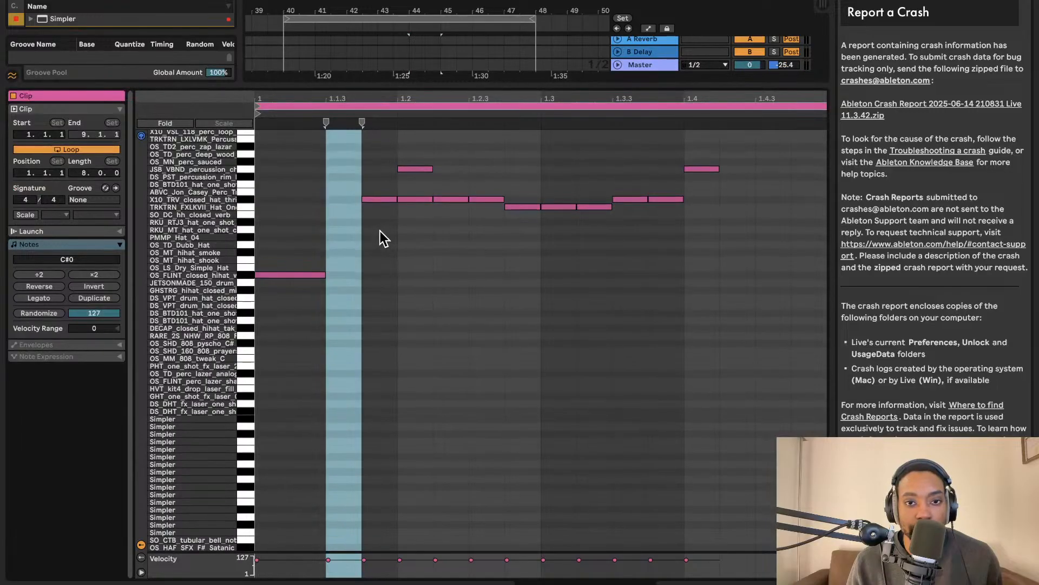
pyautogui.moveTo(445, 170); pyautogui.dragTo(789, 254)
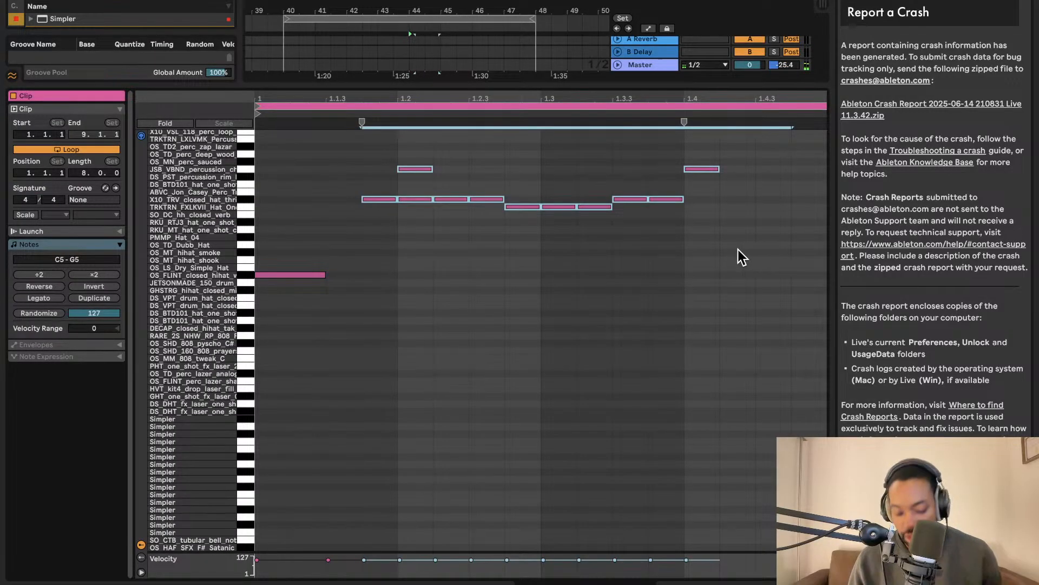
pyautogui.press('Delete')
# Set the note grid to 1/8 and place C5 hat notes at beats 1.2 and 1.4 in the bar 44 clip
pyautogui.rightClick(416, 201)
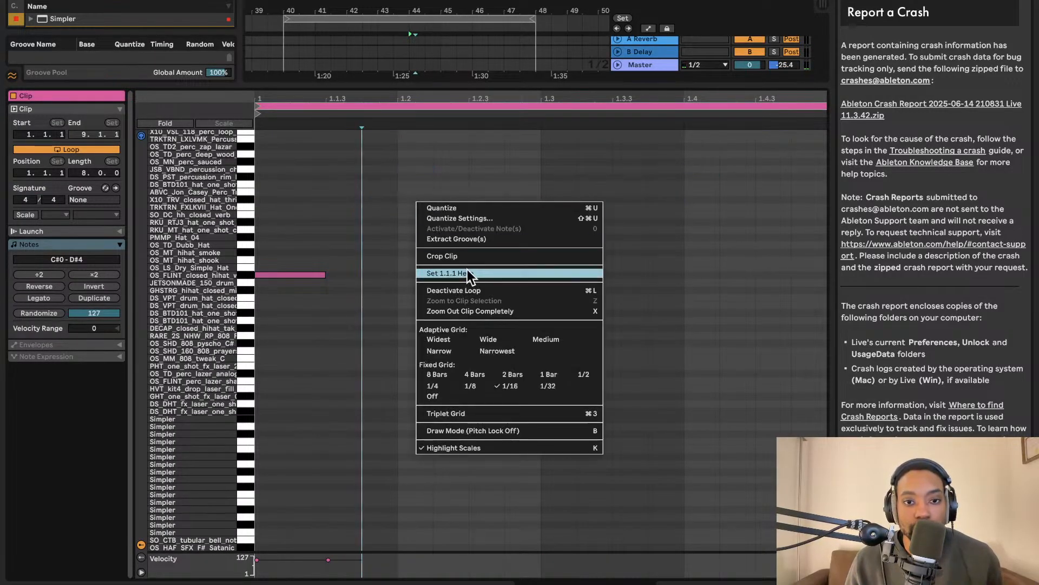
pyautogui.click(470, 385)
pyautogui.doubleClick(407, 207)
pyautogui.doubleClick(611, 210)
pyautogui.hscroll(-2, 500, 187)
pyautogui.scroll(-2, 498, 187)
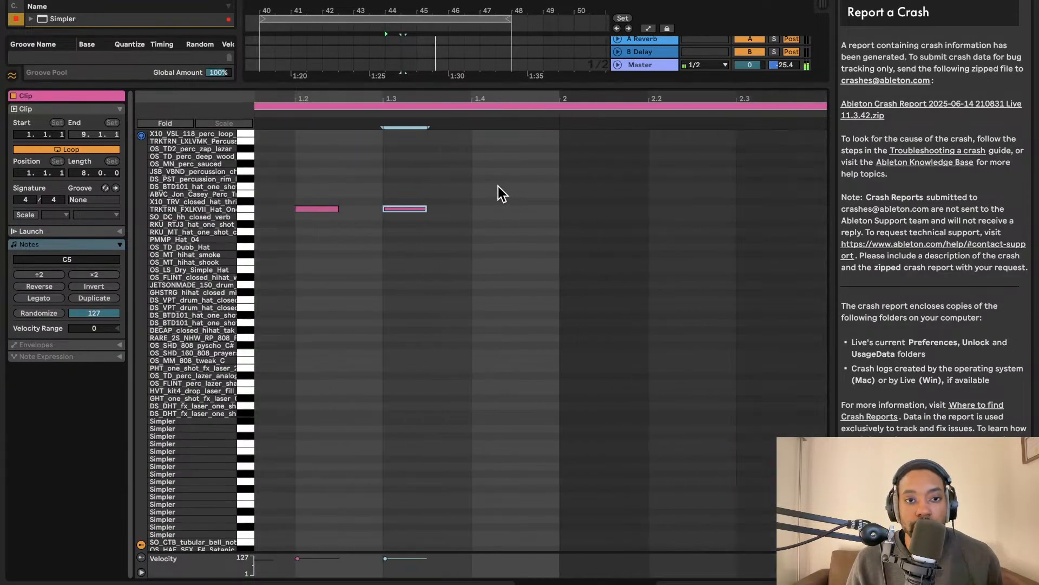
pyautogui.scroll(-2, 498, 189)
pyautogui.press('space')
pyautogui.moveTo(383, 214); pyautogui.dragTo(438, 214)
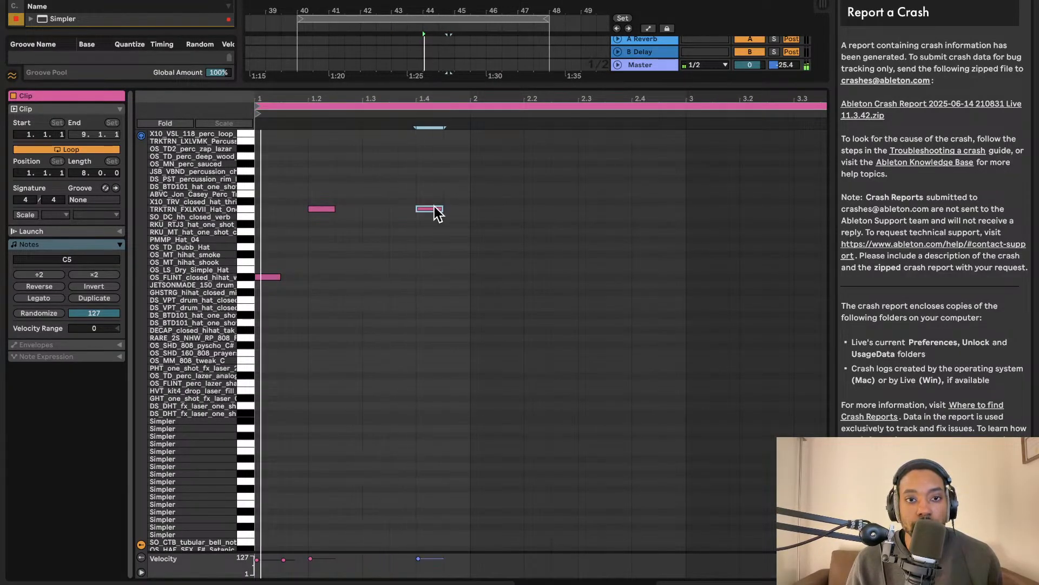
pyautogui.doubleClick(493, 209)
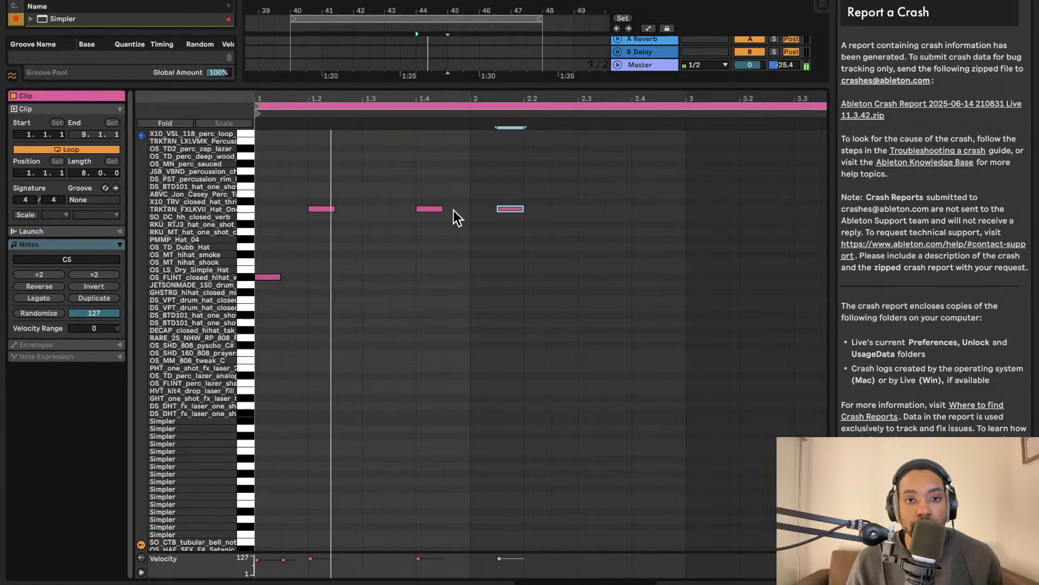
pyautogui.press('space')
pyautogui.doubleClick(509, 209)
# Add a C#5 hat note at 1.2.3 and a C5 hat note at beat 1.3 during playback
pyautogui.press('space')
pyautogui.doubleClick(350, 202)
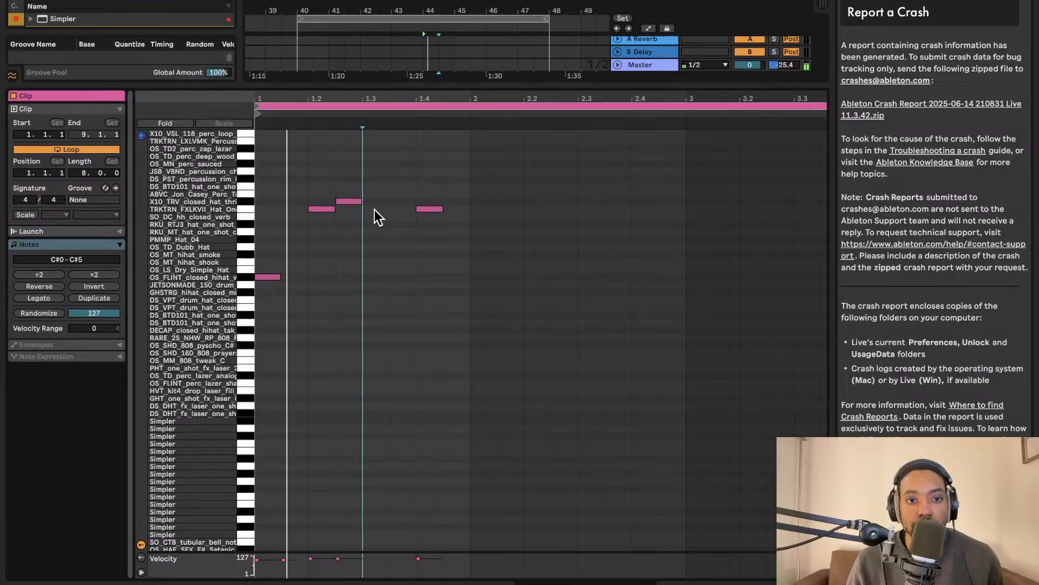
pyautogui.doubleClick(376, 209)
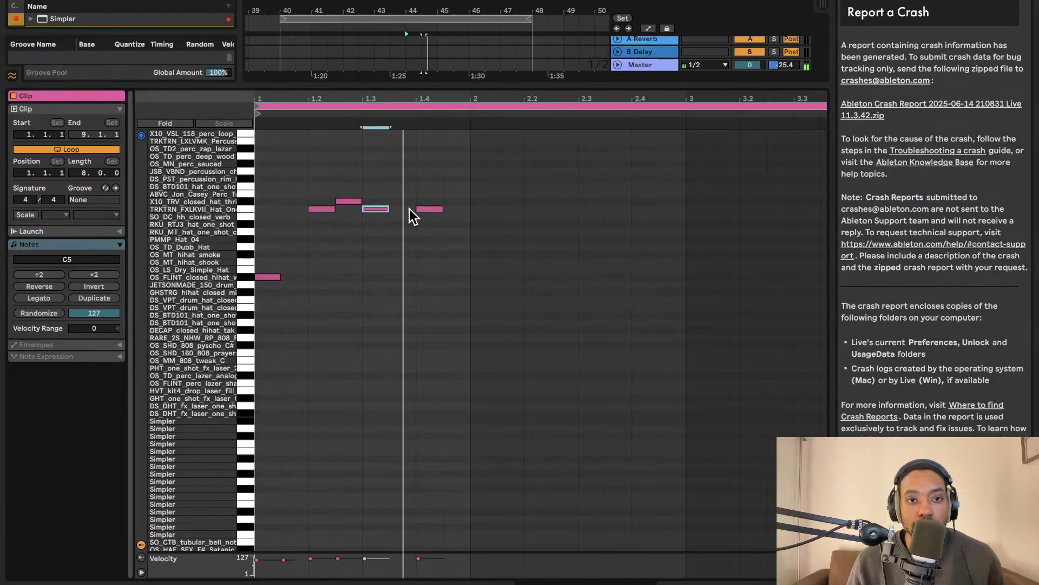
# Move the C#5 hat at 1.2.3 down to C5, add a C5 hat at 1.1.3, and play the clip
pyautogui.press('space')
pyautogui.moveTo(356, 201); pyautogui.dragTo(356, 208)
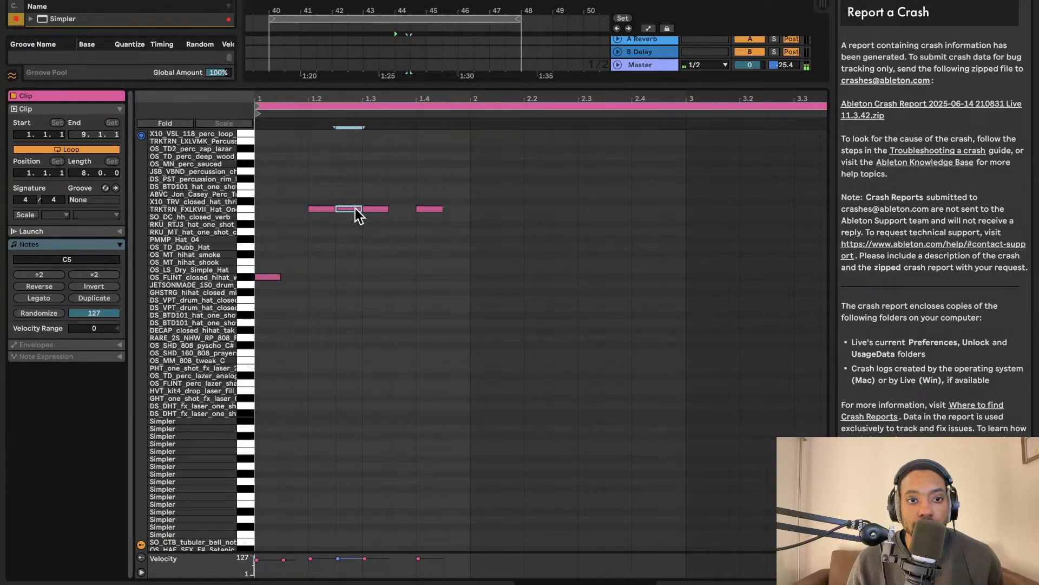
pyautogui.rightClick(318, 204)
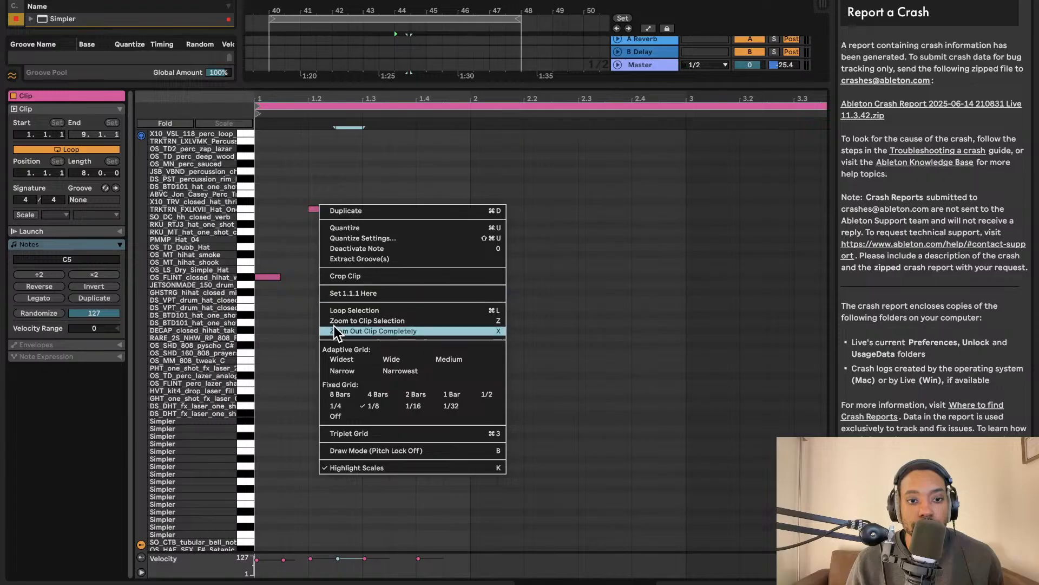
pyautogui.click(343, 406)
pyautogui.doubleClick(294, 209)
pyautogui.press('space')
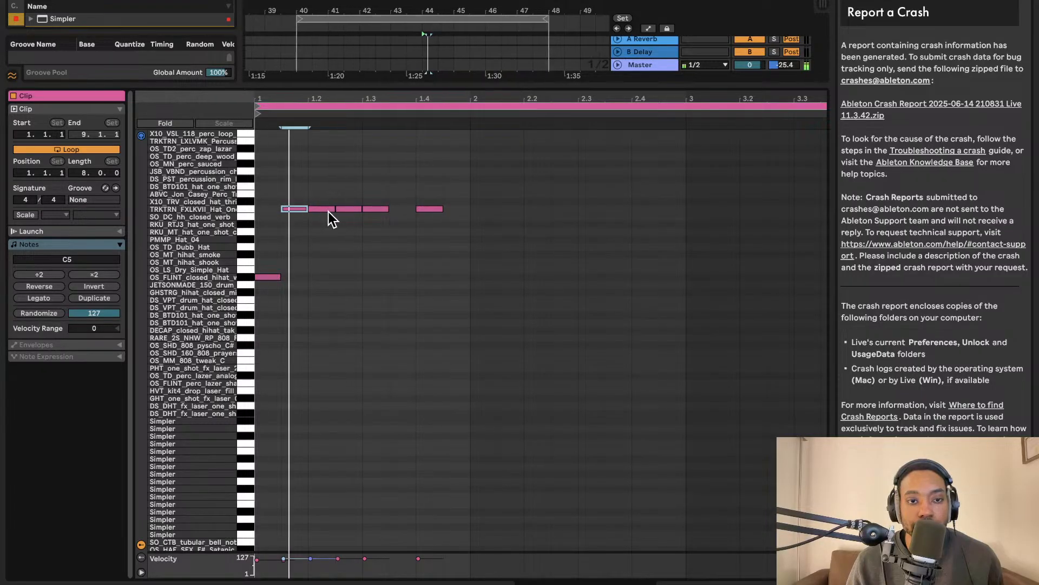
# Thin out the C5 hats so they sit only at 1.1.3, 1.2.3 and 1.4, checking the rhythm in playback
pyautogui.doubleClick(359, 210)
pyautogui.click(321, 210)
pyautogui.moveTo(329, 209); pyautogui.dragTo(356, 211)
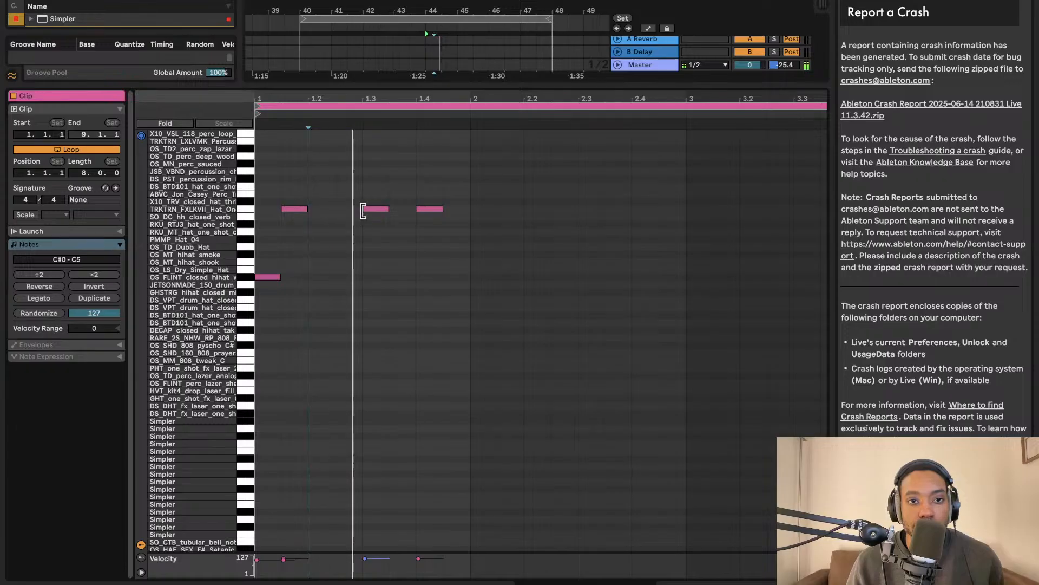
pyautogui.click(385, 213)
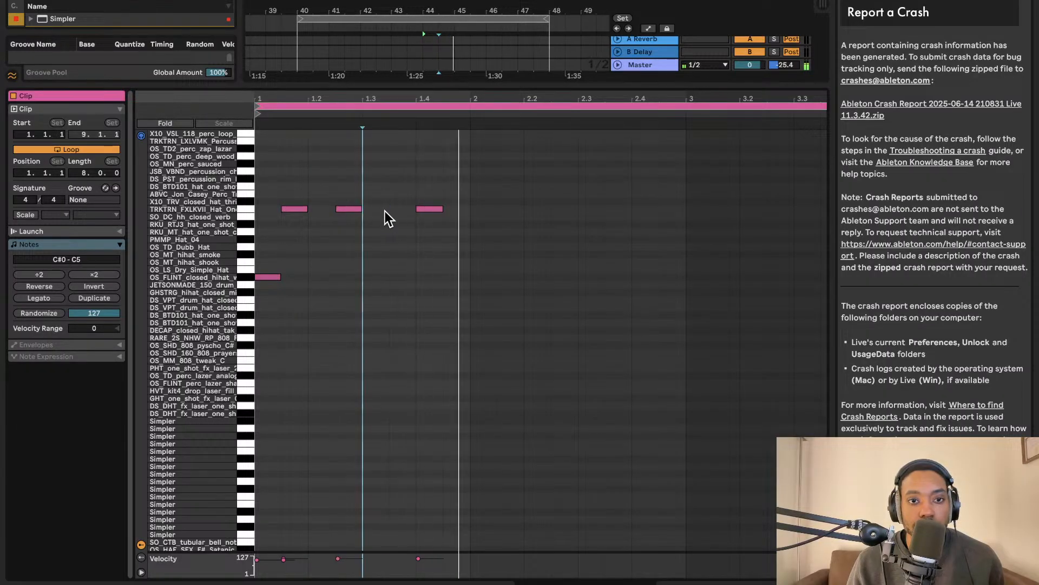
pyautogui.press('space')
pyautogui.click(395, 207)
pyautogui.click(412, 210)
pyautogui.press('space')
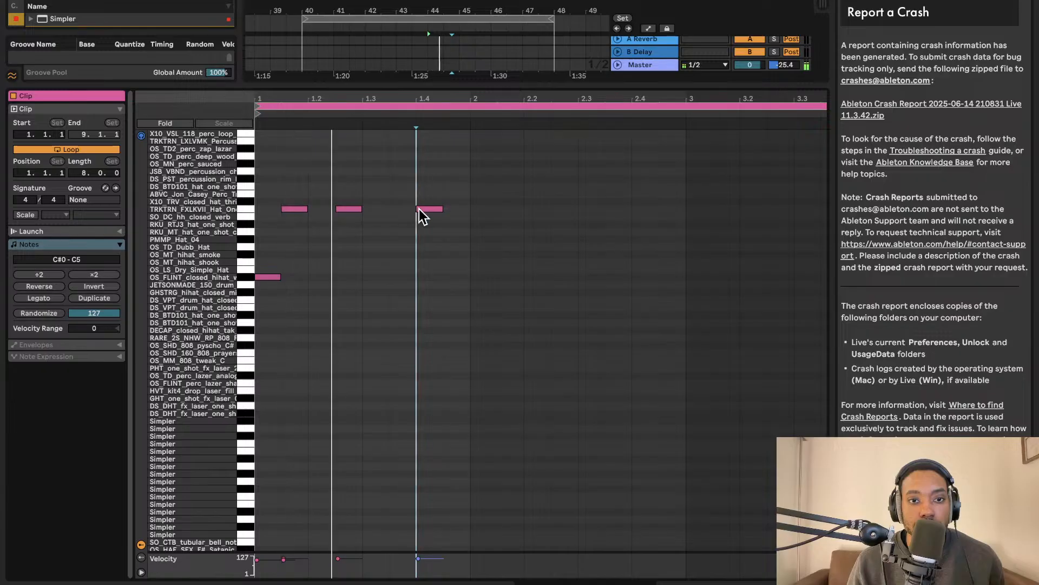
# Shrink the note editor, copy the bar 44 clip onto bar 46 of the Crack Rack track and start playback
pyautogui.moveTo(441, 85); pyautogui.dragTo(464, 504)
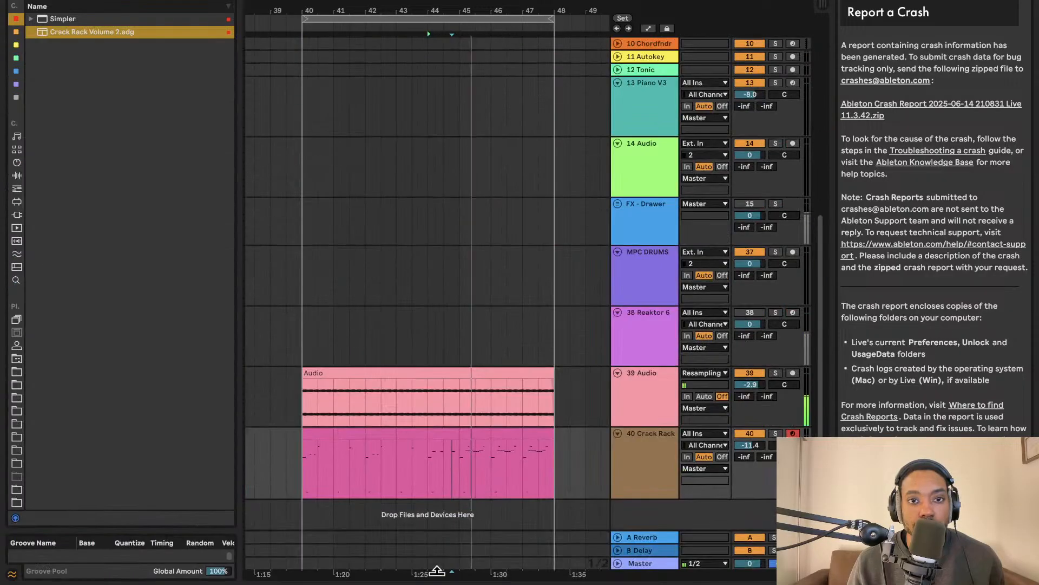
pyautogui.click(448, 429)
pyautogui.press('space')
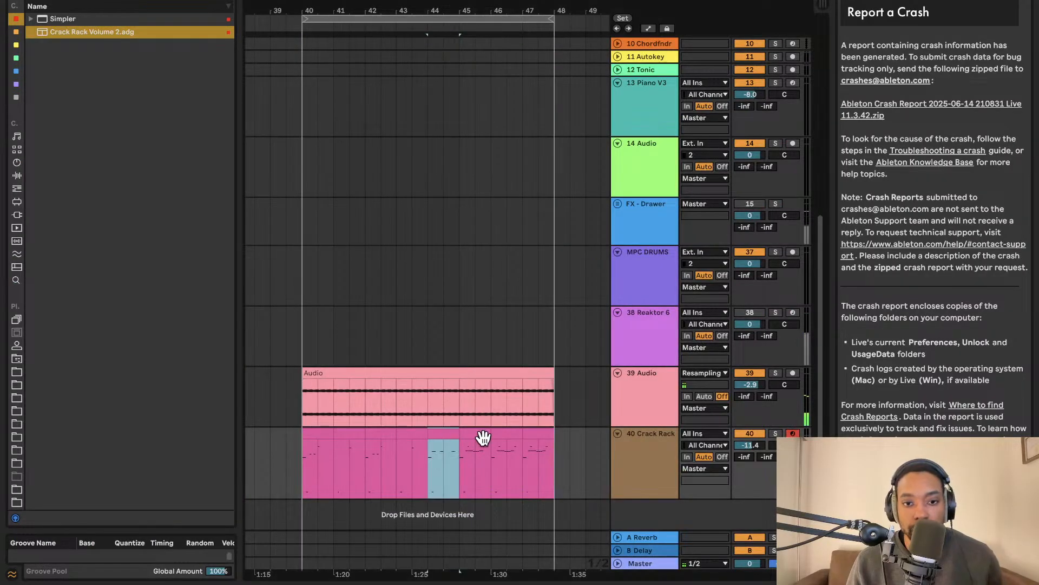
pyautogui.moveTo(513, 430); pyautogui.dragTo(506, 433)
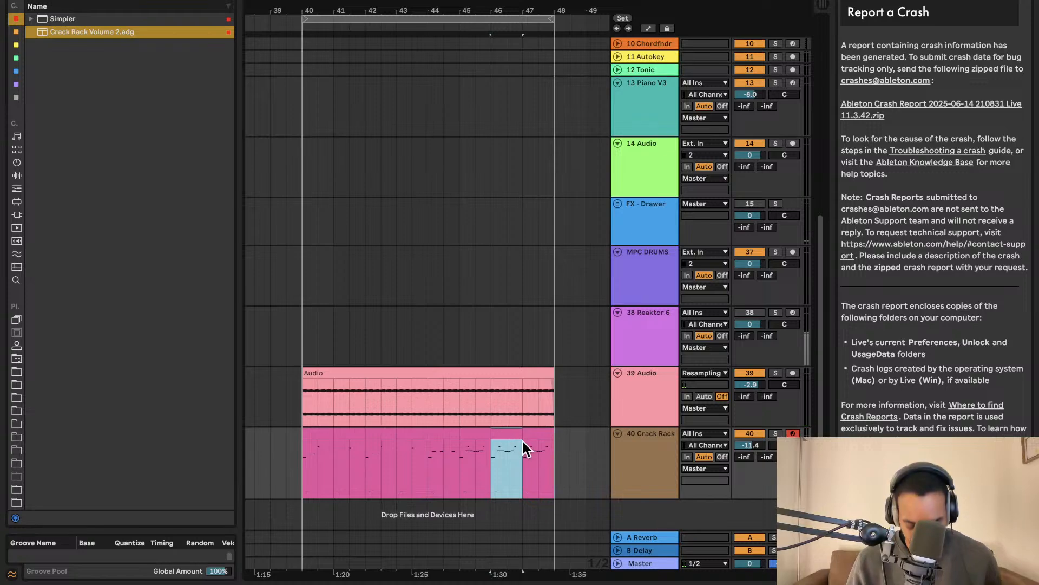
pyautogui.press('space')
# Listen through the looping eight-bar pattern while reviewing the Crack Rack clips from bar 40 to bar 48
pyautogui.hscroll(-3, 370, 455)
pyautogui.scroll(1, 395, 456)
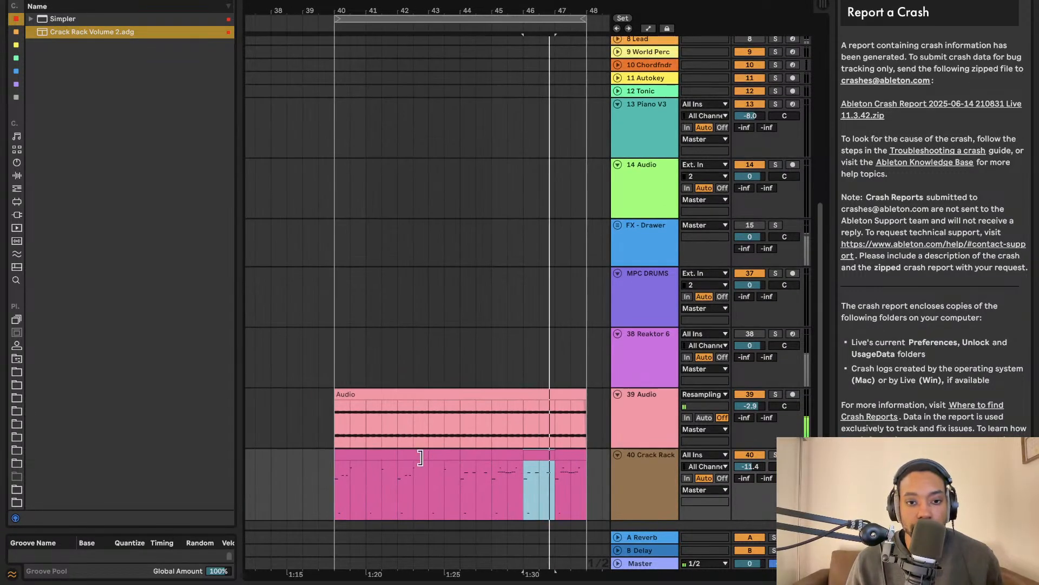
pyautogui.scroll(-2, 444, 450)
pyautogui.hscroll(2, 446, 446)
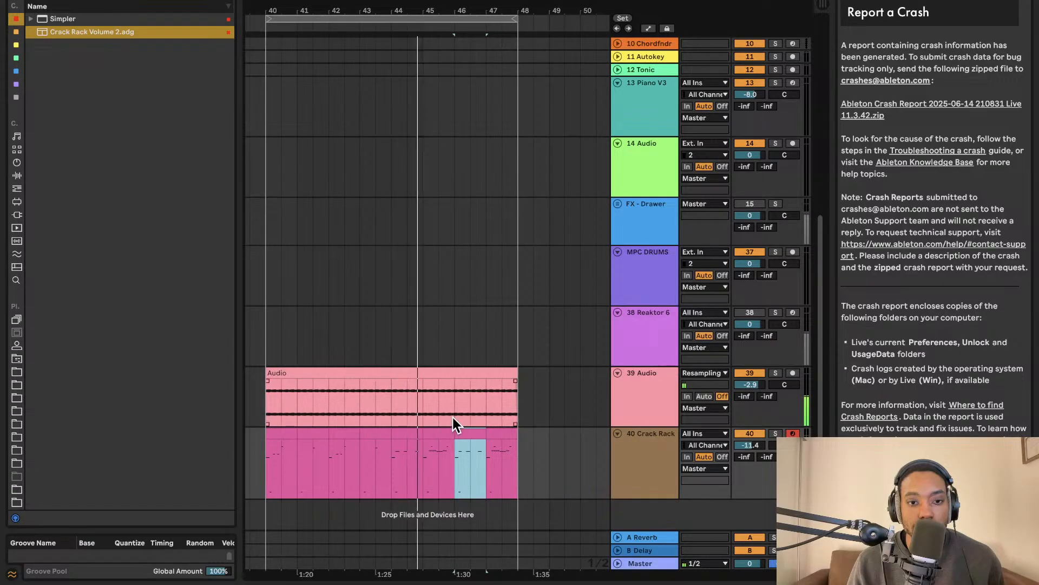
pyautogui.hscroll(-3, 436, 449)
pyautogui.hscroll(4, 436, 451)
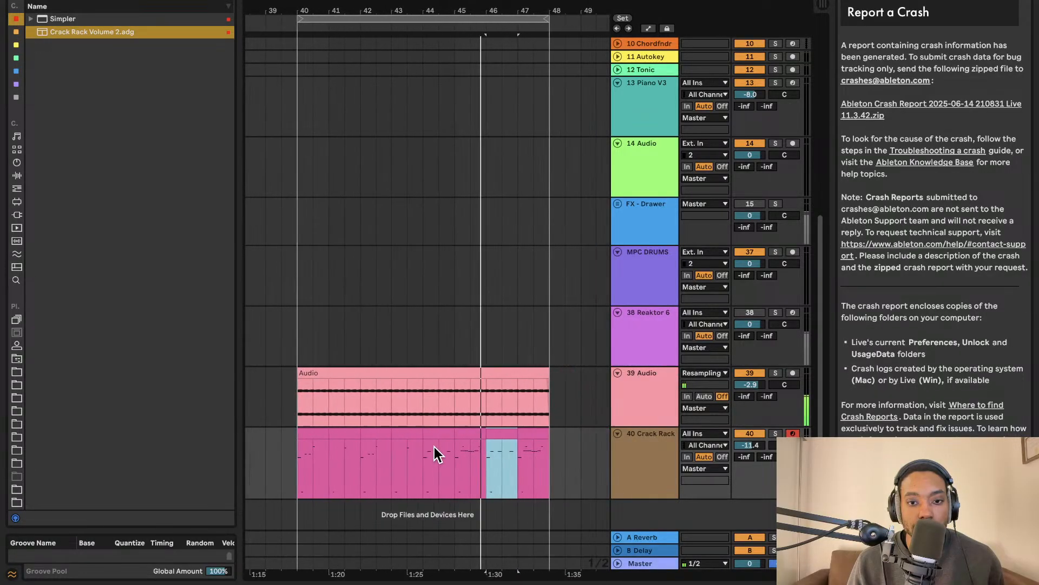
pyautogui.hscroll(-2, 434, 450)
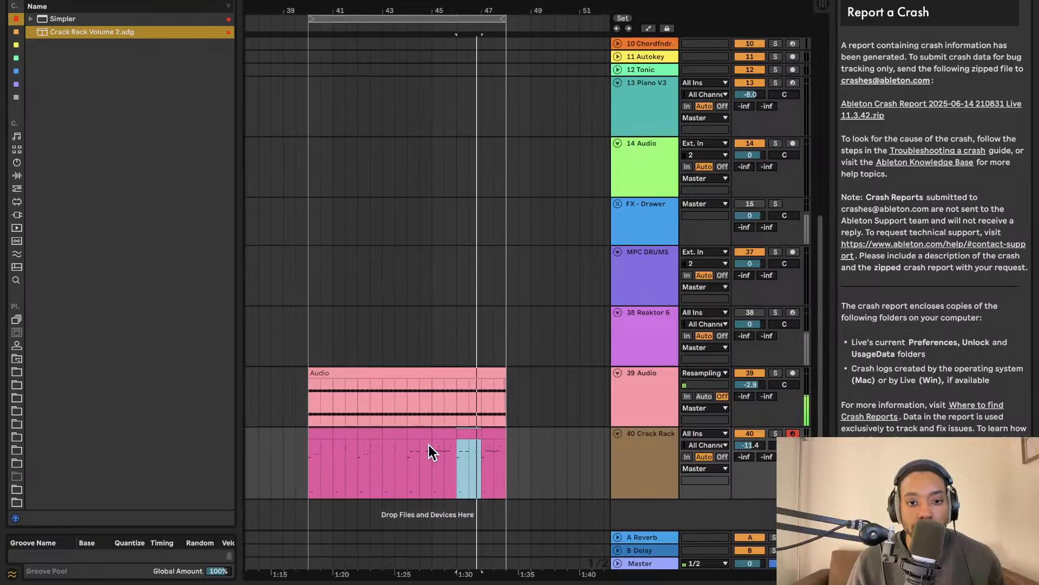
pyautogui.scroll(3, 429, 445)
pyautogui.scroll(-4, 428, 447)
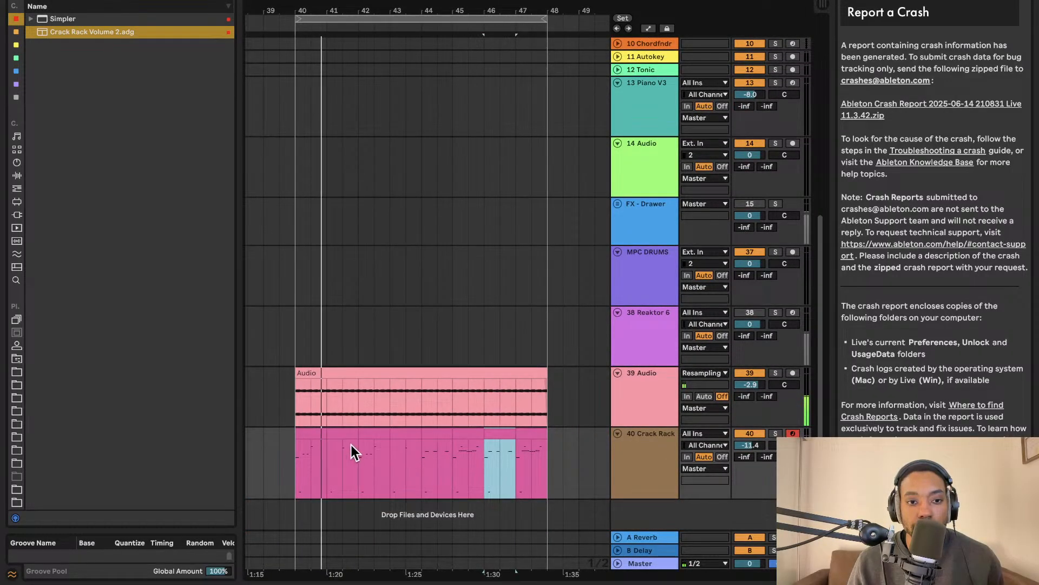
# Open the bar 41 clip in an enlarged note editor, then select the bar 40 clip and play it
pyautogui.doubleClick(352, 446)
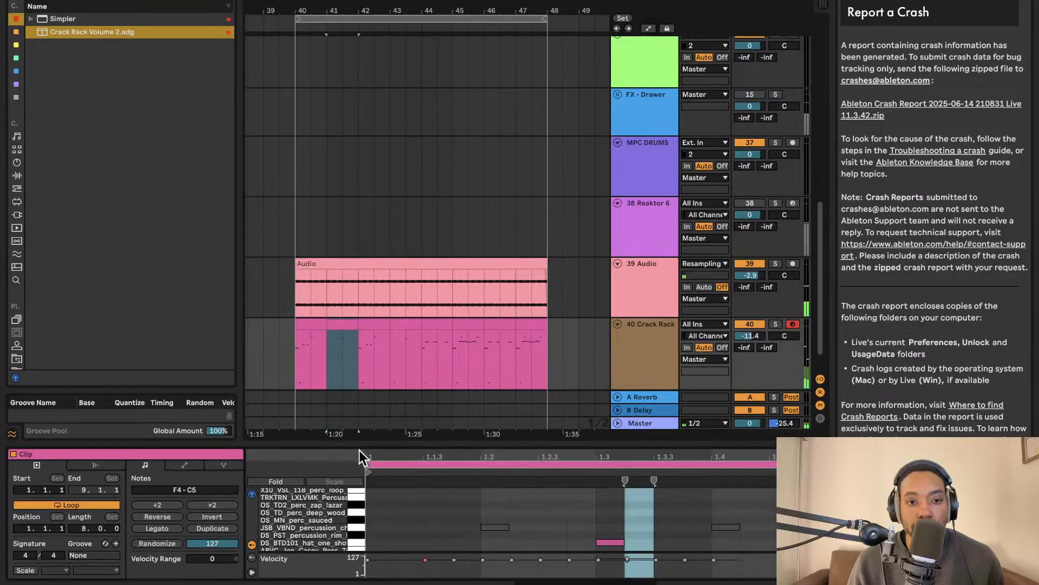
pyautogui.moveTo(416, 441); pyautogui.dragTo(385, 325)
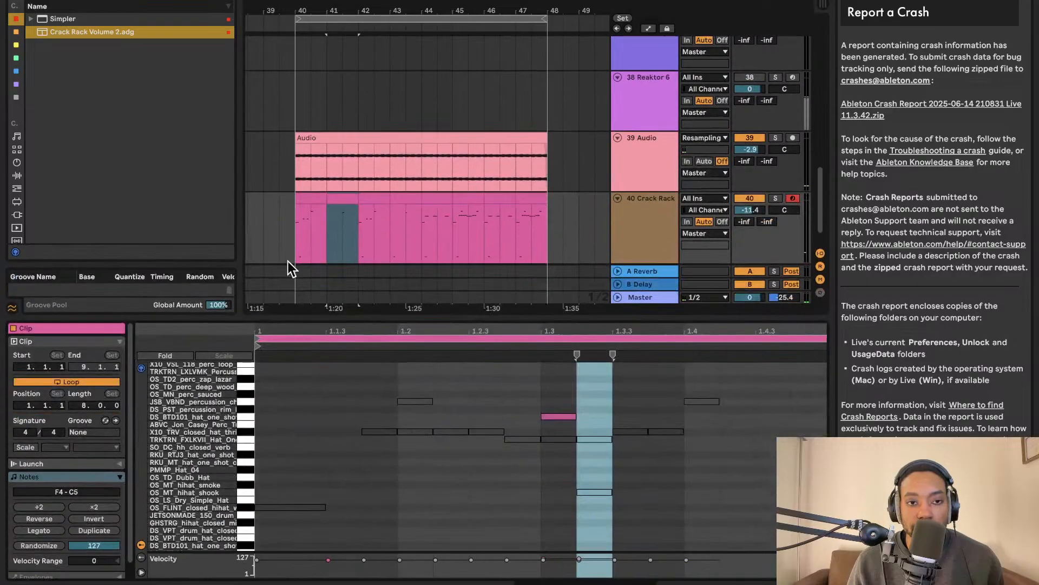
pyautogui.click(312, 198)
pyautogui.press('space')
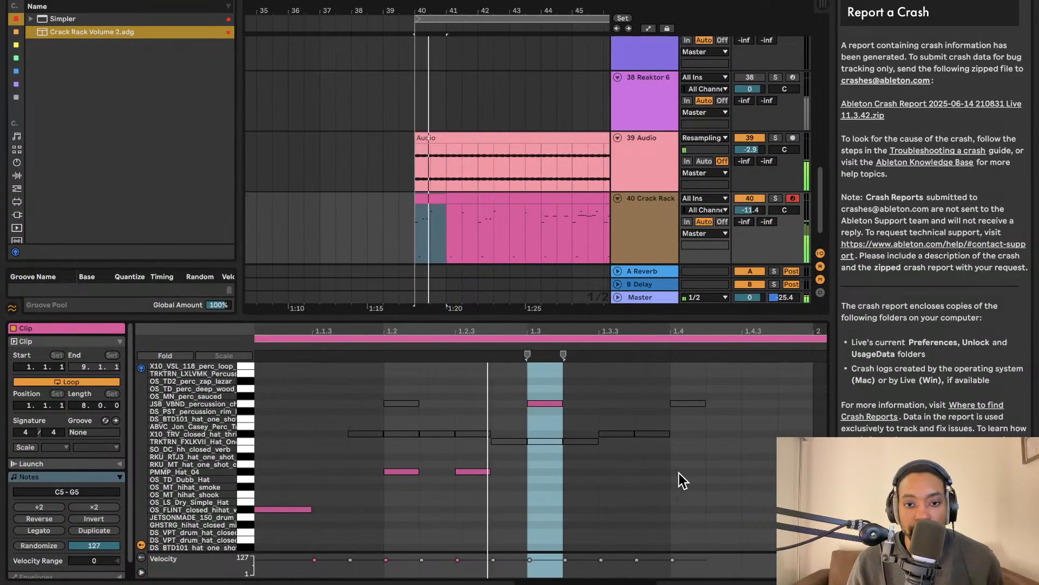
pyautogui.doubleClick(685, 486)
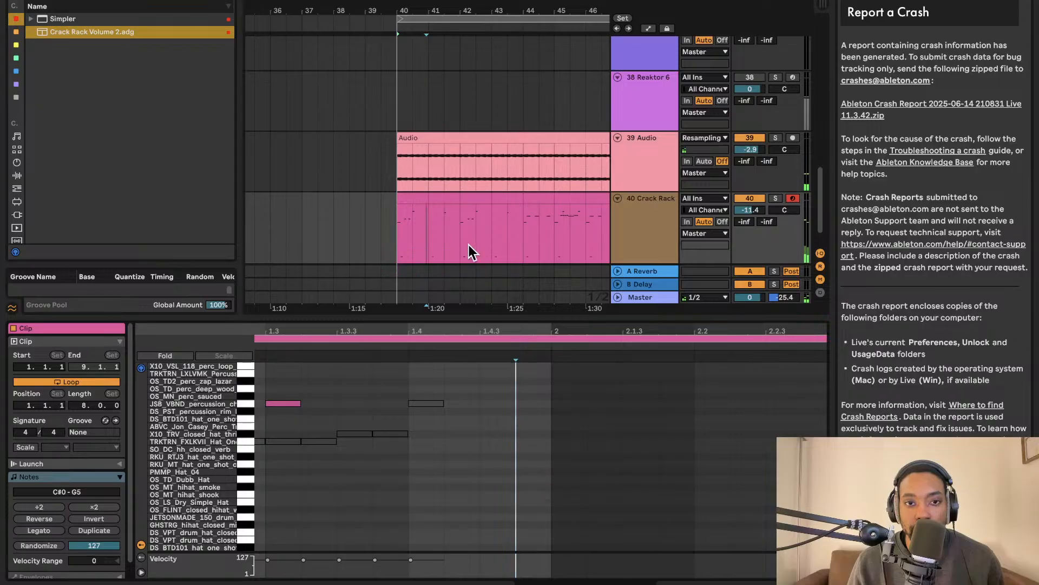
pyautogui.hotkey('ctrl', 'z')
pyautogui.hotkey('ctrl', 'z')
pyautogui.press('space')
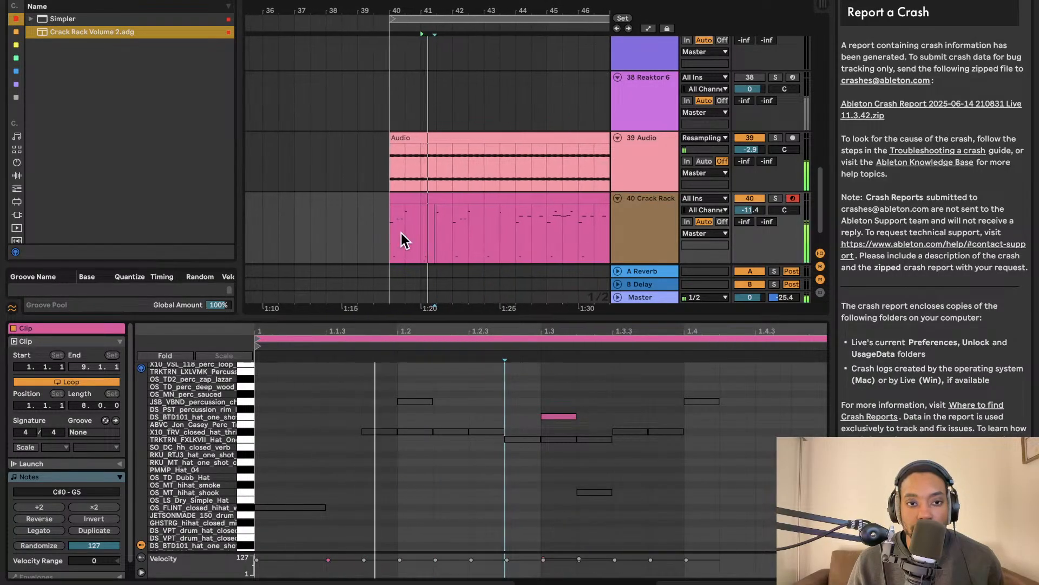
pyautogui.click(382, 245)
pyautogui.hscroll(5, 438, 245)
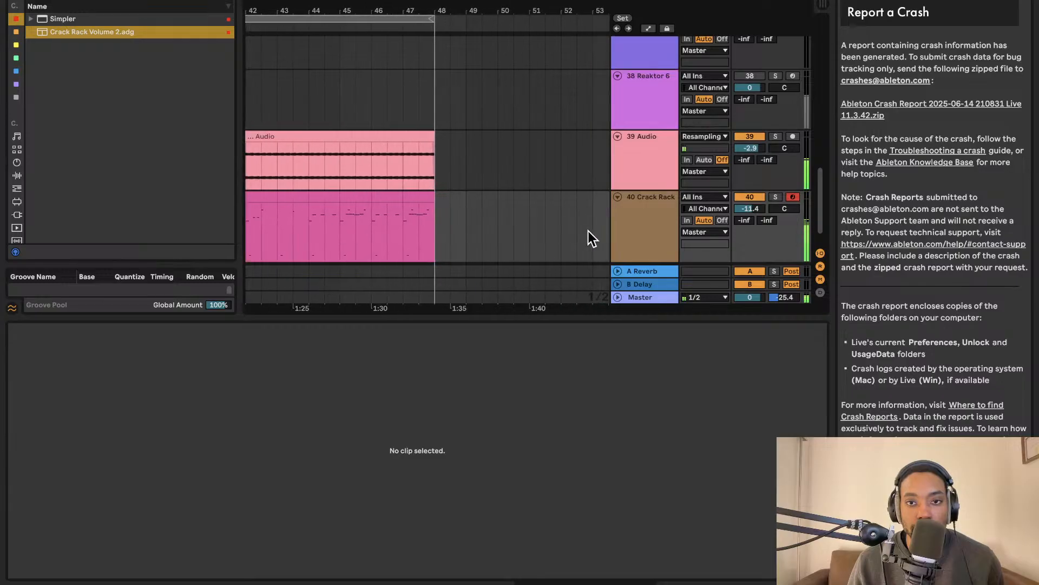
pyautogui.hscroll(-4, 603, 231)
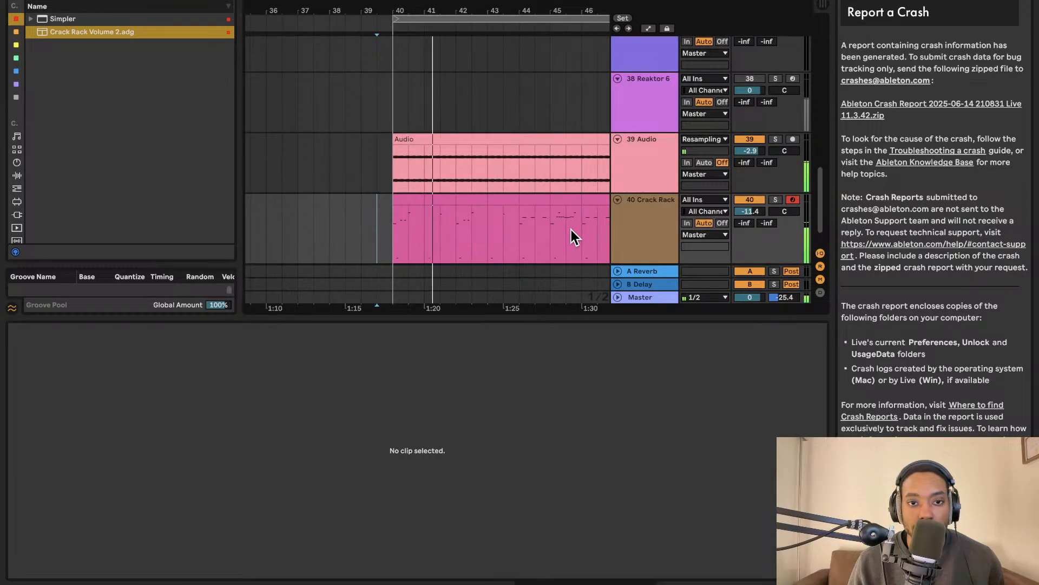
# Add G#4 hat notes at 1.2.3 and 1.2.2 in the bar 41 clip and play the pattern from bar 40
pyautogui.click(447, 200)
pyautogui.click(501, 467)
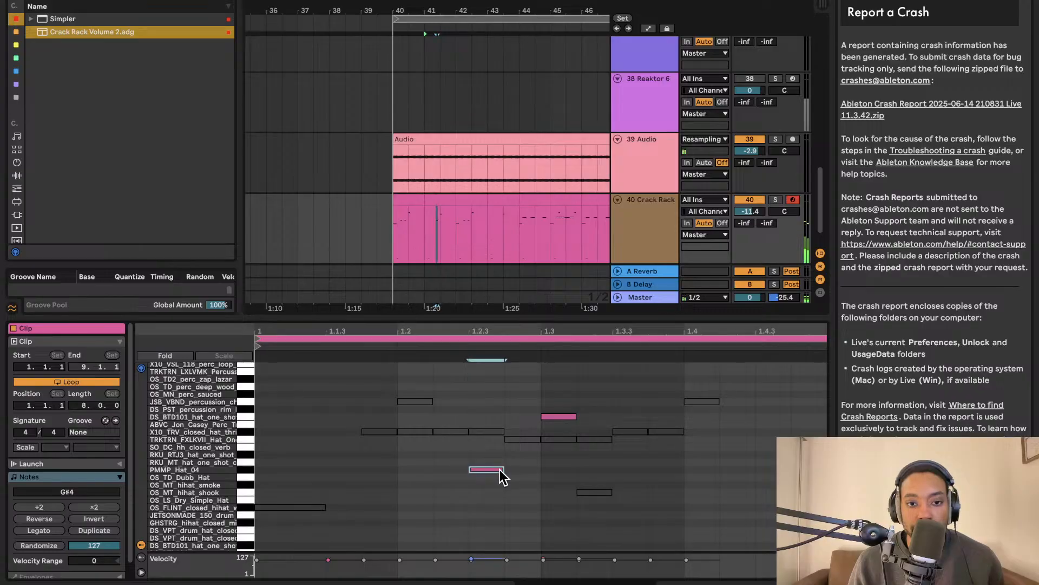
pyautogui.doubleClick(440, 468)
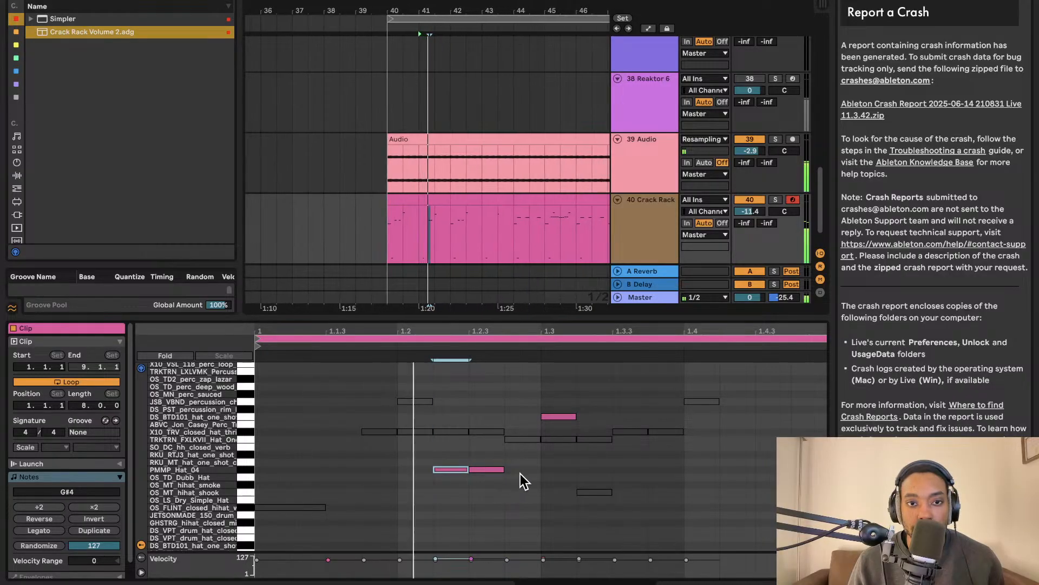
pyautogui.press('space')
pyautogui.press('space')
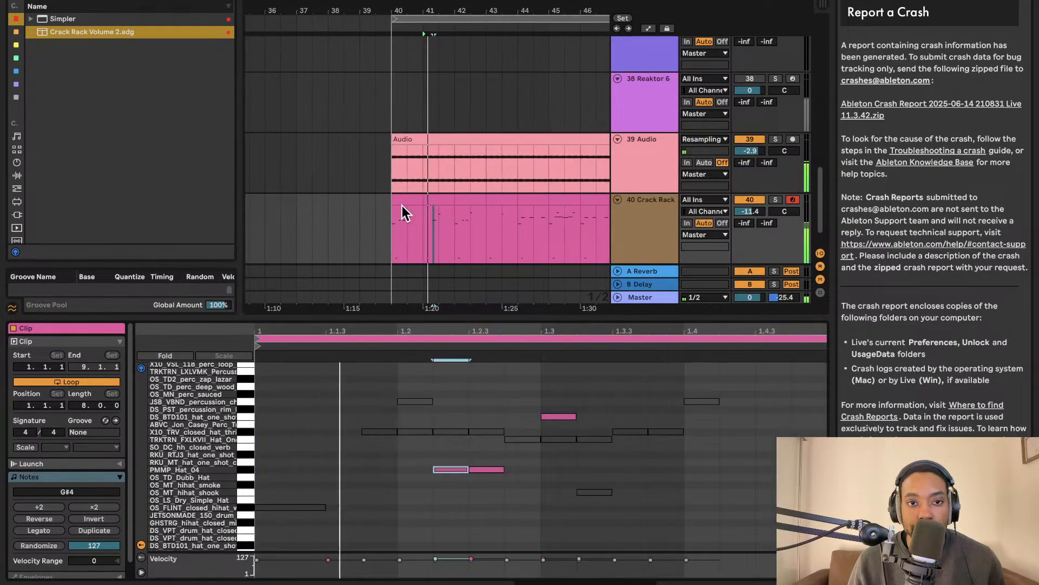
pyautogui.press('space')
pyautogui.click(402, 202)
pyautogui.press('space')
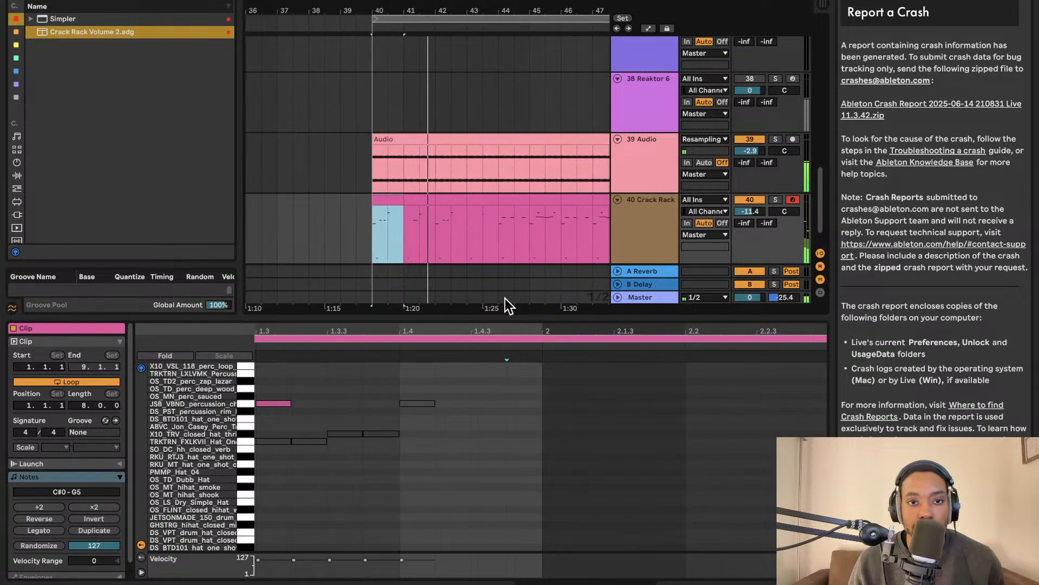
# Replace the bar 43 clip with a copy of the revised bar 41 clip and restart playback
pyautogui.click(396, 206)
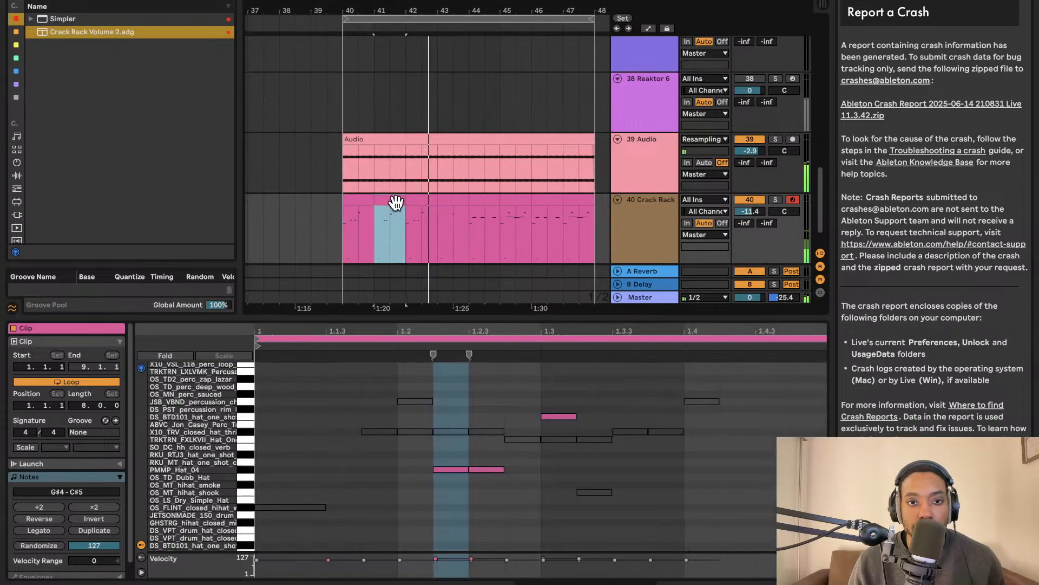
pyautogui.click(444, 201)
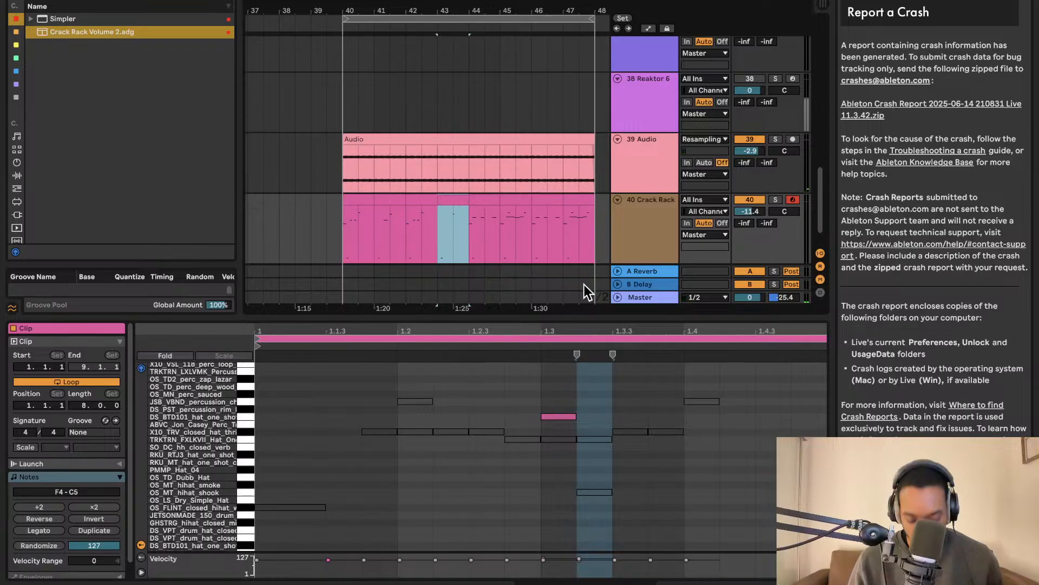
pyautogui.hotkey('ctrl', 'z')
pyautogui.press('space')
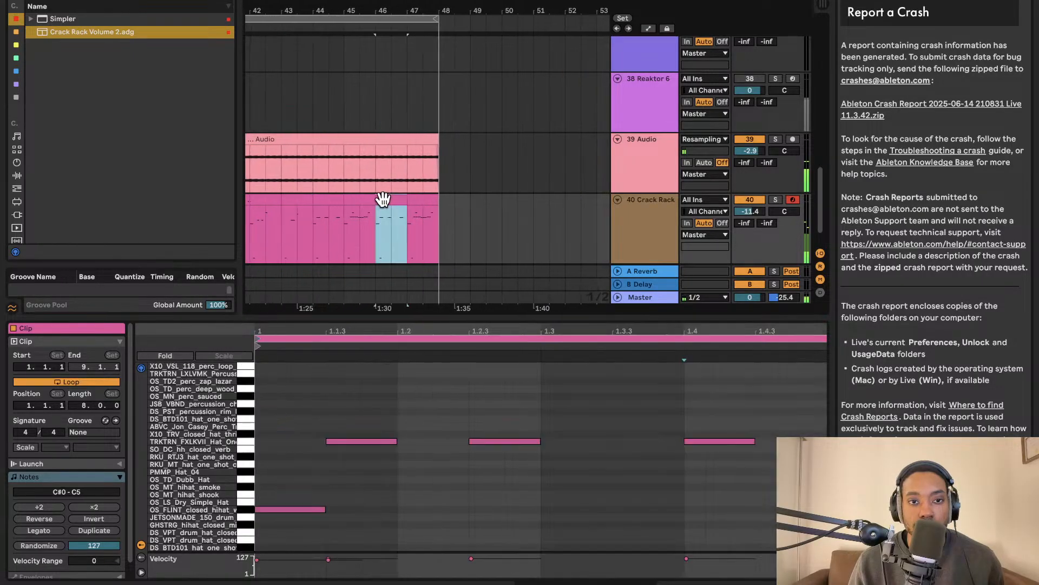
pyautogui.click(359, 197)
pyautogui.press('space')
pyautogui.press('0')
pyautogui.click(391, 198)
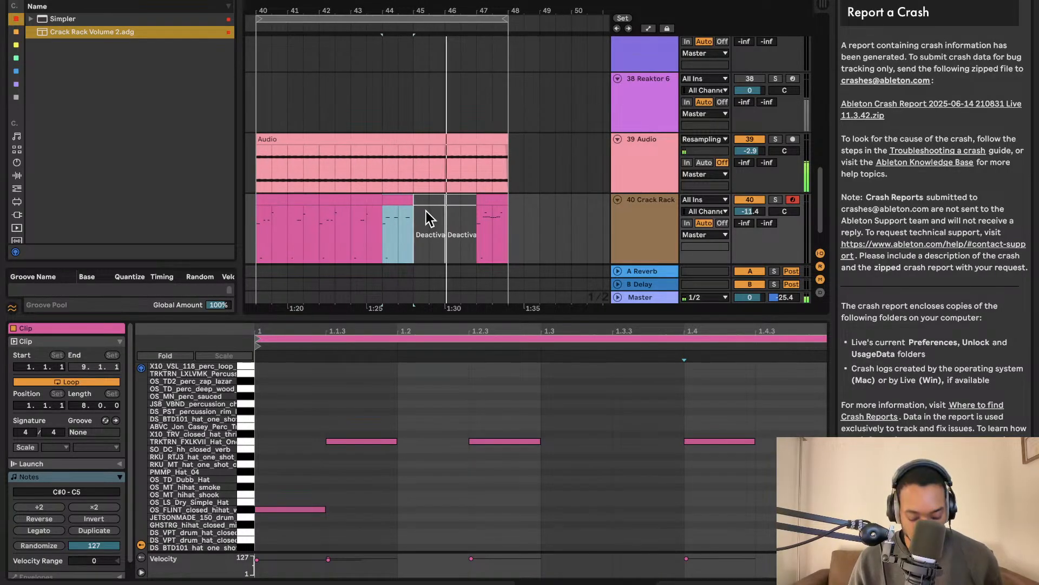
pyautogui.click(450, 199)
pyautogui.press('0')
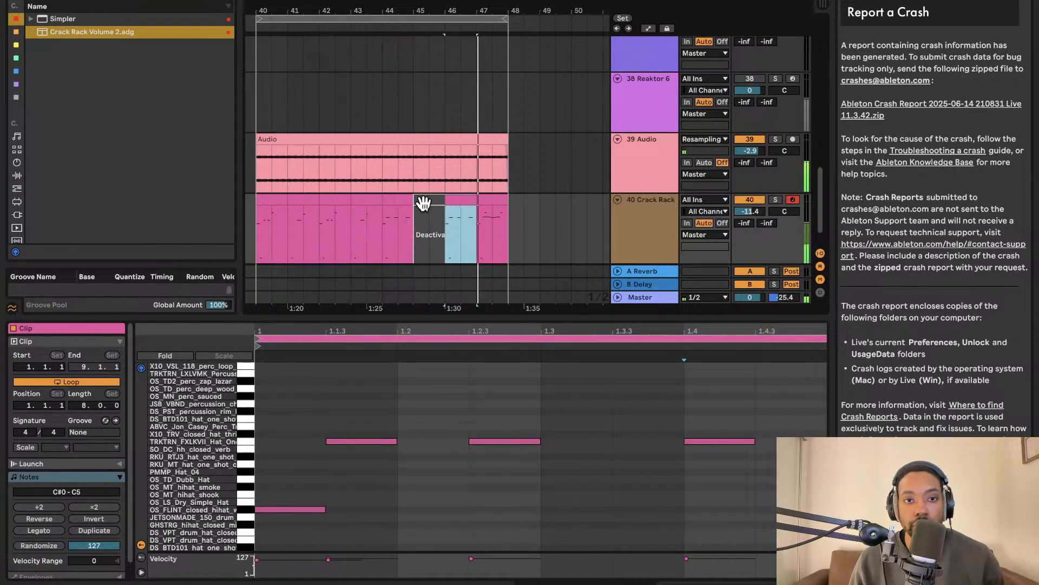
pyautogui.click(424, 200)
pyautogui.press('0')
# Copy the bar 46 clip onto bar 45 and play the pattern to check the change
pyautogui.click(469, 204)
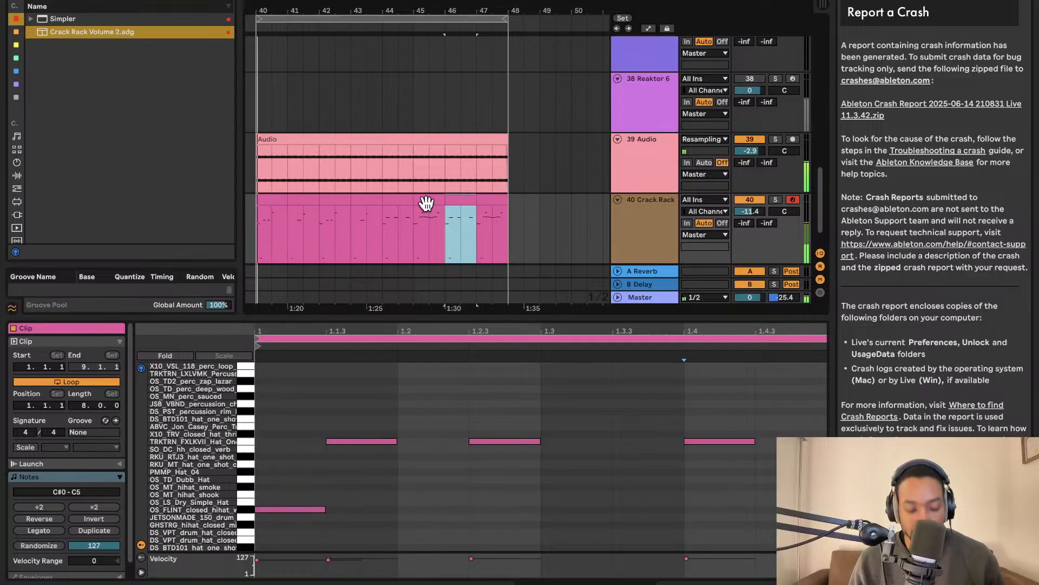
pyautogui.click(434, 202)
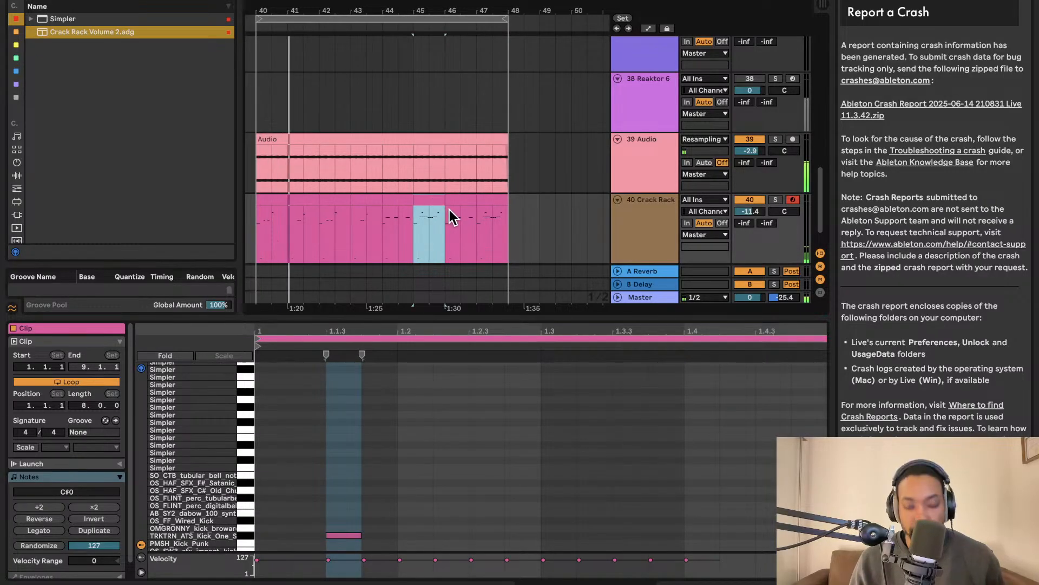
pyautogui.press('super+z')
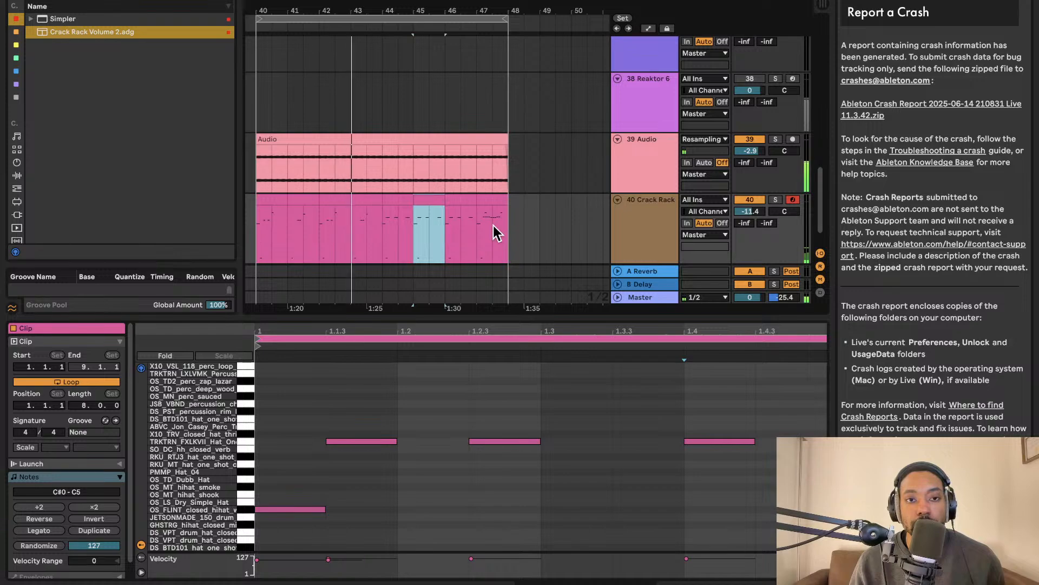
pyautogui.press('space')
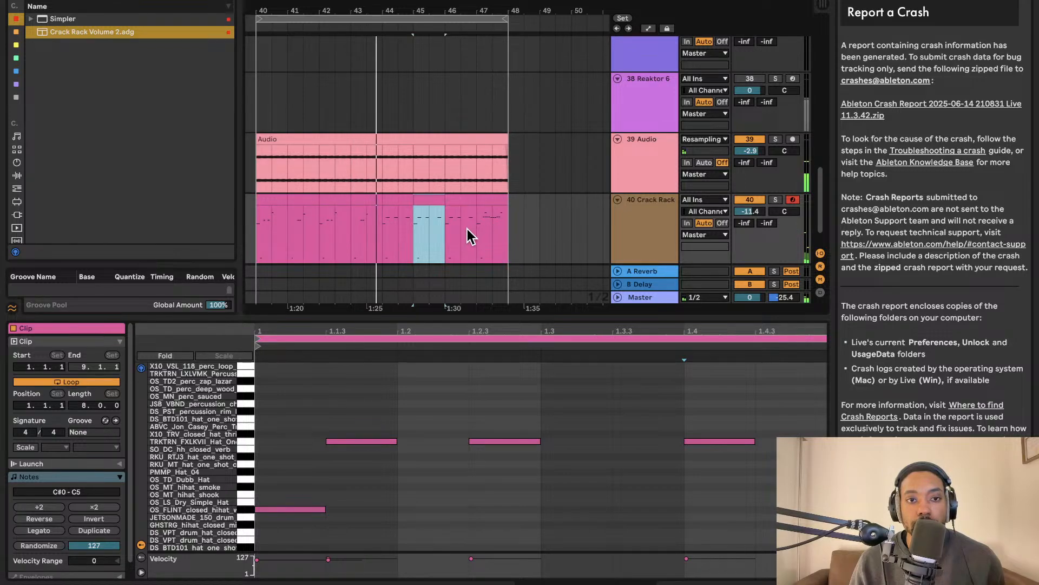
pyautogui.press('space')
pyautogui.scroll(-2, 466, 229)
pyautogui.scroll(1, 466, 228)
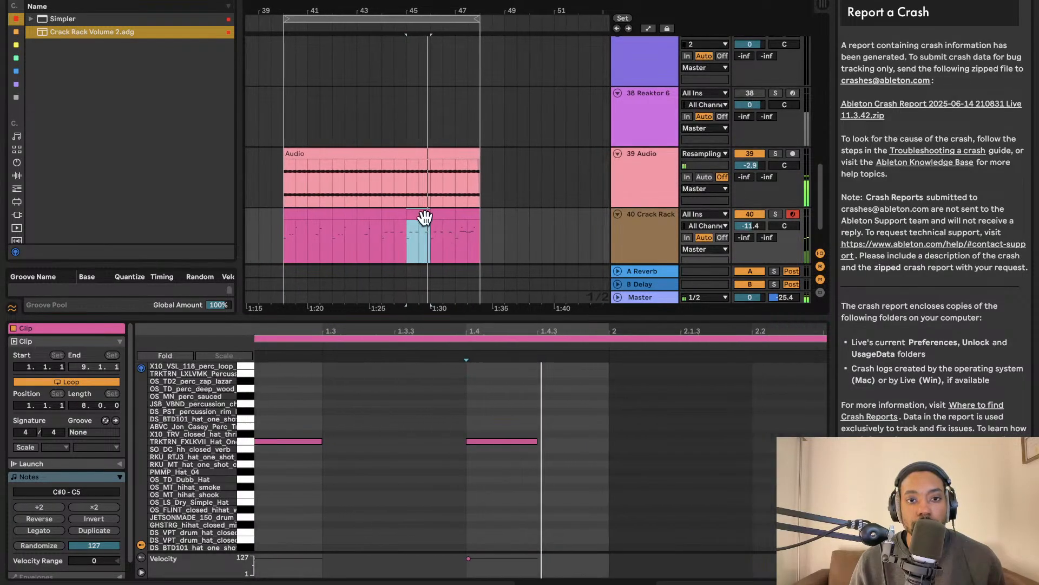
# Add a G#5 note at 1.3 in the bar 45 clip on the Crack Rack track during playback
pyautogui.click(557, 395)
pyautogui.press('space')
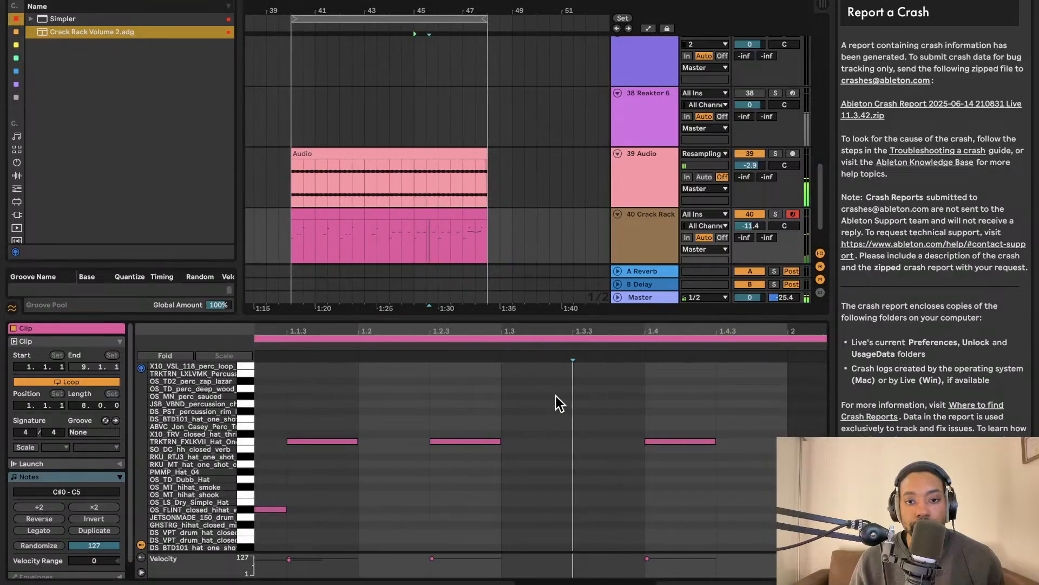
pyautogui.press('space')
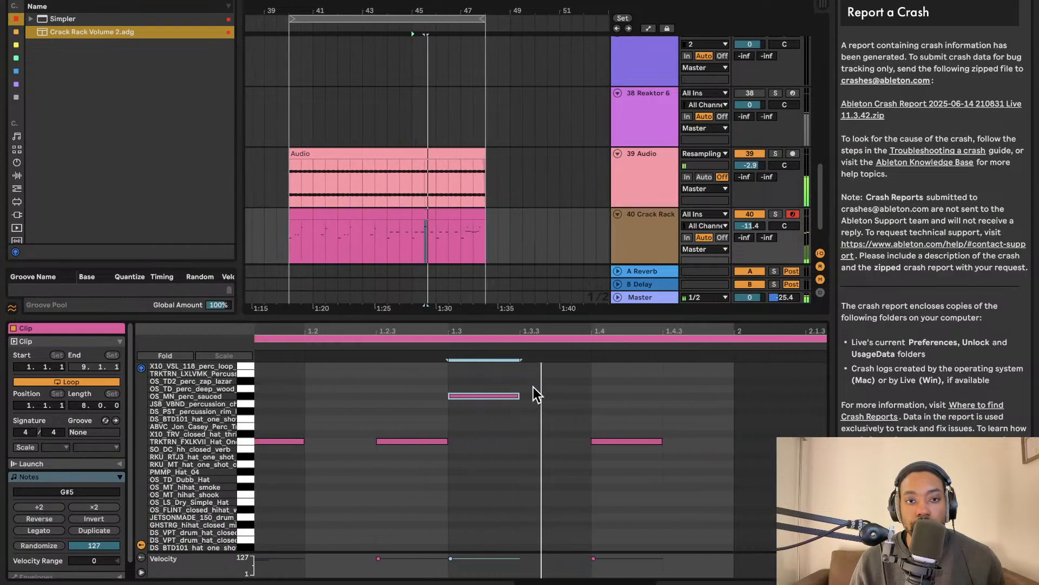
# Duplicate the revised bar 45 clip onto bar 46 and listen to the pattern from bar 40
pyautogui.click(408, 215)
pyautogui.press('super+d')
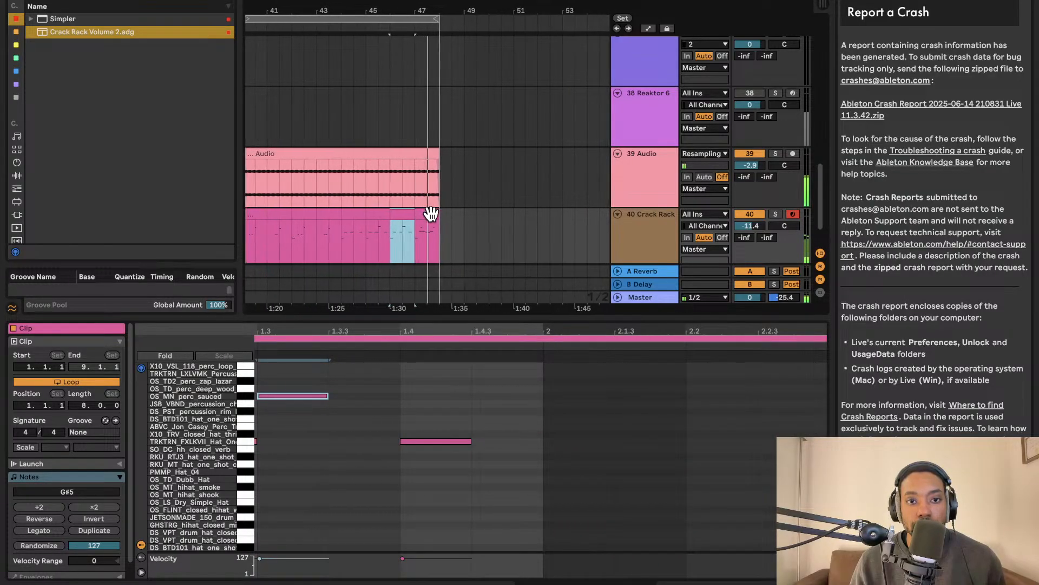
pyautogui.hscroll(2, 544, 230)
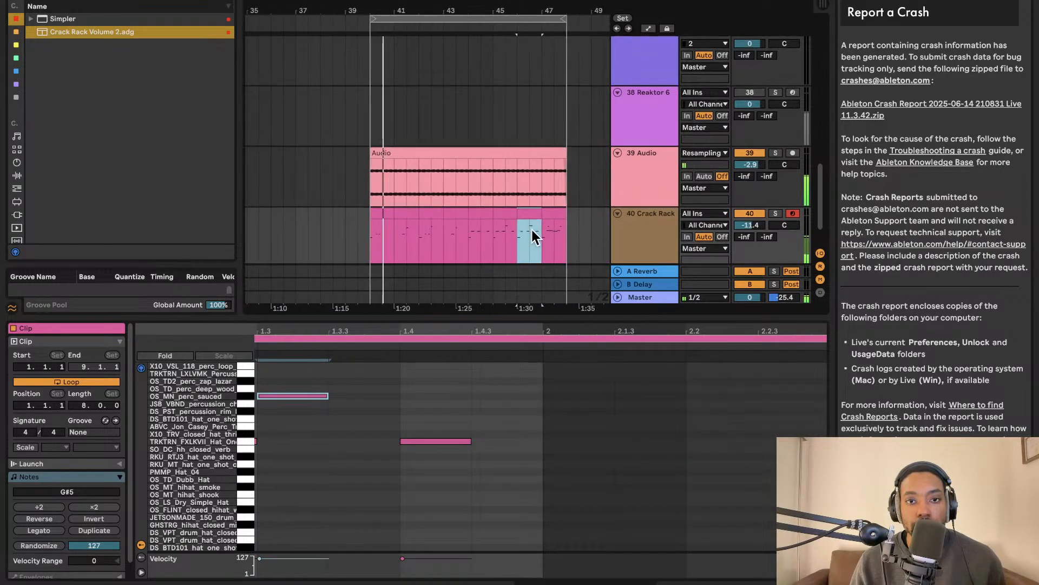
pyautogui.scroll(-2, 426, 220)
pyautogui.scroll(-2, 426, 219)
pyautogui.scroll(3, 424, 221)
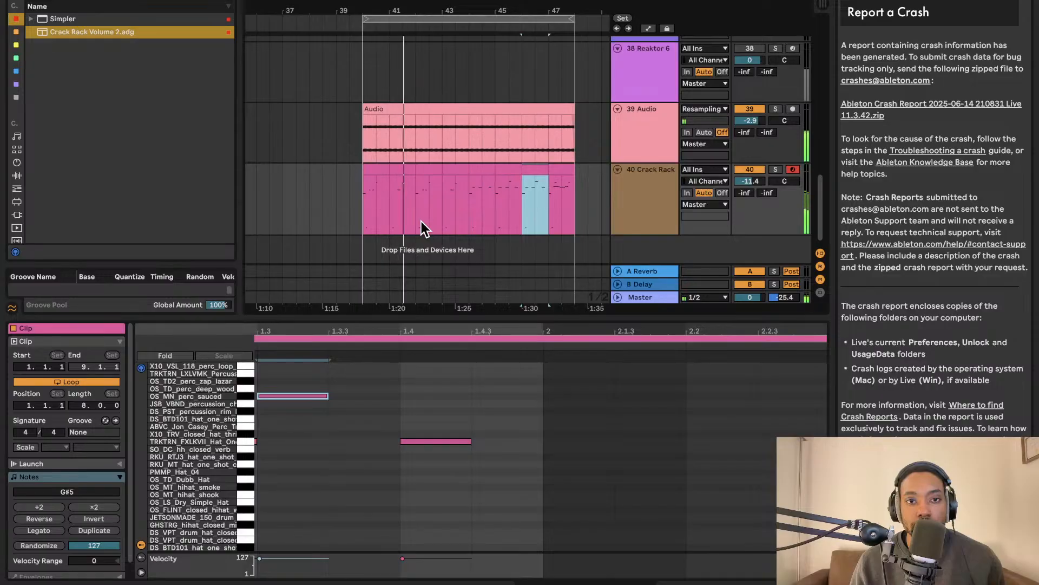
pyautogui.scroll(1, 421, 221)
pyautogui.scroll(1, 422, 219)
pyautogui.hscroll(2, 422, 220)
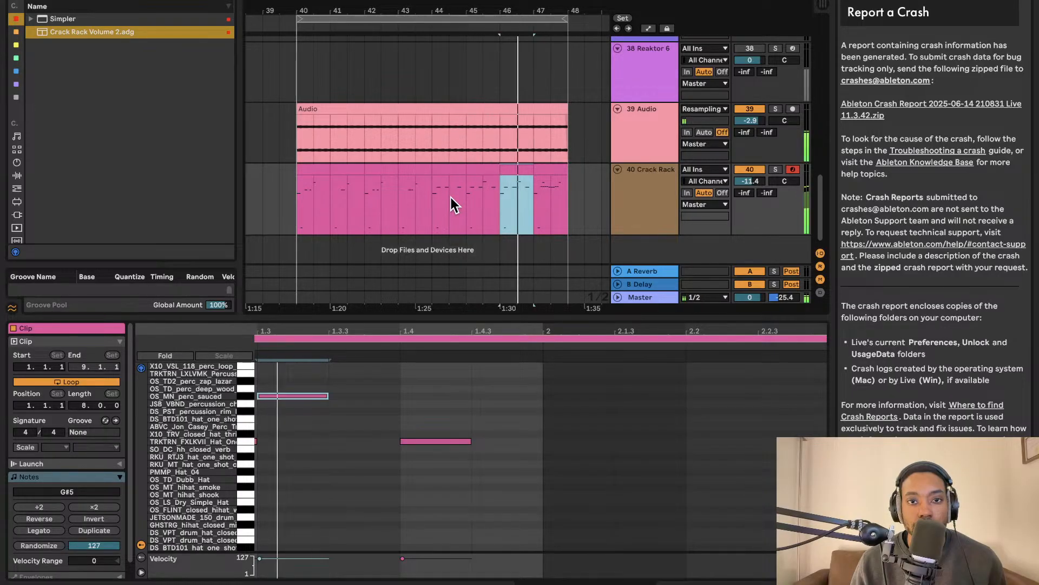
# Move the bar 47 clip out of the loop to just past bar 48 on the Crack Rack track
pyautogui.moveTo(517, 172); pyautogui.dragTo(592, 170)
pyautogui.click(551, 171)
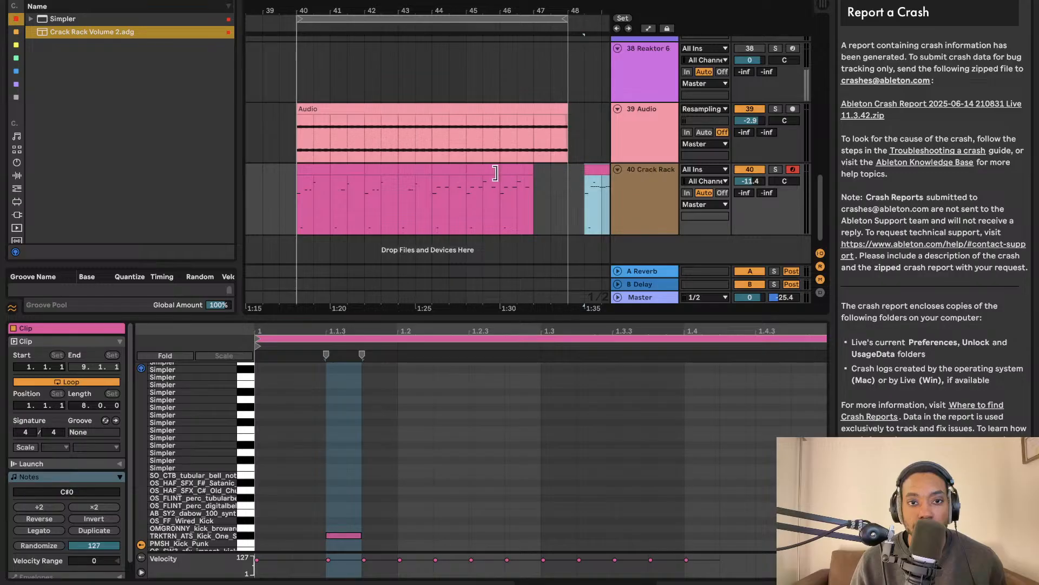
# Fill bar 47 with the bar 46 clip, put a copy of the bar 44 clip at bar 46, and start playback
pyautogui.click(456, 172)
pyautogui.moveTo(516, 174); pyautogui.dragTo(543, 172)
pyautogui.click(507, 177)
pyautogui.hotkey('ctrl', 'v')
pyautogui.press('space')
pyautogui.press('-')
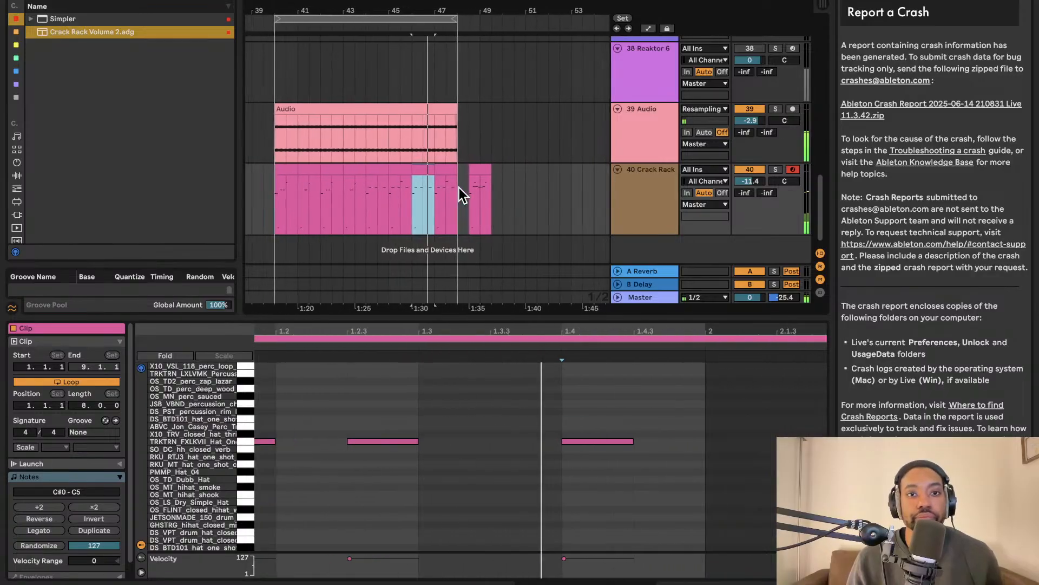
# Lower the volume of the 39 Audio track to -6.0 dB while the loop plays
pyautogui.scroll(-3, 460, 187)
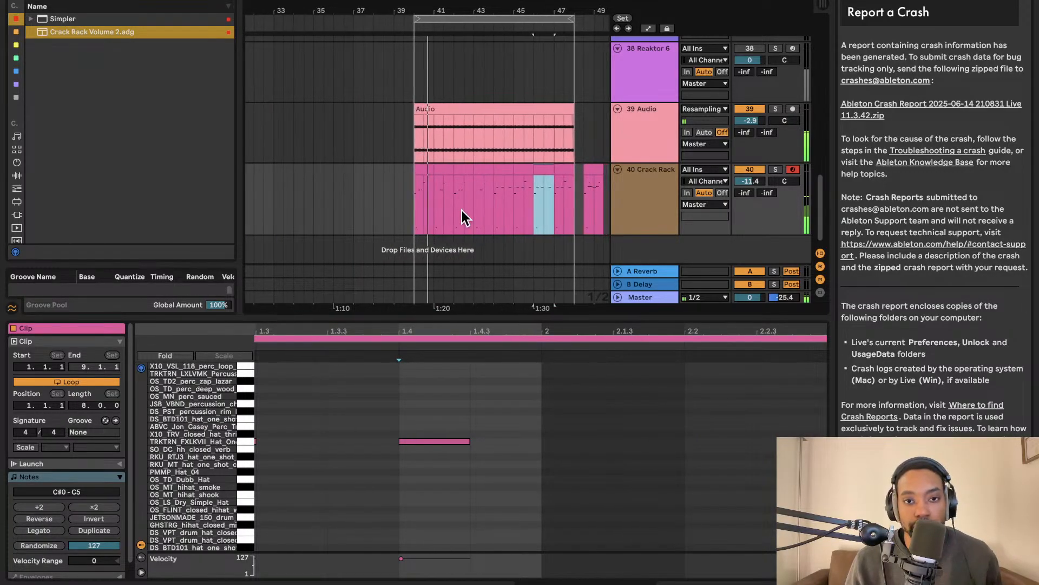
pyautogui.moveTo(744, 121); pyautogui.dragTo(765, 136)
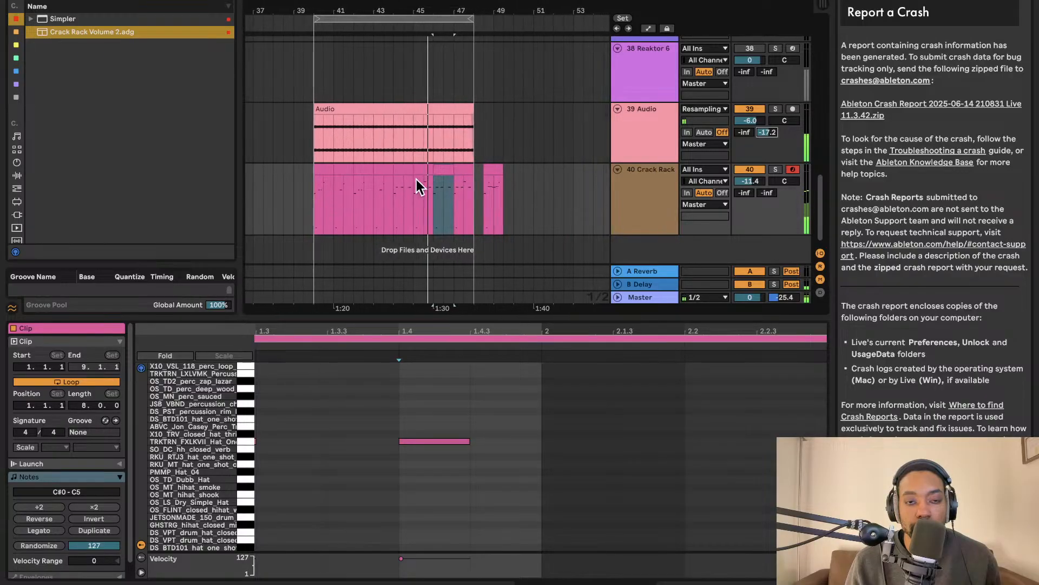
pyautogui.scroll(-2, 423, 173)
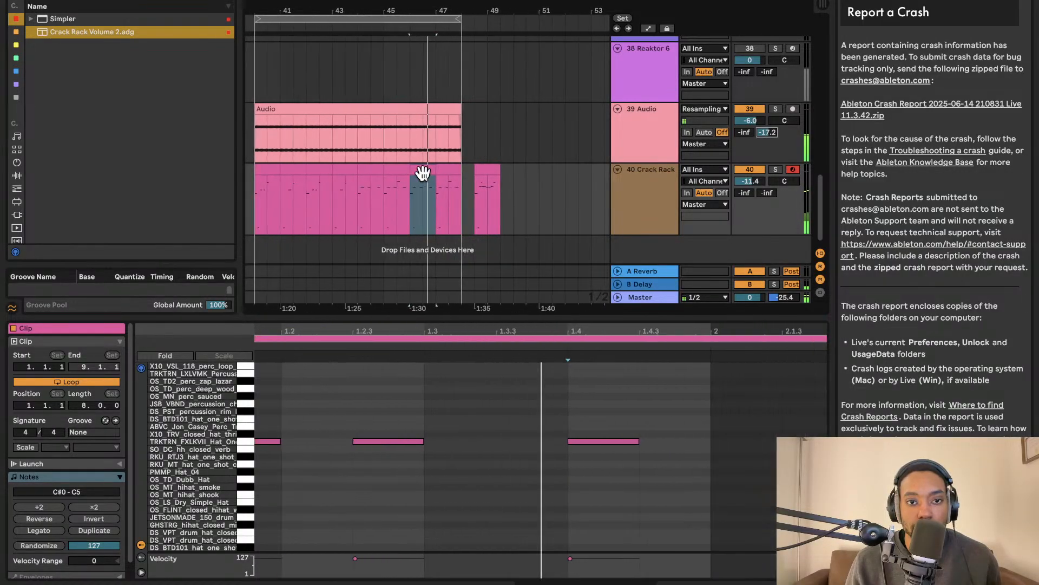
# Compare the notes of the bar 44 and bar 46 clips while listening to the full loop
pyautogui.scroll(5, 425, 174)
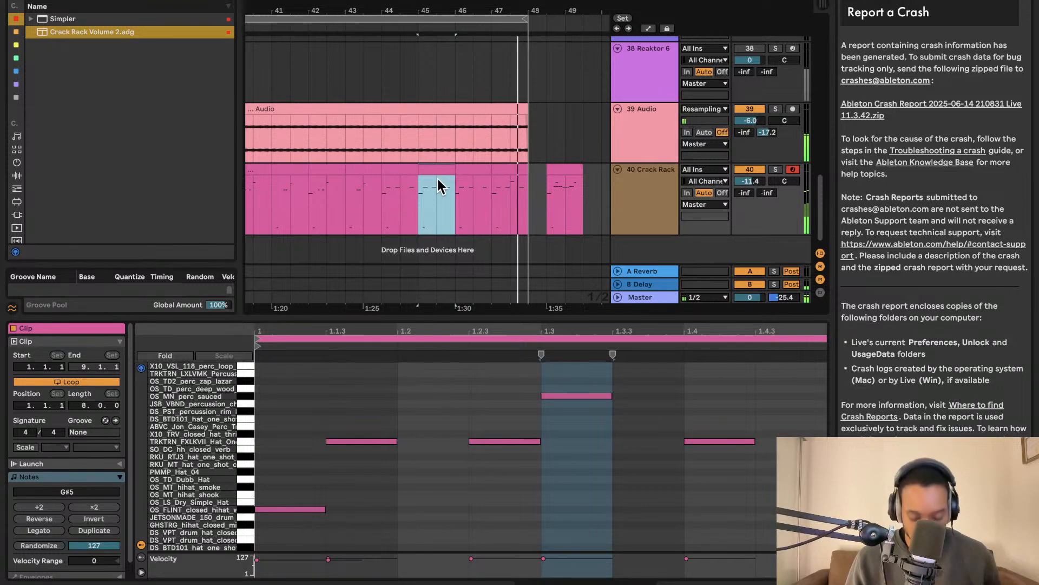
pyautogui.click(397, 171)
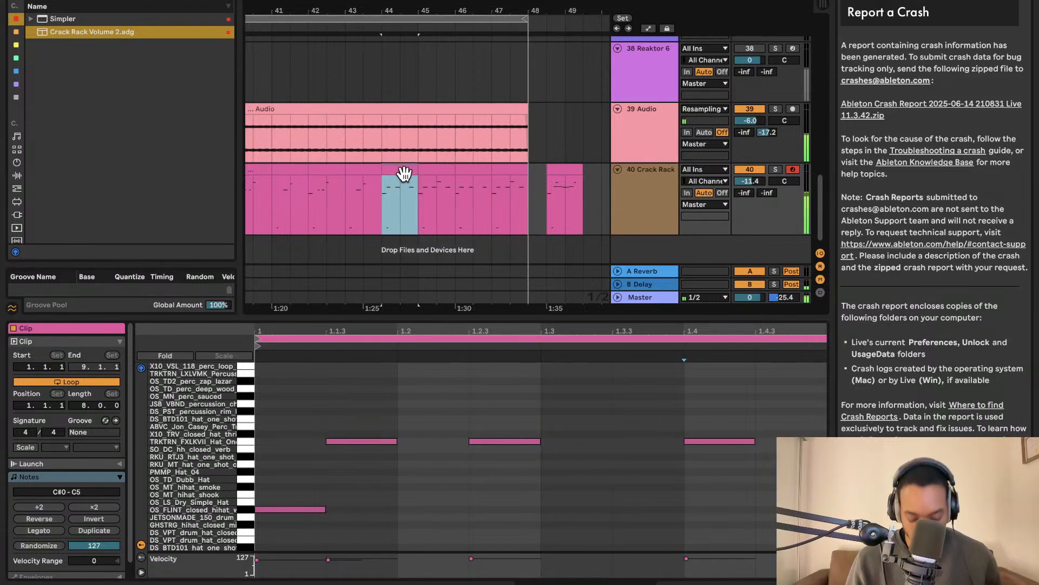
pyautogui.click(473, 171)
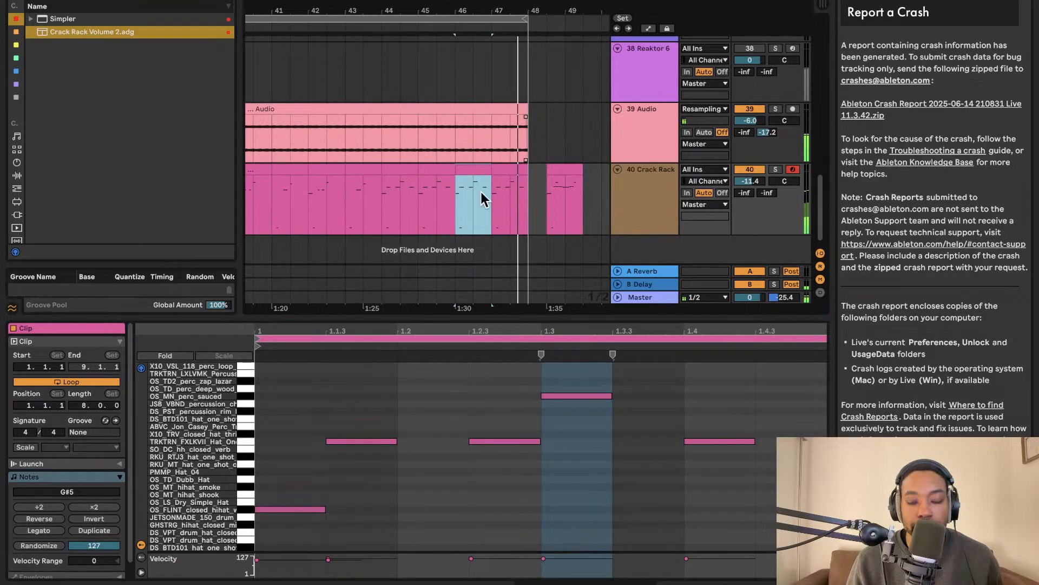
pyautogui.hscroll(-2, 449, 177)
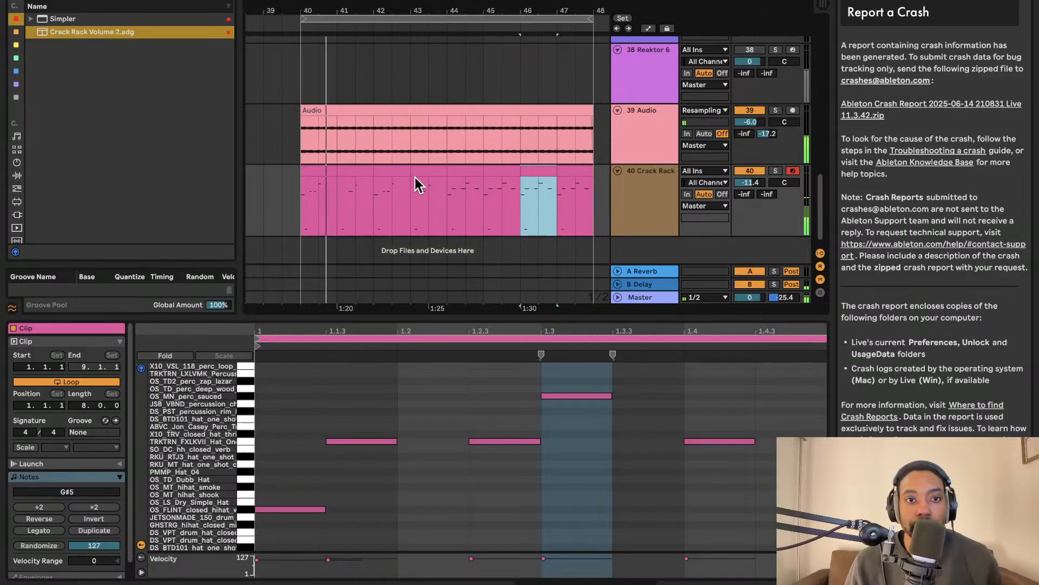
pyautogui.scroll(-2, 412, 177)
pyautogui.scroll(2, 414, 176)
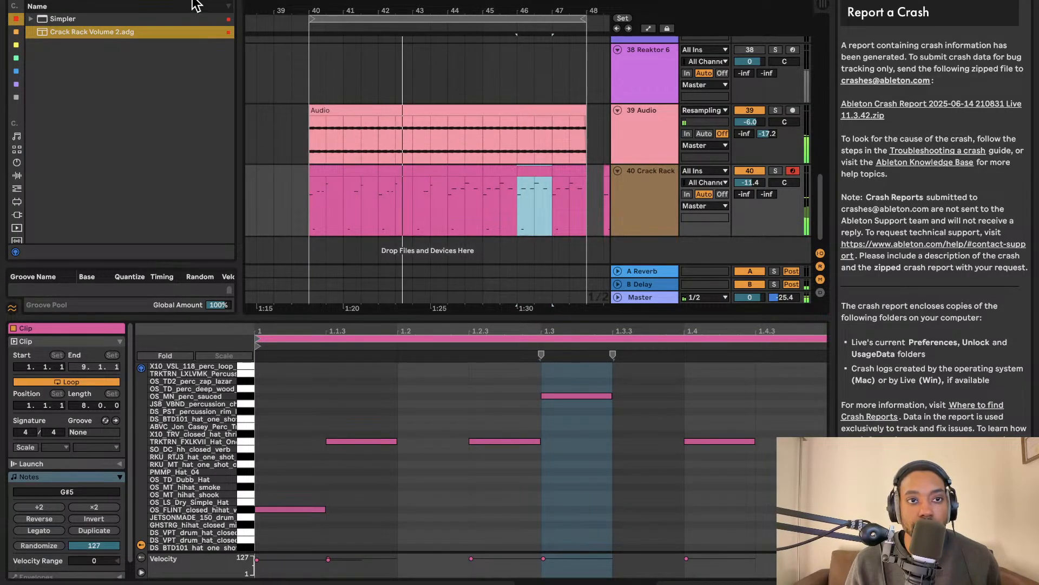
# Load the Poli Synth Keys preset Tasty Pluck Bars.adv on a new track below Crack Rack, unfold it, and set its insert point at bar 40
pyautogui.click(233, 1)
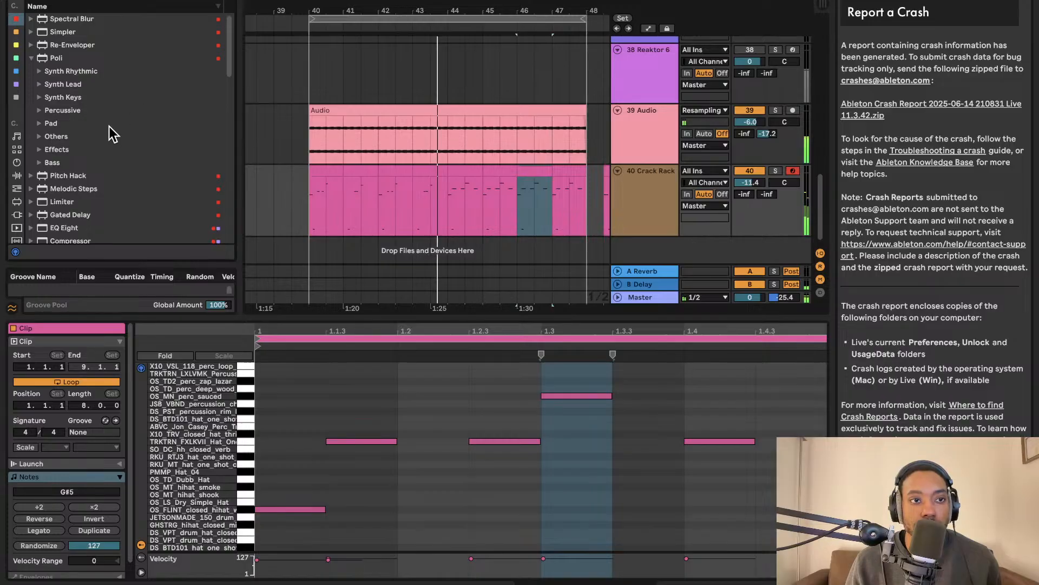
pyautogui.click(40, 97)
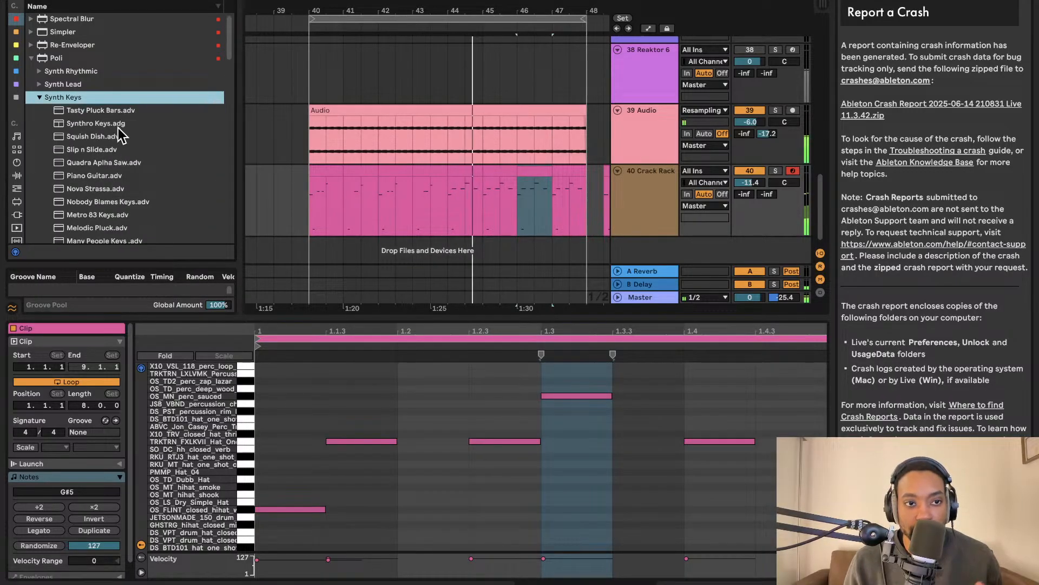
pyautogui.moveTo(102, 112); pyautogui.dragTo(528, 214)
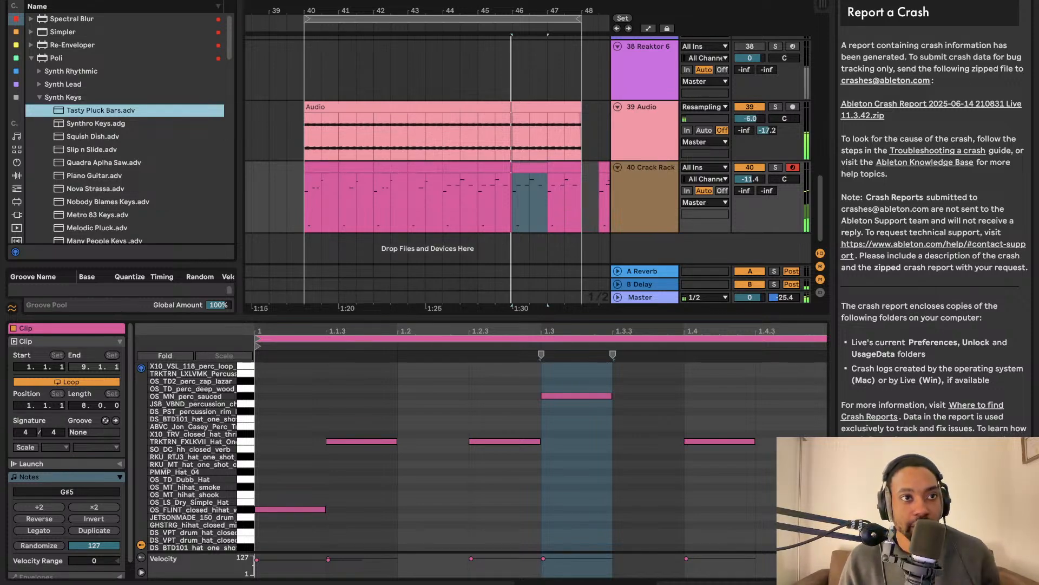
pyautogui.moveTo(528, 214); pyautogui.dragTo(428, 249)
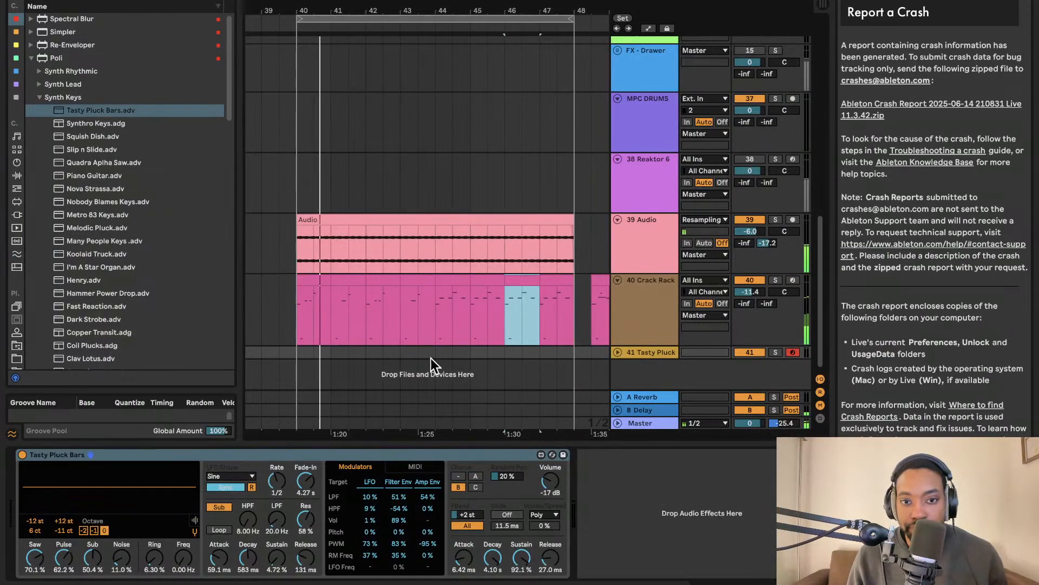
pyautogui.click(617, 352)
pyautogui.click(298, 364)
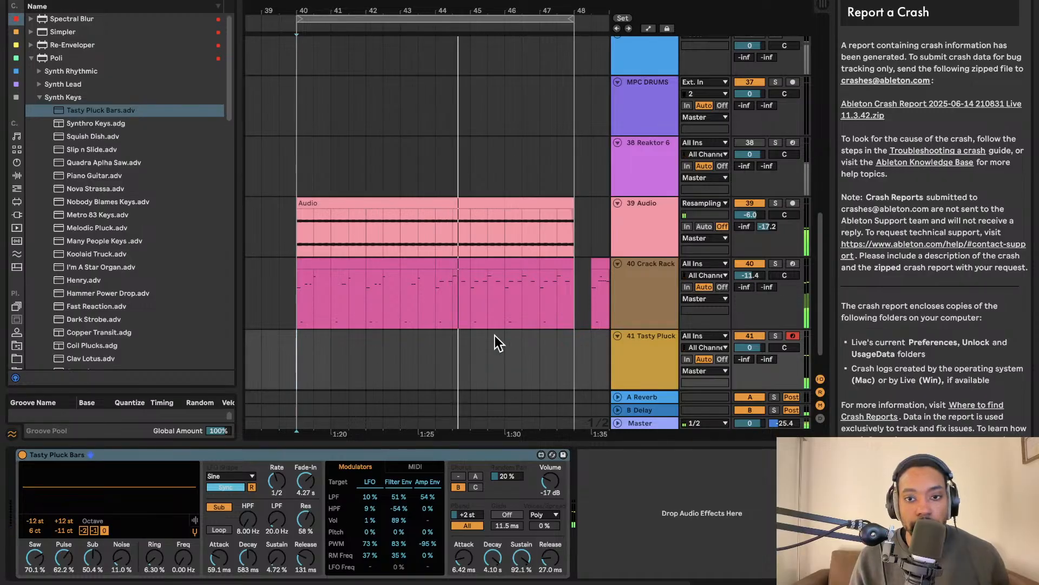
# Audition the Synth Keys presets Quadra Aplha Saw.adv and Metro 83 Keys.adv in turn on track 41
pyautogui.scroll(5, 602, 338)
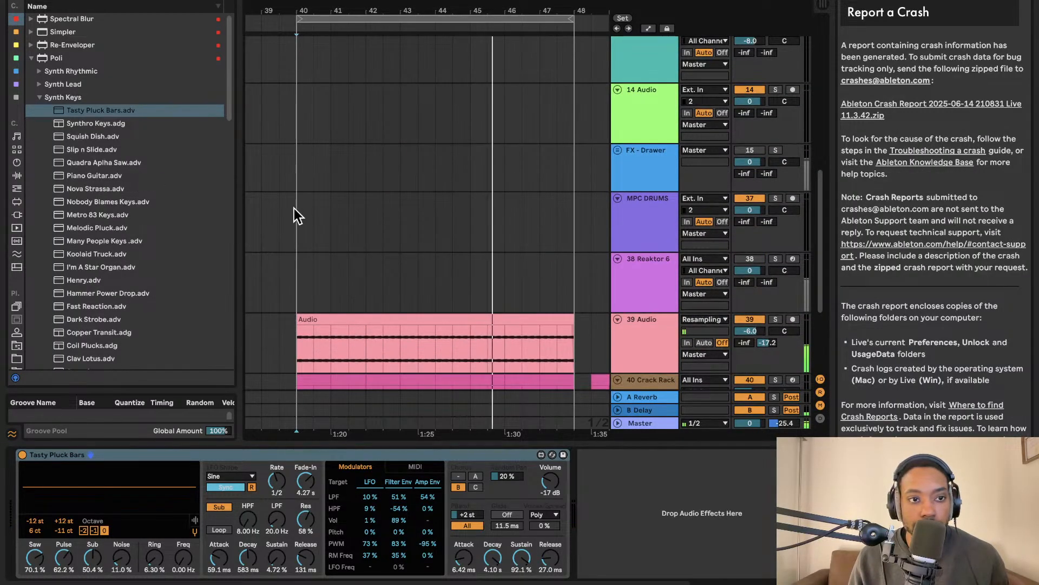
pyautogui.scroll(-5, 274, 214)
pyautogui.click(108, 163)
pyautogui.moveTo(671, 347); pyautogui.dragTo(657, 348)
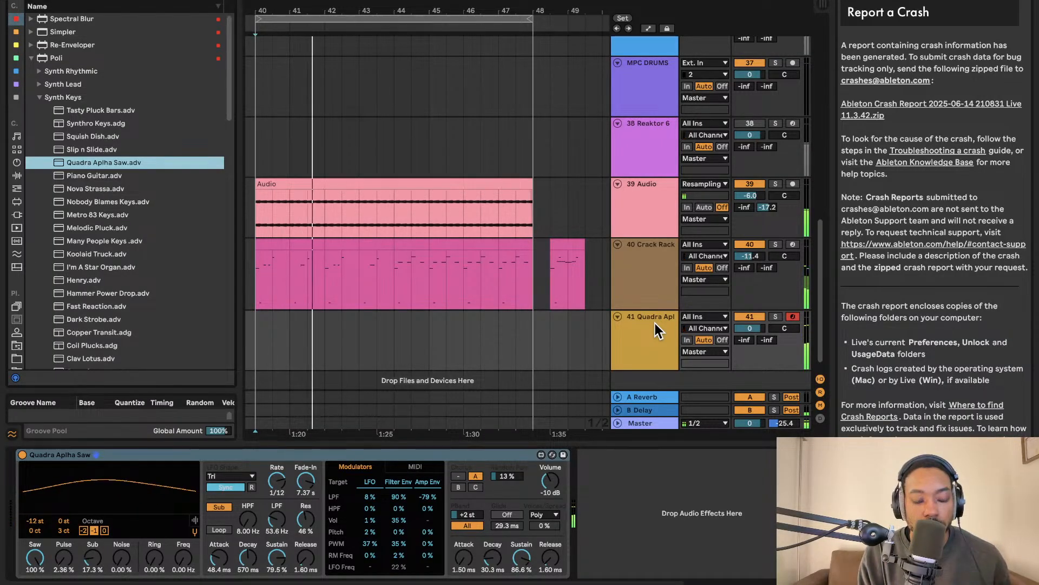
pyautogui.scroll(-1, 657, 314)
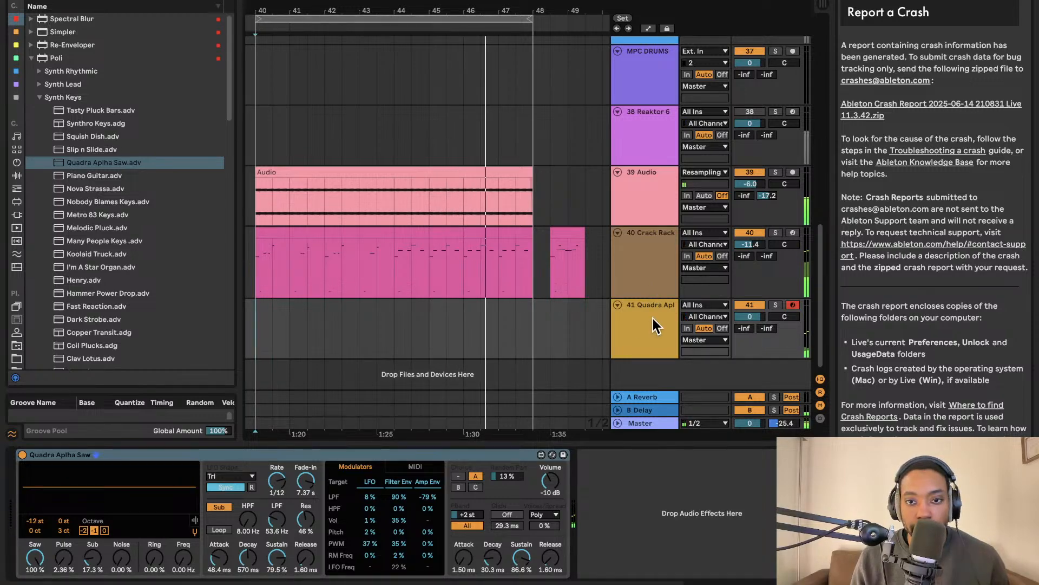
pyautogui.moveTo(86, 219); pyautogui.dragTo(655, 332)
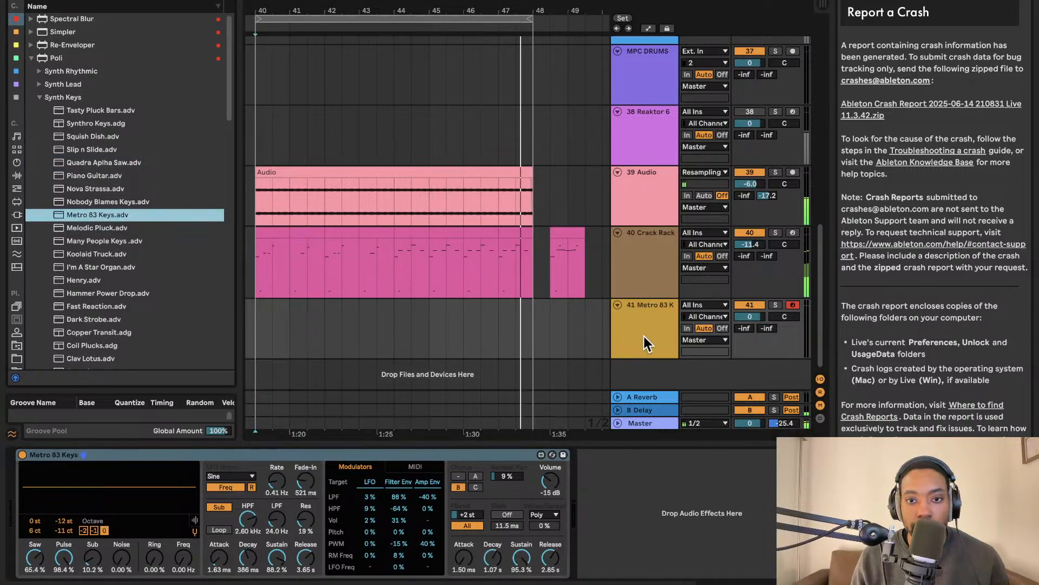
pyautogui.scroll(1, 487, 363)
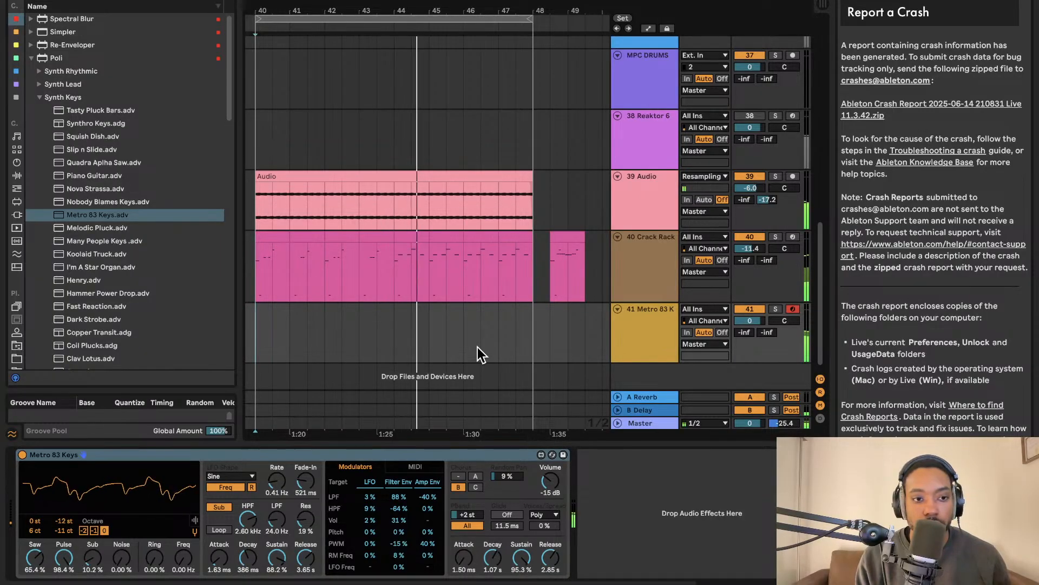
# Copy the TONIC device from the 12 Tonic track
pyautogui.scroll(10, 650, 173)
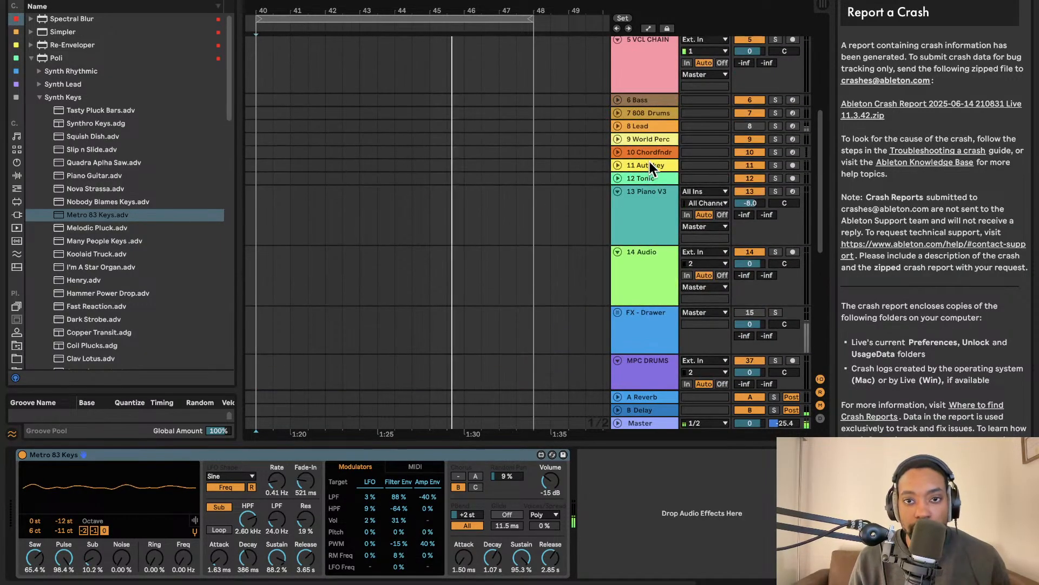
pyautogui.click(644, 179)
pyautogui.rightClick(62, 455)
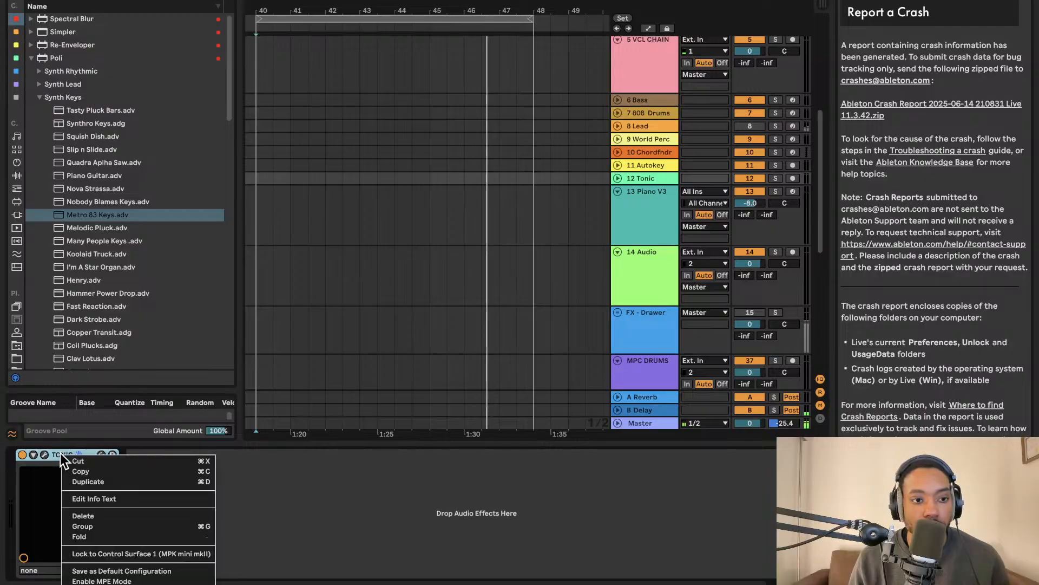
pyautogui.click(97, 470)
# Paste the TONIC device after Metro 83 Keys on track 41 and close its plug-in window
pyautogui.scroll(-10, 631, 221)
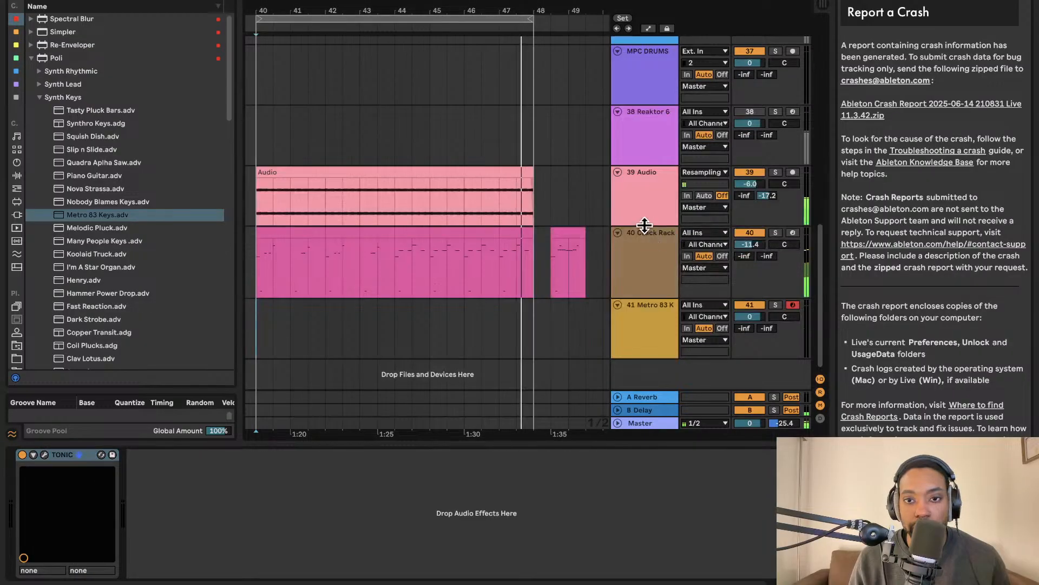
pyautogui.click(651, 357)
pyautogui.rightClick(651, 354)
pyautogui.press('Escape')
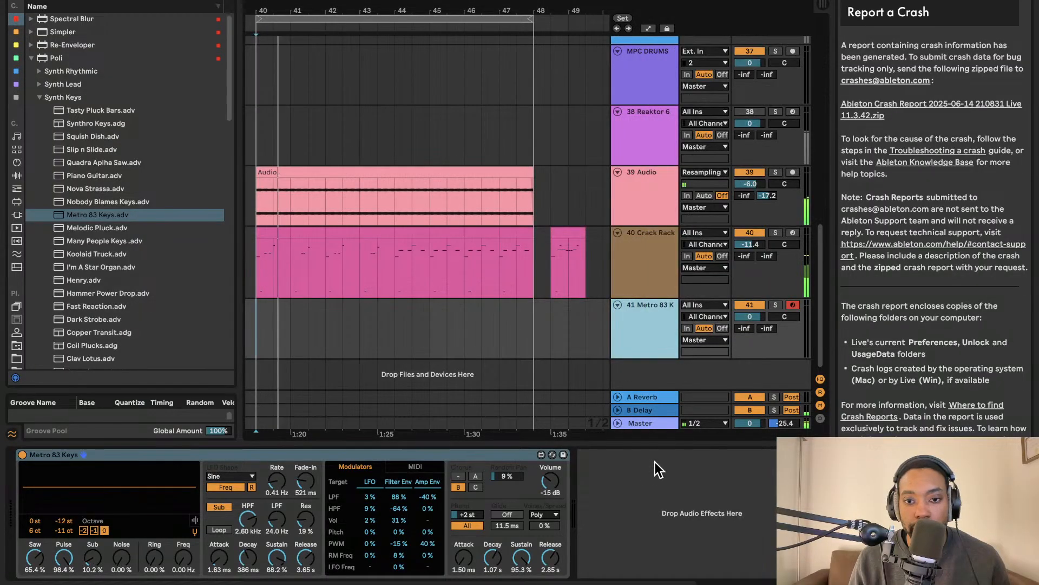
pyautogui.rightClick(657, 465)
pyautogui.click(677, 470)
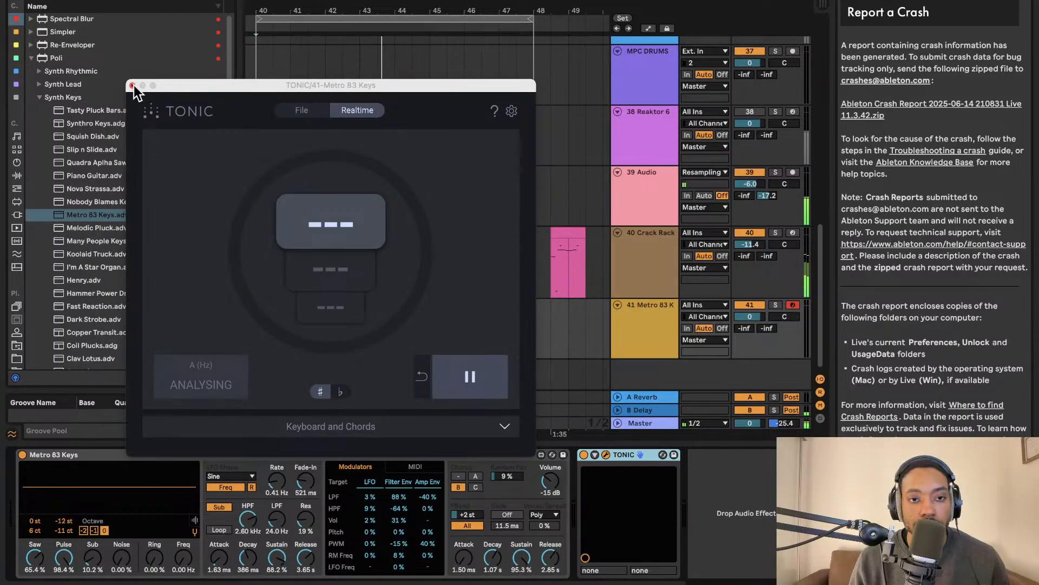
pyautogui.click(132, 85)
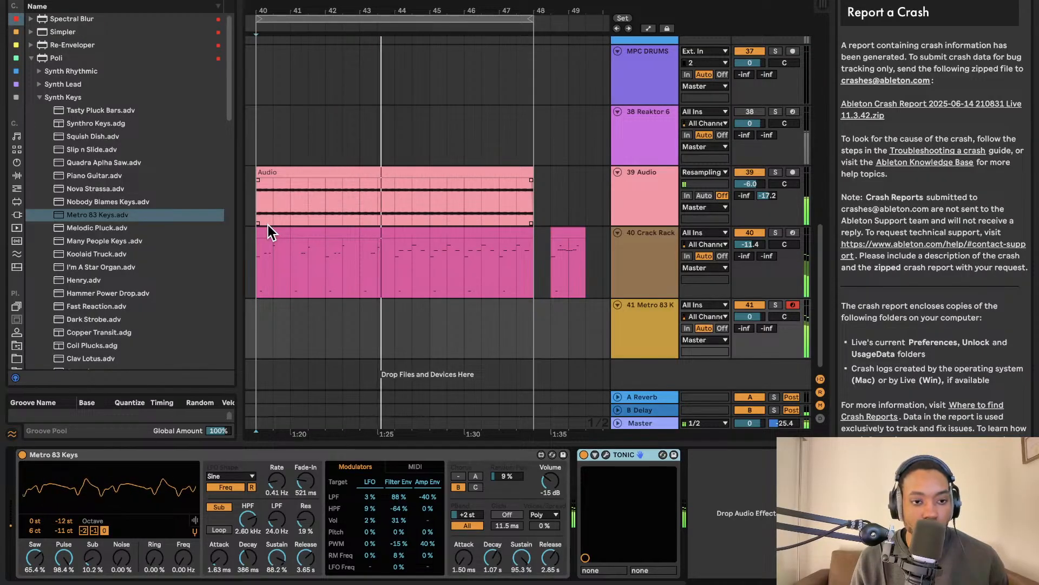
# Try I'm A Star Organ.adv on track 41, then replace it with R&B Rack.adg
pyautogui.moveTo(95, 269); pyautogui.dragTo(636, 341)
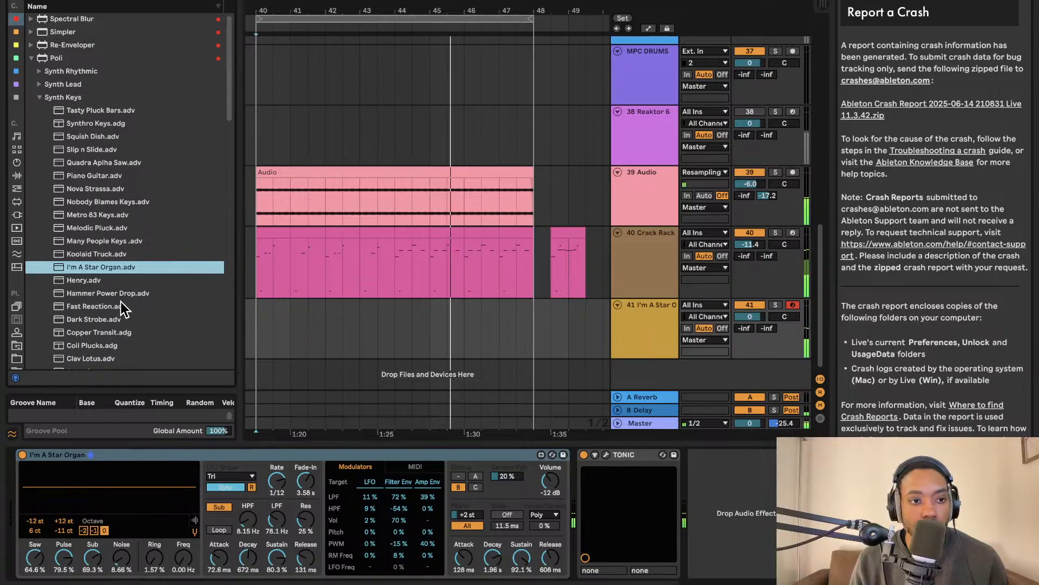
pyautogui.scroll(-10, 100, 297)
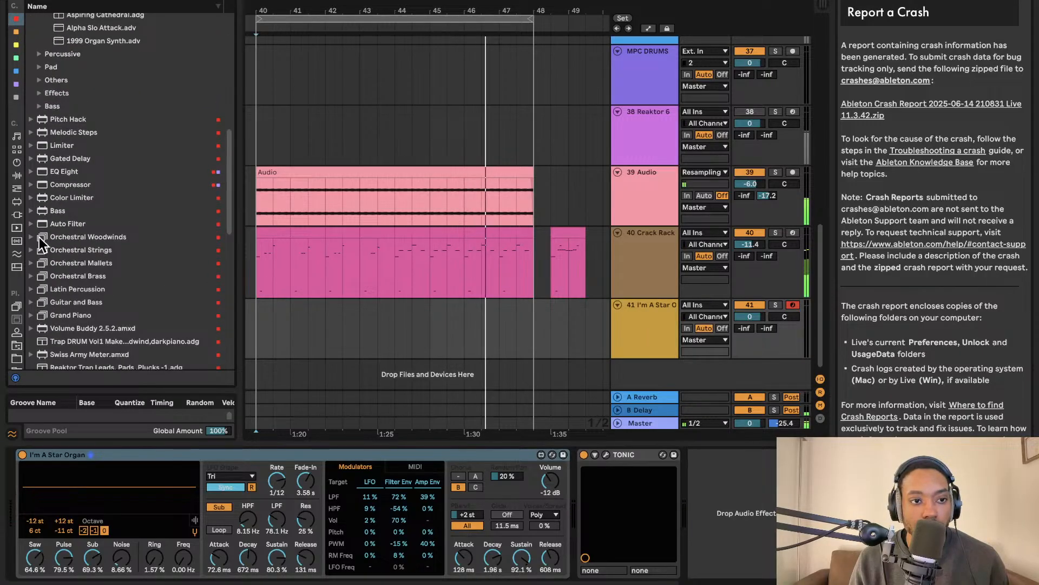
pyautogui.click(32, 232)
pyautogui.moveTo(69, 234); pyautogui.dragTo(656, 343)
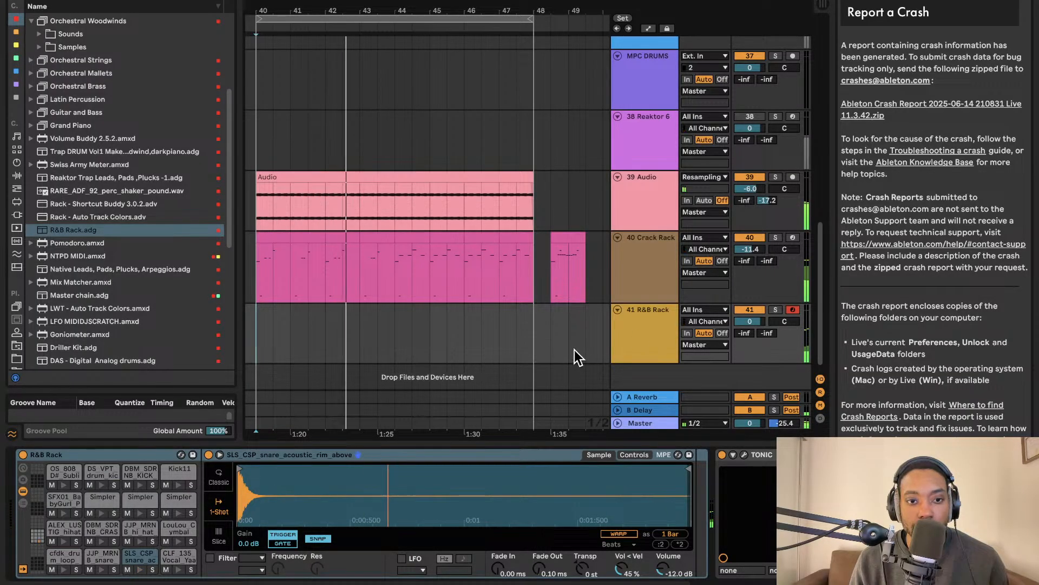
# Audition the R&B Rack over the loop and set the track 41 volume to -7.4 dB
pyautogui.scroll(1, 596, 347)
pyautogui.scroll(1, 532, 104)
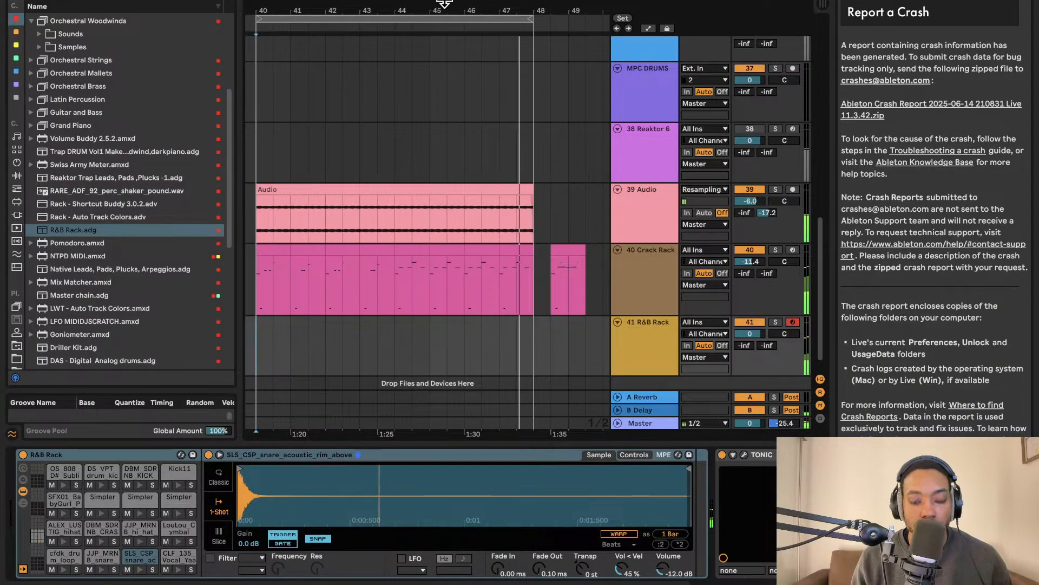
pyautogui.click(388, 351)
pyautogui.press('space')
pyautogui.press('space')
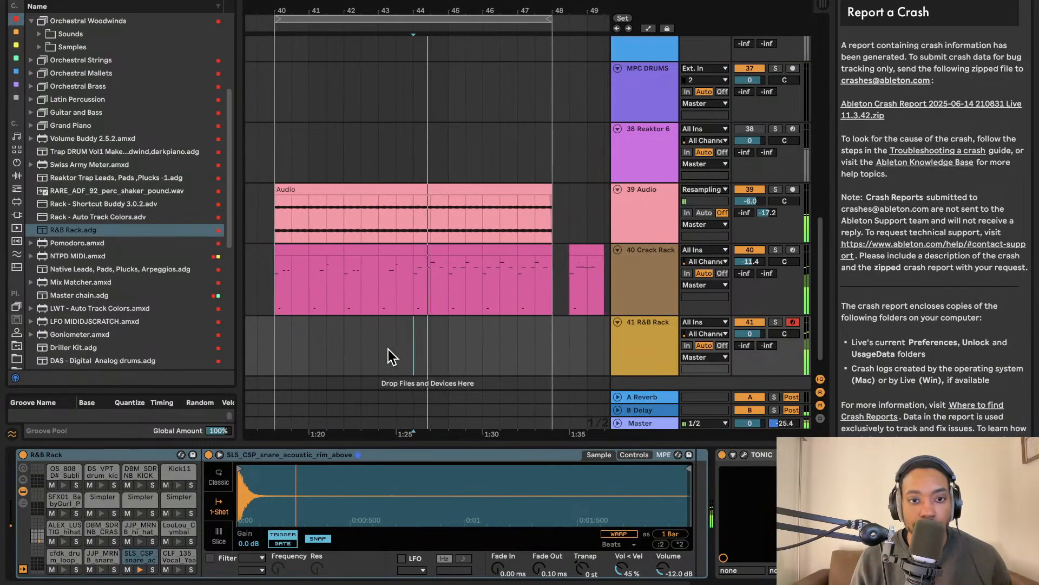
pyautogui.moveTo(753, 334); pyautogui.dragTo(738, 325)
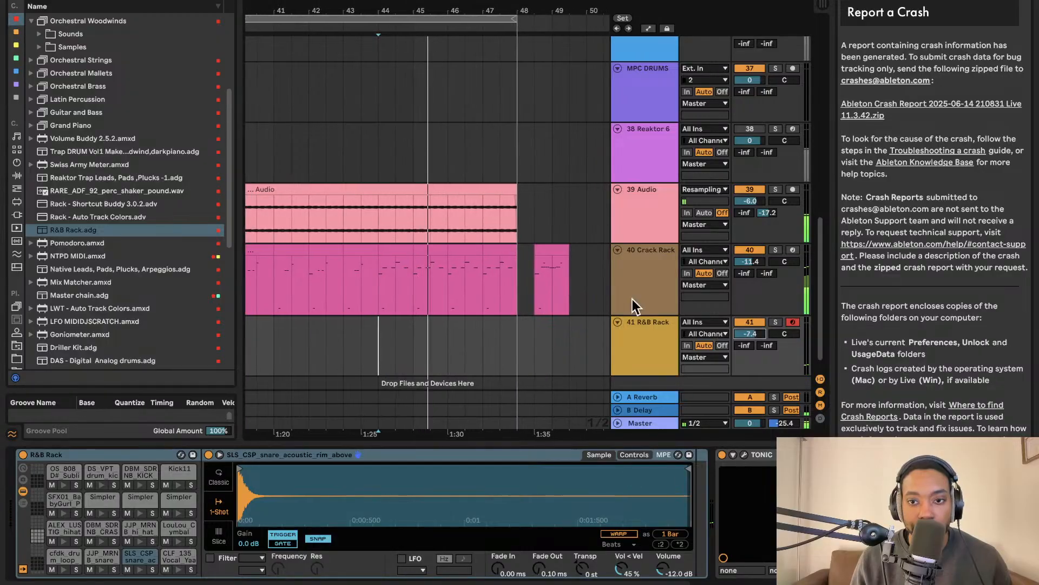
# Capture a once-per-bar snare part with the R&B Rack on track 41 across bars 40 to 48
pyautogui.press('space')
pyautogui.press('space')
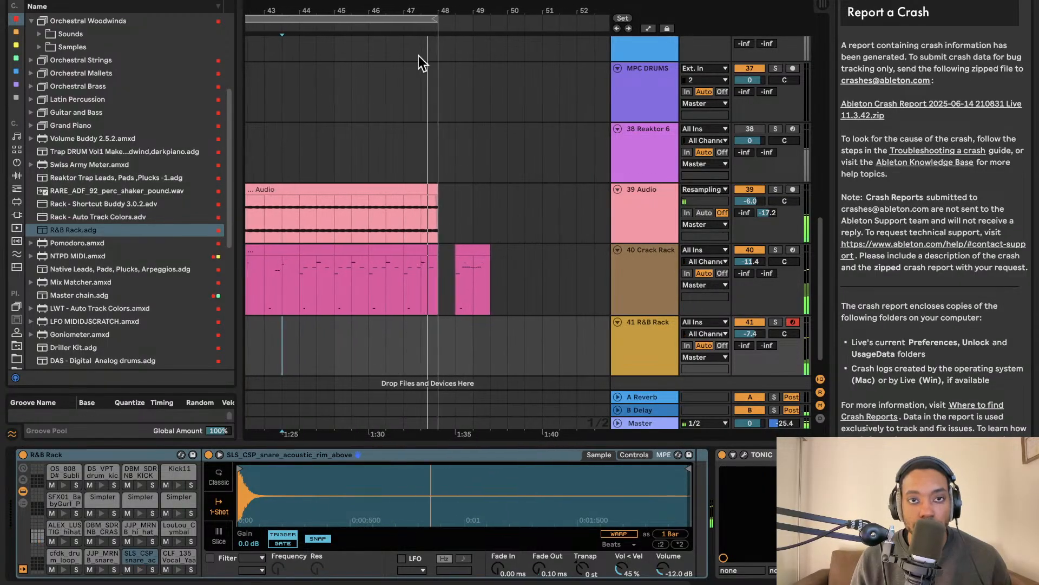
pyautogui.press('space')
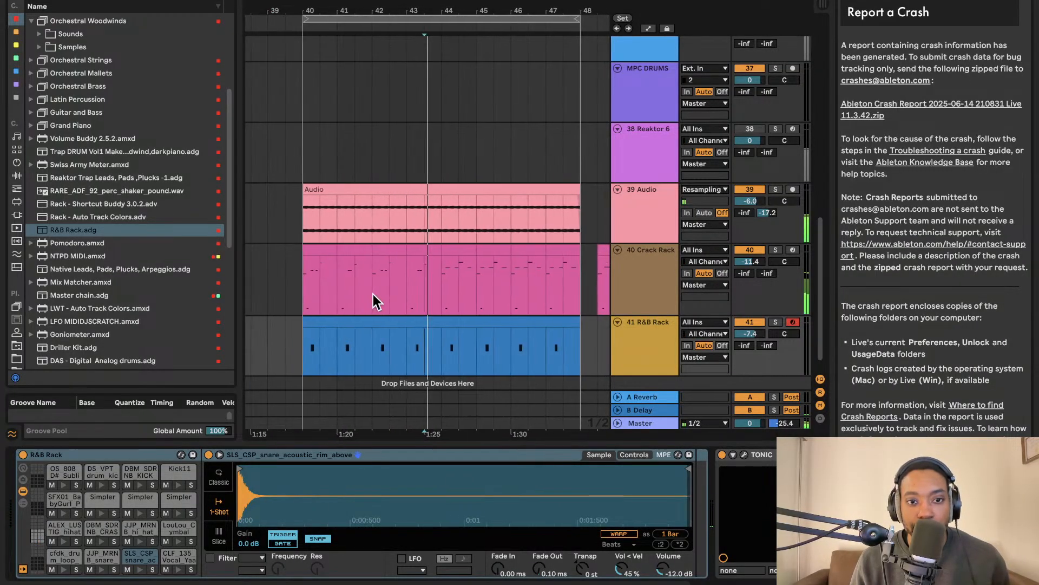
# Examine the recorded snare notes in the clip on track 41
pyautogui.doubleClick(519, 323)
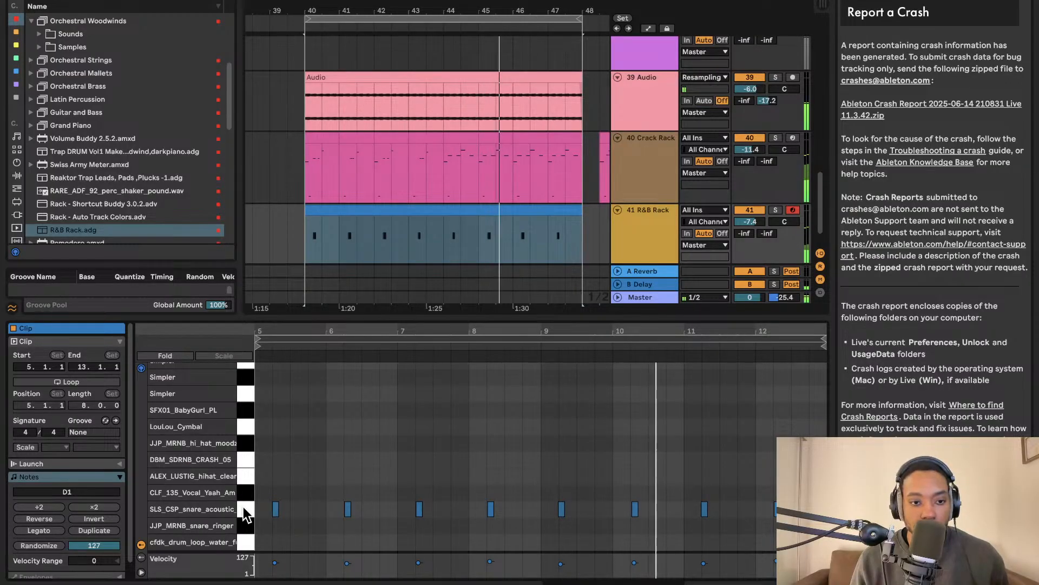
pyautogui.press('super+a')
pyautogui.moveTo(276, 508); pyautogui.dragTo(276, 518)
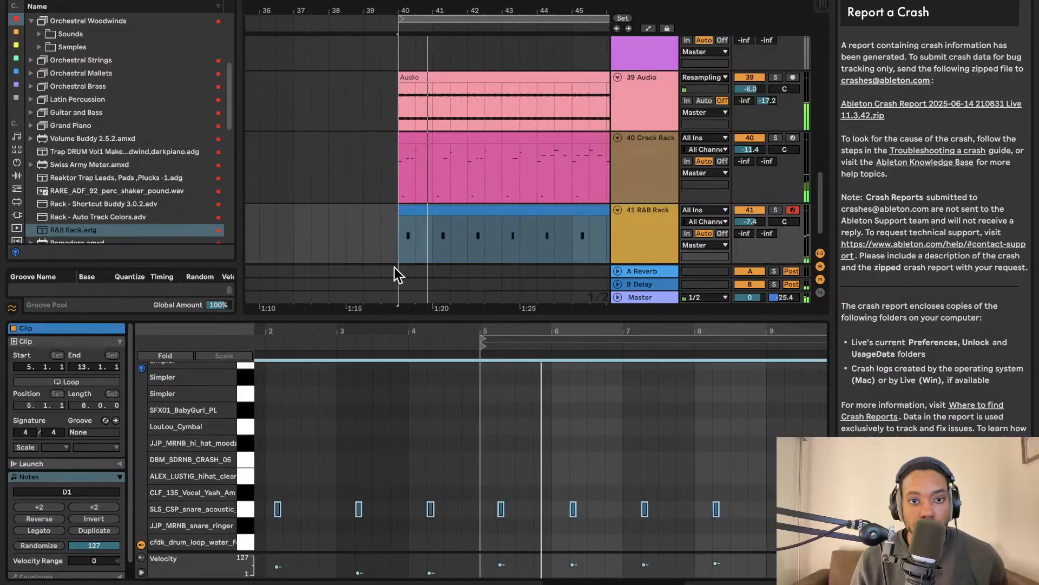
pyautogui.click(372, 418)
pyautogui.moveTo(352, 316); pyautogui.dragTo(353, 582)
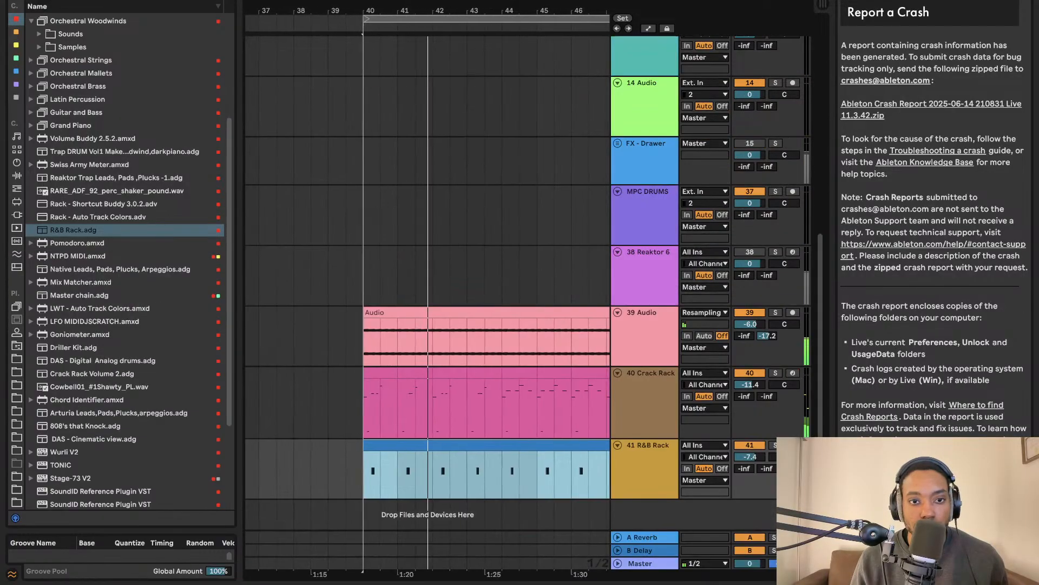
# Load Arturia Leads,Pads,Plucks,arpeggios.adg onto a new track below track 41
pyautogui.doubleClick(660, 467)
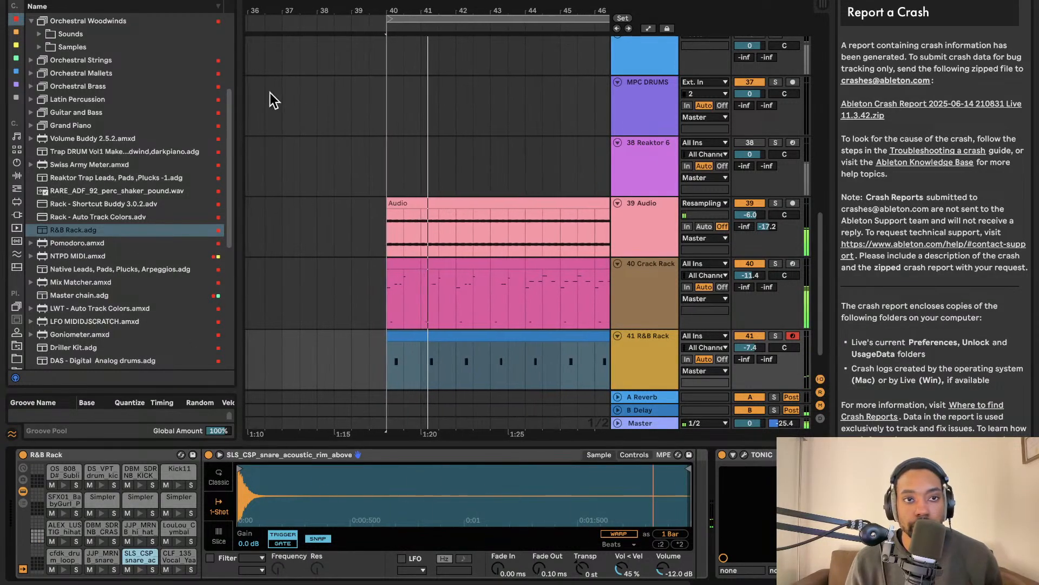
pyautogui.scroll(-8, 130, 228)
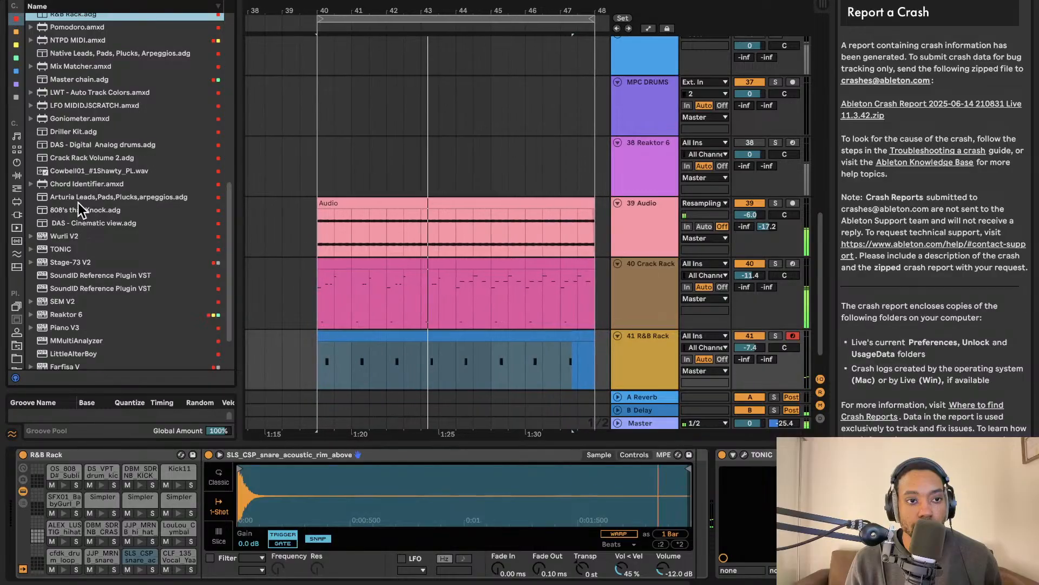
pyautogui.moveTo(358, 204); pyautogui.dragTo(232, 174)
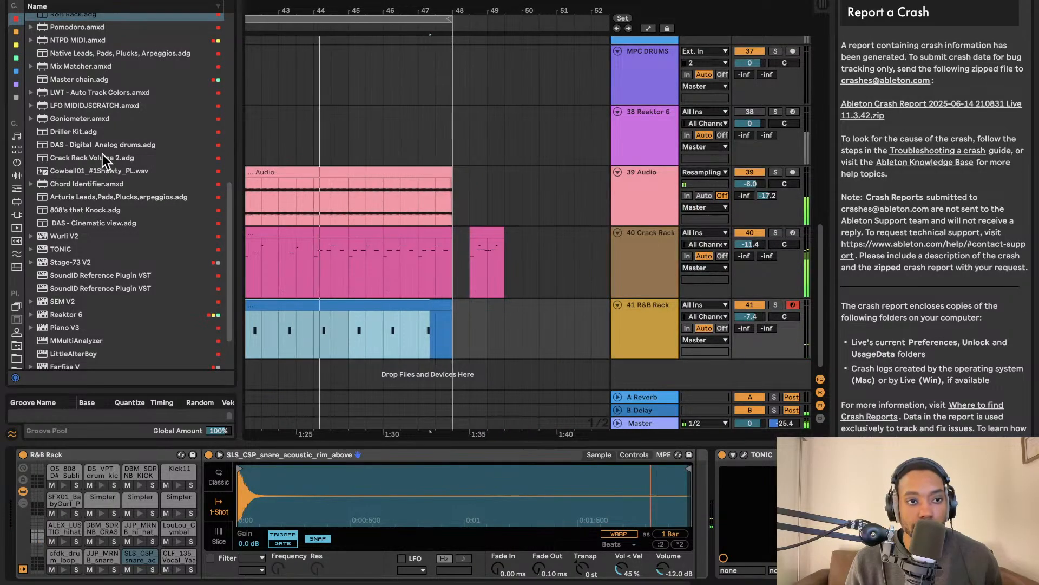
pyautogui.moveTo(84, 199); pyautogui.dragTo(649, 384)
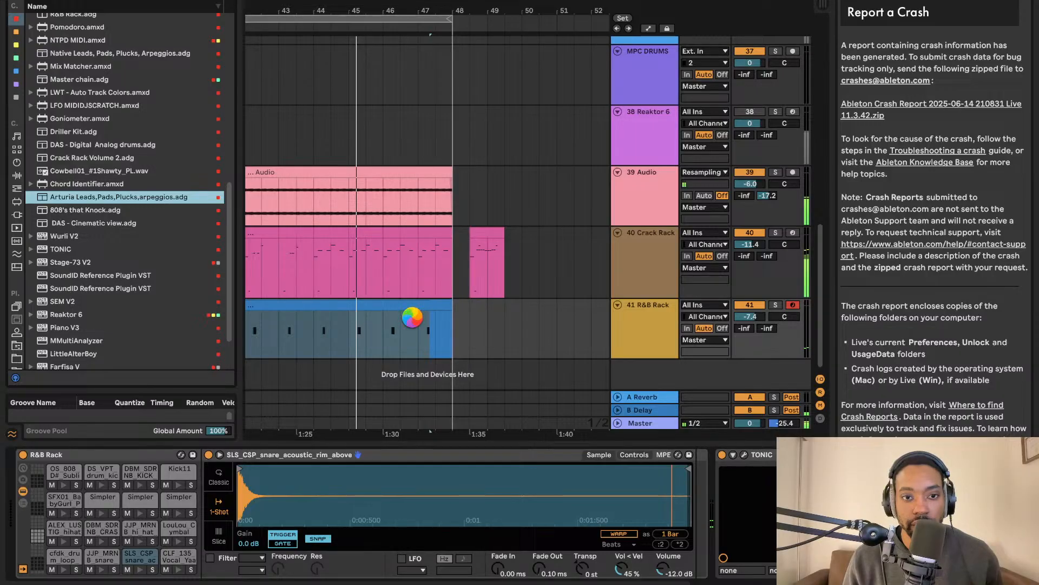
# Select all snare notes in the R&B Rack clip and listen to their timing against the loop
pyautogui.click(388, 307)
pyautogui.click(399, 302)
pyautogui.moveTo(454, 444); pyautogui.dragTo(467, 280)
pyautogui.click(415, 427)
pyautogui.press('super+a')
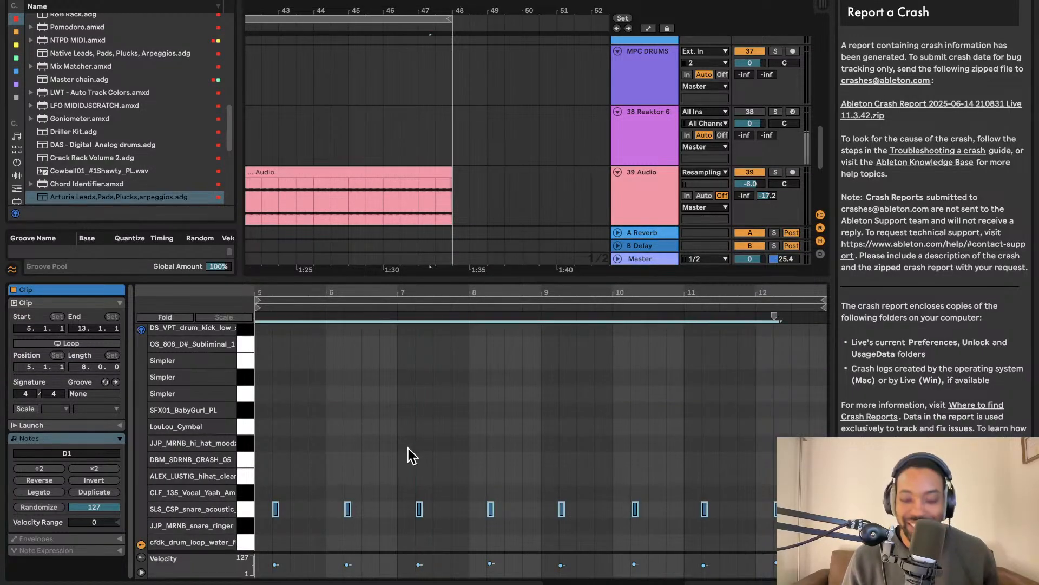
pyautogui.press('space')
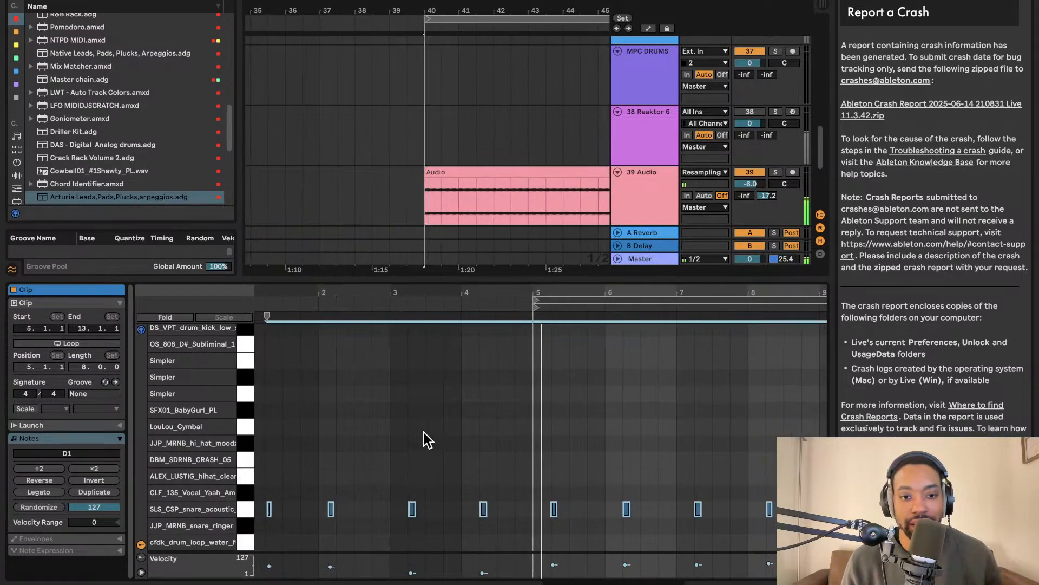
pyautogui.moveTo(462, 277); pyautogui.dragTo(476, 569)
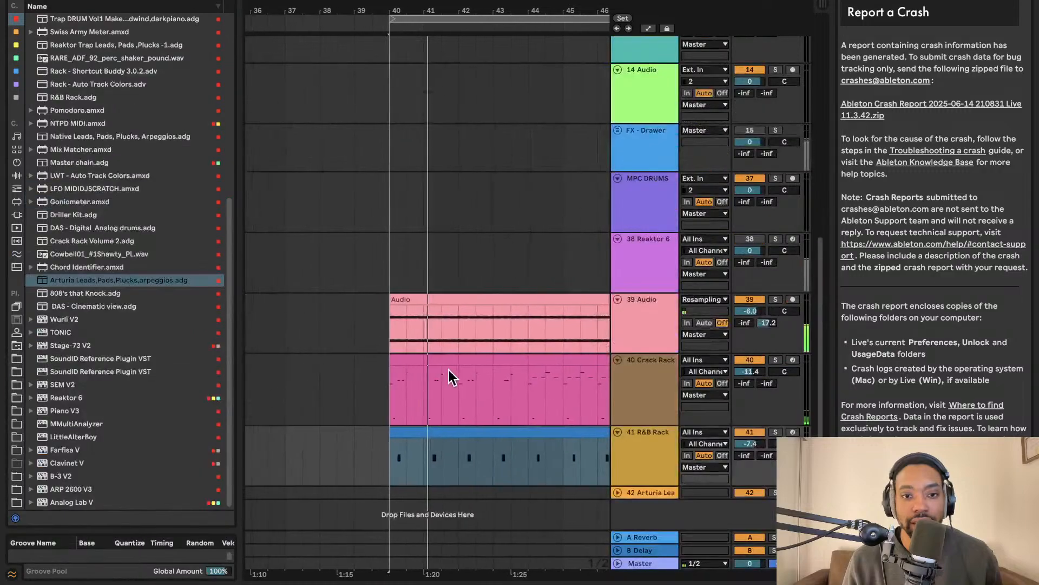
# Nudge the off-grid snare notes in bars 9 to 11 of the R&B Rack clip onto beat 2
pyautogui.hscroll(3, 471, 375)
pyautogui.hscroll(-3, 471, 372)
pyautogui.scroll(-3, 461, 365)
pyautogui.scroll(2, 452, 372)
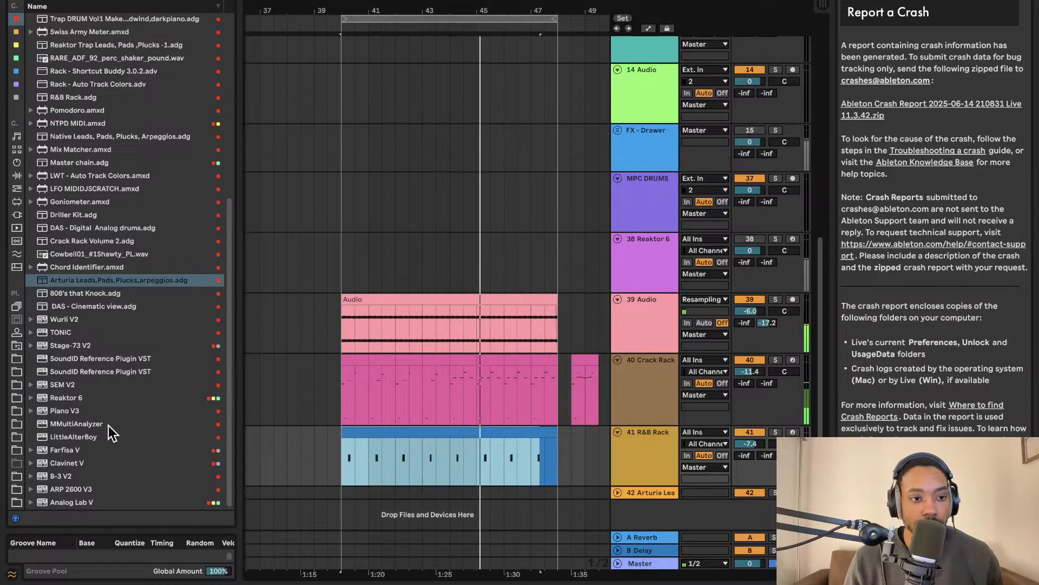
pyautogui.click(119, 279)
pyautogui.doubleClick(487, 433)
pyautogui.press('space')
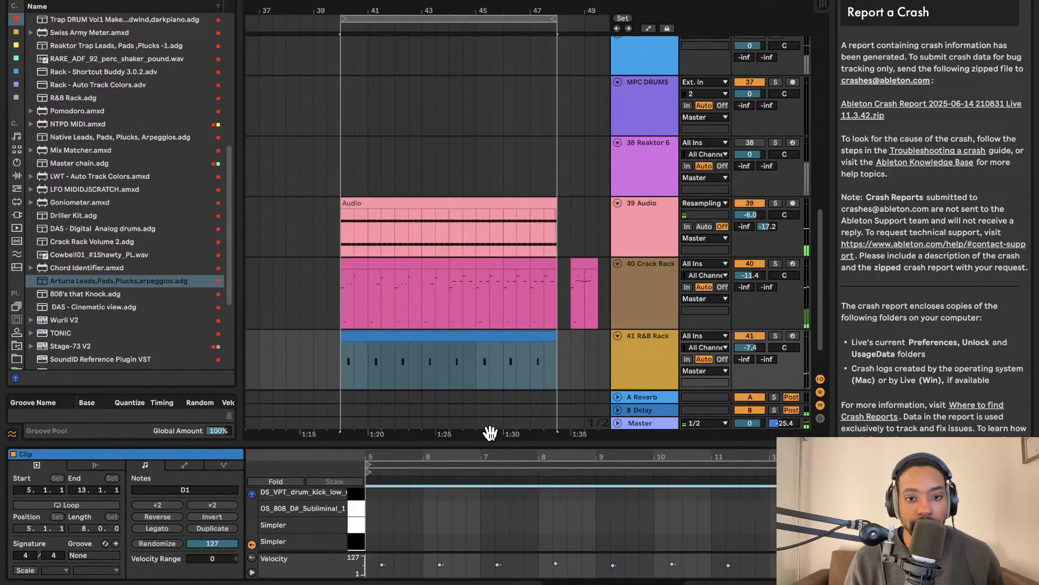
pyautogui.press('space')
pyautogui.moveTo(495, 443); pyautogui.dragTo(404, 272)
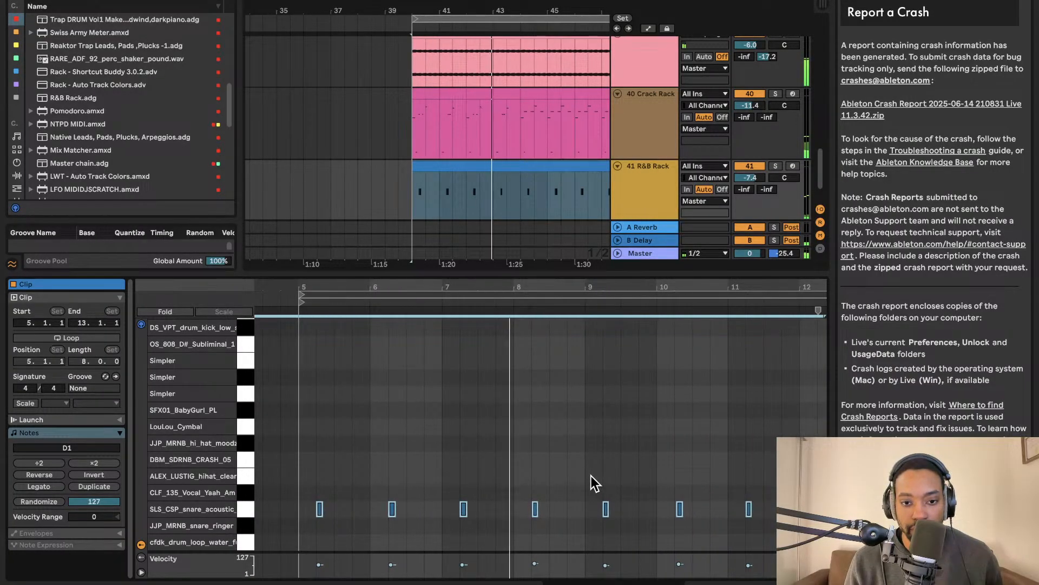
pyautogui.scroll(5, 585, 484)
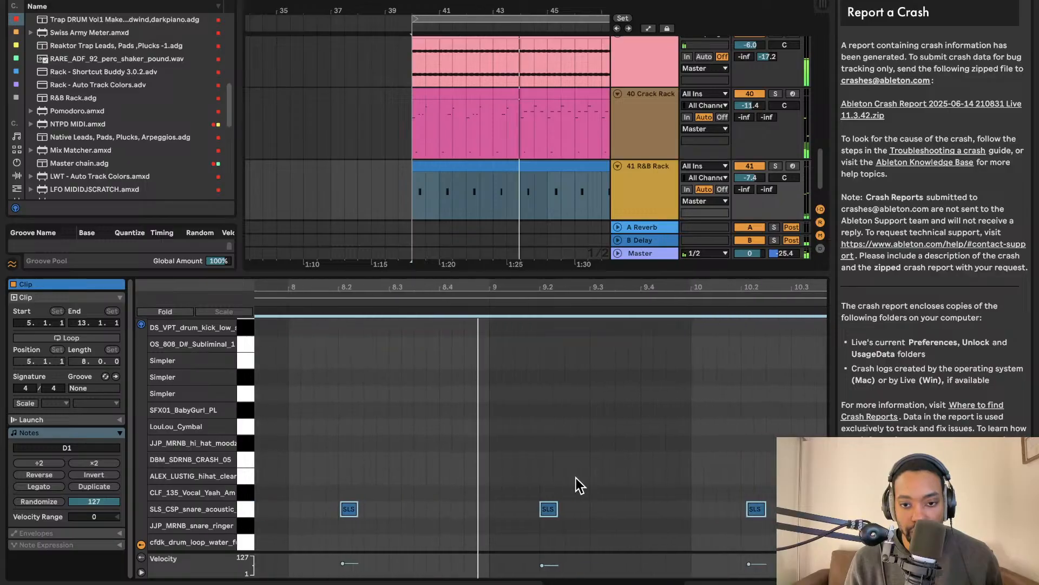
pyautogui.click(547, 513)
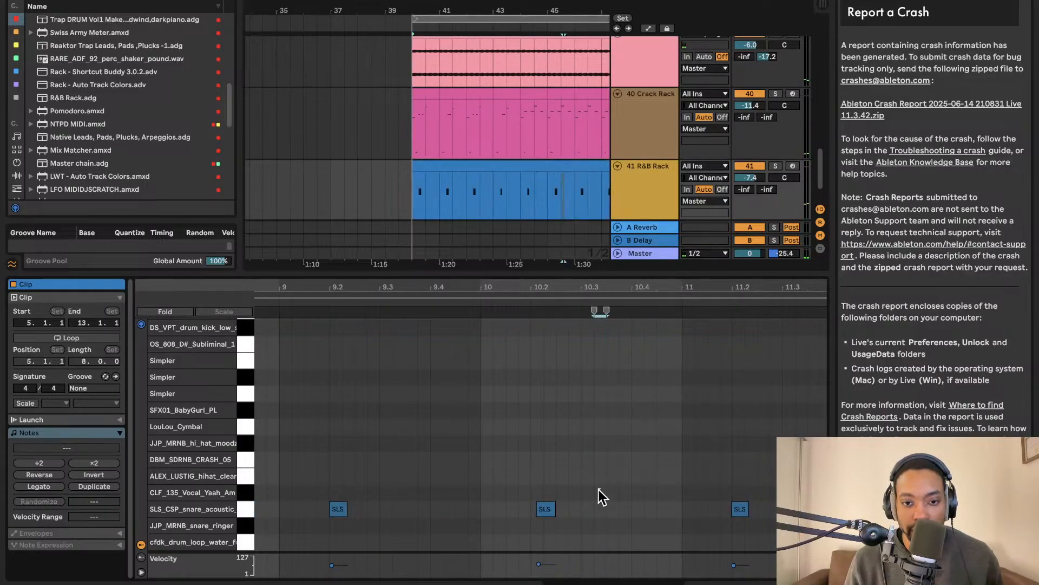
pyautogui.scroll(-8, 603, 413)
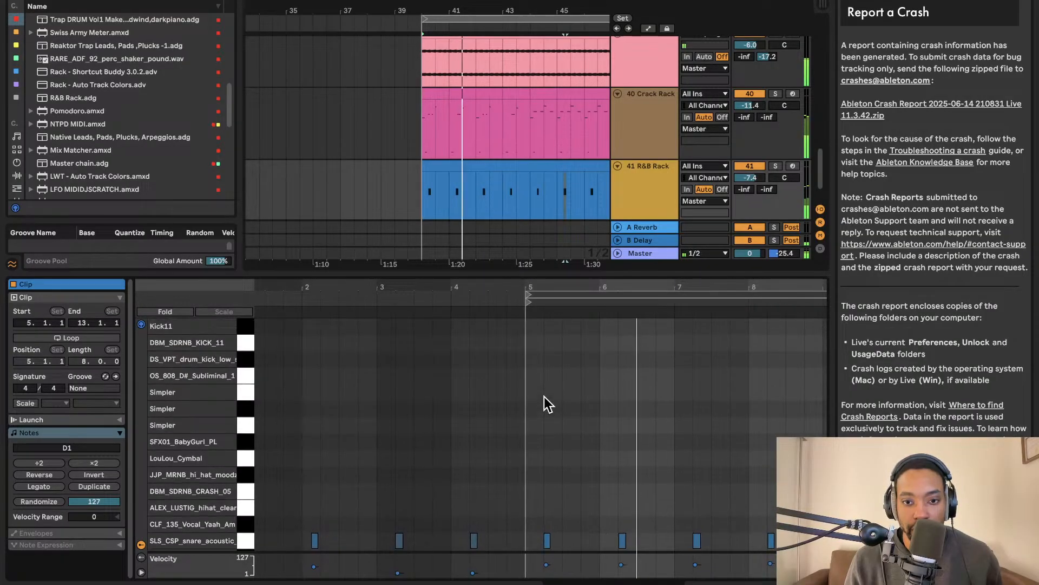
pyautogui.scroll(8, 585, 420)
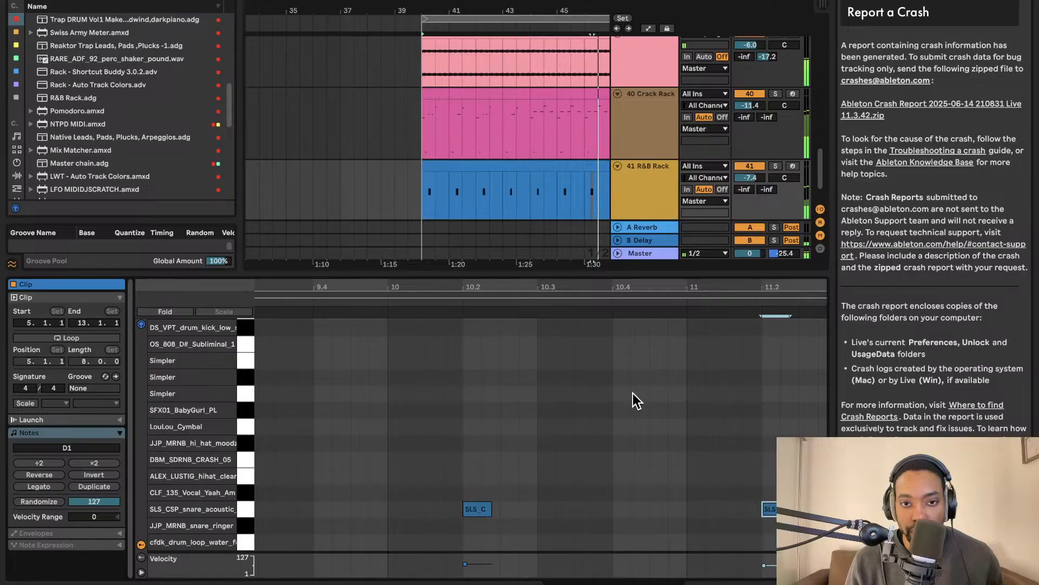
pyautogui.moveTo(581, 275); pyautogui.dragTo(615, 416)
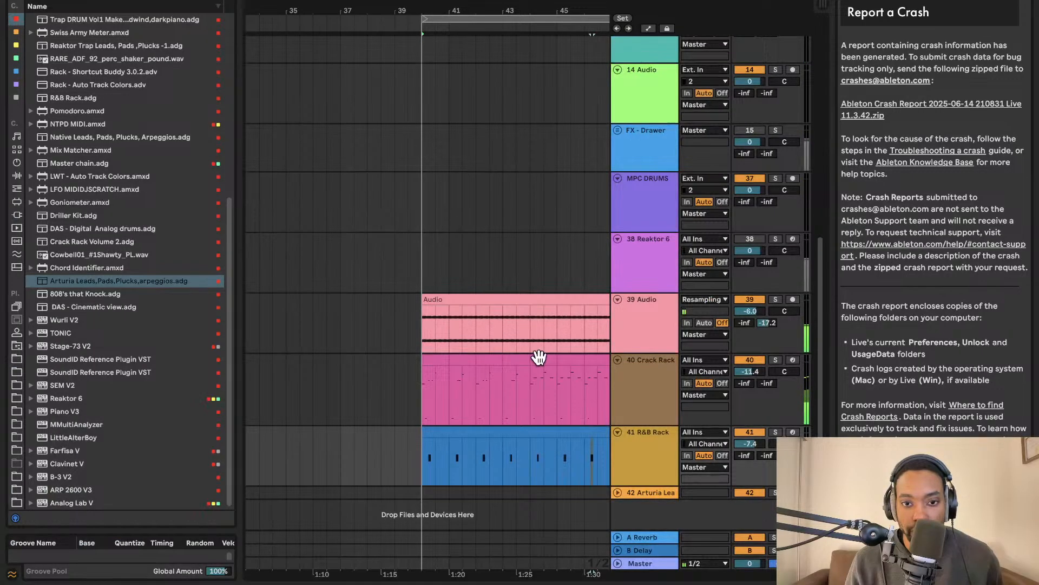
# Move the last snare note of the R&B Rack clip exactly onto beat 12.2
pyautogui.doubleClick(561, 430)
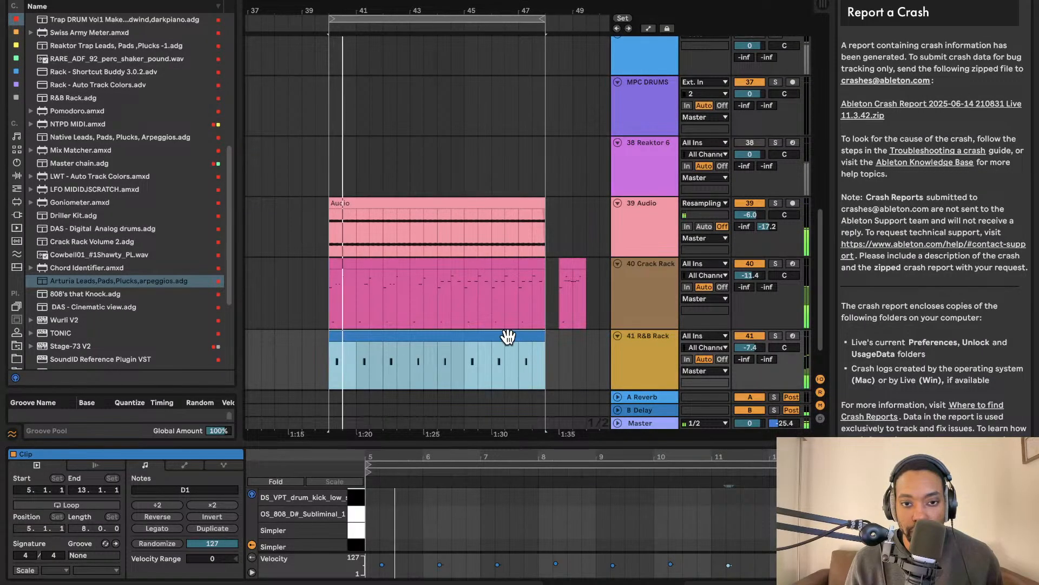
pyautogui.moveTo(654, 447); pyautogui.dragTo(655, 106)
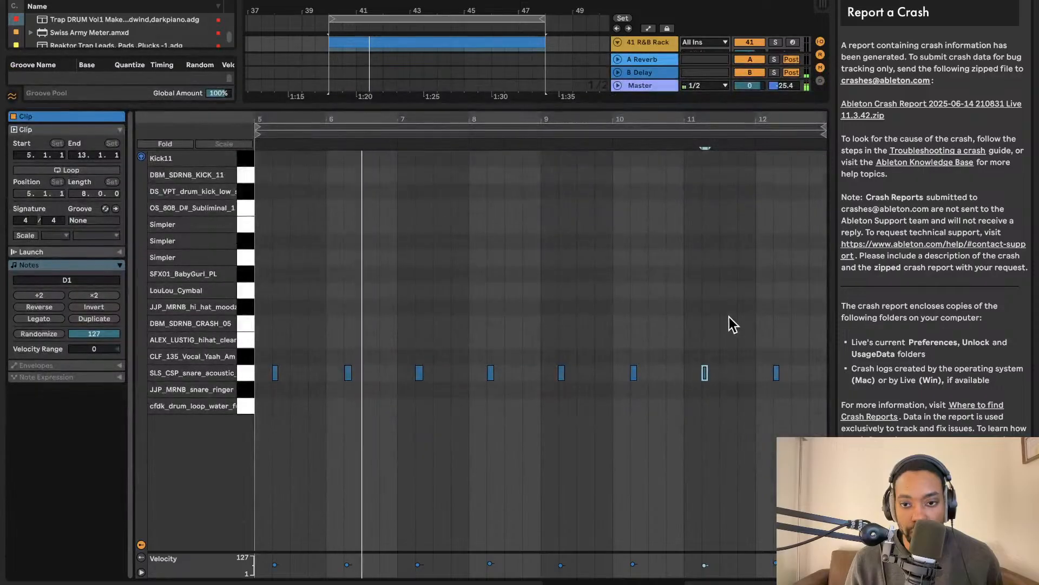
pyautogui.scroll(6, 772, 367)
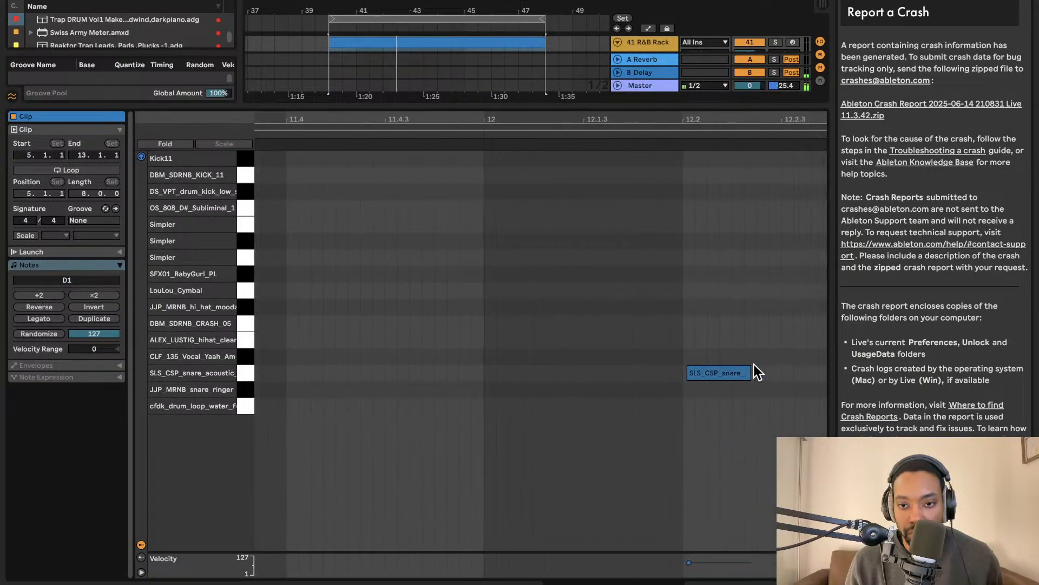
pyautogui.moveTo(732, 383); pyautogui.dragTo(714, 382)
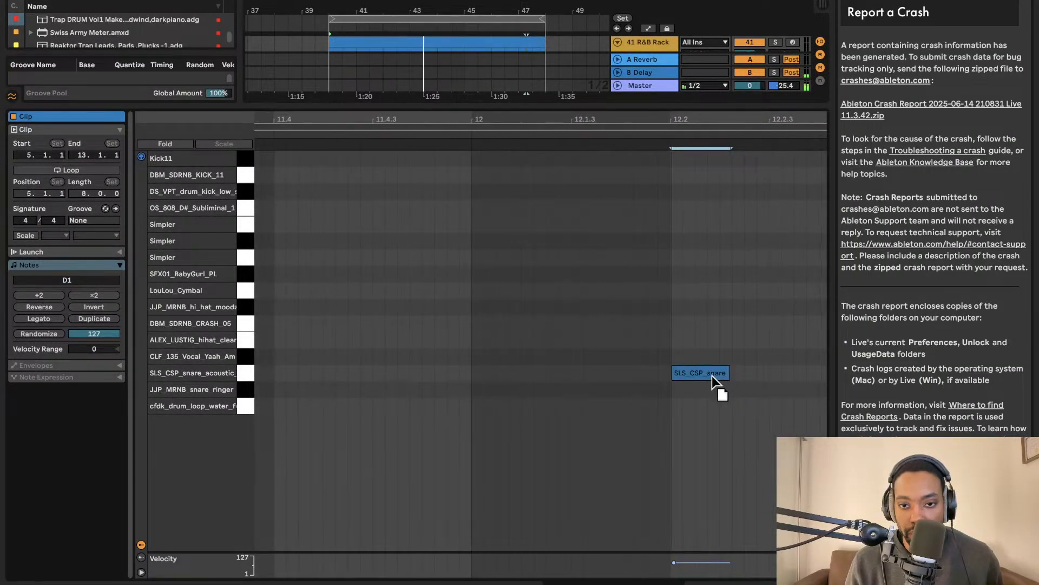
pyautogui.moveTo(469, 107); pyautogui.dragTo(448, 577)
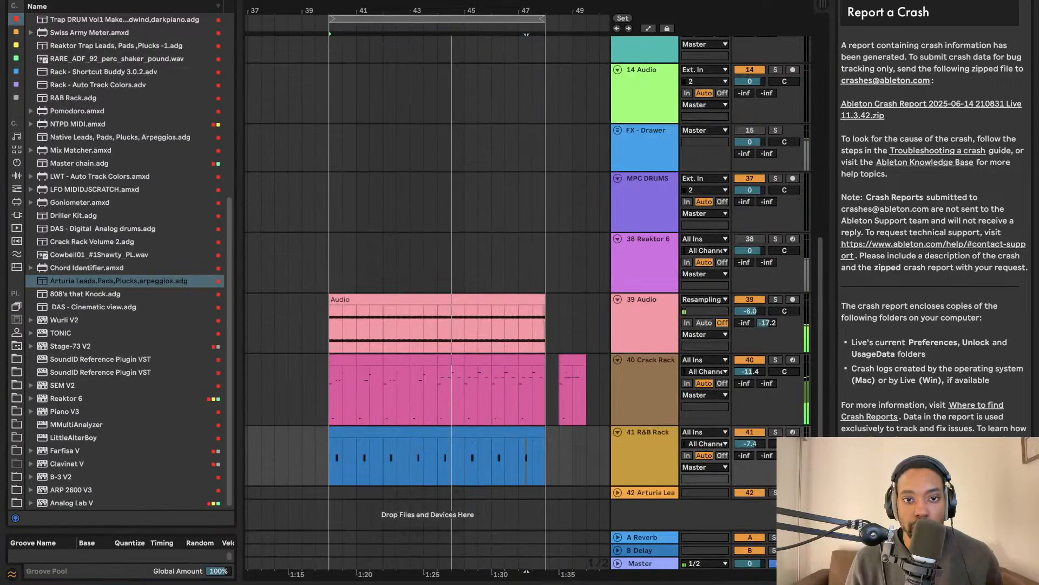
# Mute the 39 Audio track and show the yellow collection in the browser
pyautogui.scroll(-3, 464, 412)
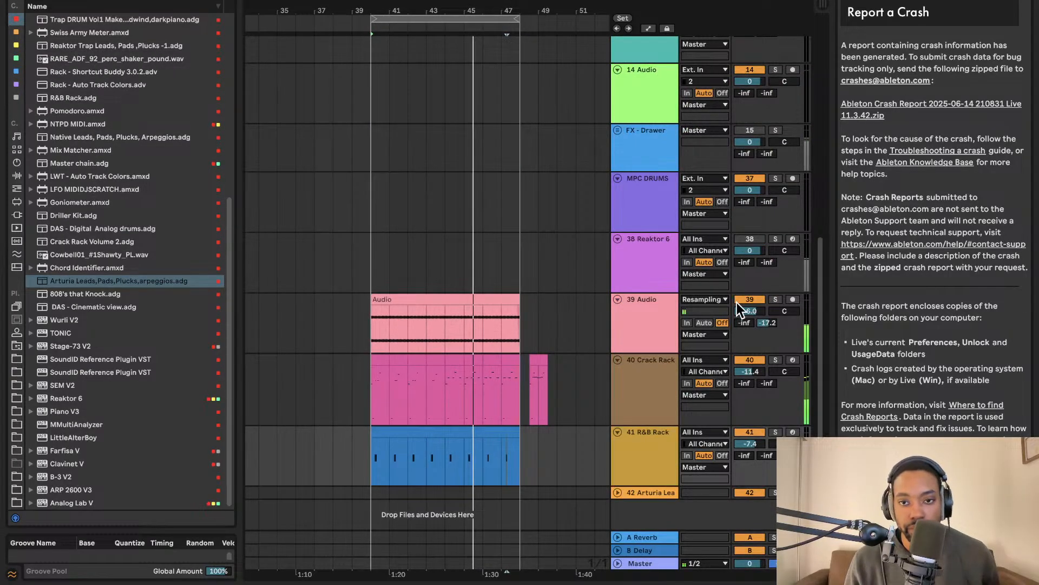
pyautogui.scroll(3, 525, 357)
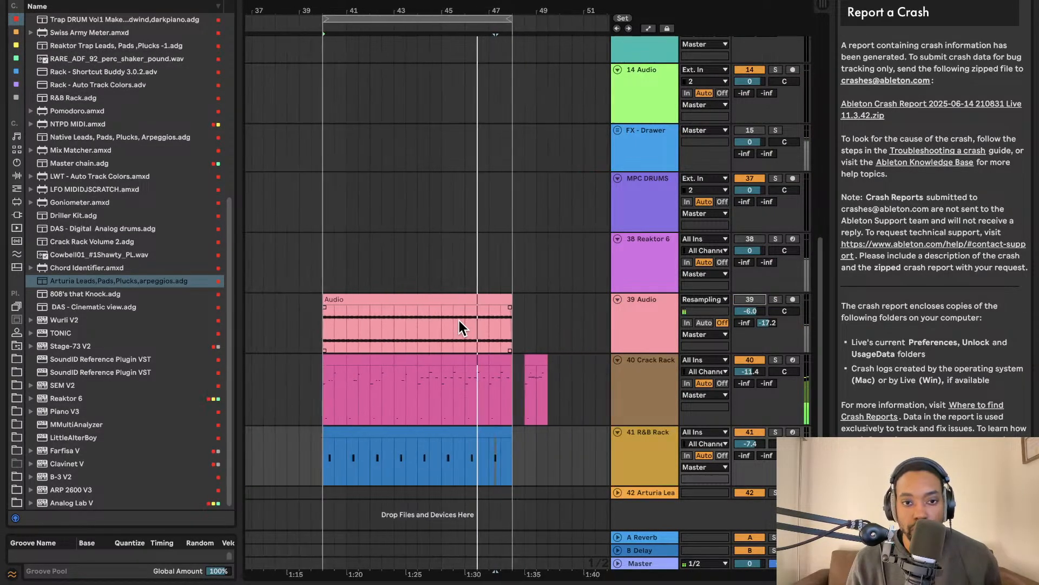
pyautogui.scroll(3, 449, 303)
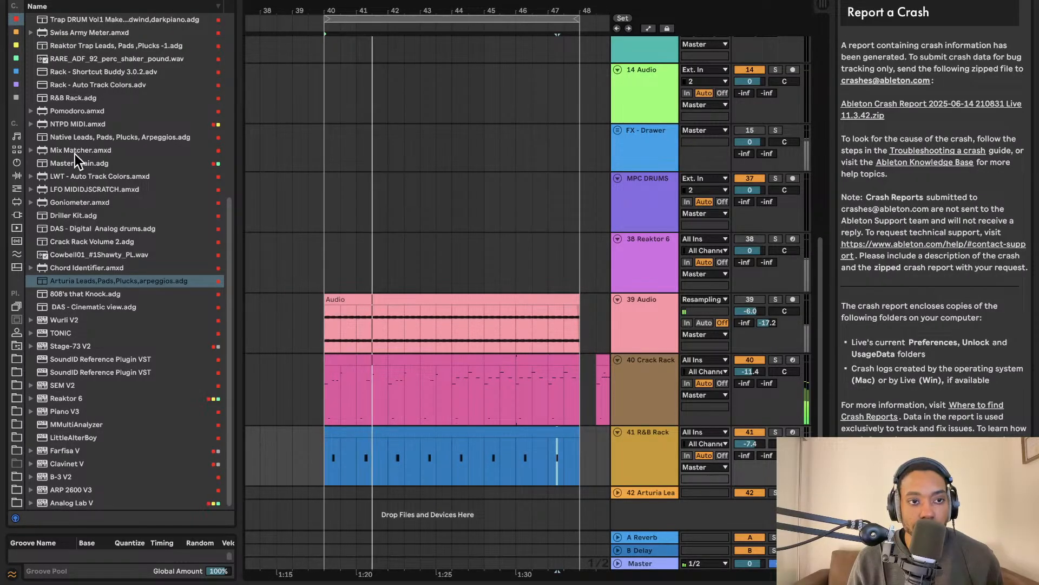
pyautogui.click(16, 45)
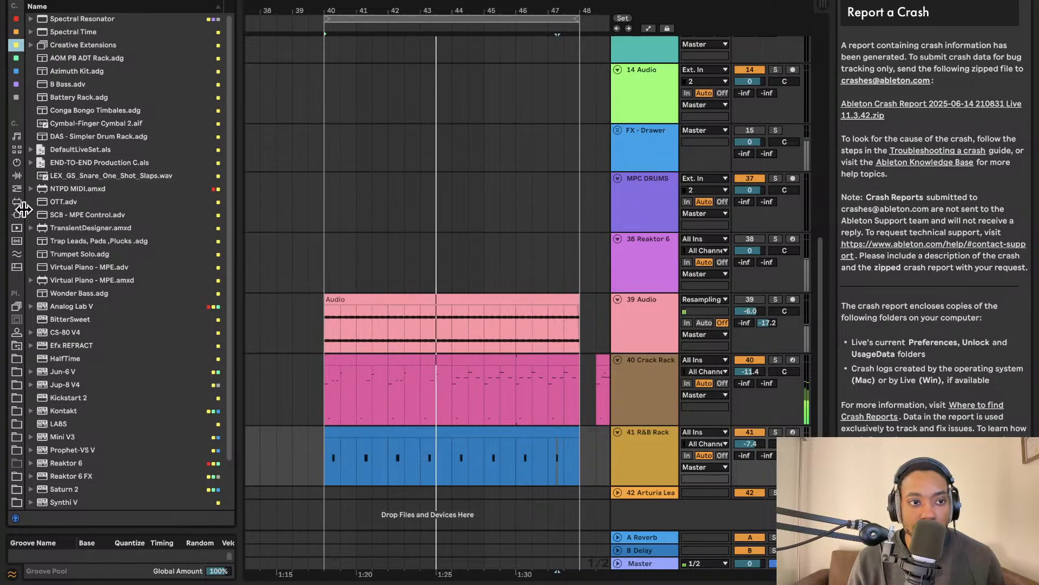
# Try to slice the track 39 Audio clip to a new MIDI track with one slice per warp marker and the Built-in preset
pyautogui.scroll(5, 669, 363)
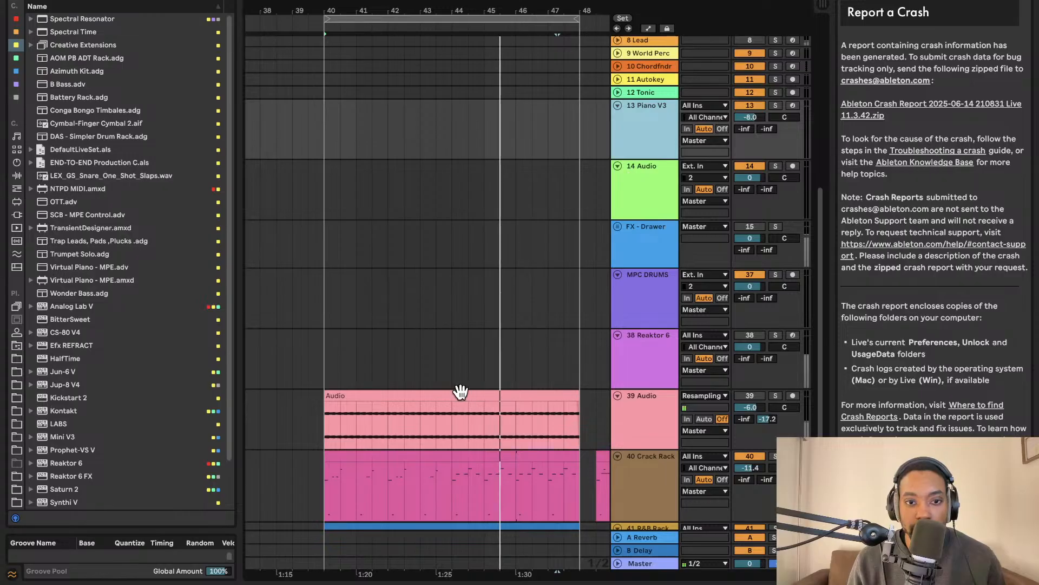
pyautogui.rightClick(638, 411)
pyautogui.click(510, 391)
pyautogui.rightClick(510, 391)
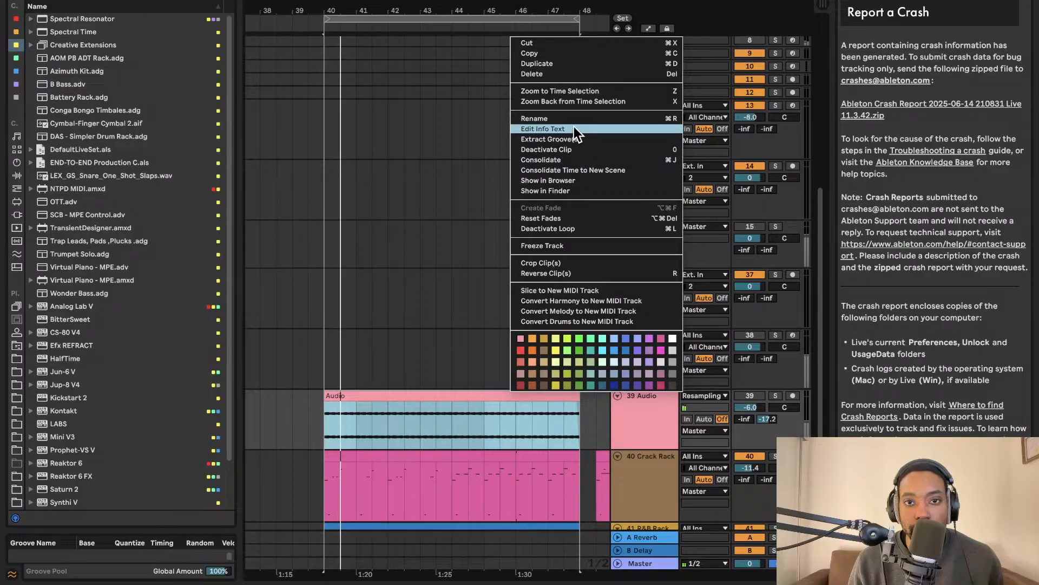
pyautogui.click(575, 290)
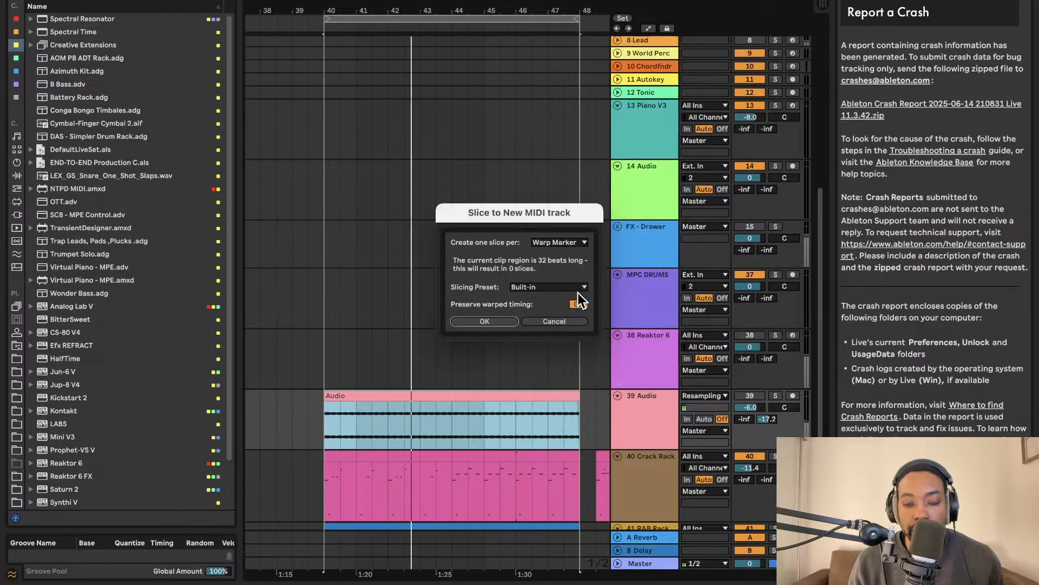
pyautogui.click(485, 322)
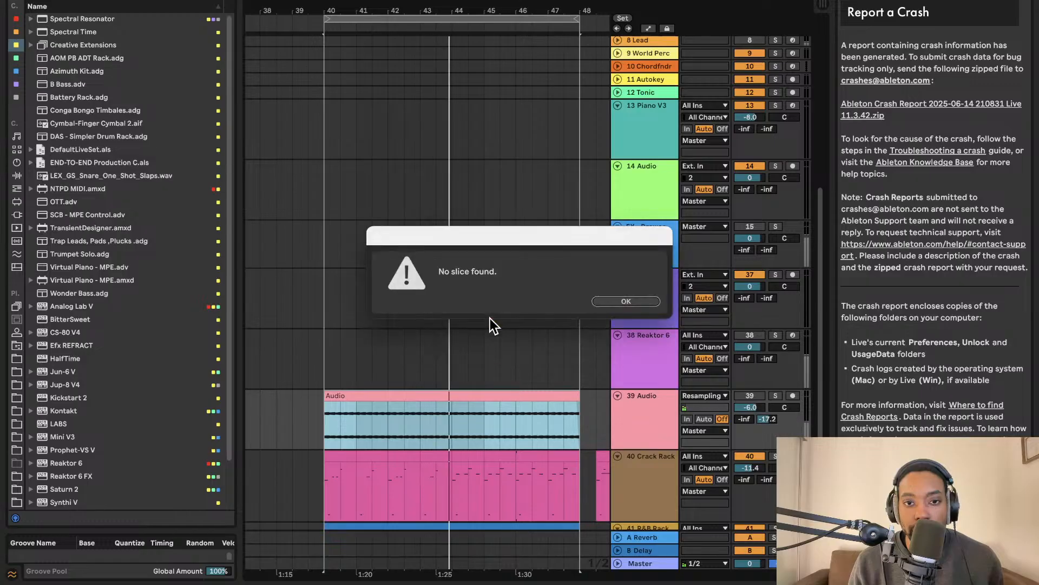
pyautogui.click(634, 303)
# Convert the harmony of the track 39 Audio clip to a new MIDI track
pyautogui.rightClick(455, 403)
pyautogui.click(446, 395)
pyautogui.scroll(1, 445, 393)
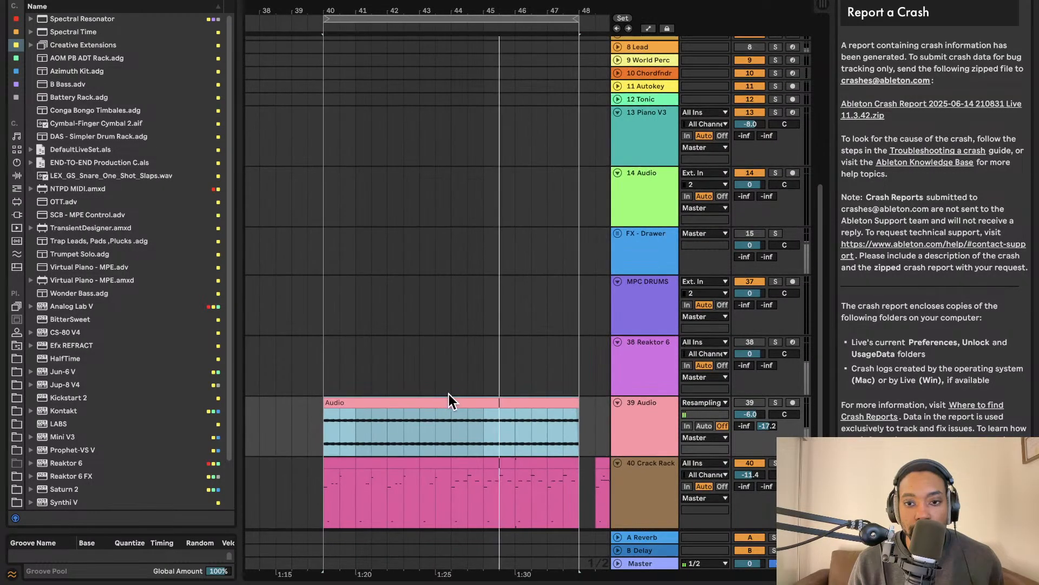
pyautogui.rightClick(446, 401)
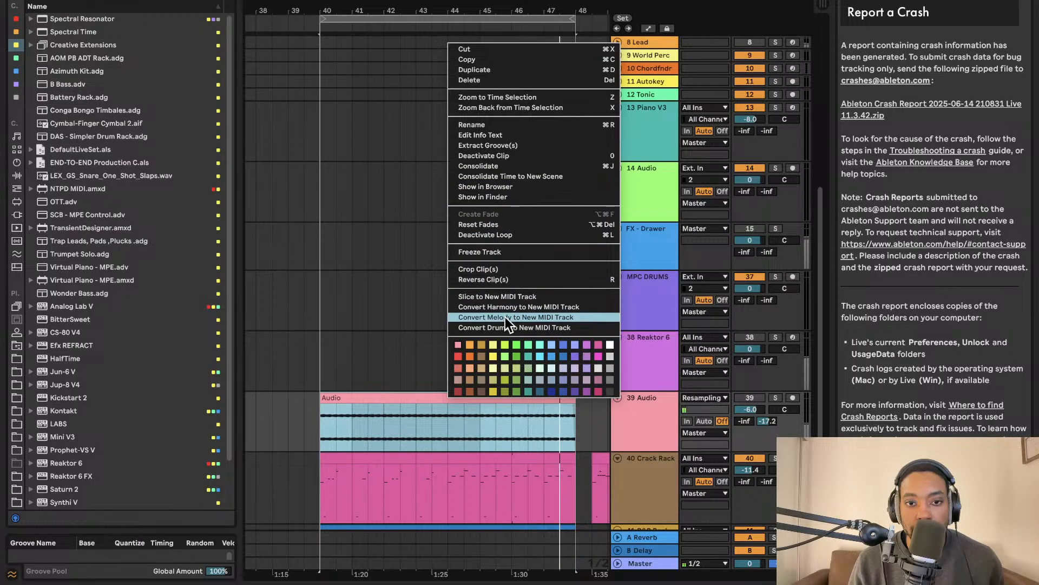
pyautogui.click(512, 307)
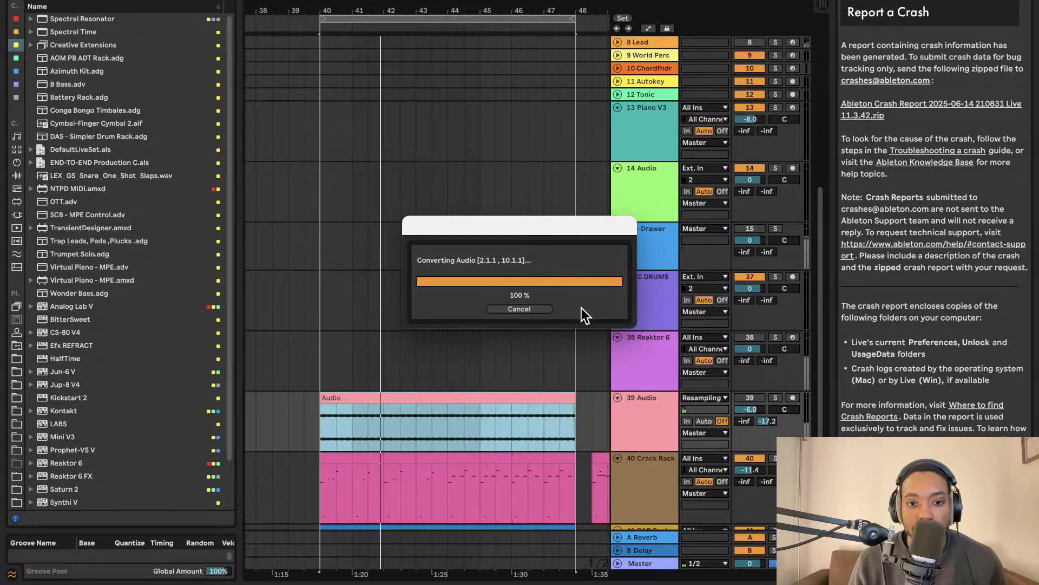
pyautogui.scroll(-4, 564, 262)
pyautogui.scroll(5, 577, 262)
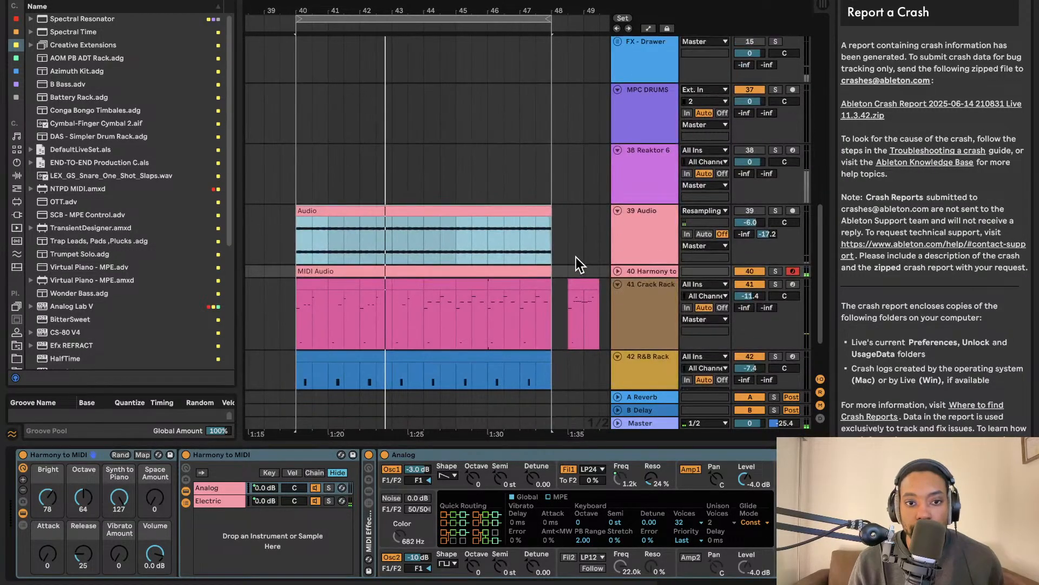
# Expand the Harmony to MIDI track and move its converted clip up to the 13 Piano V3 track at bar 40
pyautogui.hscroll(-2, 602, 214)
pyautogui.click(667, 89)
pyautogui.scroll(-4, 594, 260)
pyautogui.hscroll(2, 552, 292)
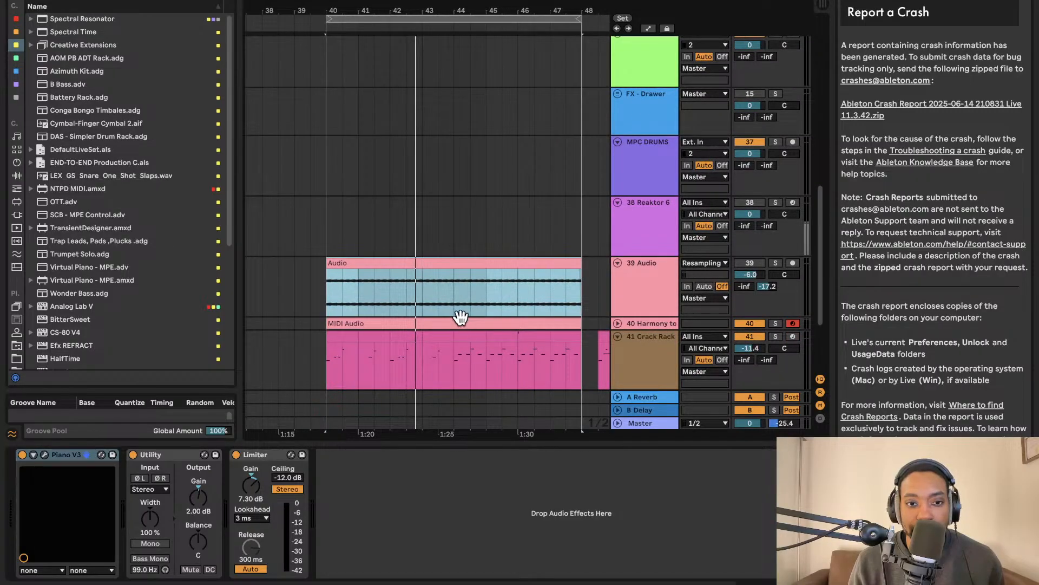
pyautogui.press('space')
pyautogui.click(628, 324)
pyautogui.press('space')
pyautogui.click(618, 323)
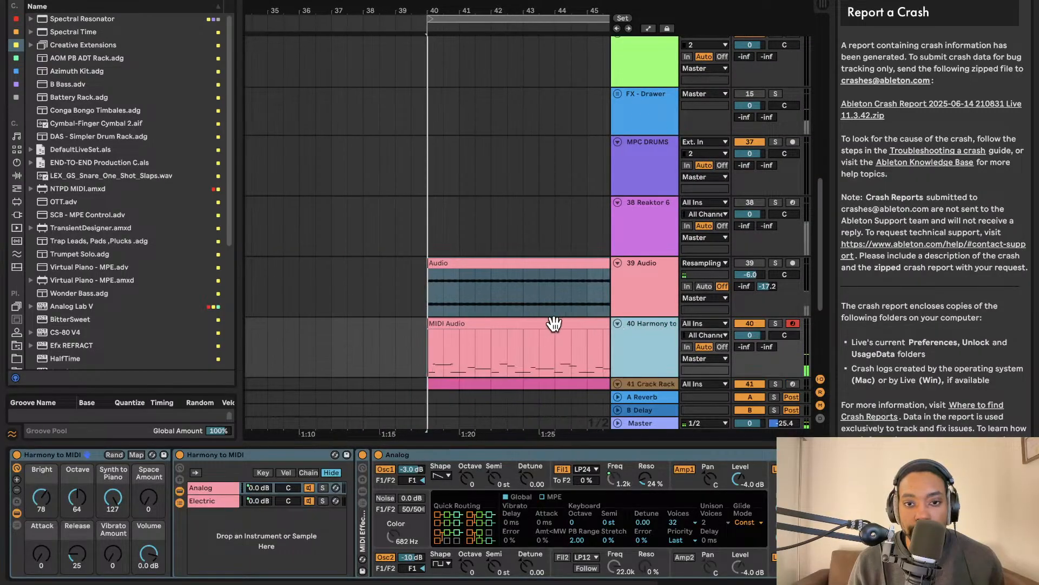
pyautogui.click(552, 325)
pyautogui.press('space')
pyautogui.moveTo(552, 325); pyautogui.dragTo(548, 106)
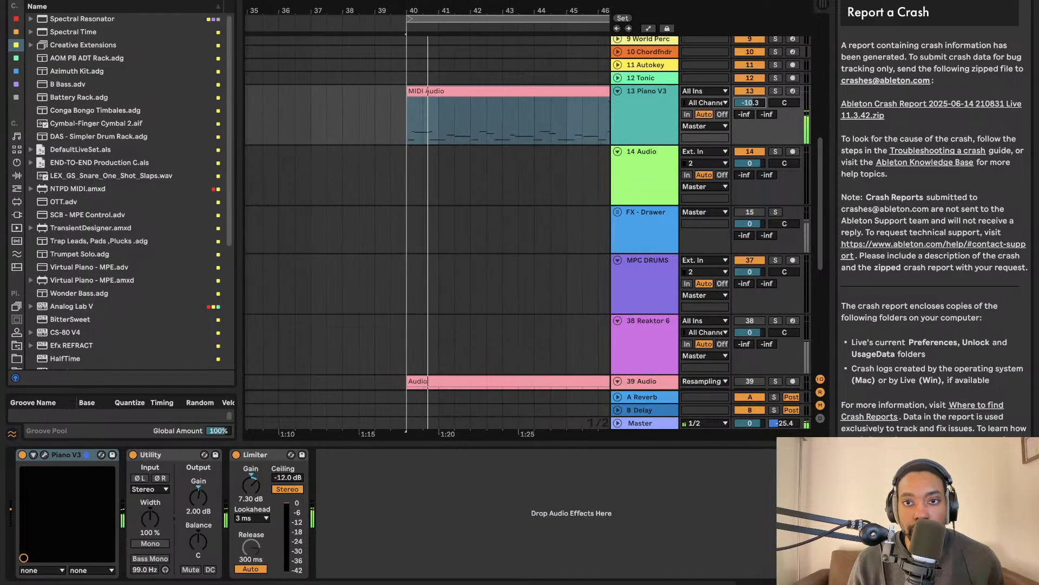
# Open the converted clip on track 13 in an enlarged note editor, examine its notes, and shrink the editor again
pyautogui.scroll(-1, 548, 104)
pyautogui.click(529, 102)
pyautogui.doubleClick(507, 78)
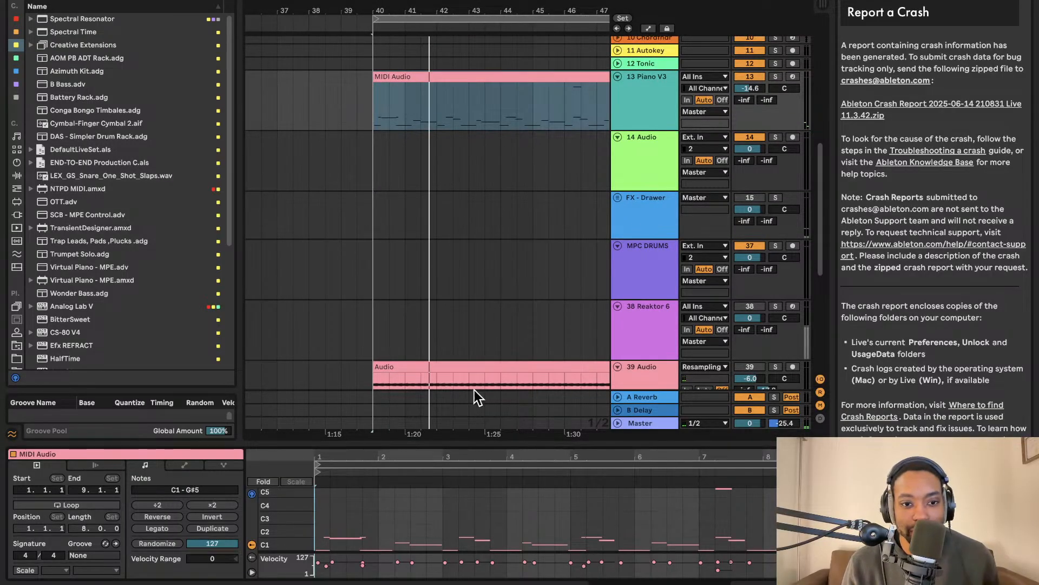
pyautogui.moveTo(471, 441); pyautogui.dragTo(466, 131)
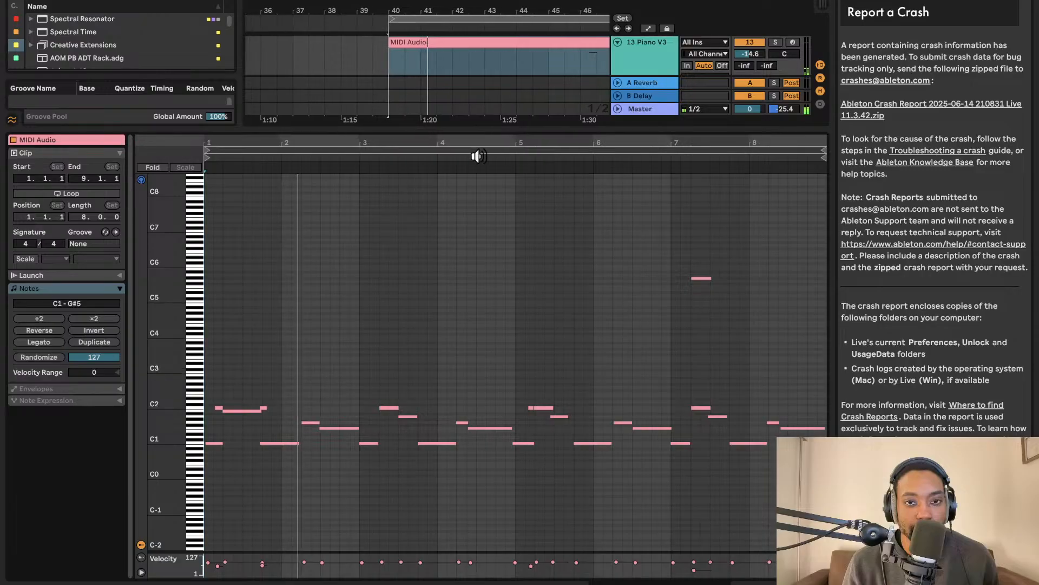
pyautogui.click(498, 121)
pyautogui.moveTo(493, 125); pyautogui.dragTo(496, 399)
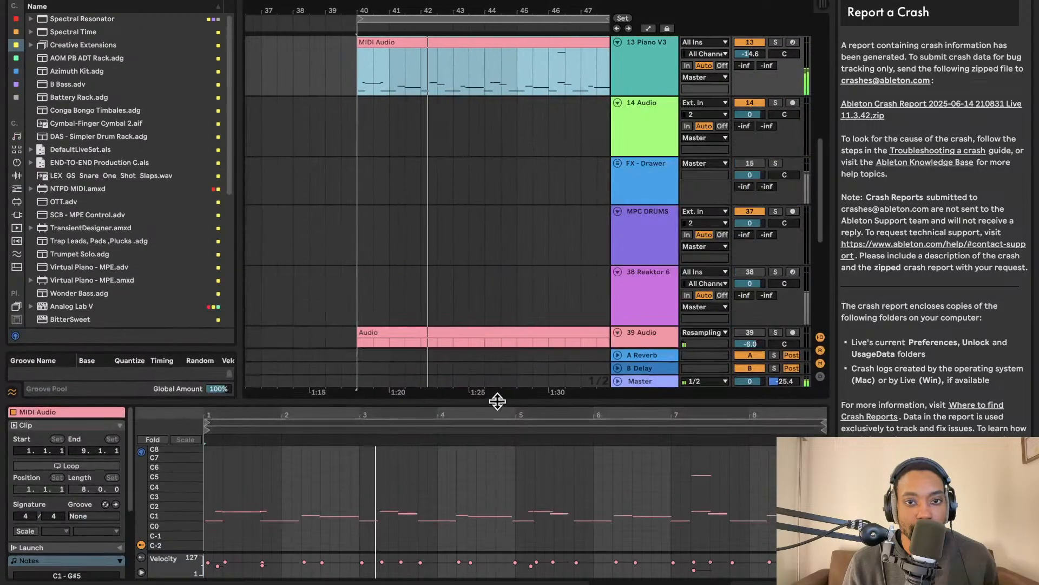
# Replace the Piano V3 instrument on track 13 with the Trumpet Solo rack from the yellow collection
pyautogui.scroll(4, 466, 152)
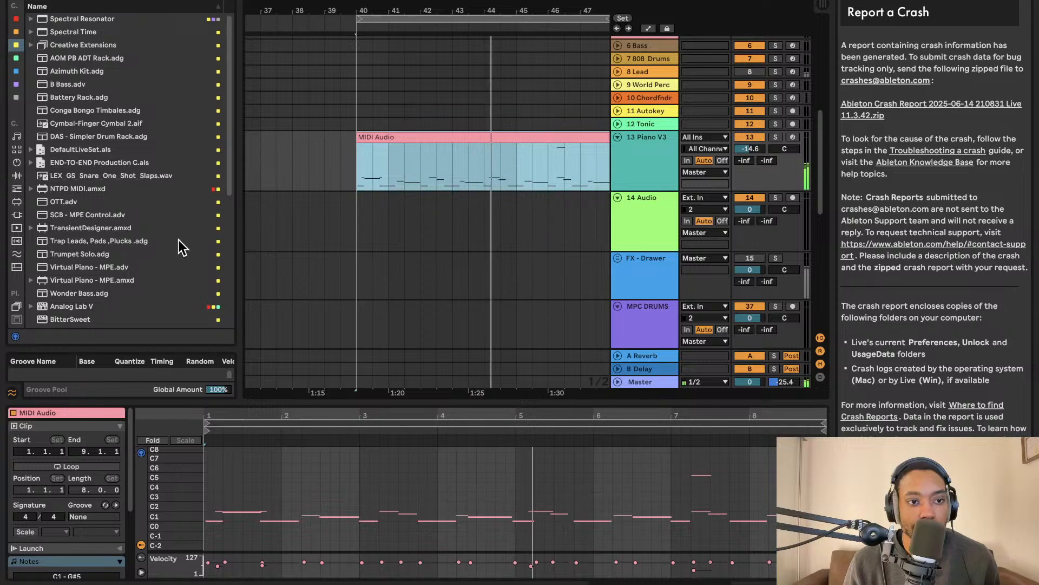
pyautogui.moveTo(92, 254); pyautogui.dragTo(600, 135)
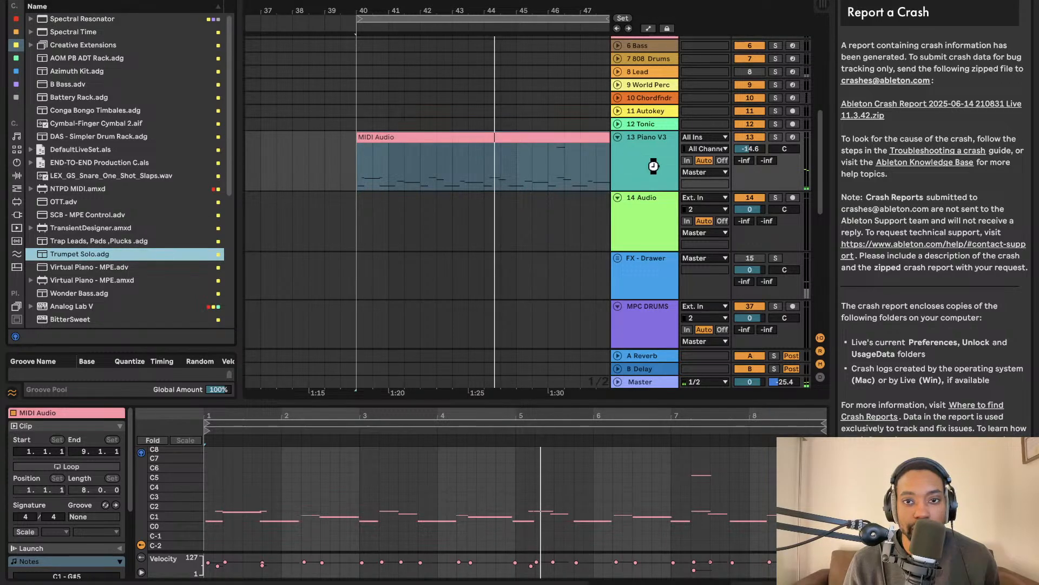
pyautogui.moveTo(654, 165); pyautogui.dragTo(653, 166)
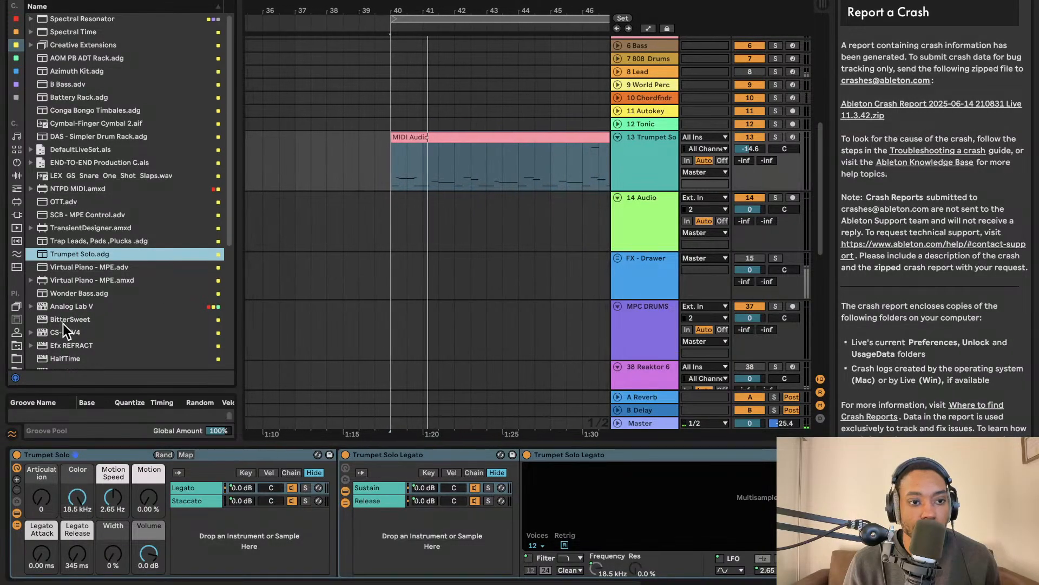
pyautogui.scroll(-3, 27, 237)
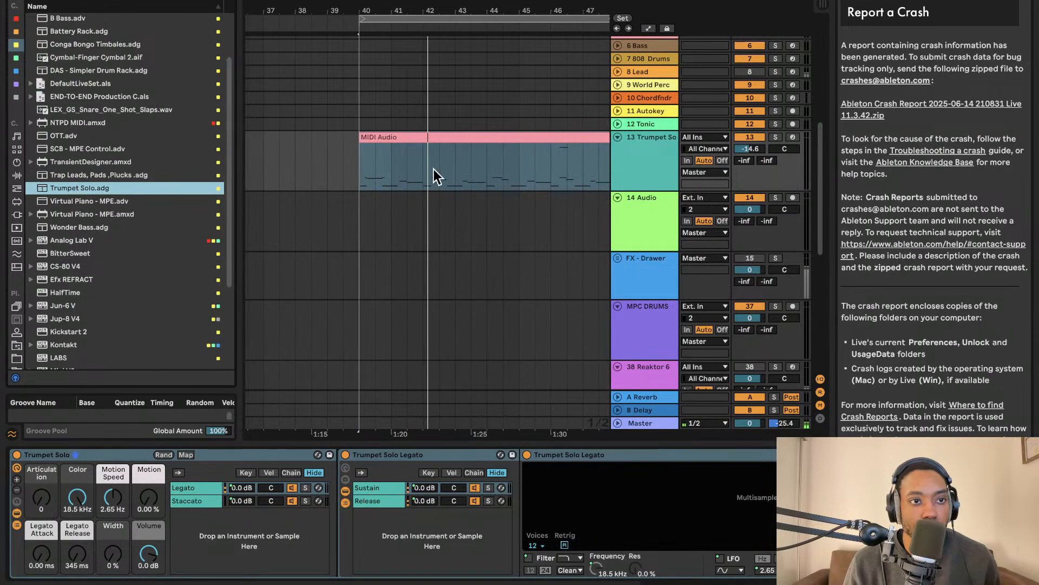
# Unmute the 39 Audio track
pyautogui.scroll(-5, 539, 210)
pyautogui.scroll(-2, 536, 203)
pyautogui.click(747, 199)
pyautogui.scroll(-2, 389, 240)
pyautogui.scroll(3, 389, 240)
pyautogui.scroll(-3, 385, 236)
# Move the short Crack Rack clip from after the eight-bar loop to about bar 34, ahead of the loop
pyautogui.click(561, 248)
pyautogui.scroll(-2, 561, 248)
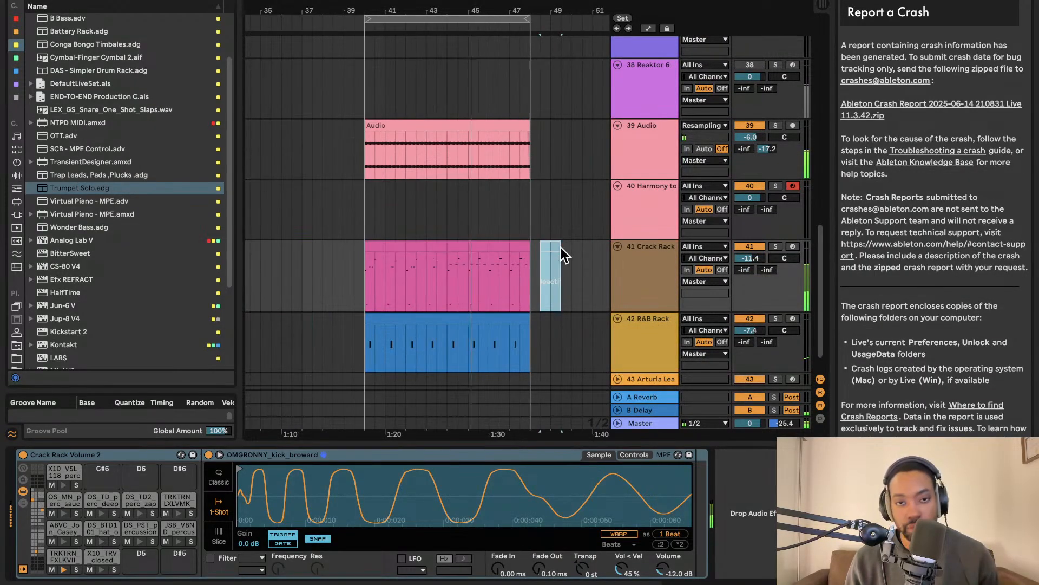
pyautogui.moveTo(544, 246); pyautogui.dragTo(263, 255)
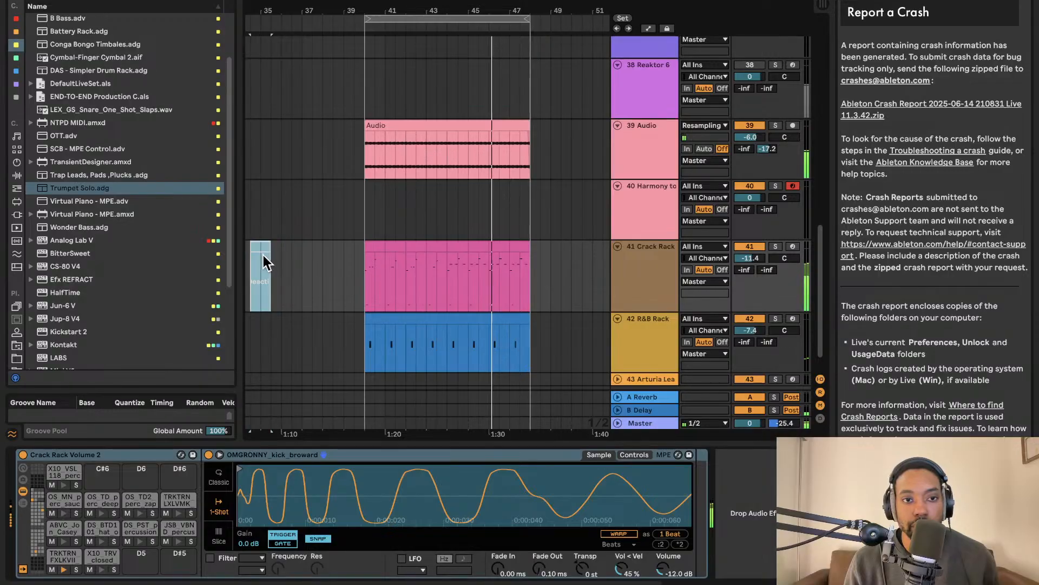
# Review the arrangement from the Crack Rack track up to the converted MIDI clip on the Trumpet Solo track
pyautogui.scroll(1, 350, 213)
pyautogui.scroll(1, 349, 213)
pyautogui.scroll(-2, 348, 213)
pyautogui.scroll(5, 347, 212)
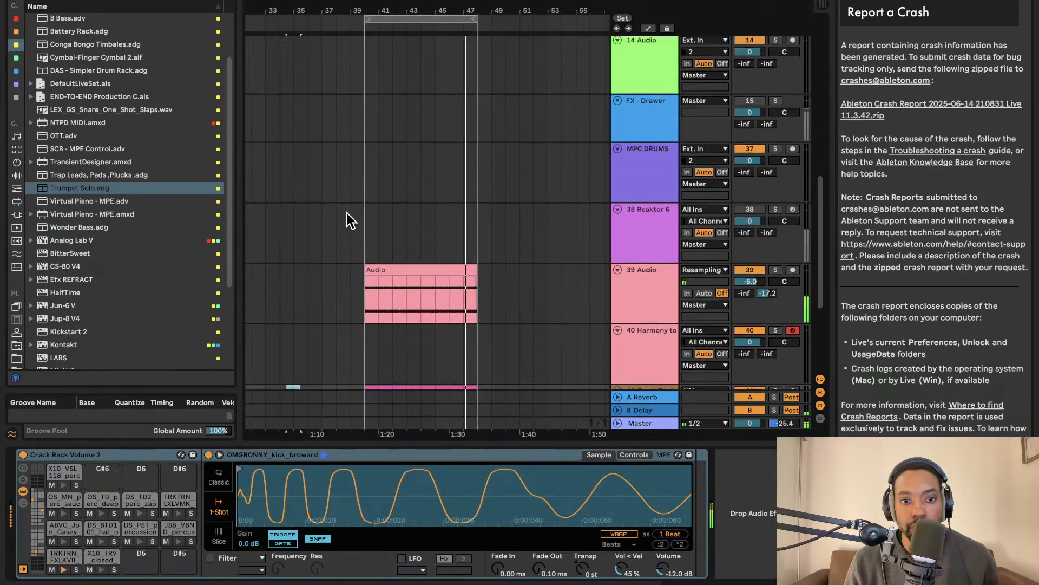
pyautogui.hscroll(-2, 347, 213)
pyautogui.scroll(4, 352, 214)
pyautogui.hscroll(-2, 378, 202)
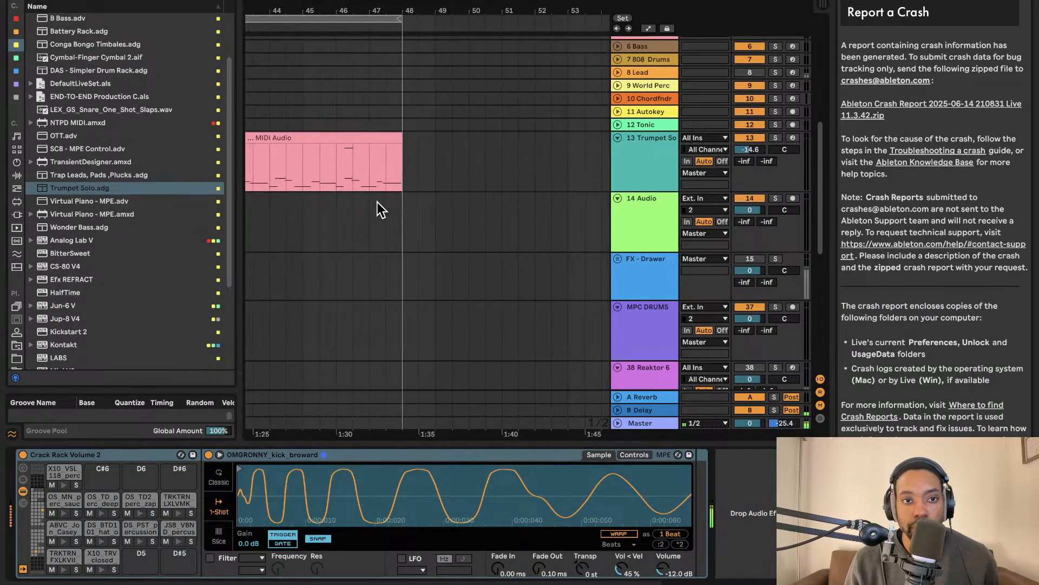
pyautogui.hscroll(-2, 368, 203)
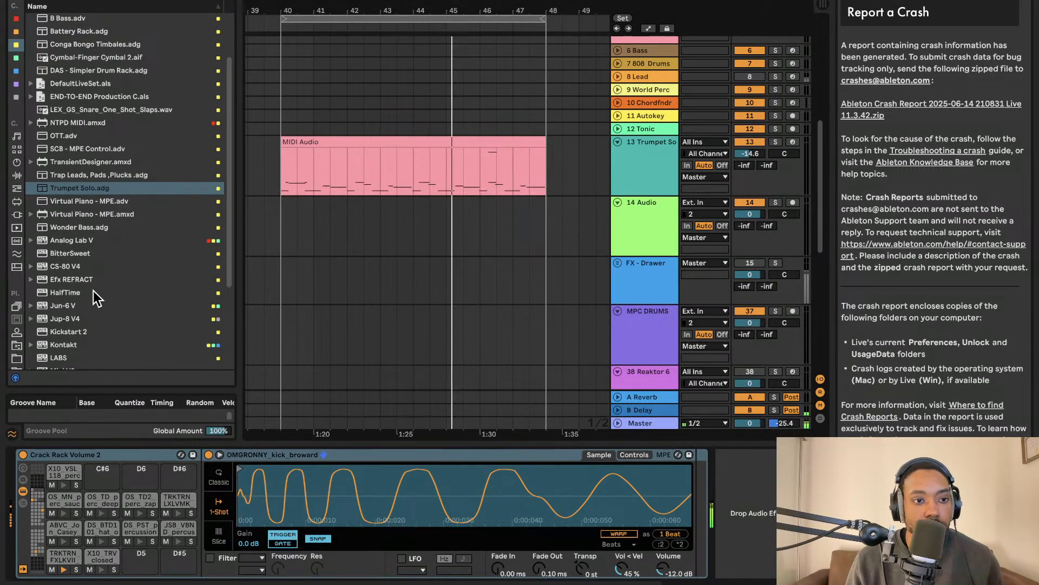
# Load Jup-8 V4 onto a new track below the Arturia Lead track and expand that track
pyautogui.click(48, 319)
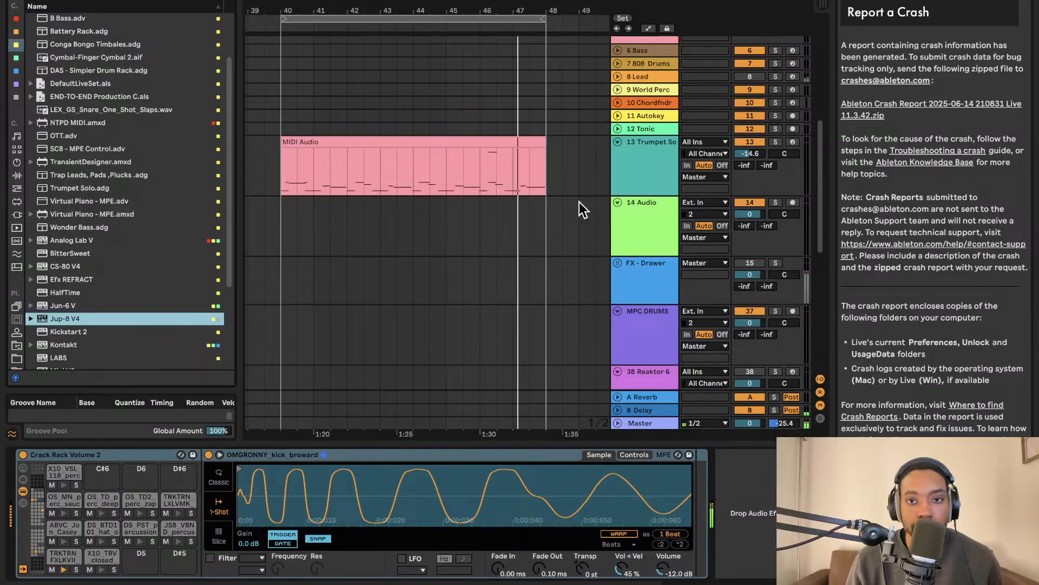
pyautogui.scroll(-3, 477, 242)
pyautogui.scroll(-8, 366, 293)
pyautogui.moveTo(98, 317); pyautogui.dragTo(649, 360)
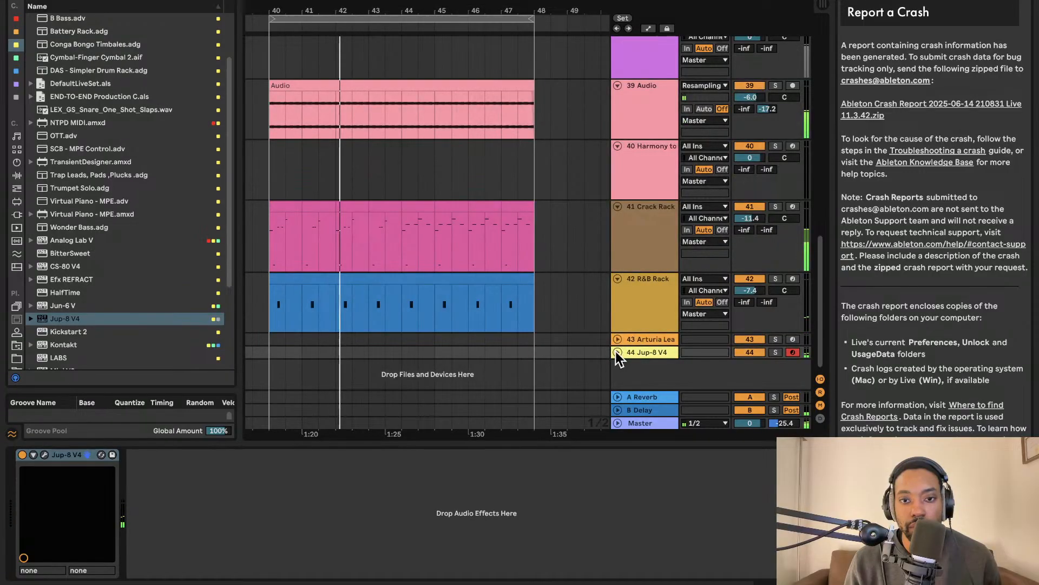
pyautogui.click(617, 353)
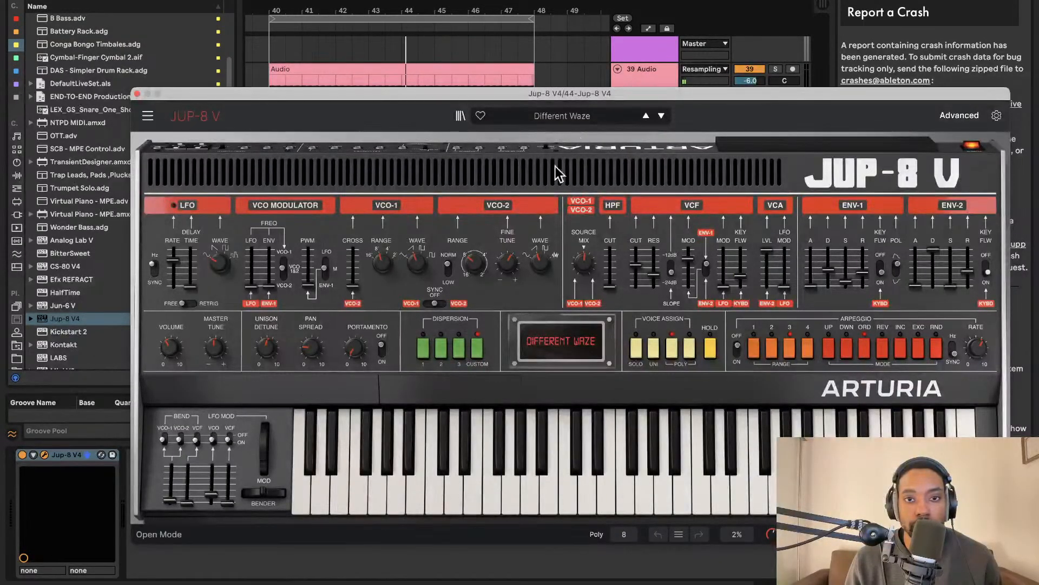
# Step back through the Jup-8 V presets to ZZ Repeater and reposition the plug-in window
pyautogui.click(607, 116)
pyautogui.click(649, 117)
pyautogui.click(648, 117)
pyautogui.click(647, 116)
pyautogui.moveTo(635, 95); pyautogui.dragTo(239, 62)
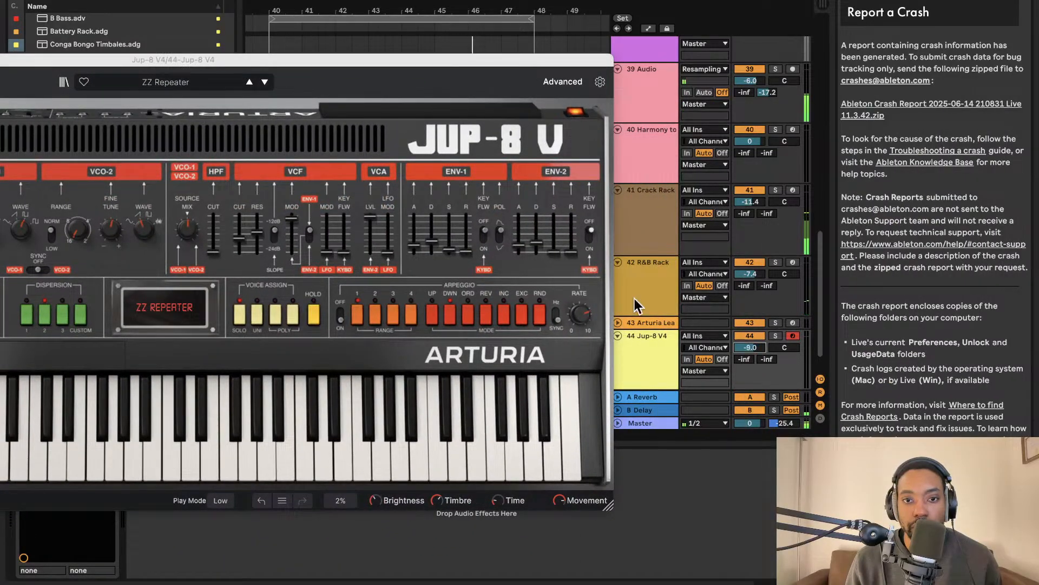
pyautogui.moveTo(560, 61); pyautogui.dragTo(702, 74)
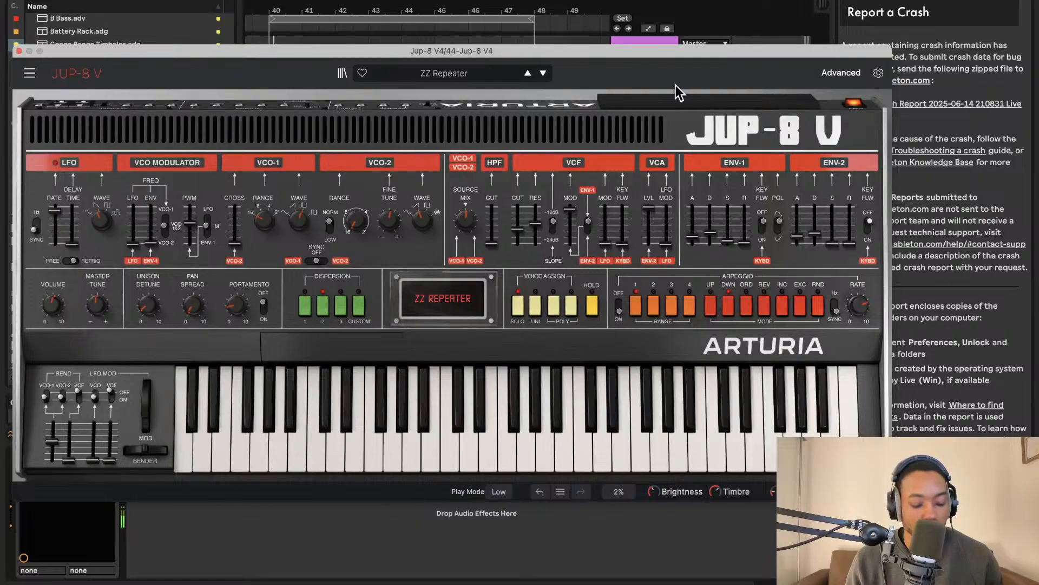
# Audition further Jup-8 V presets backwards from Yaz Brass, settle on VoWell, and close the plug-in window
pyautogui.click(527, 73)
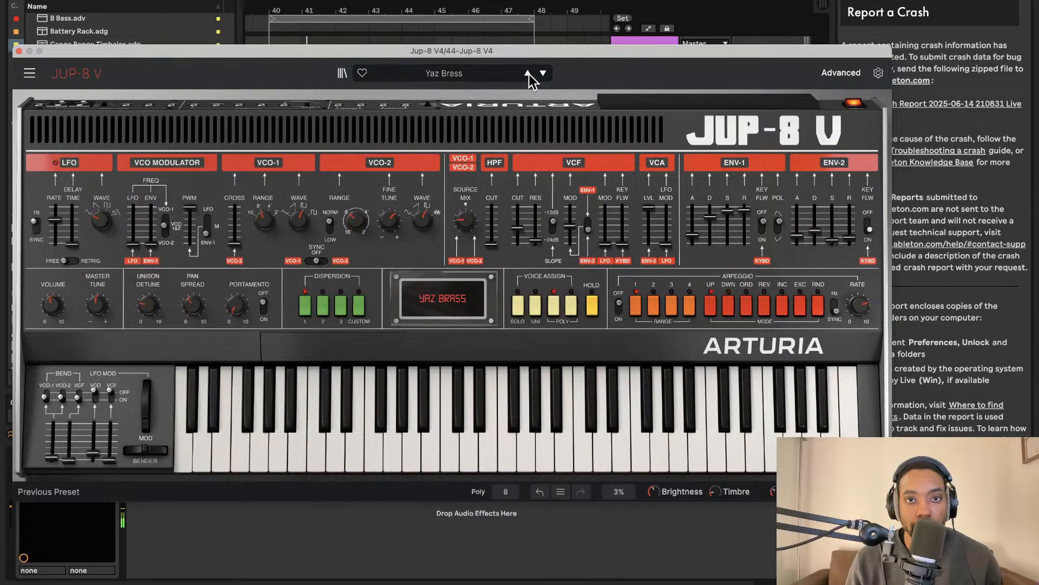
pyautogui.click(528, 73)
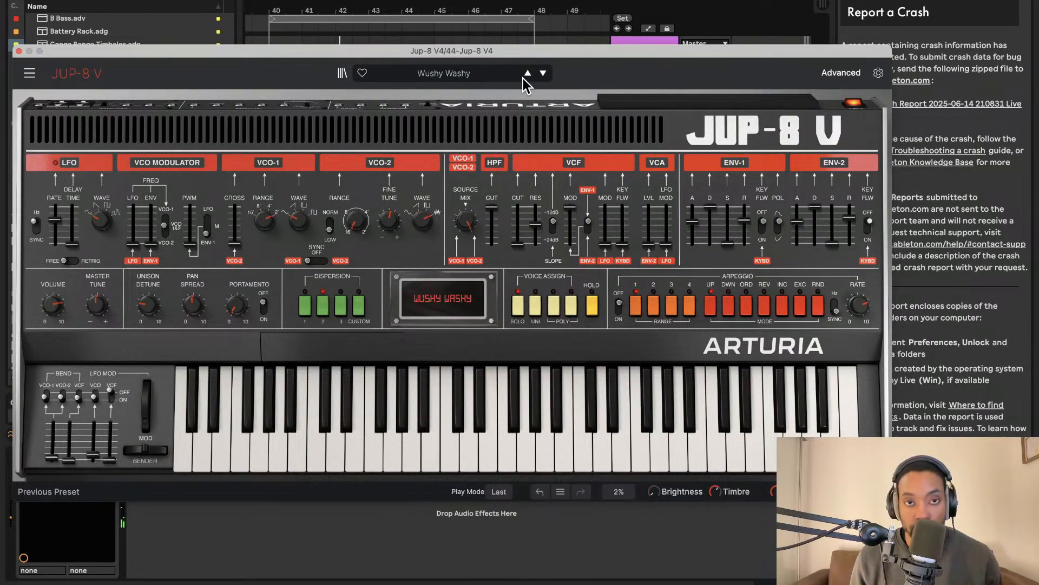
pyautogui.click(528, 74)
pyautogui.click(528, 73)
pyautogui.click(528, 73)
pyautogui.click(528, 73)
pyautogui.click(528, 73)
pyautogui.click(523, 79)
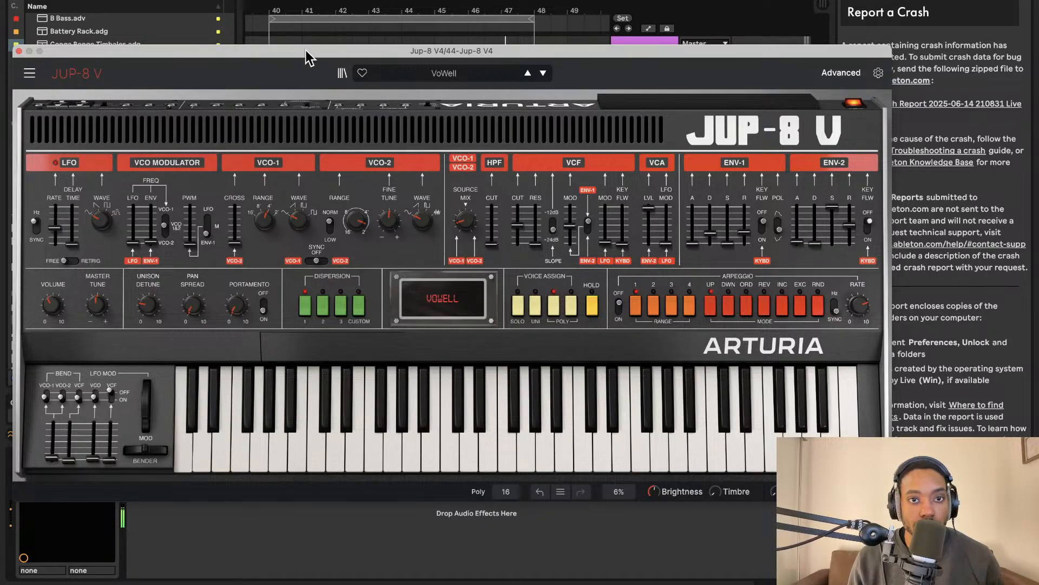
pyautogui.click(20, 51)
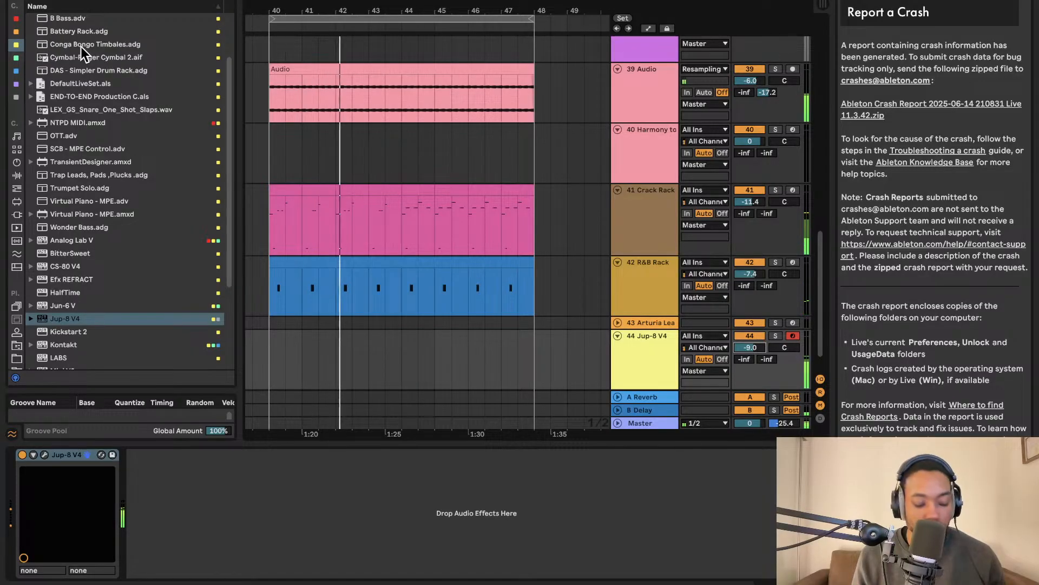
# Load Twin 3 onto a new track below the Jup-8 V4 track and expand that track
pyautogui.scroll(-5, 80, 46)
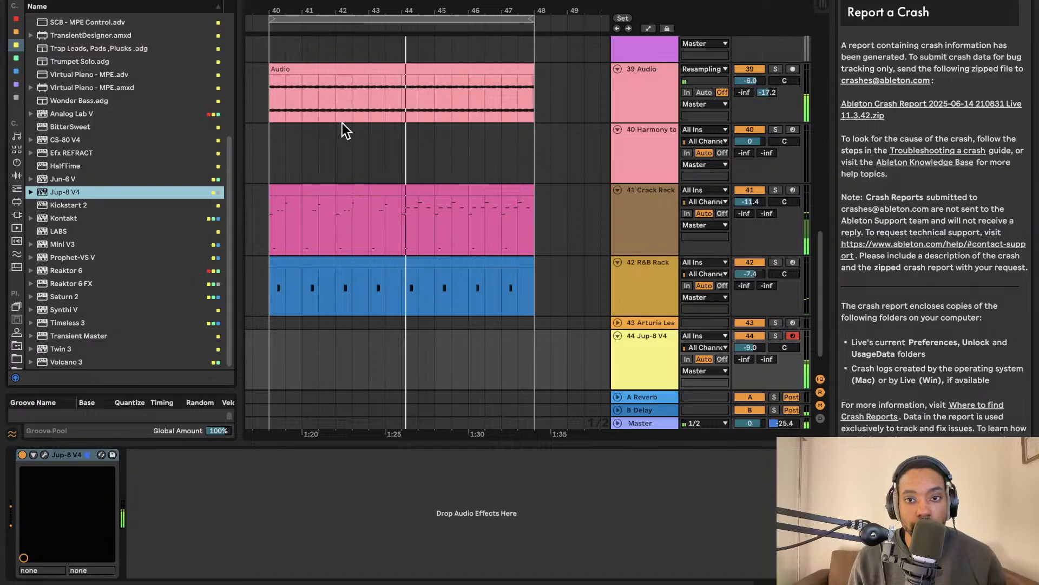
pyautogui.scroll(2, 401, 103)
pyautogui.hscroll(-3, 414, 127)
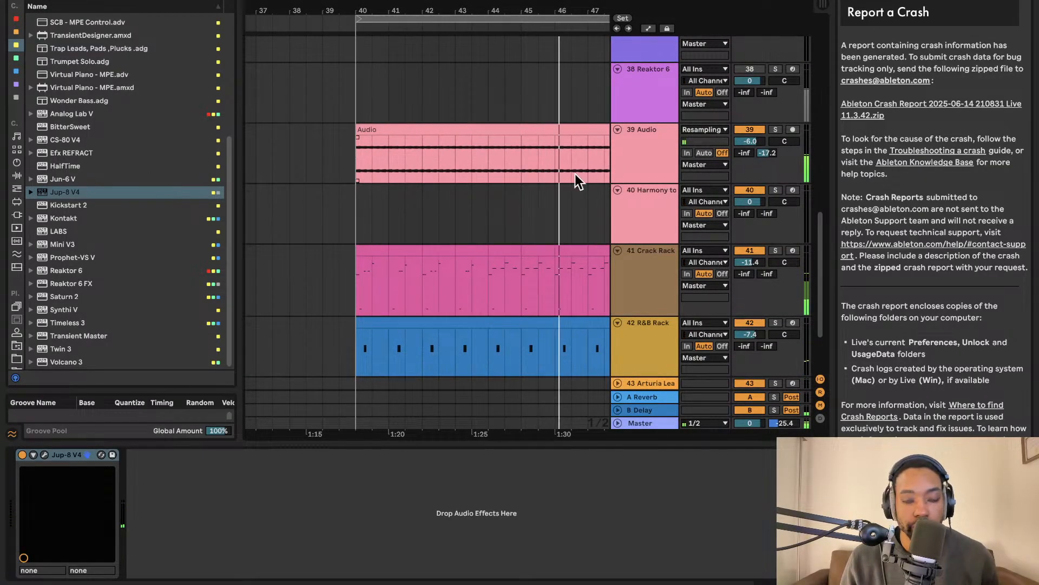
pyautogui.scroll(-3, 583, 170)
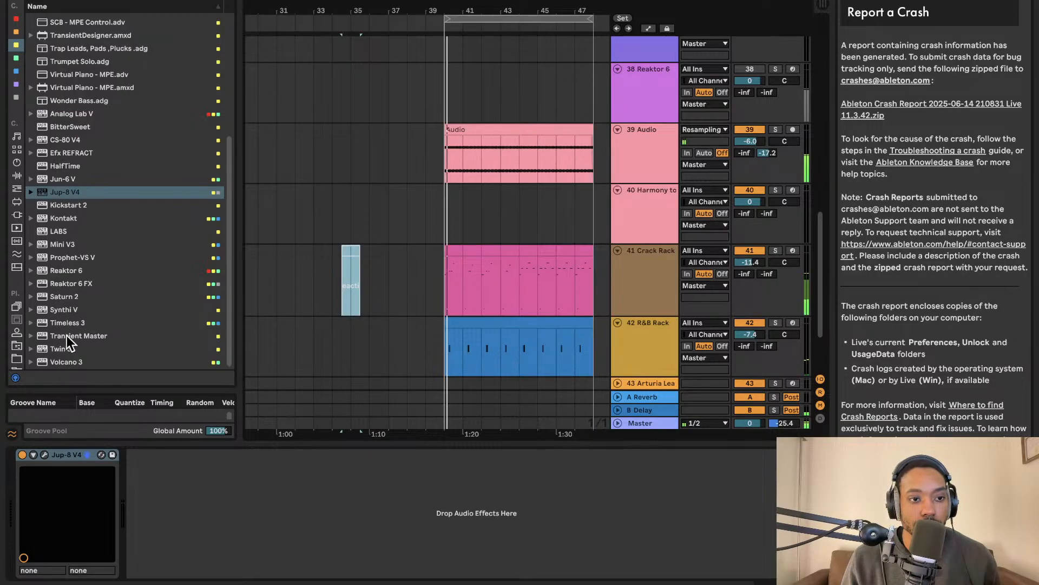
pyautogui.moveTo(50, 348); pyautogui.dragTo(587, 336)
pyautogui.moveTo(653, 369); pyautogui.dragTo(655, 370)
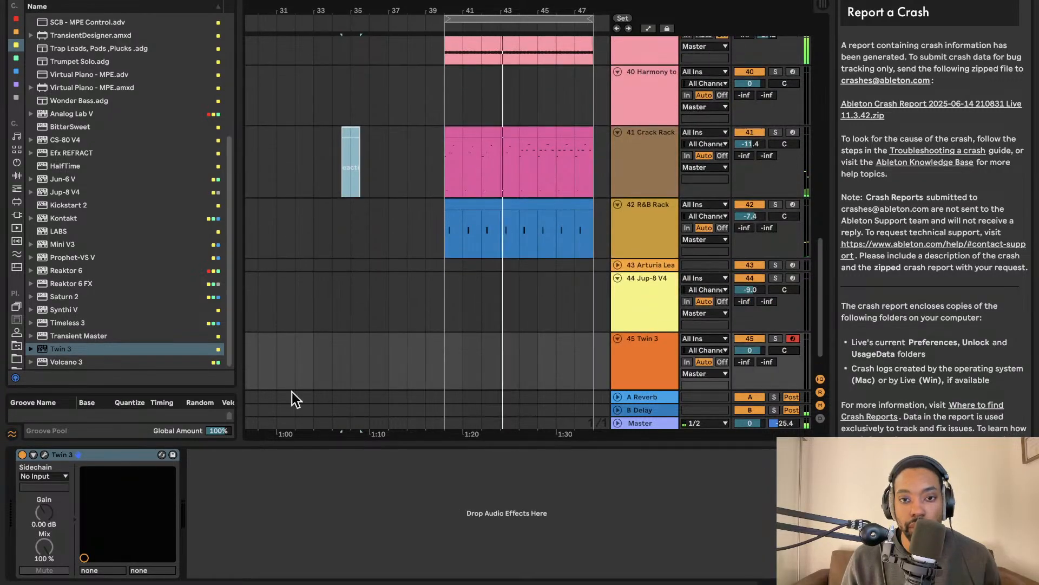
# Open the Twin 3 plug-in window, audition presets from the Arp category, load Computo Retro and reposition the window
pyautogui.click(45, 455)
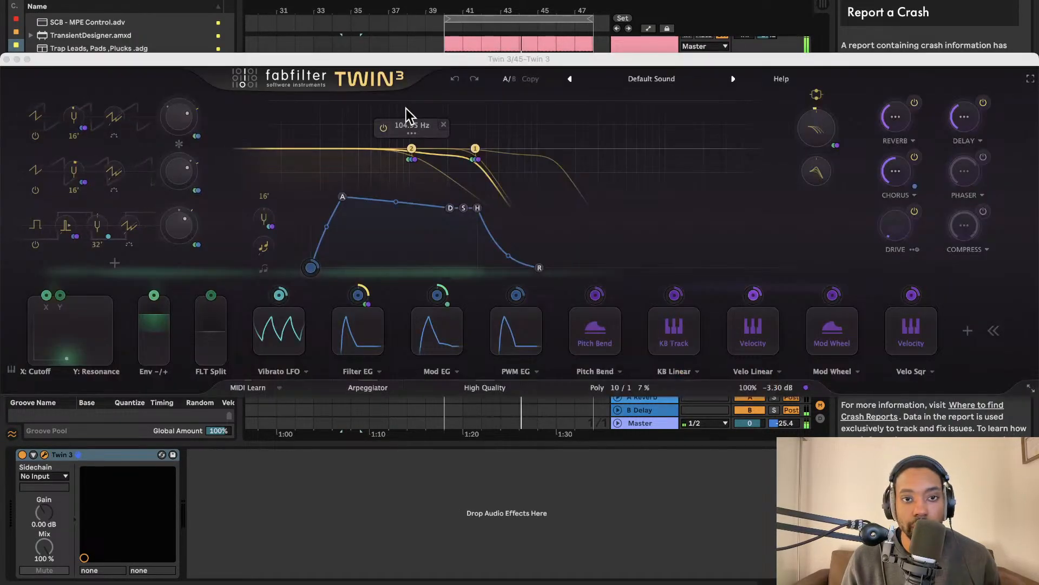
pyautogui.click(565, 81)
pyautogui.moveTo(551, 102)
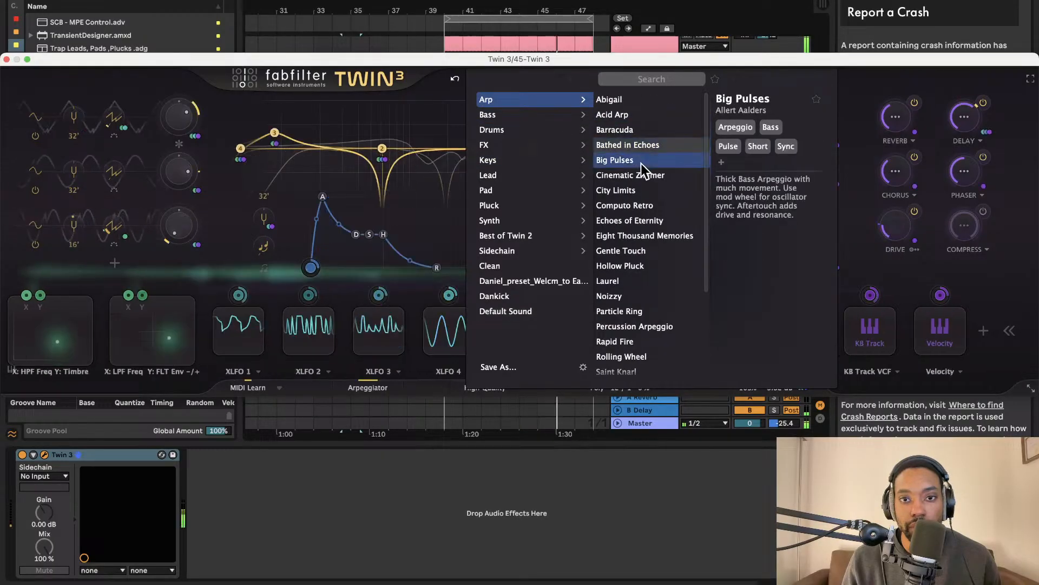
pyautogui.moveTo(669, 64); pyautogui.dragTo(383, 65)
pyautogui.moveTo(459, 58); pyautogui.dragTo(525, 0)
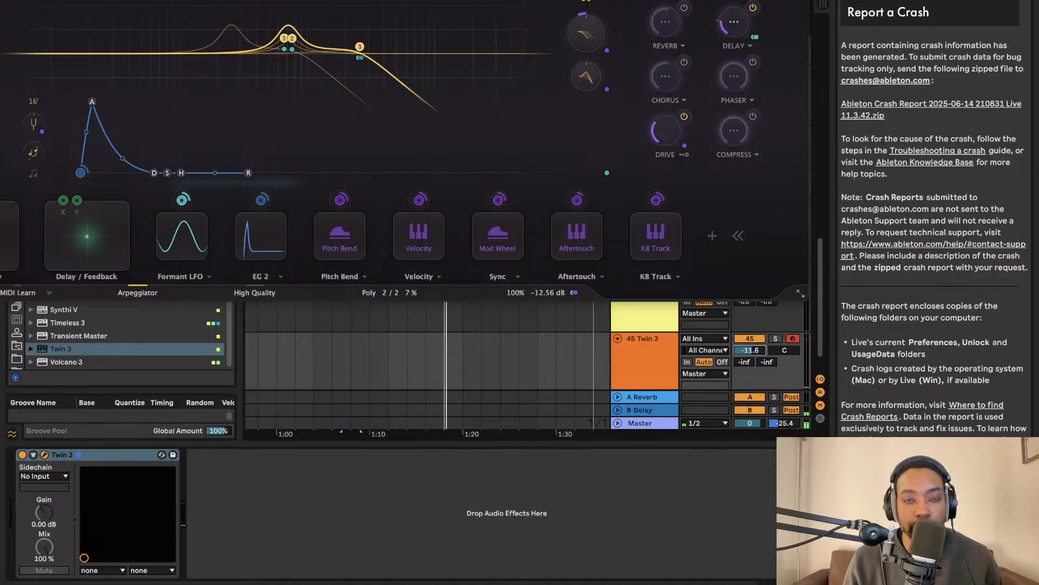
pyautogui.click(413, 1)
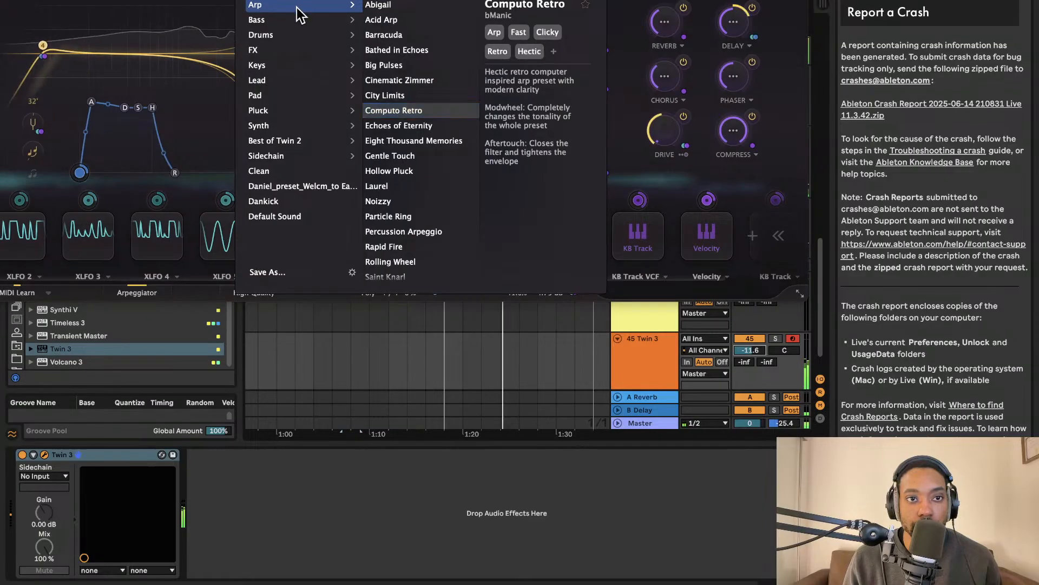
pyautogui.moveTo(294, 19)
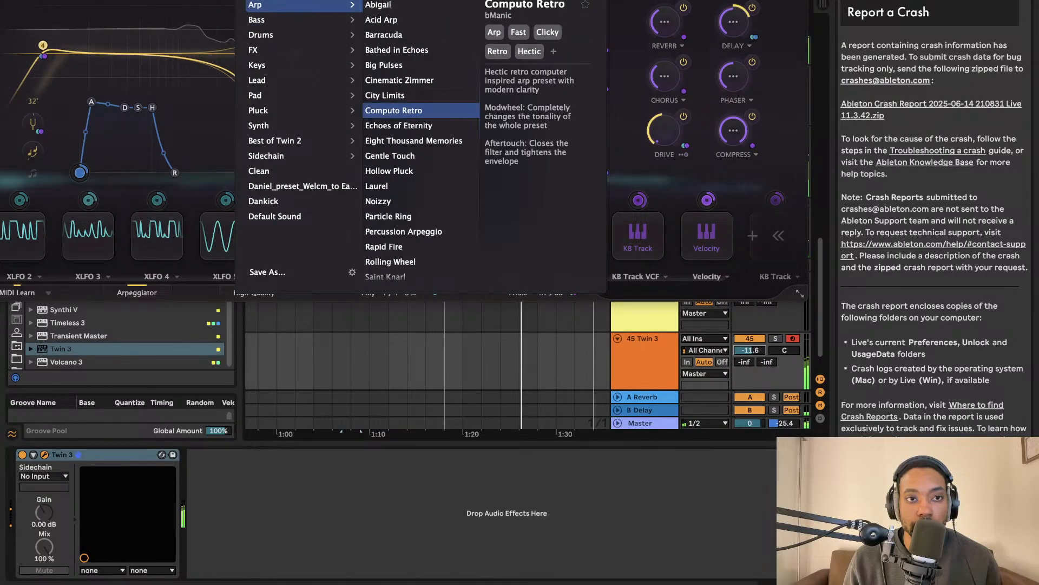
pyautogui.moveTo(187, 1); pyautogui.dragTo(431, 8)
pyautogui.click(895, 9)
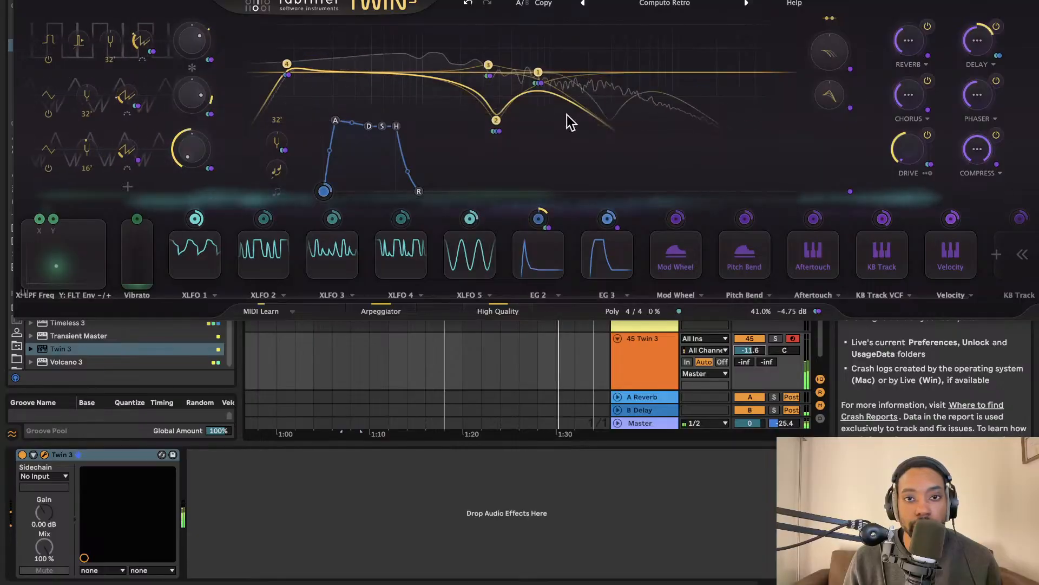
# Lower the Osc 2 level in Twin 3, switch to the Arp preset Eight Thousand Memories and hide the plug-in window
pyautogui.moveTo(194, 96); pyautogui.dragTo(189, 148)
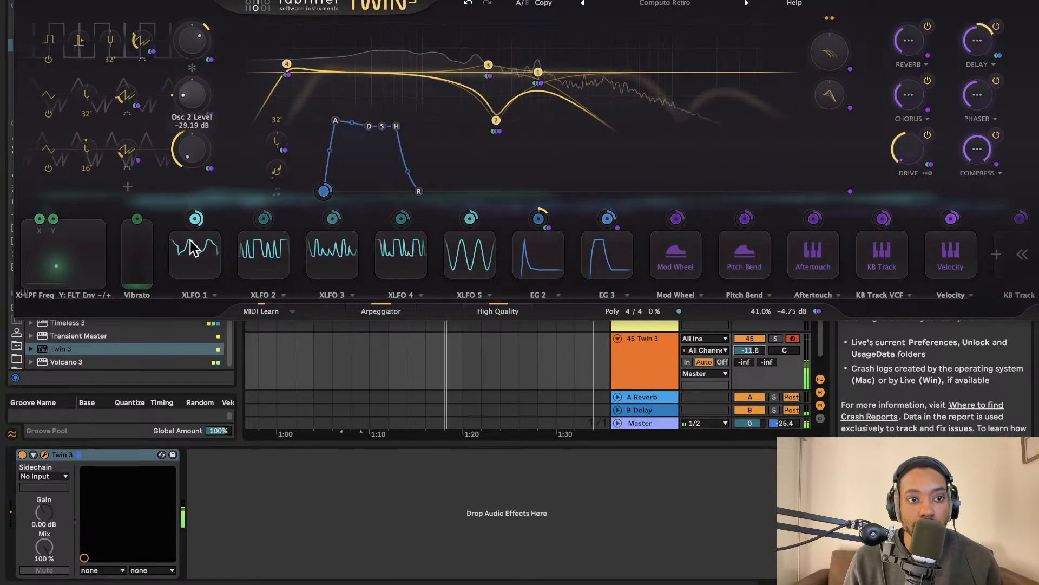
pyautogui.moveTo(199, 236)
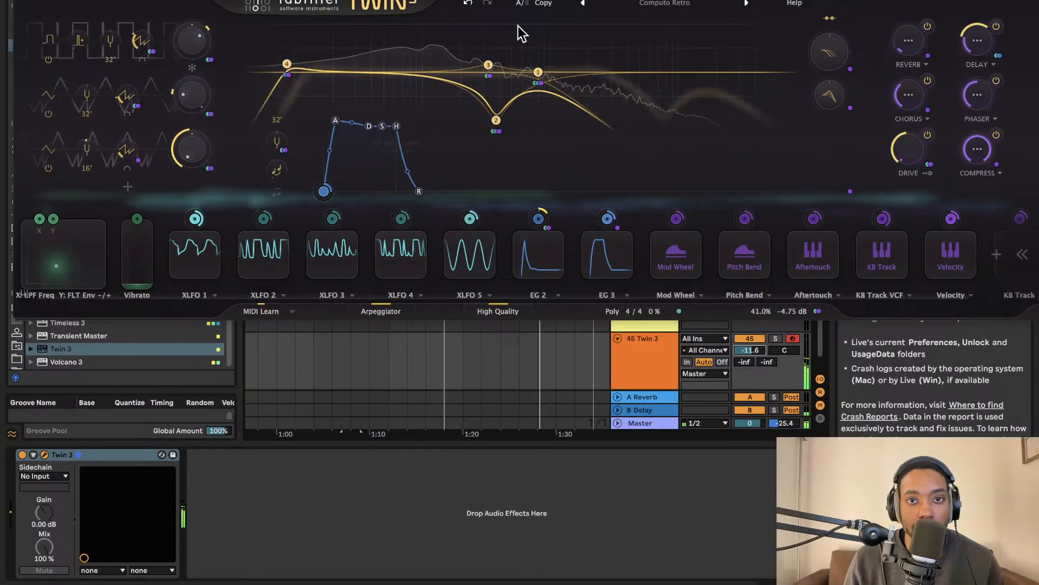
pyautogui.click(620, 5)
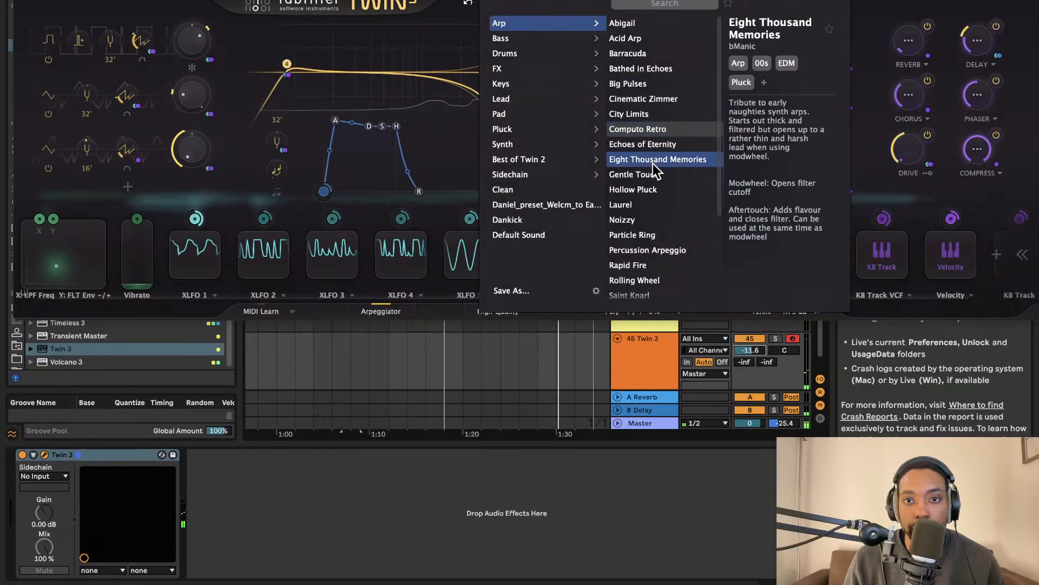
pyautogui.click(664, 101)
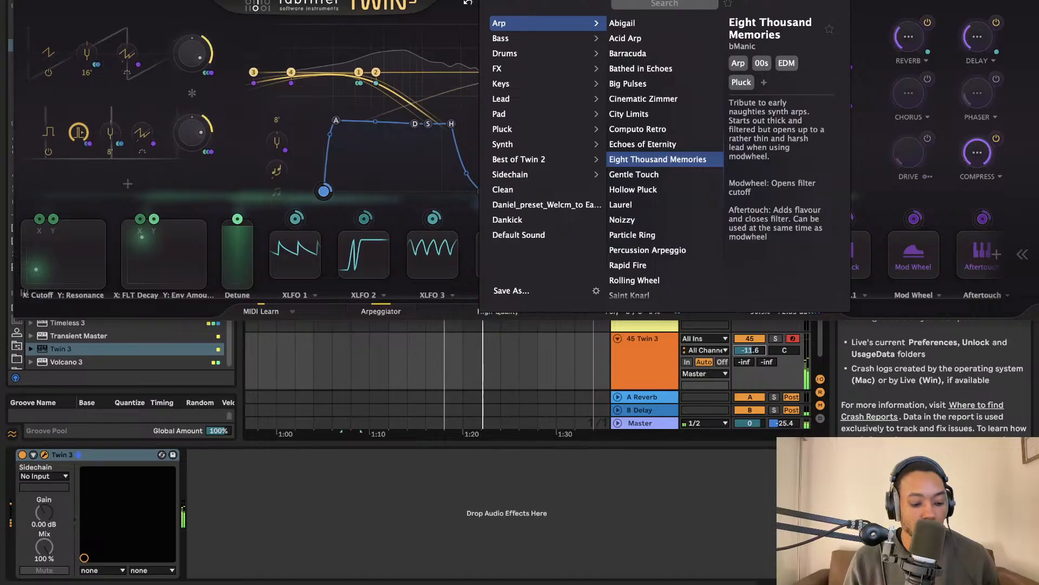
pyautogui.press('super+alt+p')
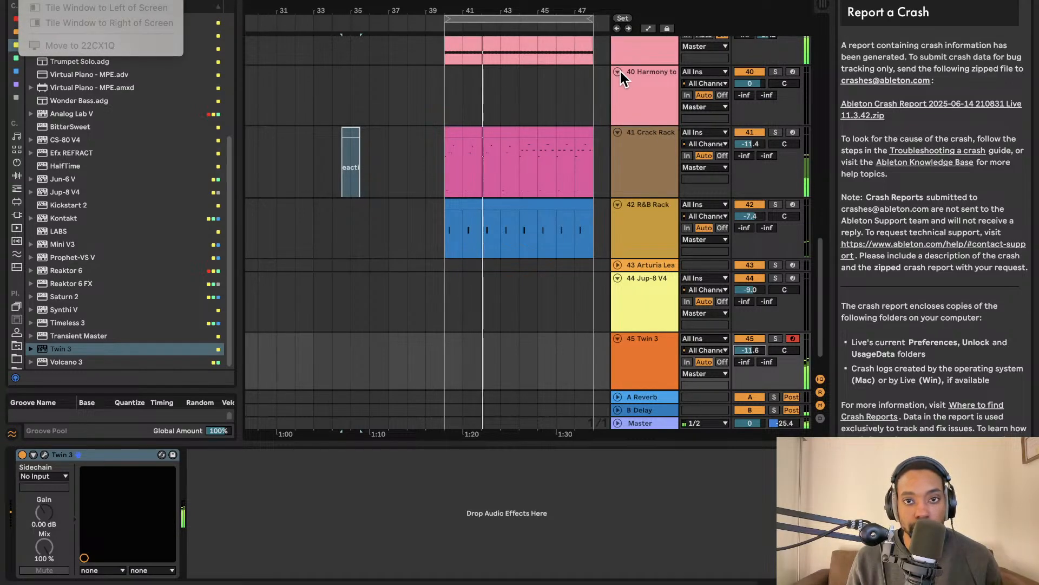
# Check the Chord Identifier on the Chordfndr track and review the converted MIDI clip on the Trumpet Solo track
pyautogui.scroll(10, 551, 102)
pyautogui.scroll(6, 556, 98)
pyautogui.click(556, 99)
pyautogui.scroll(-6, 556, 136)
pyautogui.hscroll(2, 552, 136)
pyautogui.scroll(1, 552, 135)
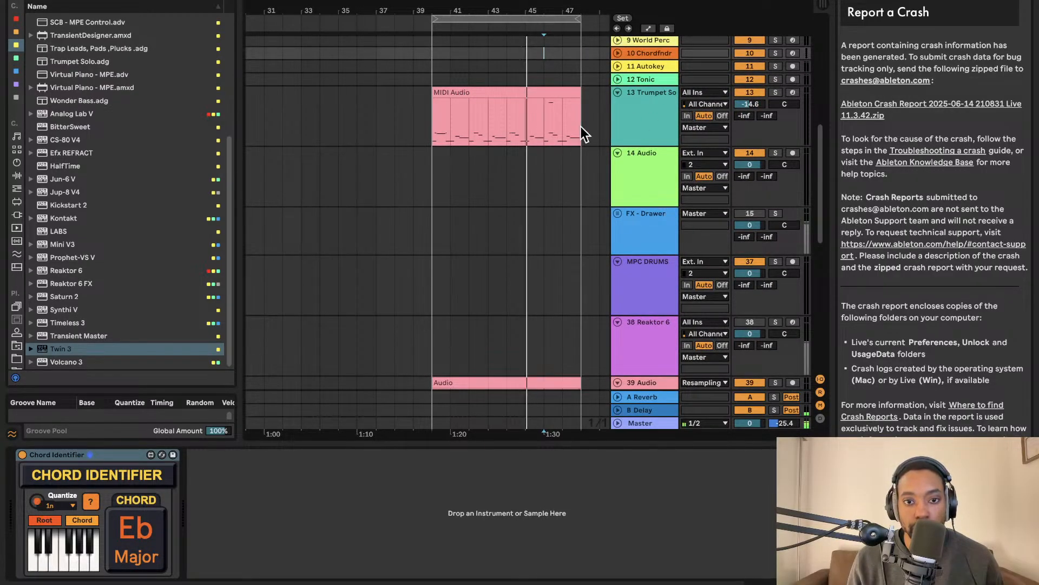
pyautogui.scroll(-8, 553, 130)
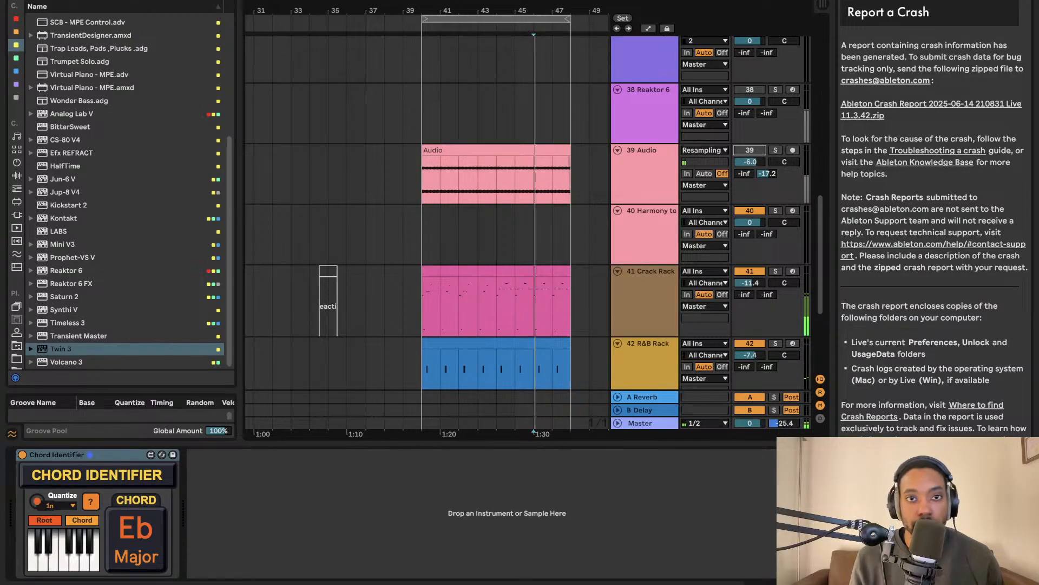
# Start from bar 39 and record an eight-bar part on the Twin 3 track up to bar 48
pyautogui.click(424, 241)
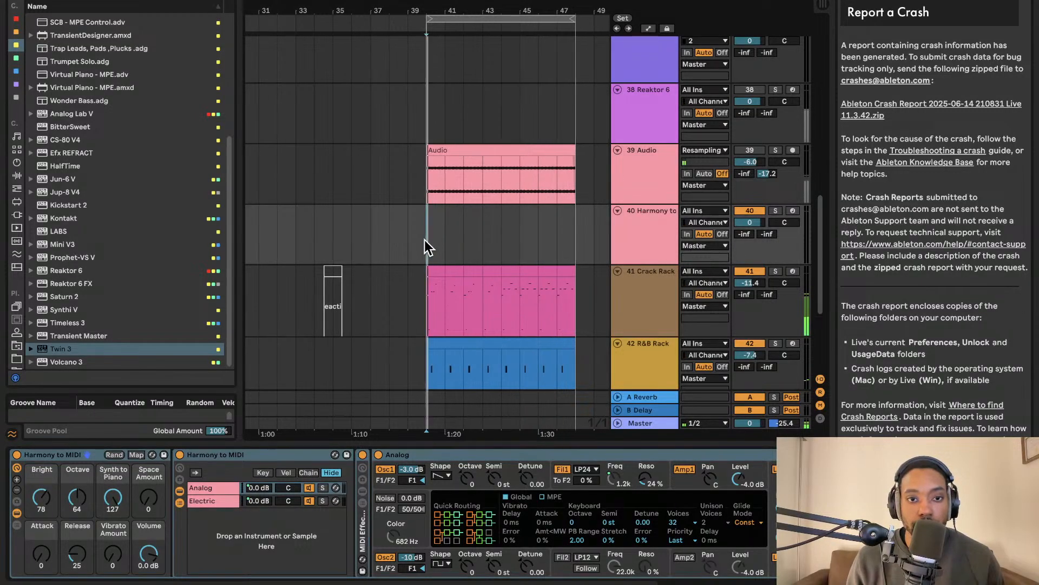
pyautogui.click(409, 243)
pyautogui.press('space')
pyautogui.press('space')
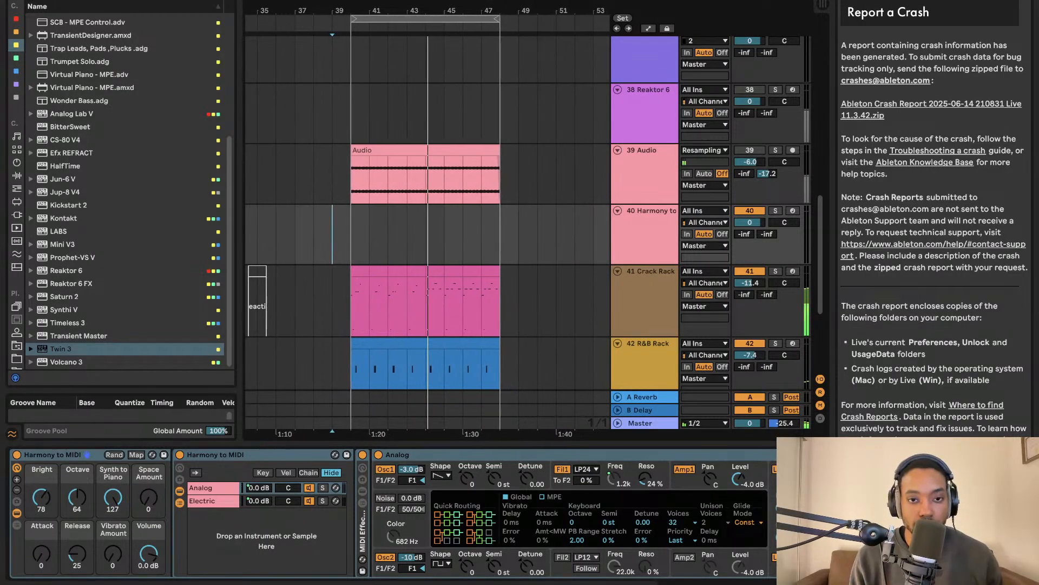
pyautogui.scroll(-5, 482, 121)
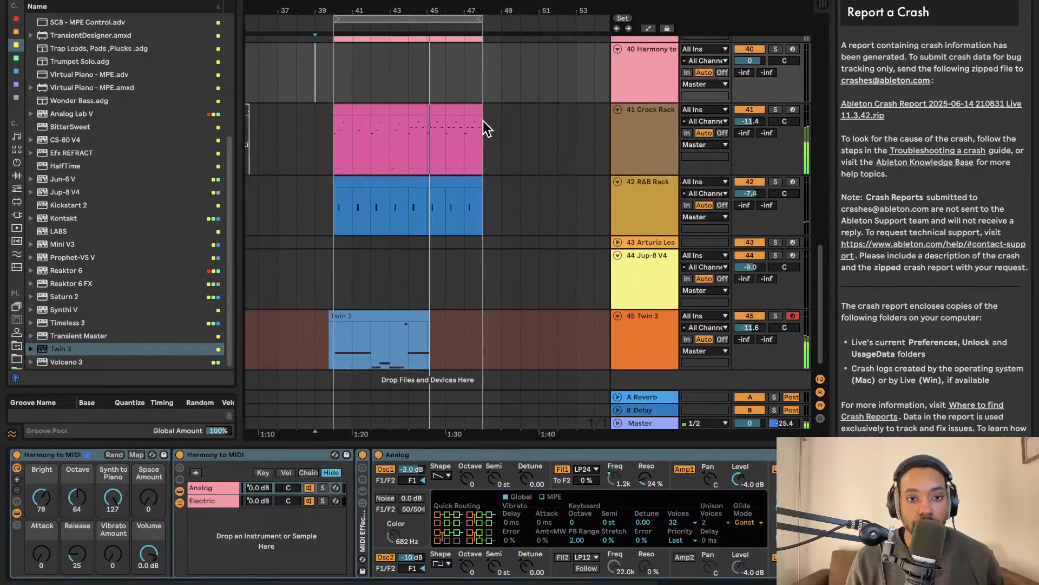
pyautogui.scroll(2, 480, 126)
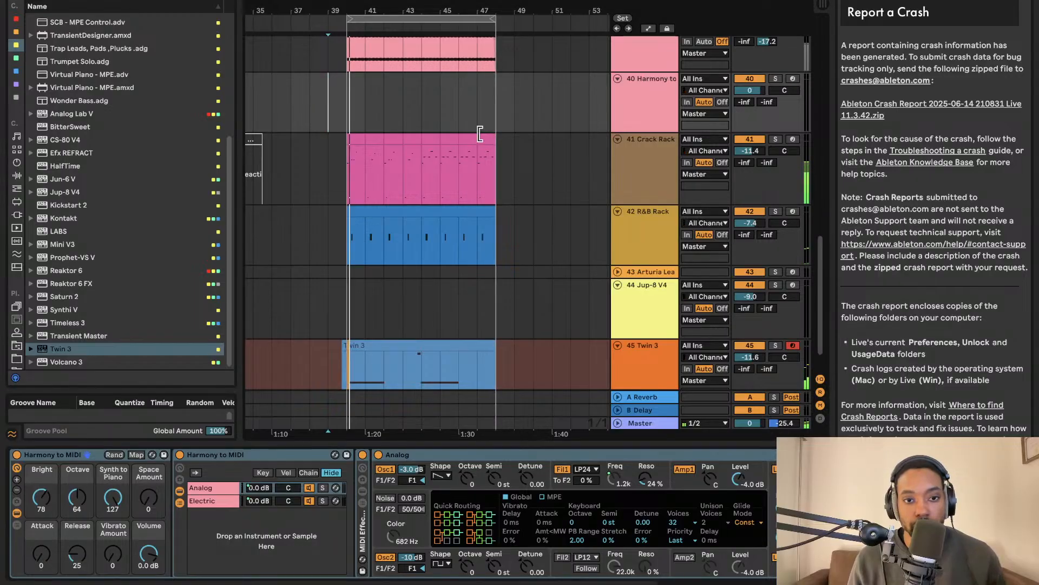
pyautogui.press('space')
pyautogui.press('space')
# Open the recorded Twin 3 clip in the note editor and play back the take
pyautogui.hscroll(-3, 444, 231)
pyautogui.scroll(-2, 445, 273)
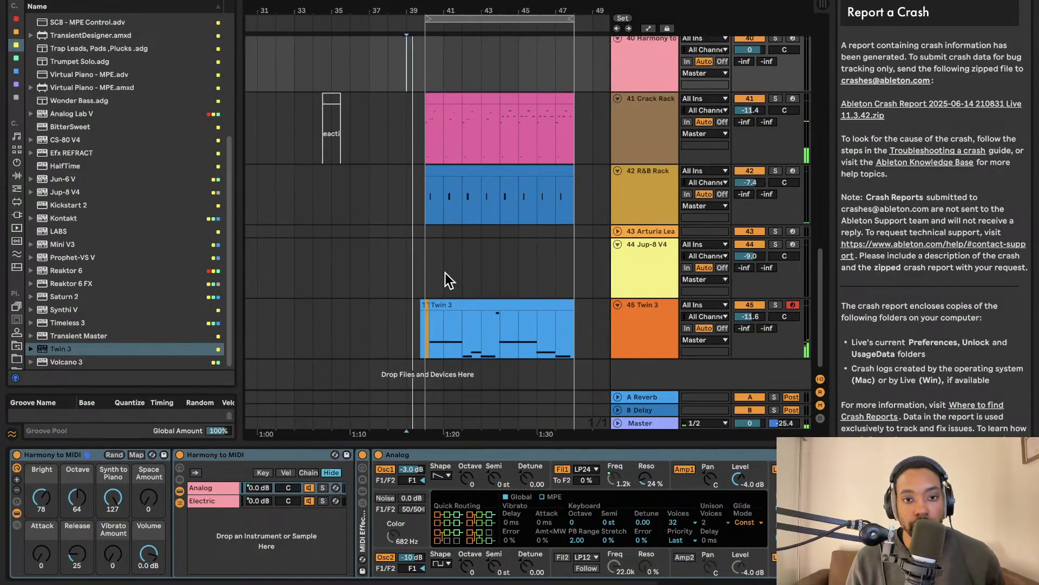
pyautogui.doubleClick(439, 305)
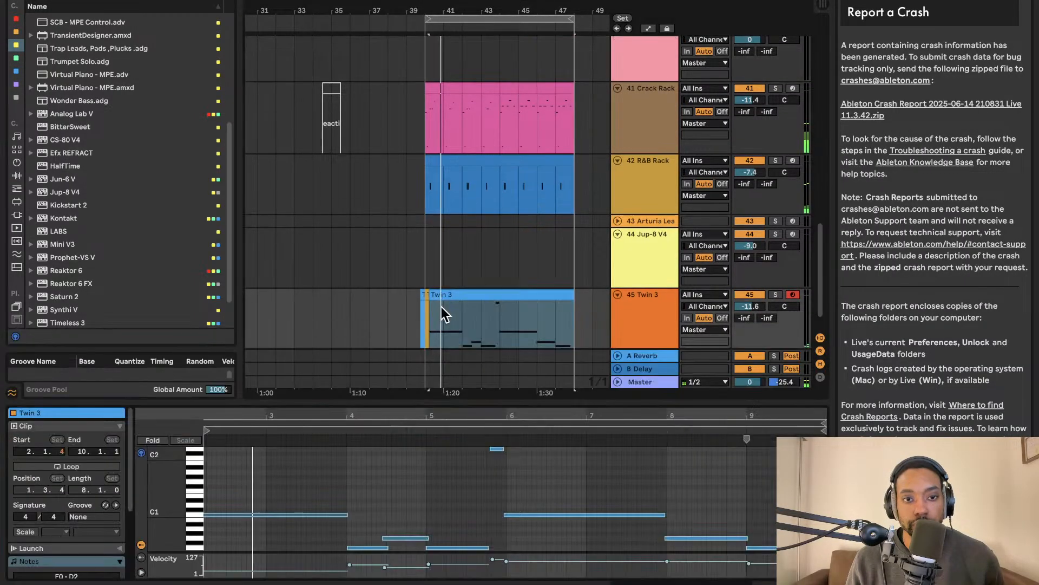
pyautogui.press('space')
pyautogui.press('space')
pyautogui.moveTo(566, 8); pyautogui.dragTo(558, 8)
pyautogui.scroll(-2, 454, 287)
pyautogui.hscroll(1, 455, 287)
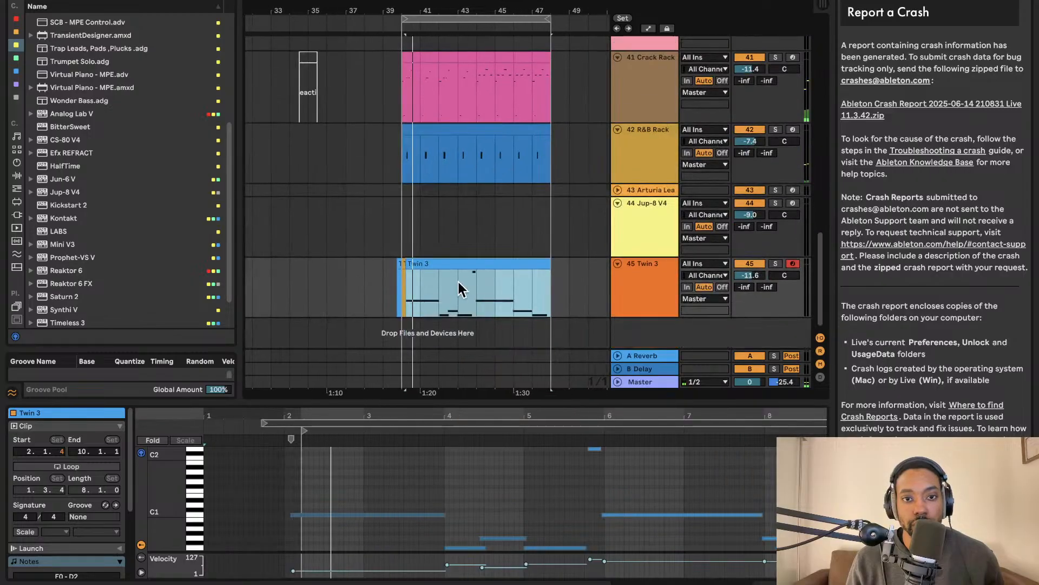
# Trim the start of the short Twin 3 clip at bar 40 and split the main Twin 3 clip at bar 44
pyautogui.click(405, 263)
pyautogui.scroll(2, 406, 264)
pyautogui.click(397, 264)
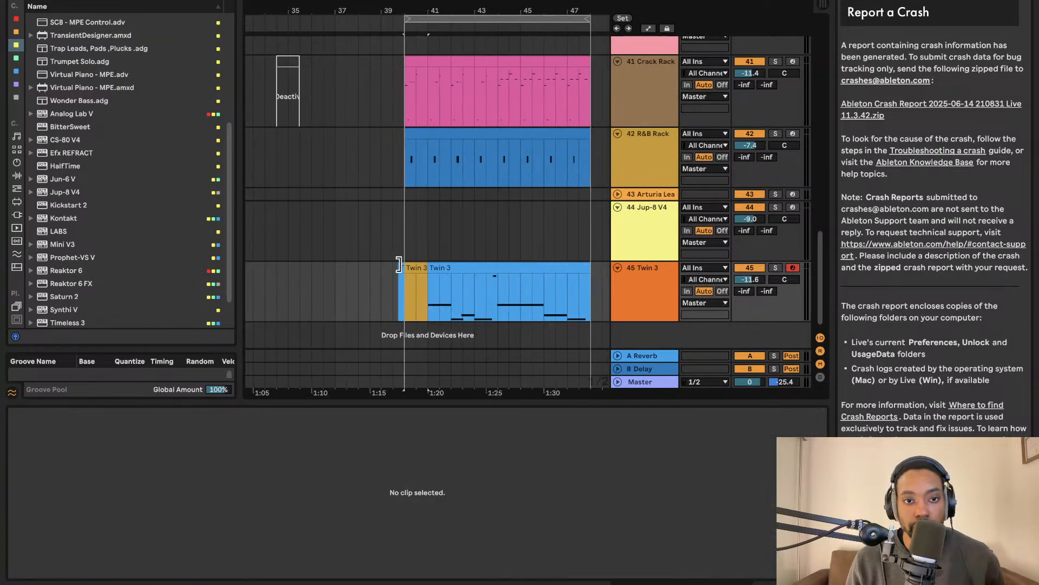
pyautogui.moveTo(406, 263); pyautogui.dragTo(416, 263)
pyautogui.click(496, 287)
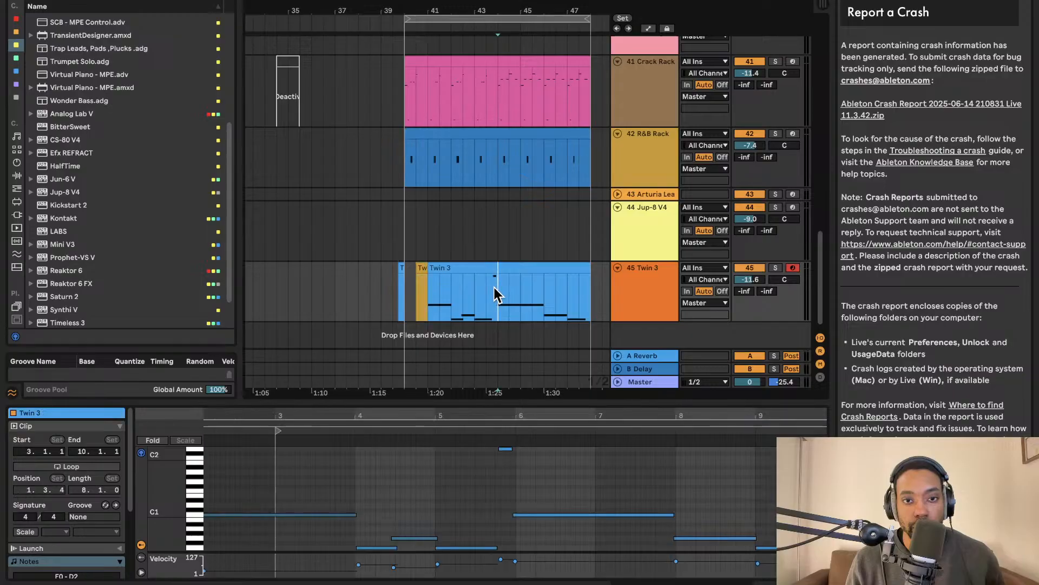
pyautogui.hotkey('ctrl', 'e')
pyautogui.press('space')
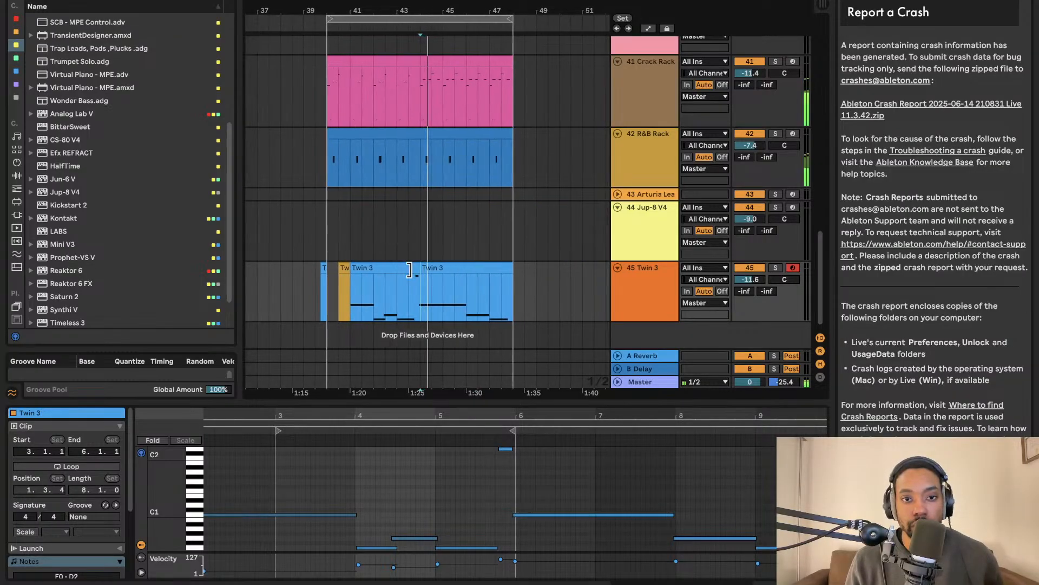
# Play back the second Twin 3 clip from bar 44 and examine its notes
pyautogui.click(425, 306)
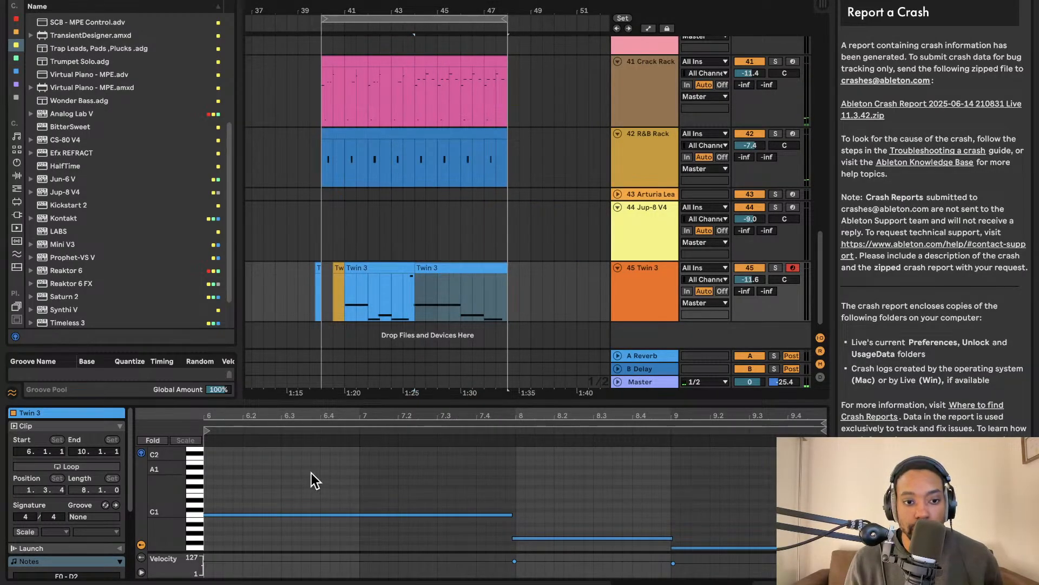
pyautogui.scroll(-3, 313, 476)
pyautogui.click(279, 483)
pyautogui.press('space')
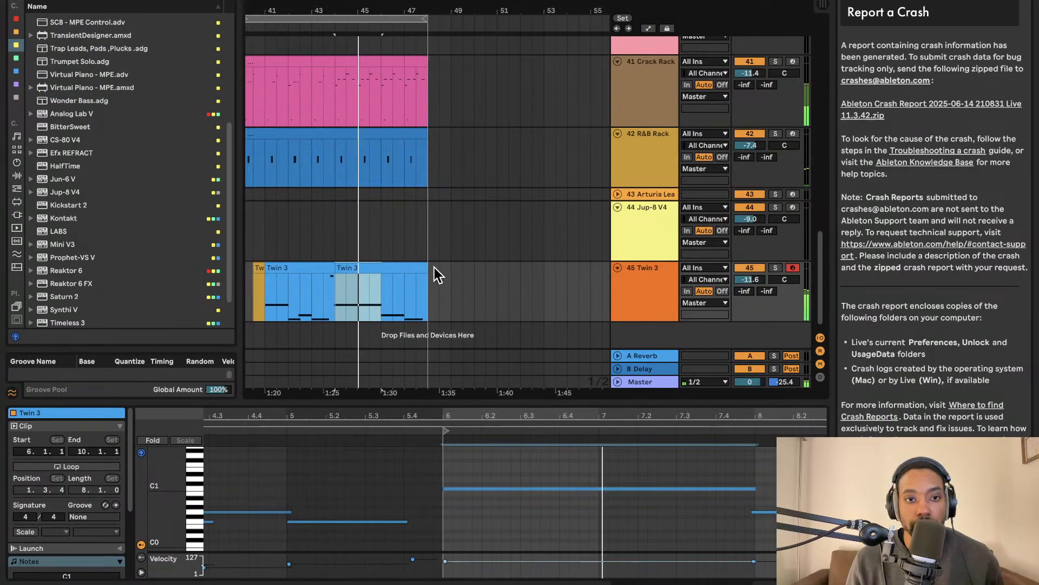
# Deactivate the first Twin 3 clip and replace it with a copy of the bar 44 clip pasted at bar 40
pyautogui.click(309, 268)
pyautogui.press('0')
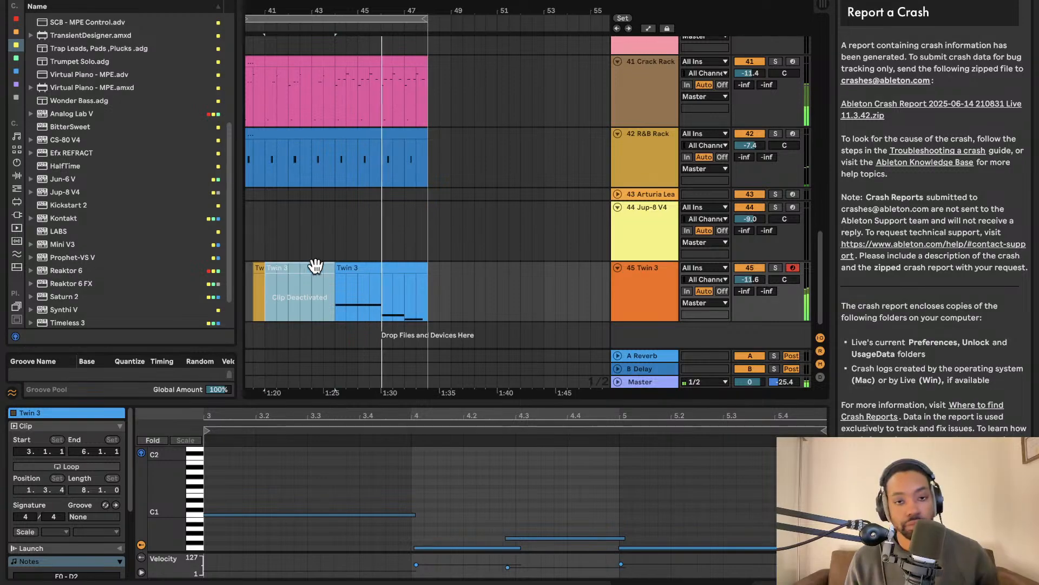
pyautogui.click(377, 270)
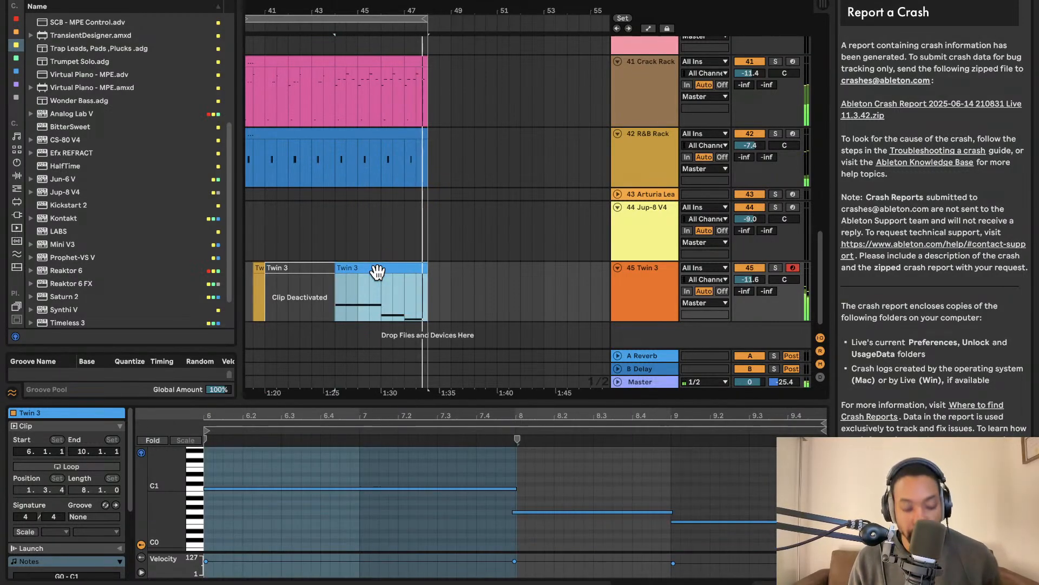
pyautogui.click(290, 271)
pyautogui.hscroll(-1, 297, 274)
pyautogui.moveTo(272, 273); pyautogui.dragTo(357, 276)
pyautogui.press('super+v')
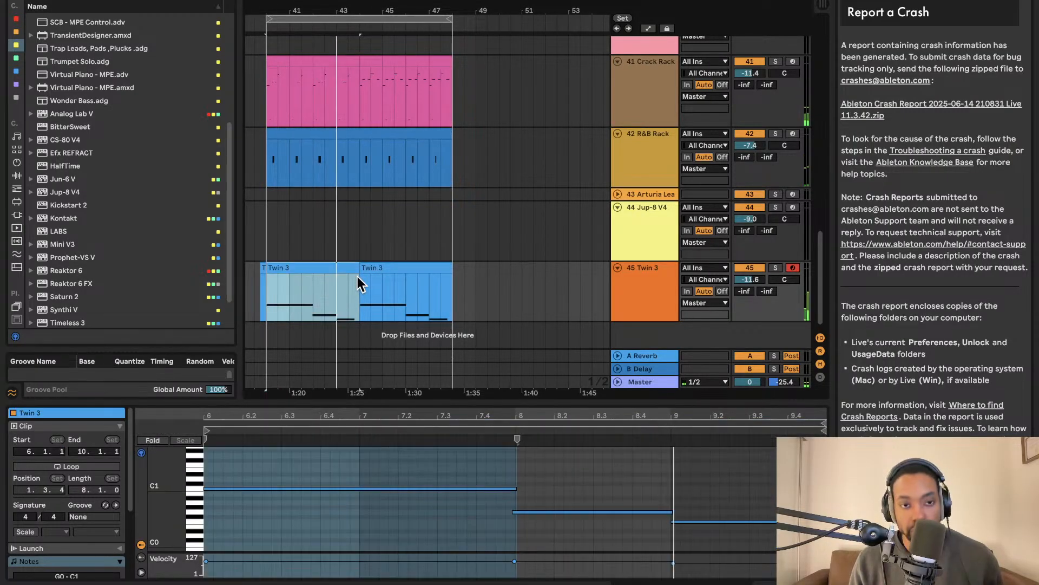
# Play the repeated Twin 3 part and delete the leftover clip fragment before bar 40
pyautogui.press('space')
pyautogui.press('space')
pyautogui.click(410, 291)
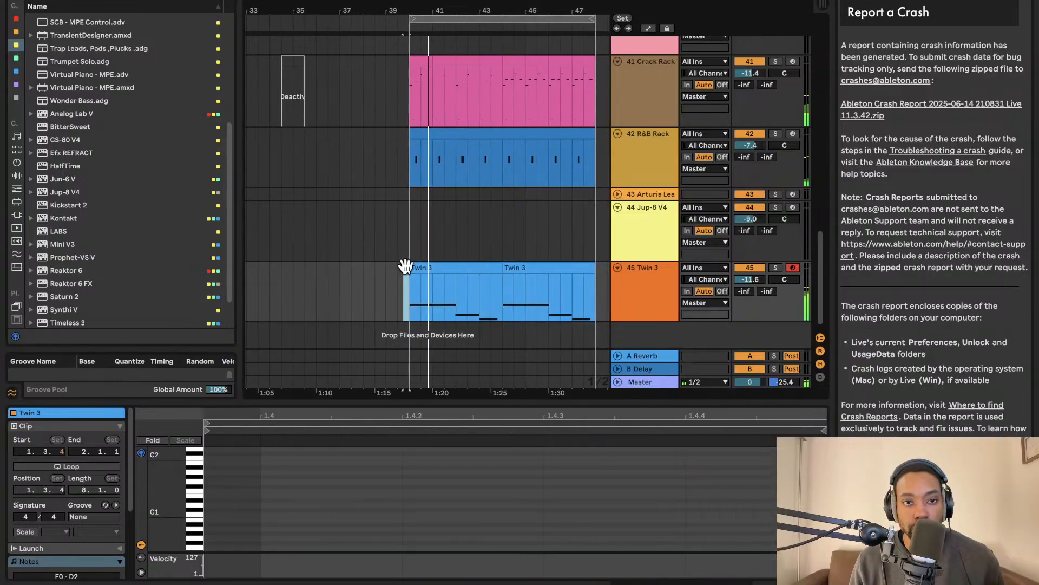
pyautogui.press('Delete')
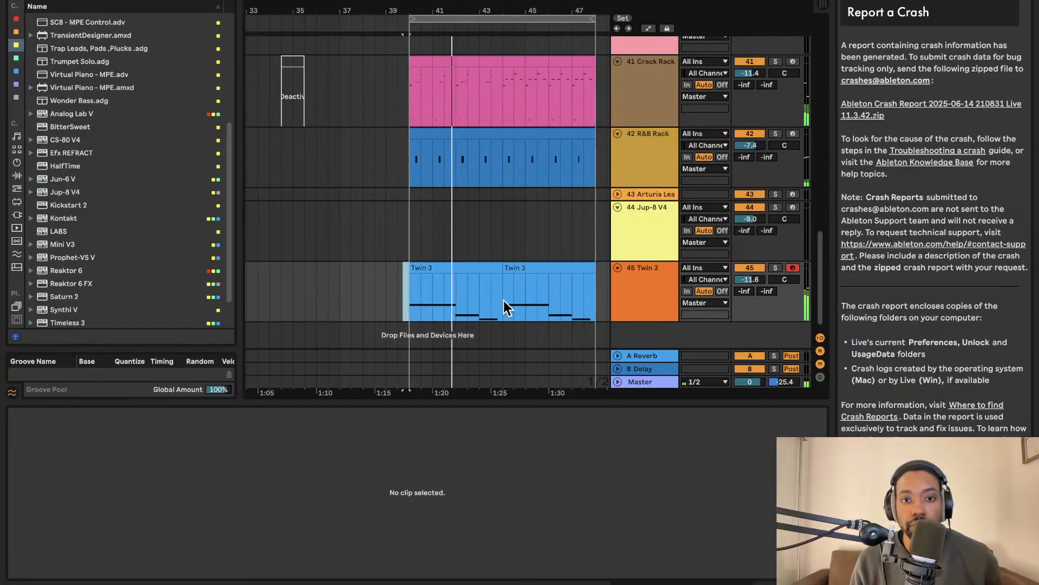
pyautogui.click(374, 234)
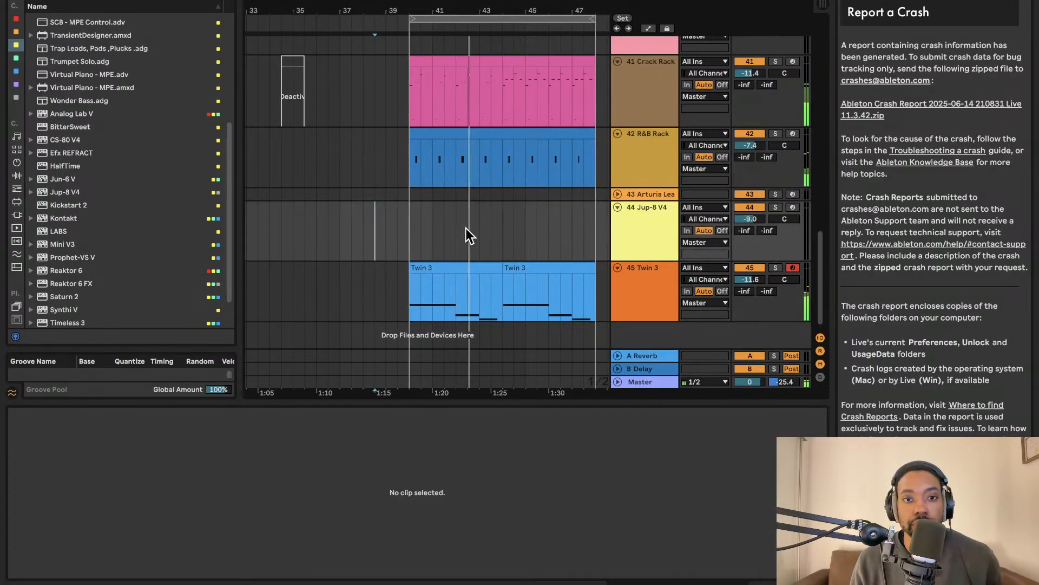
pyautogui.rightClick(643, 283)
pyautogui.click(694, 547)
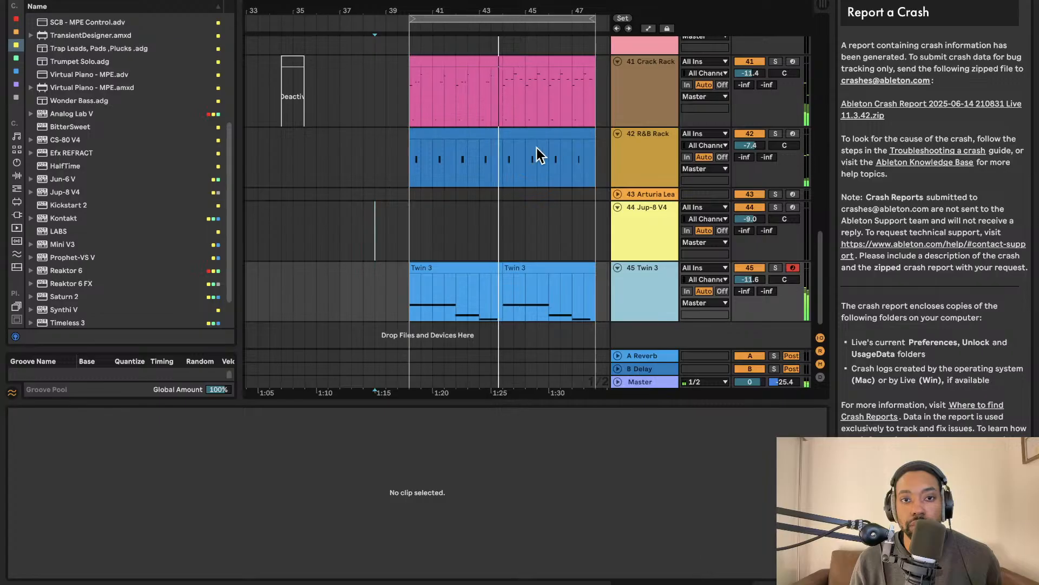
# Try raising the pitch of the clip on the 39 Audio track, and reset its transposition to 0 semitones
pyautogui.scroll(5, 541, 149)
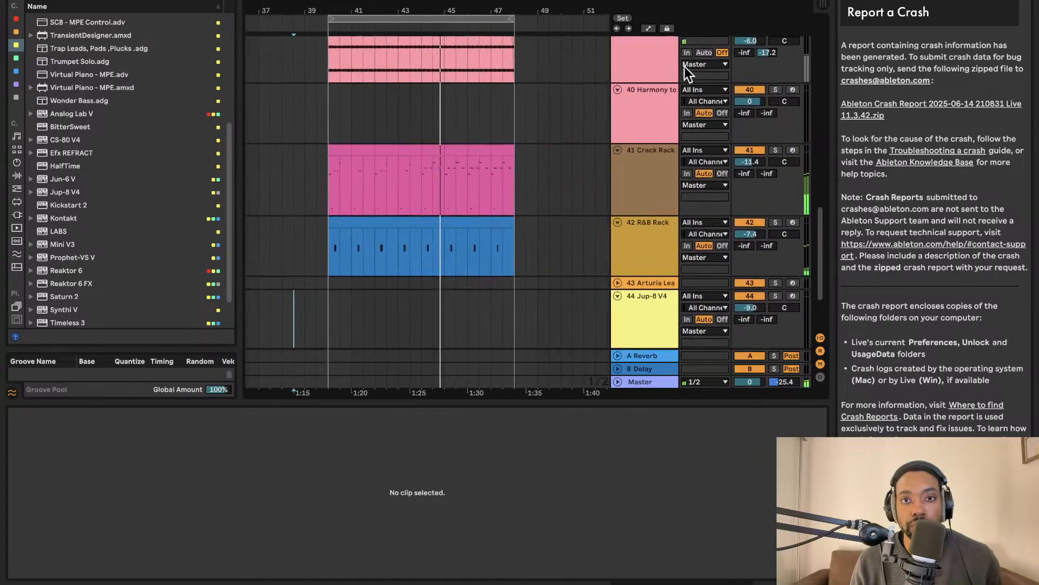
pyautogui.scroll(3, 684, 80)
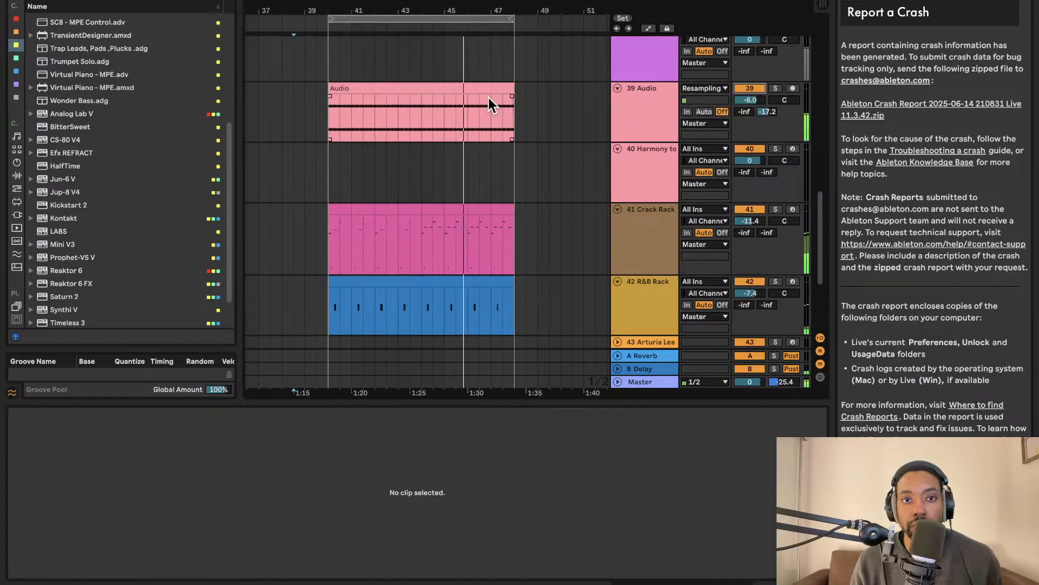
pyautogui.click(429, 87)
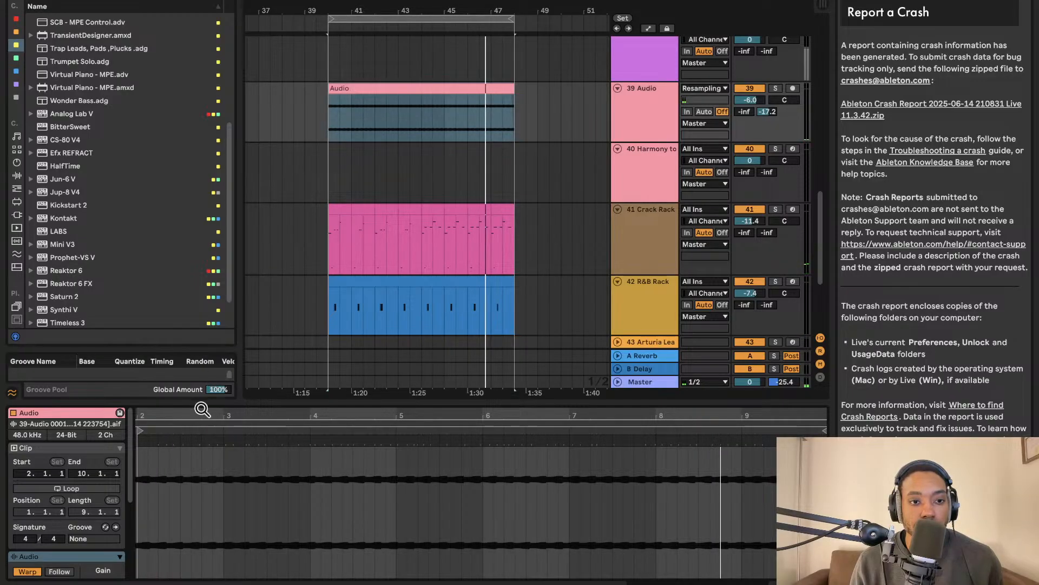
pyautogui.moveTo(204, 402); pyautogui.dragTo(190, 101)
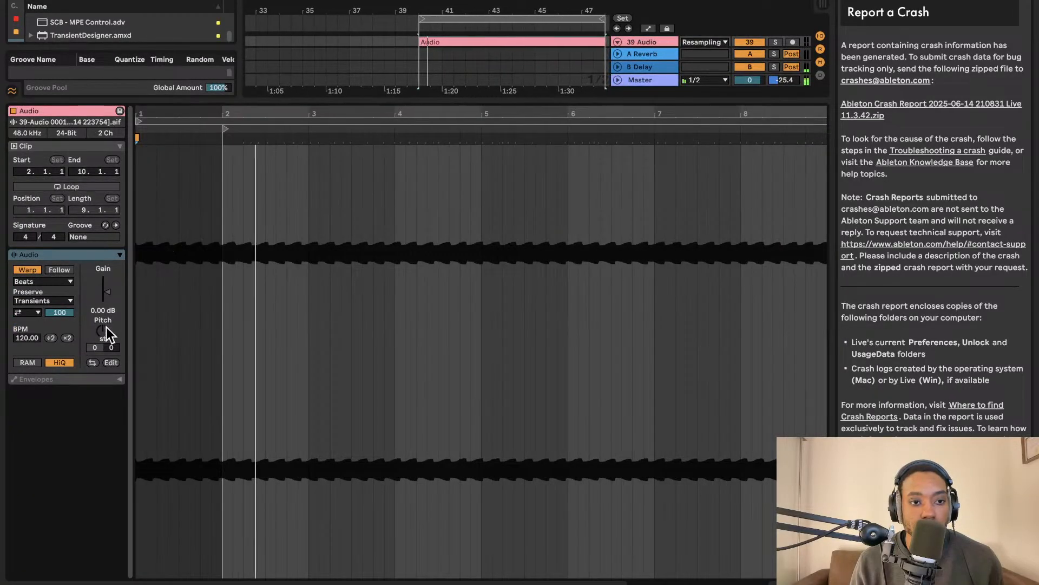
pyautogui.moveTo(102, 331); pyautogui.dragTo(107, 295)
pyautogui.doubleClick(103, 332)
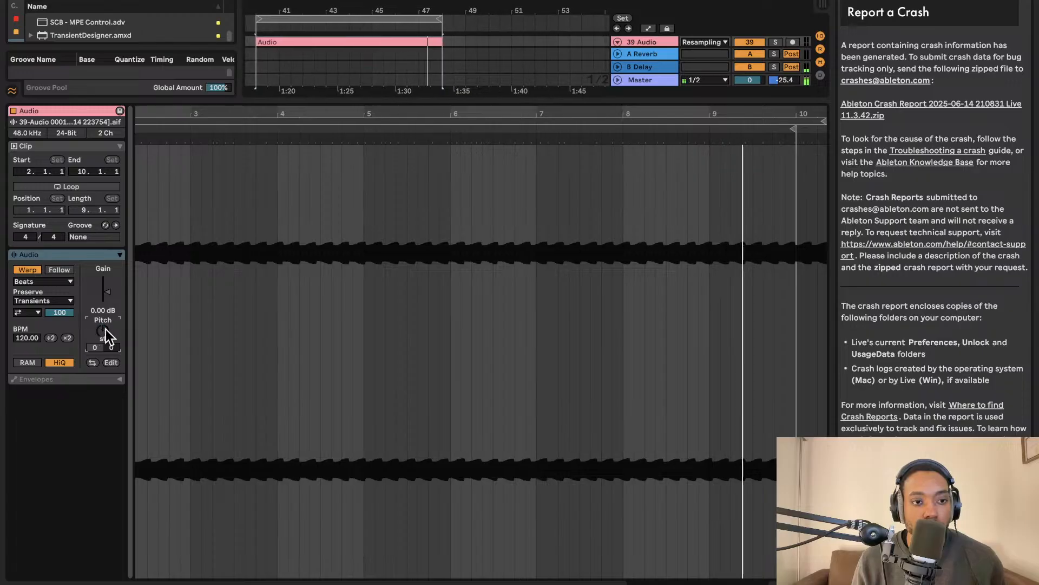
pyautogui.moveTo(360, 98); pyautogui.dragTo(501, 375)
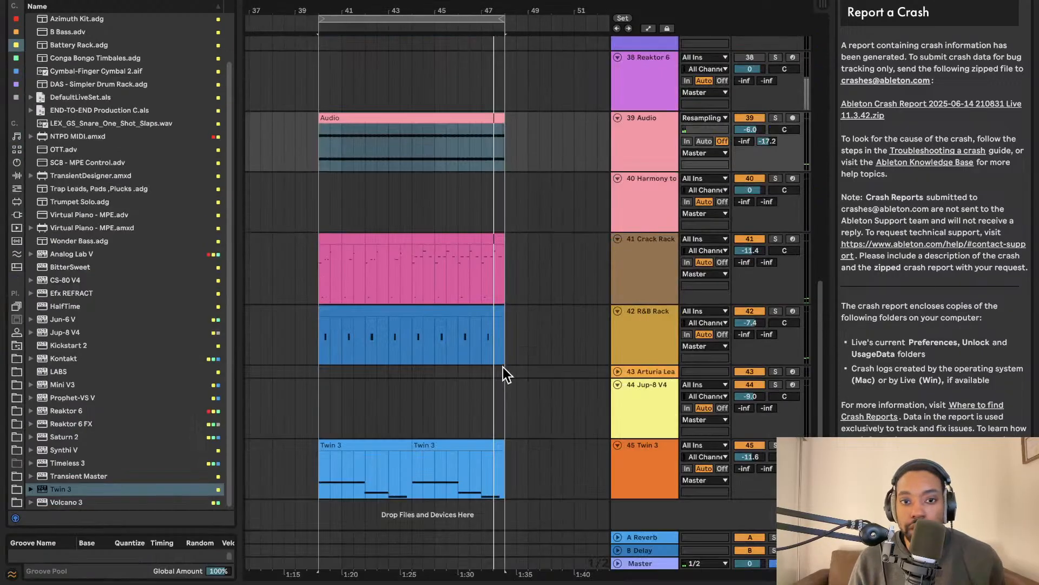
# Deactivate the 45 Twin 3 track and select the clip on the 39 Audio track
pyautogui.hscroll(-3, 568, 438)
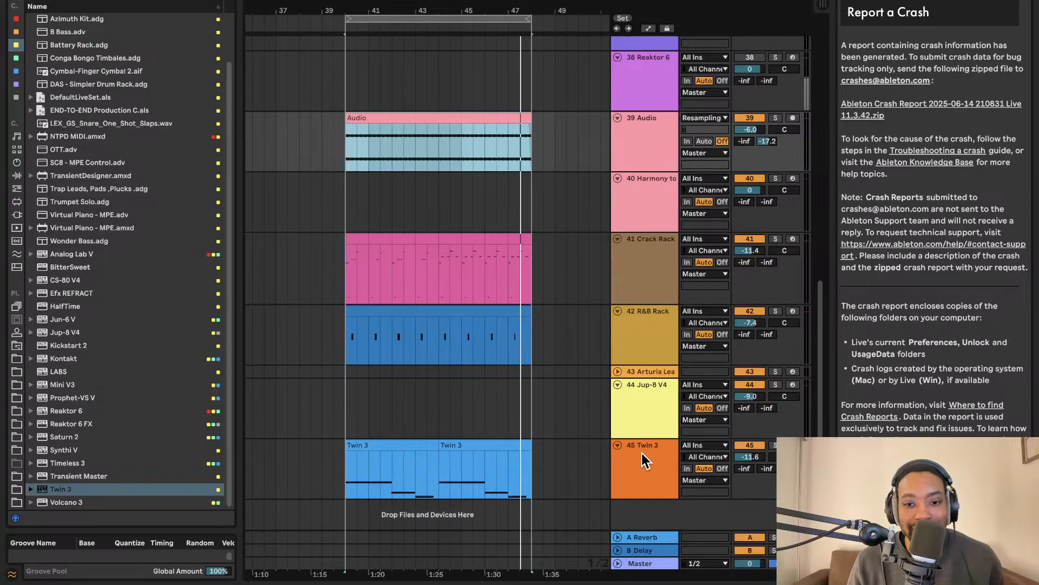
pyautogui.click(644, 461)
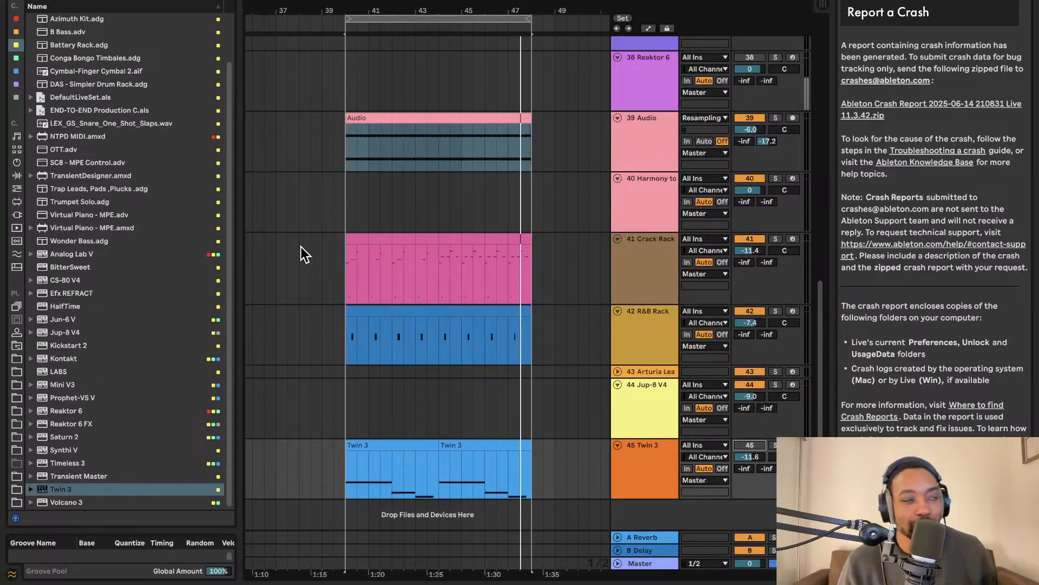
pyautogui.click(504, 156)
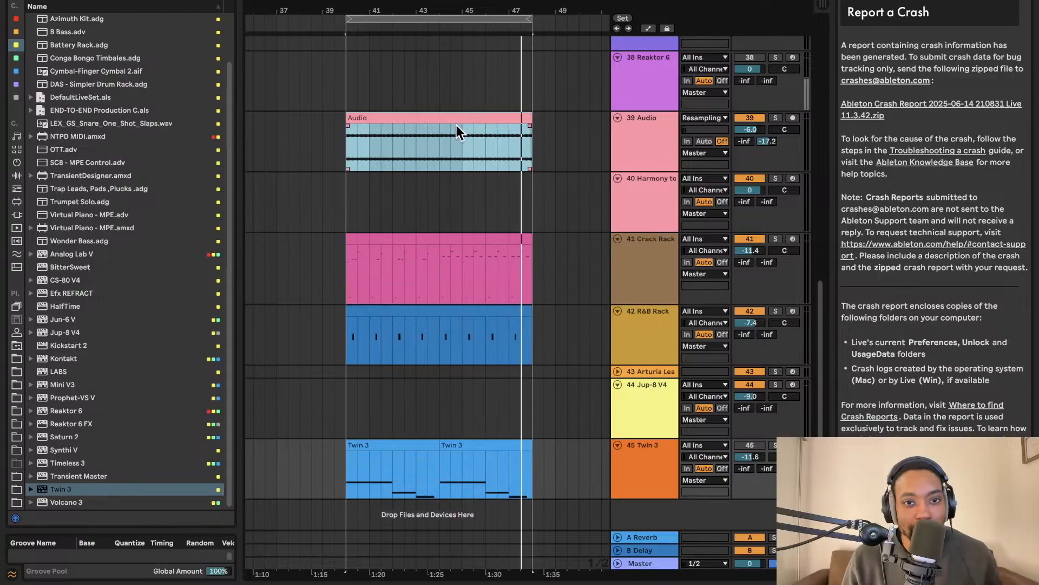
# Play the loop from bar 40 and listen to the Audio, Crack Rack and R&B Rack parts without Twin 3
pyautogui.scroll(3, 457, 131)
pyautogui.hscroll(-3, 539, 174)
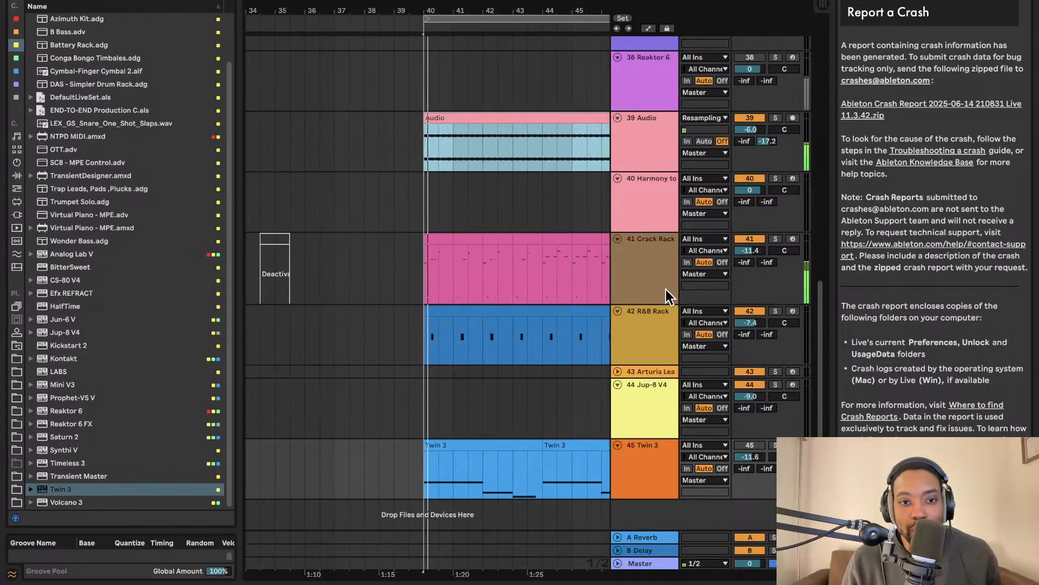
pyautogui.scroll(1, 587, 181)
pyautogui.scroll(1, 588, 181)
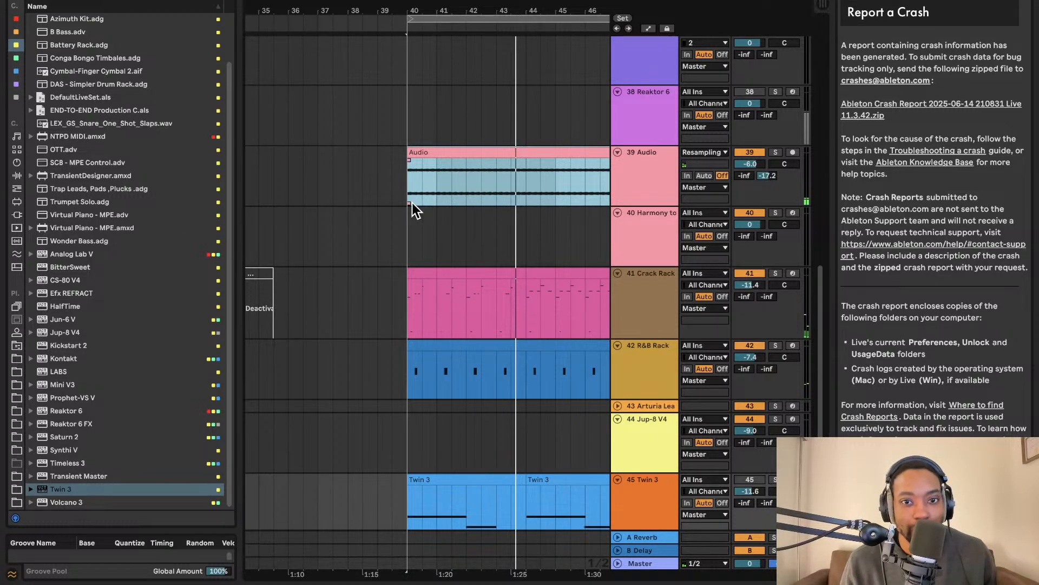
pyautogui.hscroll(-1, 411, 204)
pyautogui.press('space')
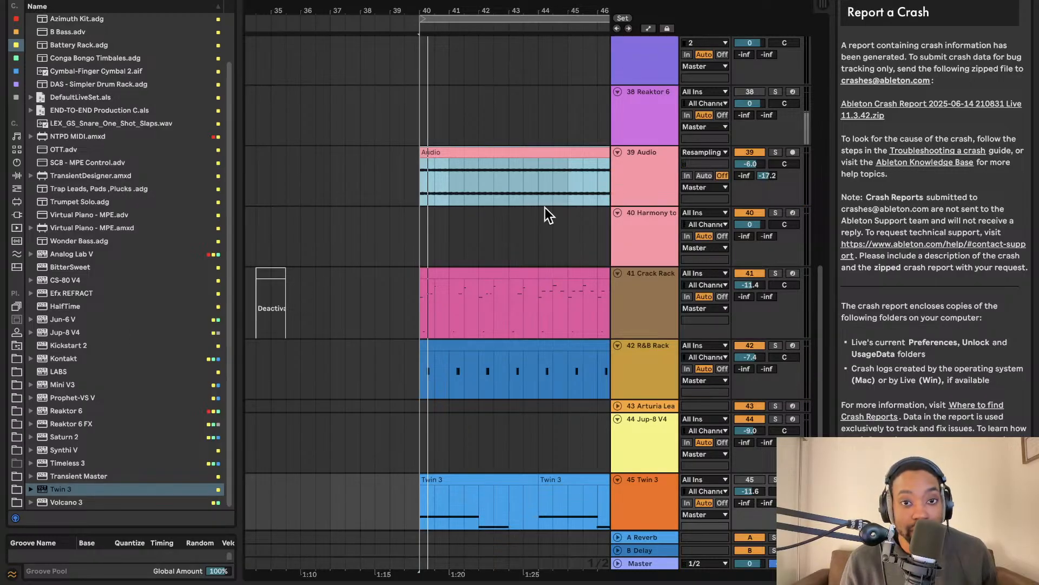
pyautogui.scroll(-1, 552, 260)
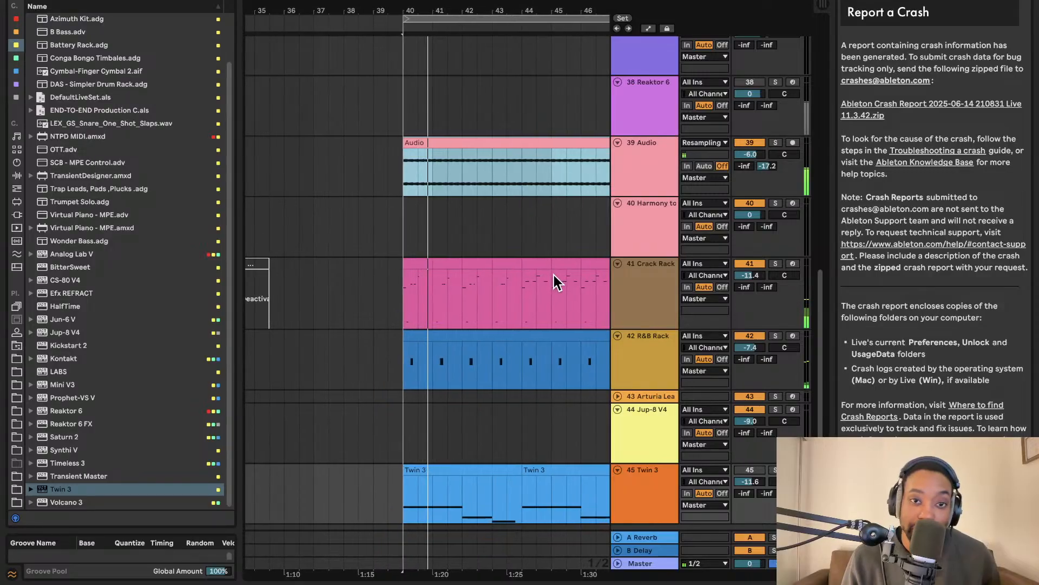